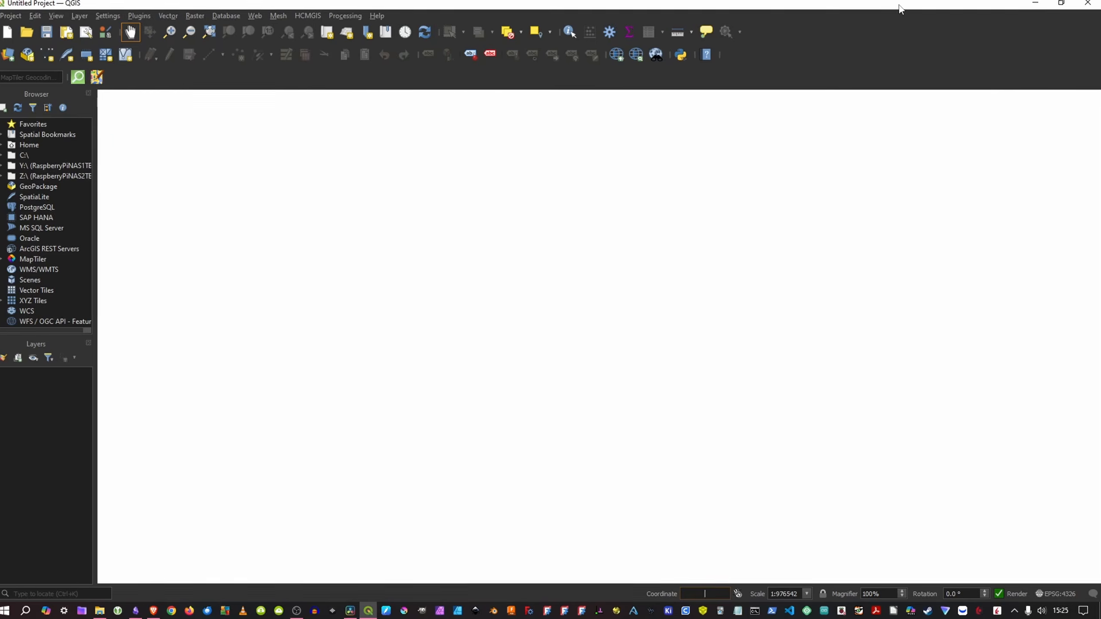
Step: Load the built-in World Map layer with the coordinate keyword world and centre the map on North America
{"action": "type", "text": "world"}
{"action": "key", "text": "Return"}
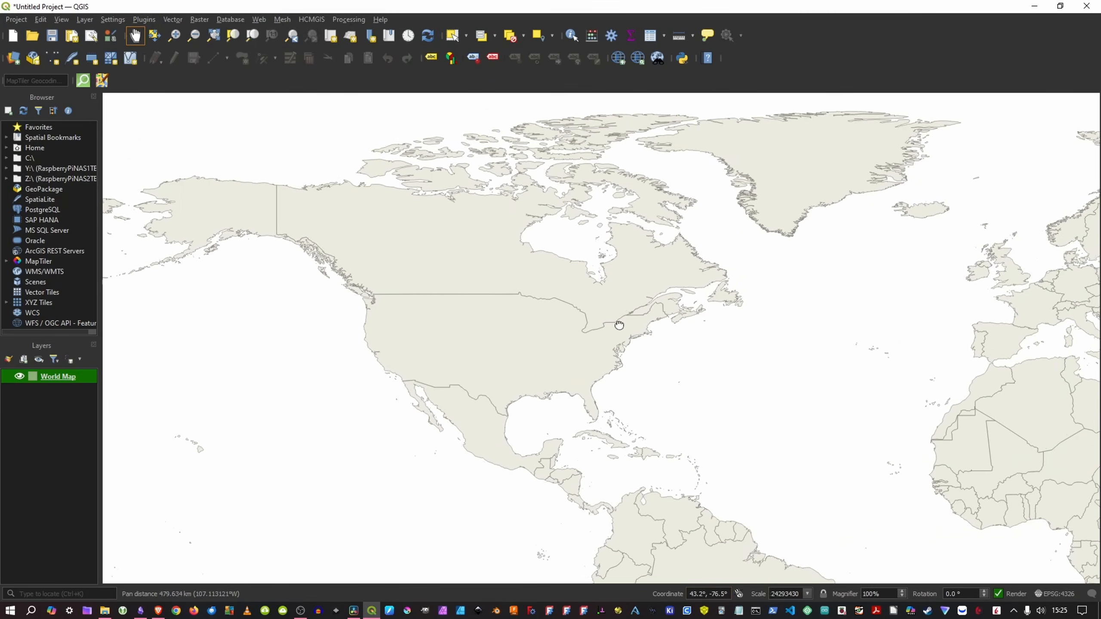
{"action": "left_click_drag", "start_coordinate": [559, 340], "coordinate": [627, 295]}
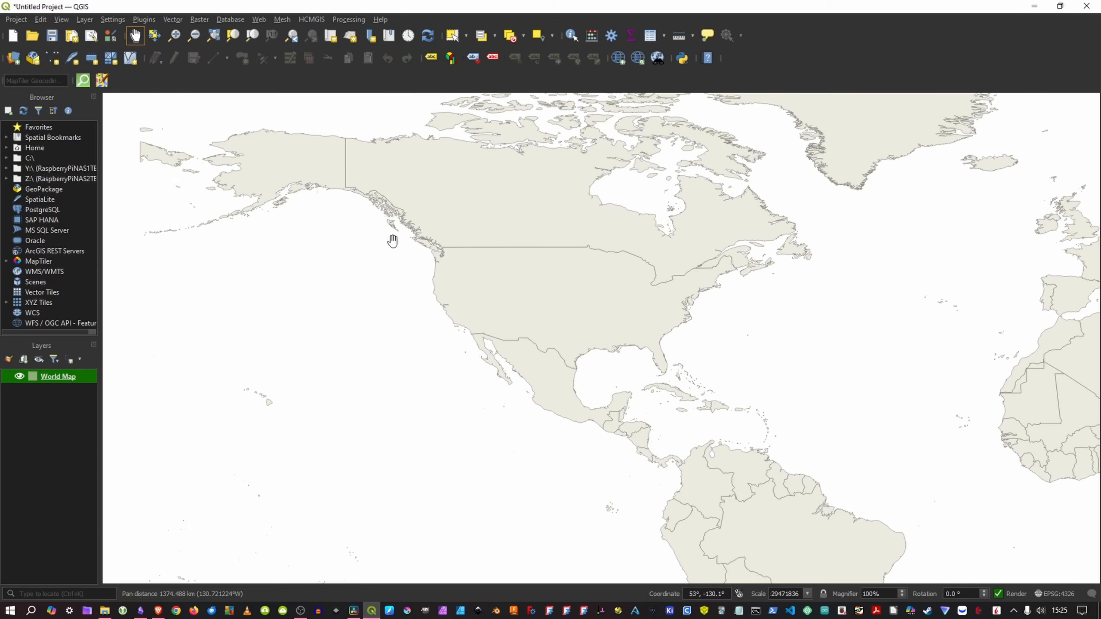
{"action": "left_click_drag", "start_coordinate": [681, 388], "coordinate": [680, 423]}
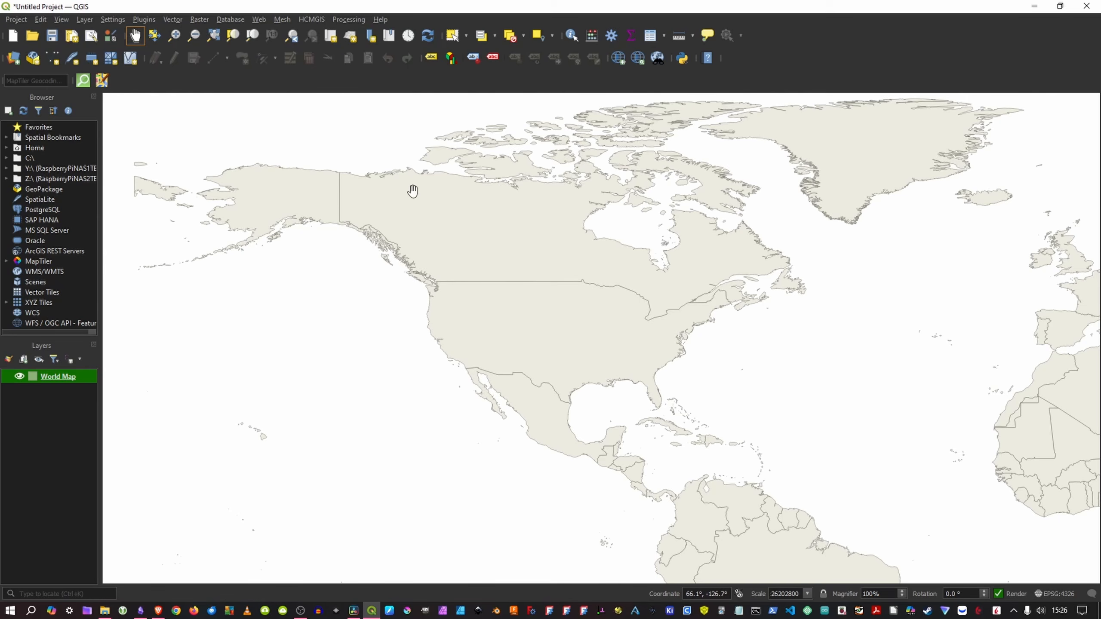
Step: Search all plugins for quickmap and view the MapTiler and QuickMapServices entries
{"action": "left_click", "coordinate": [146, 20]}
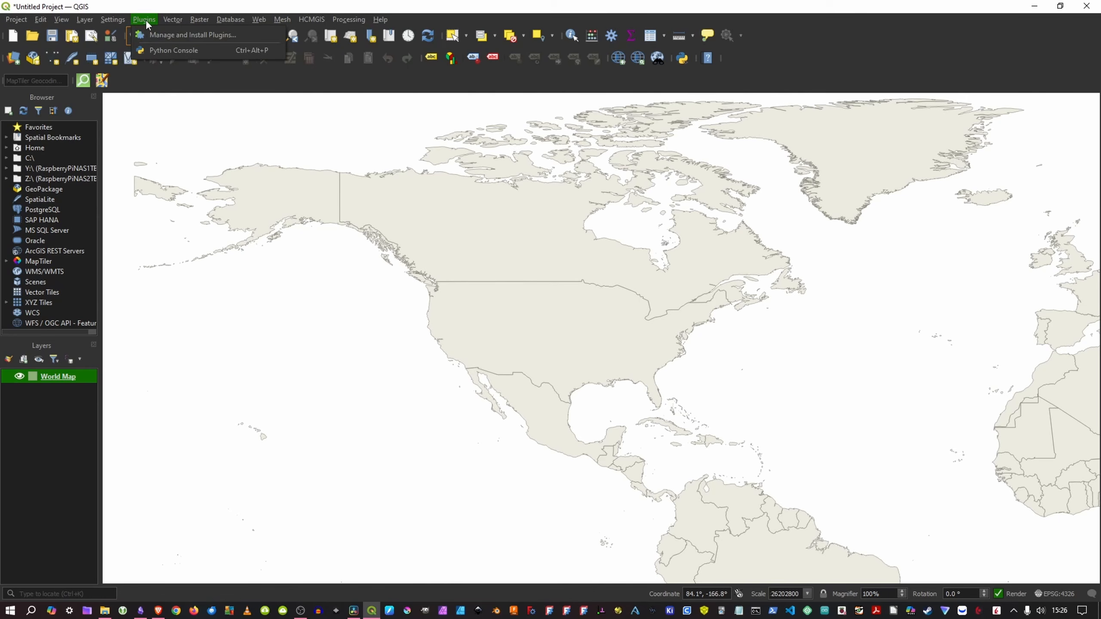
{"action": "left_click", "coordinate": [160, 35]}
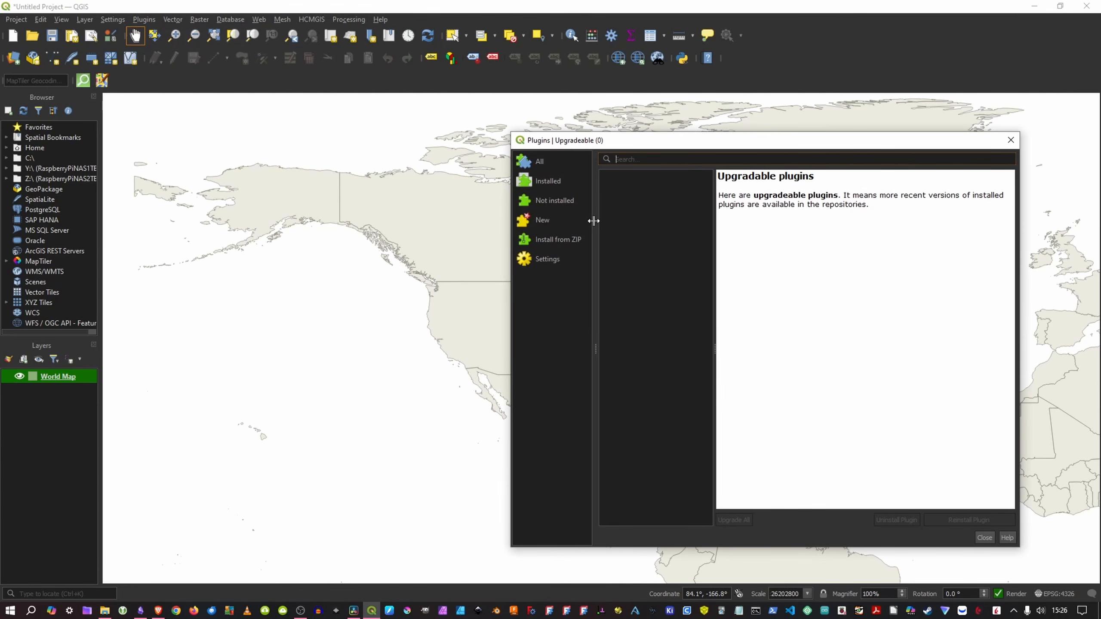
{"action": "type", "text": "quickmap"}
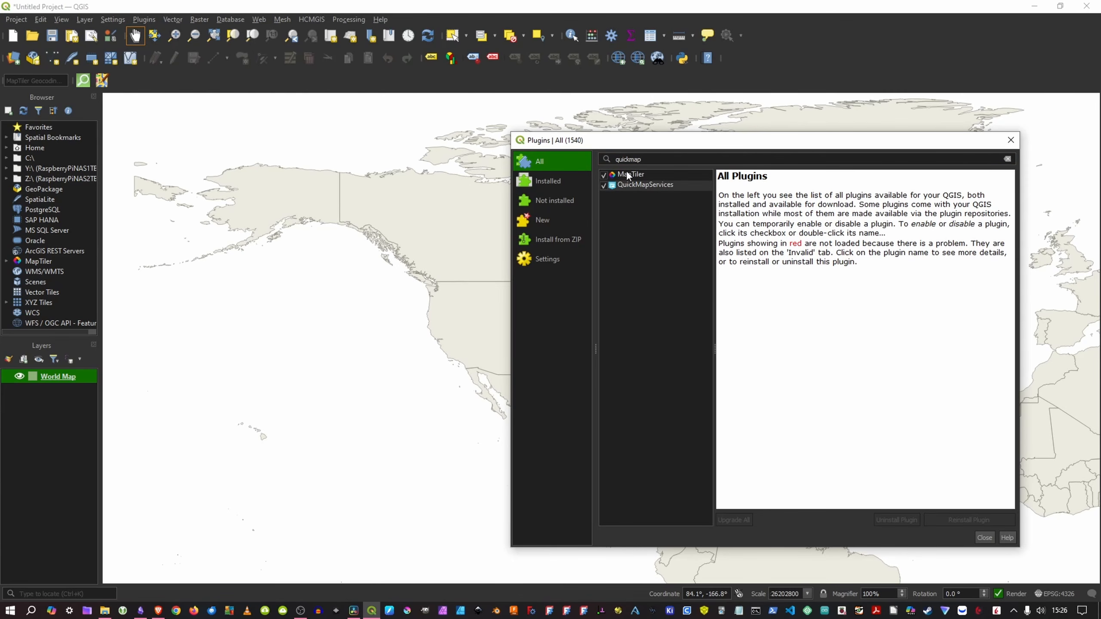
{"action": "left_click", "coordinate": [629, 174]}
{"action": "left_click", "coordinate": [643, 186]}
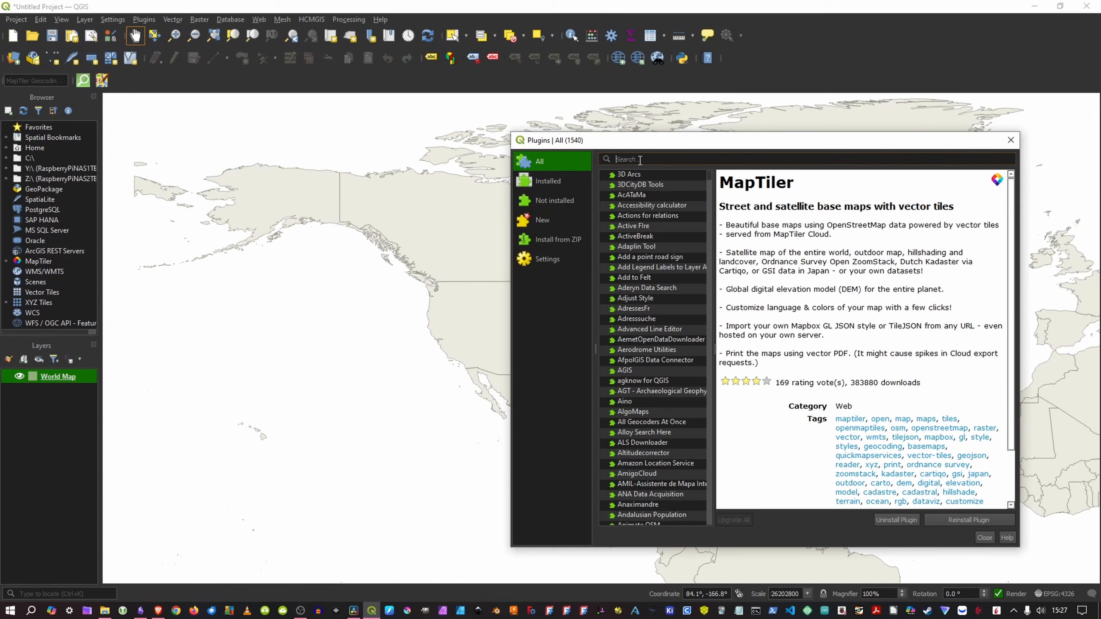
Step: Search the plugins for quickosm and for HC
{"action": "left_click", "coordinate": [640, 160]}
{"action": "type", "text": "quickosm"}
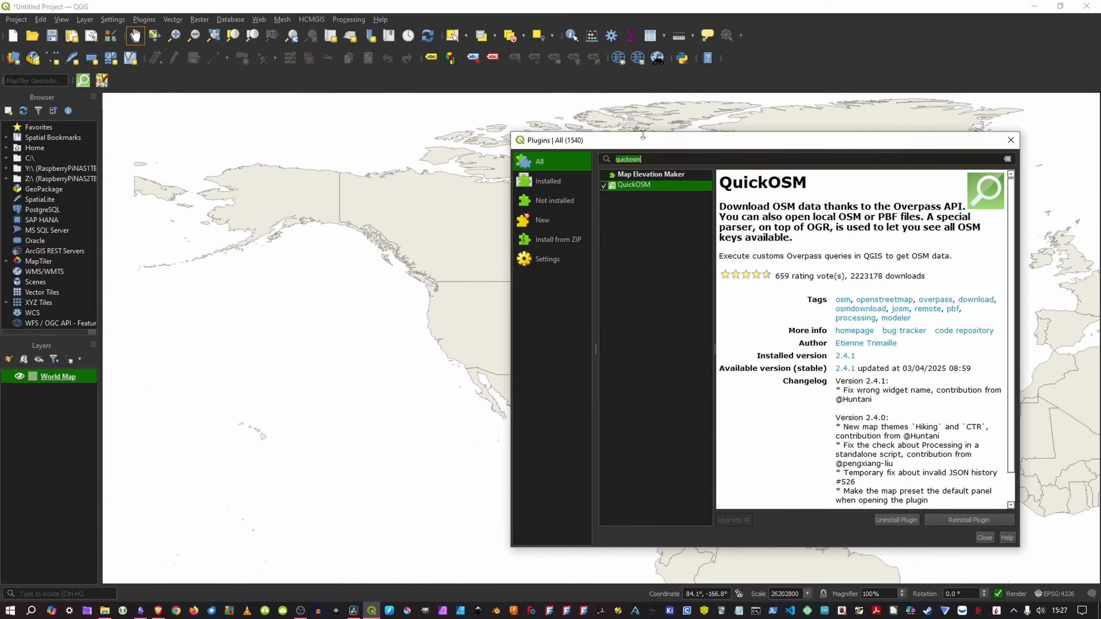
{"action": "type", "text": "HC"}
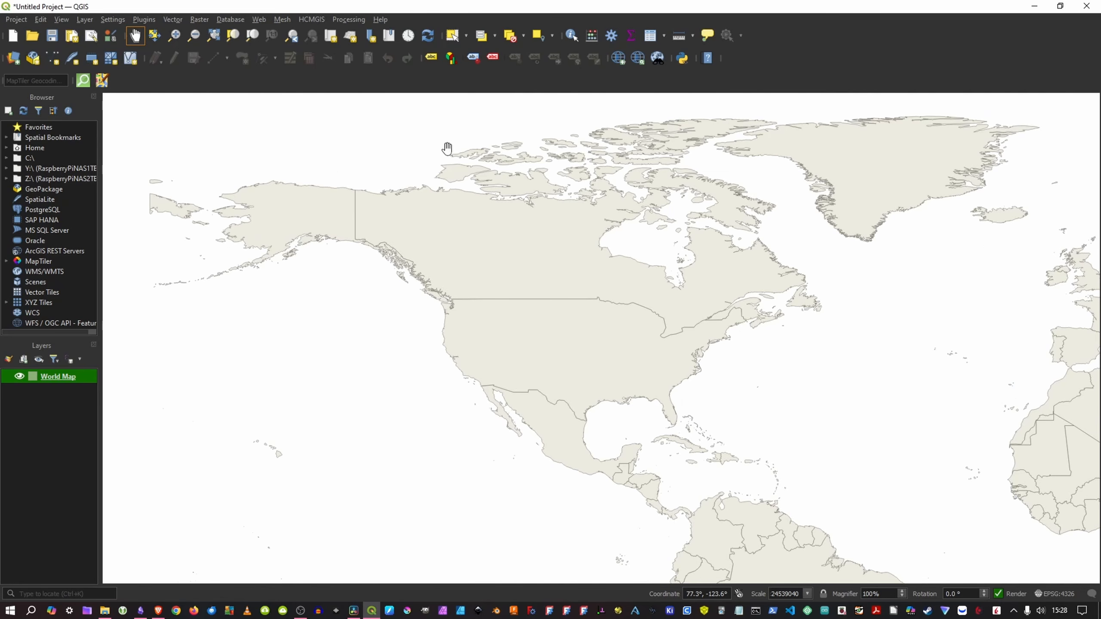
Step: Add the Google Satellite basemap from QuickMapServices and hide that layer
{"action": "left_click", "coordinate": [260, 18]}
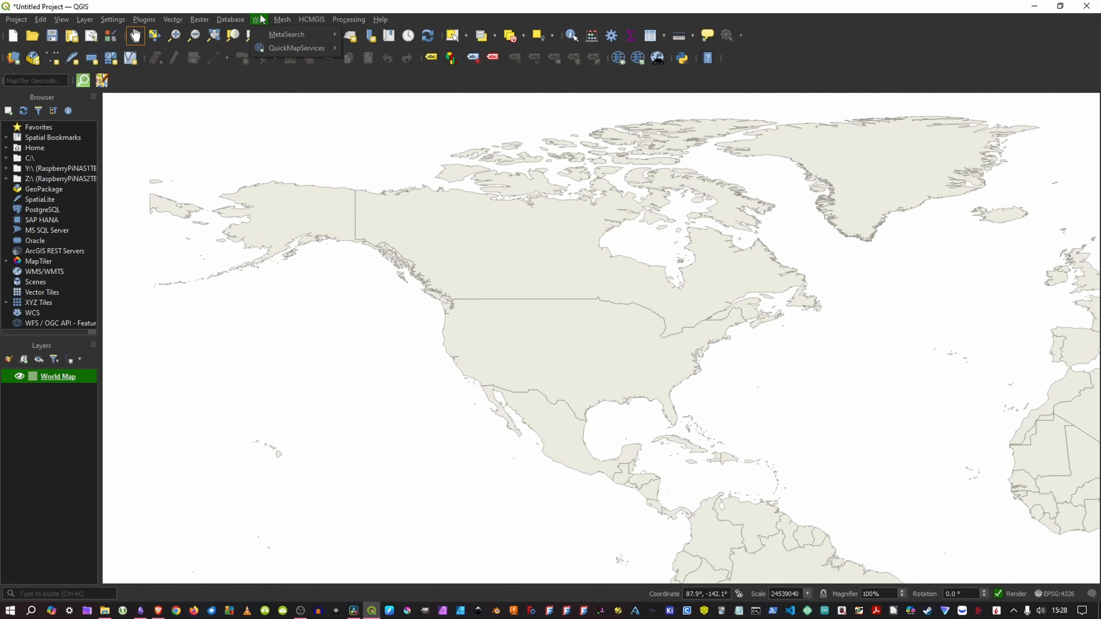
{"action": "mouse_move", "coordinate": [283, 51]}
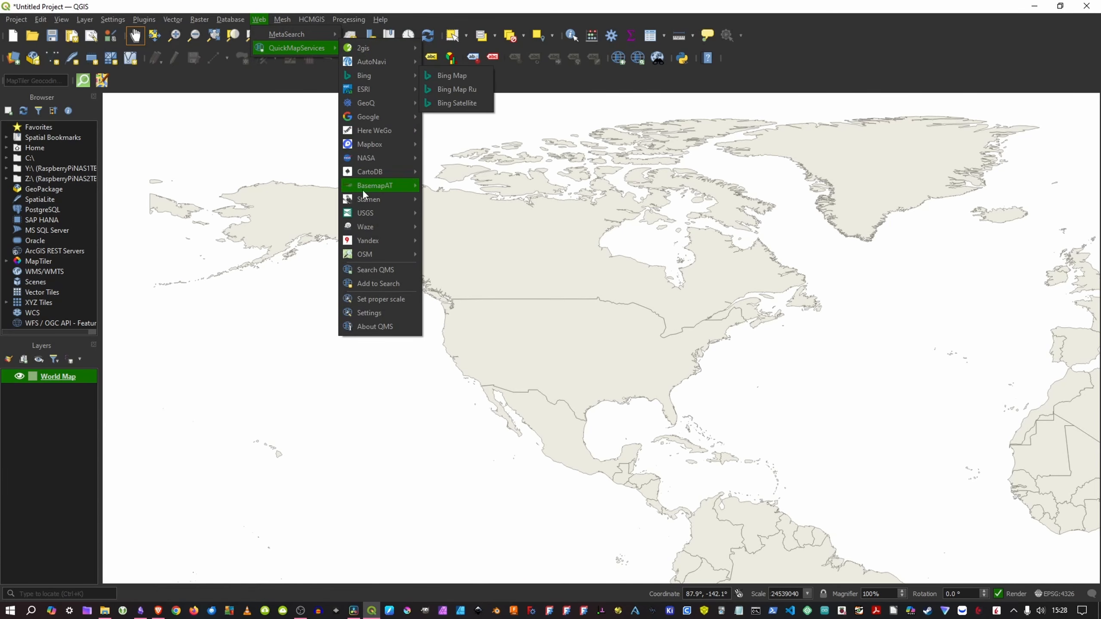
{"action": "mouse_move", "coordinate": [380, 254]}
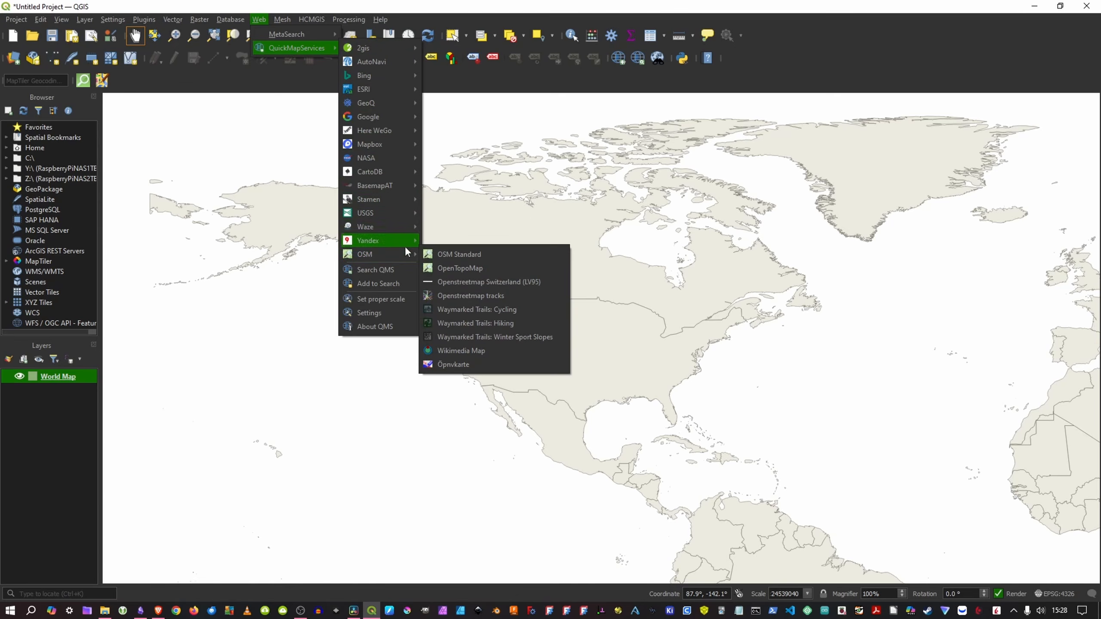
{"action": "mouse_move", "coordinate": [379, 118]}
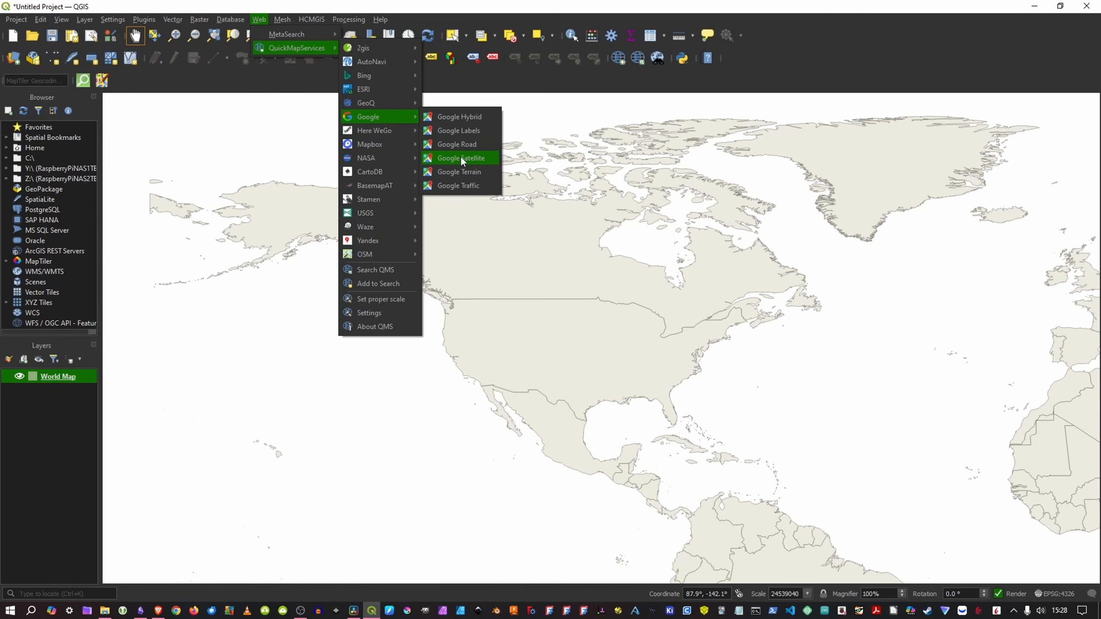
{"action": "left_click", "coordinate": [460, 159]}
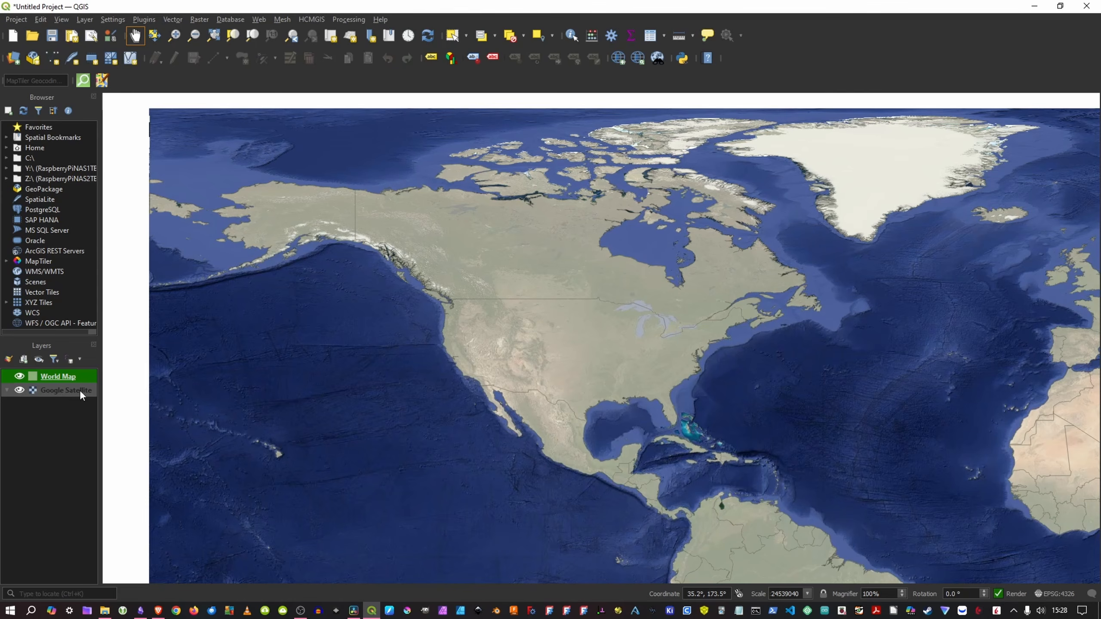
{"action": "left_click", "coordinate": [19, 390]}
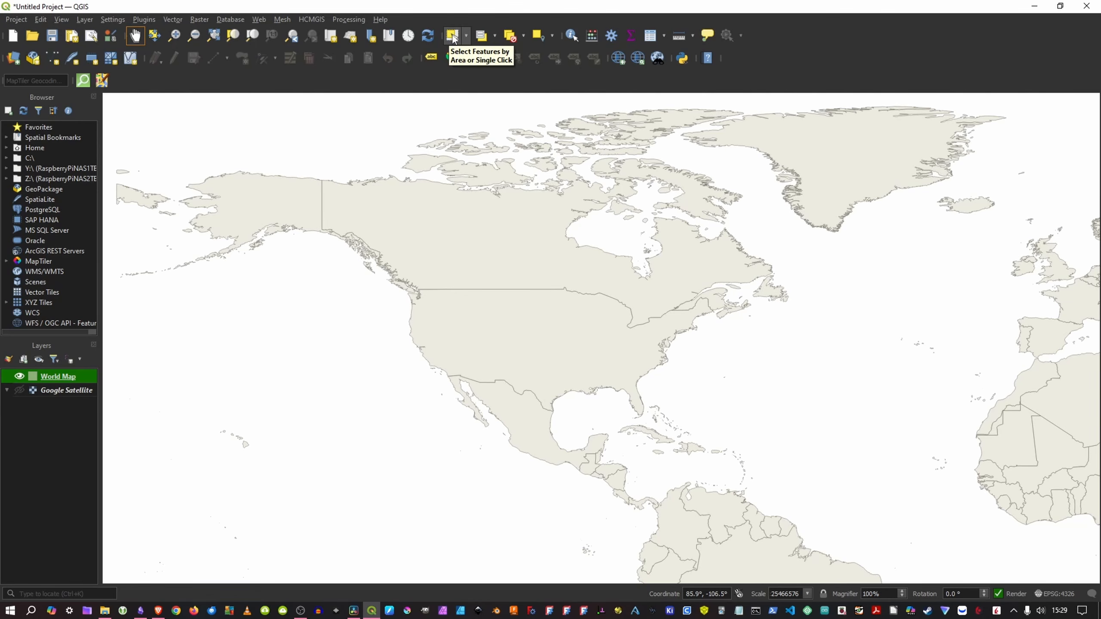
Step: Select the United States on the World Map layer and export only that feature as a GeoPackage named us
{"action": "left_click", "coordinate": [452, 37]}
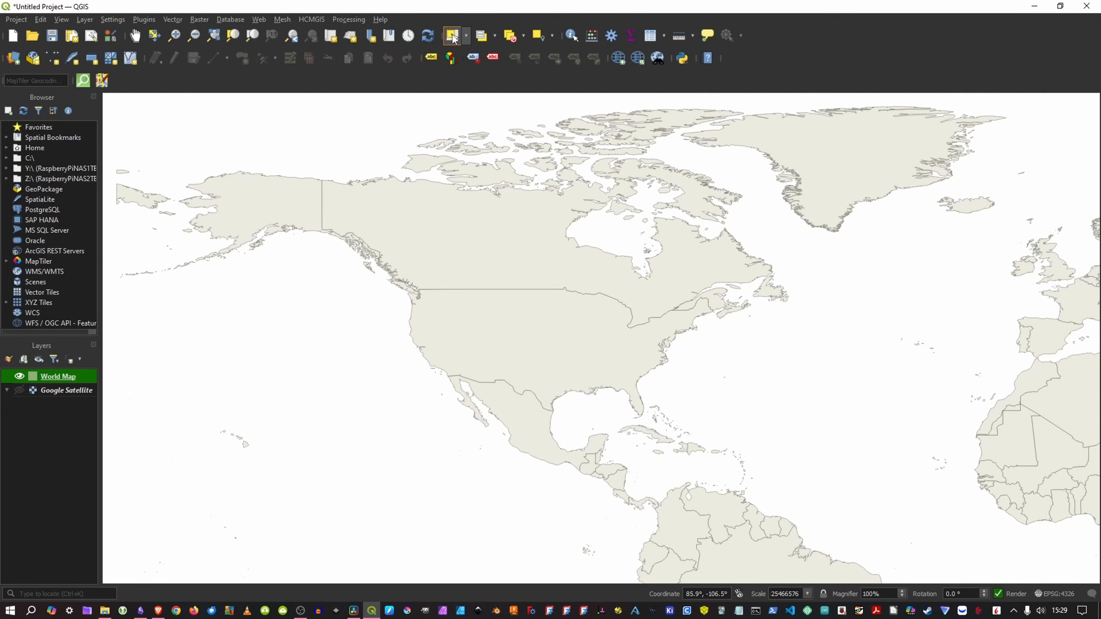
{"action": "left_click", "coordinate": [504, 319]}
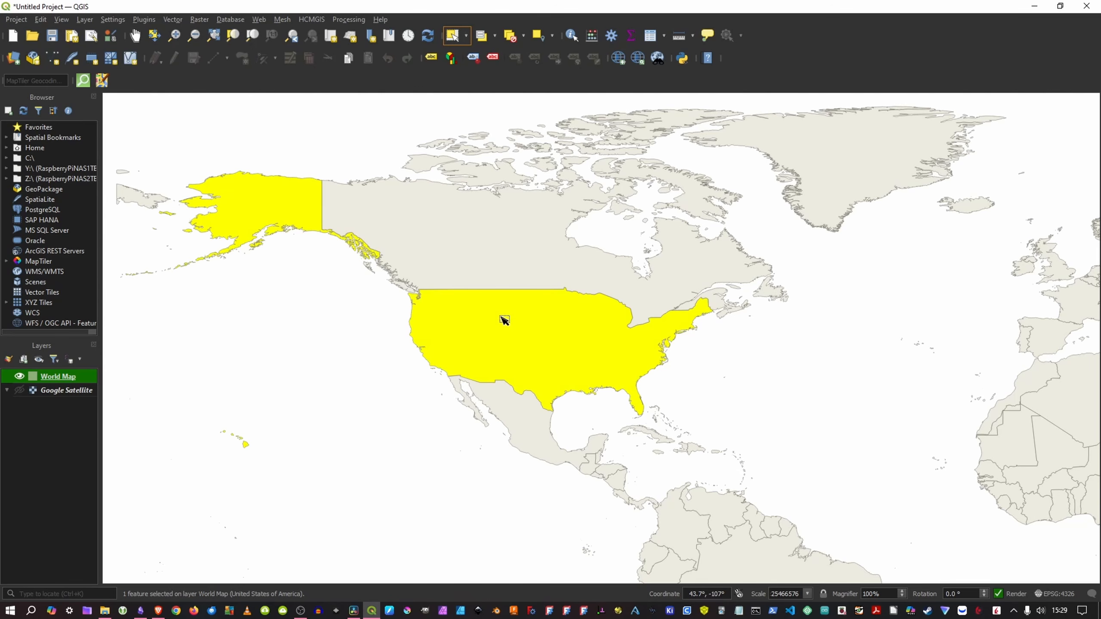
{"action": "right_click", "coordinate": [64, 379]}
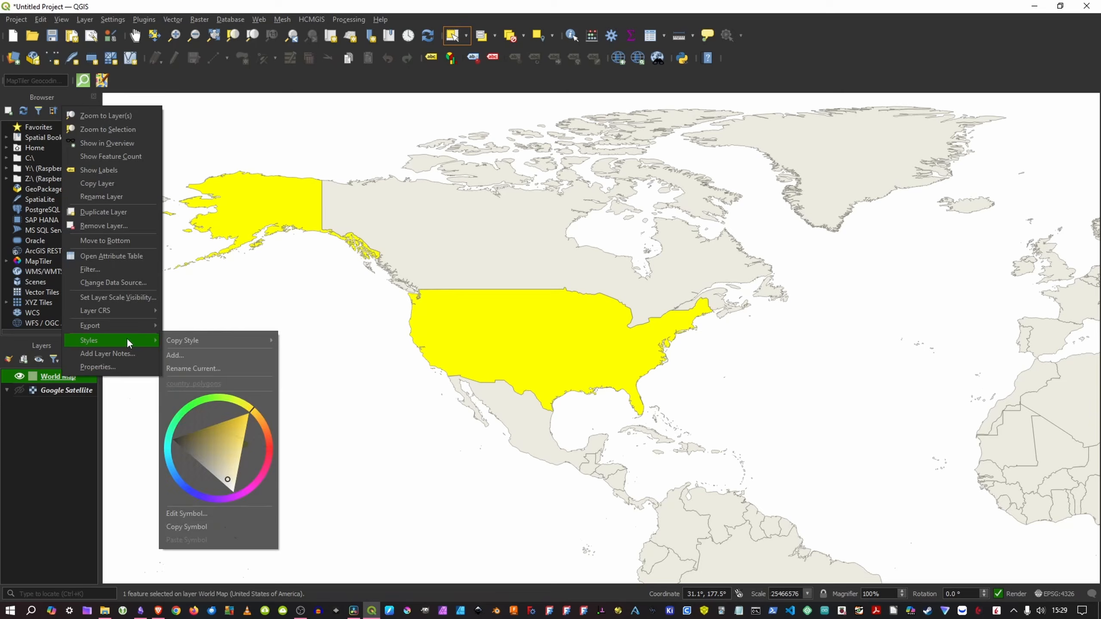
{"action": "mouse_move", "coordinate": [116, 329]}
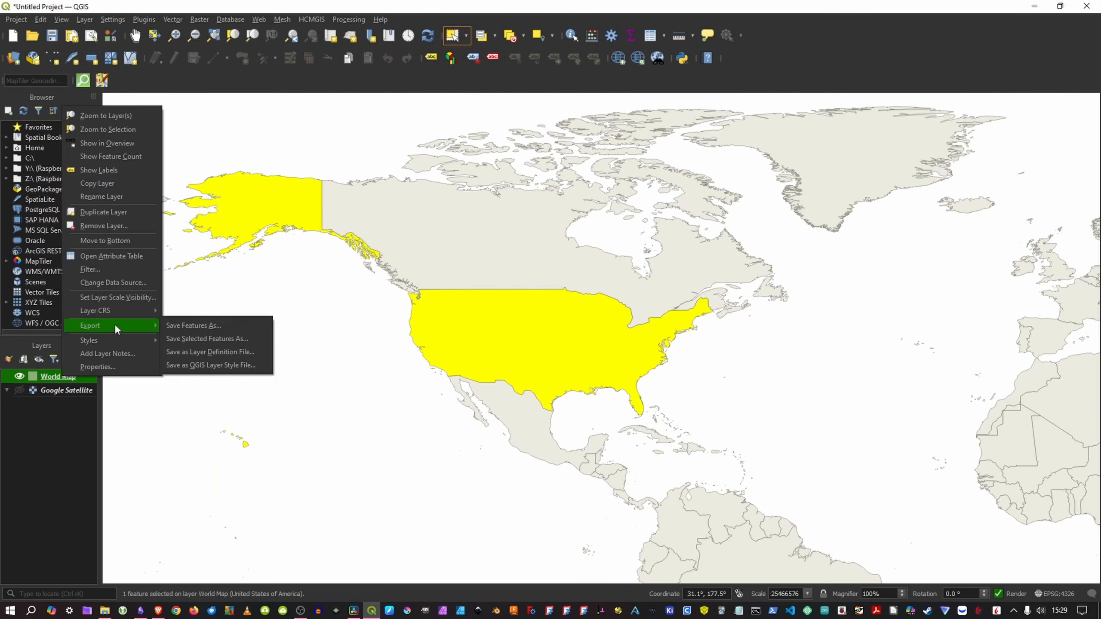
{"action": "left_click", "coordinate": [198, 339]}
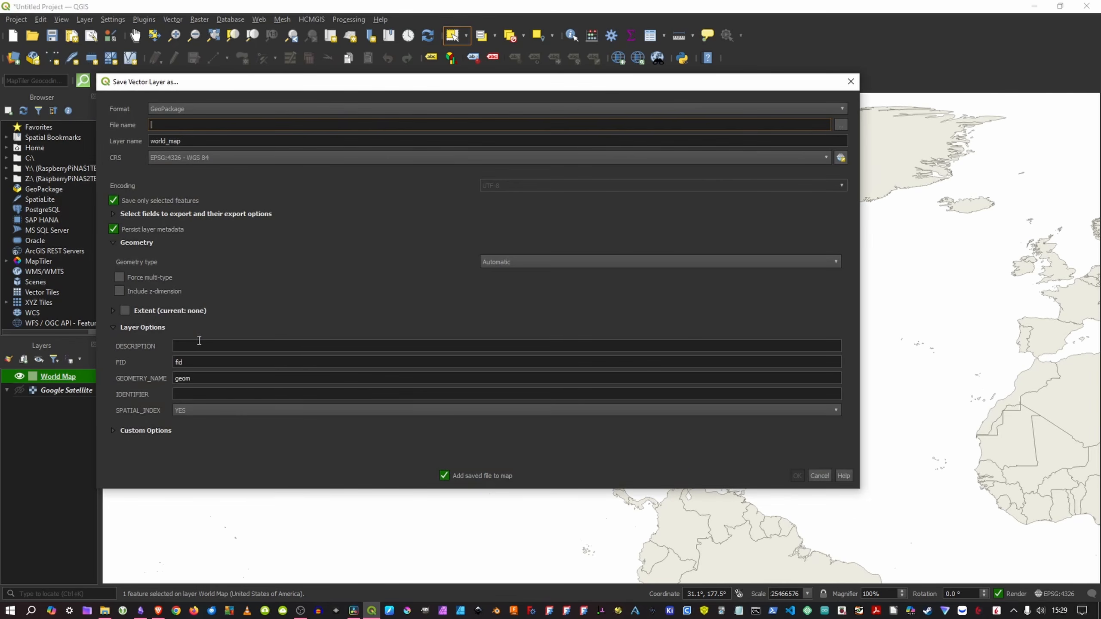
{"action": "type", "text": "us"}
{"action": "key", "text": "Return"}
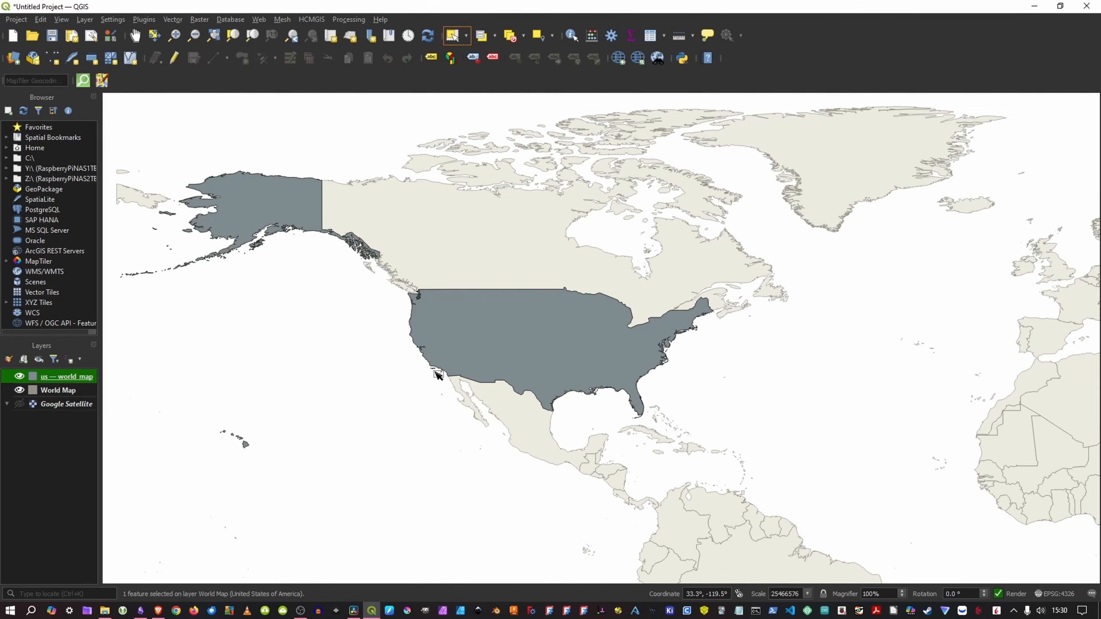
Step: Leave only the Google Satellite layer visible and create a new print layout titled map
{"action": "left_click", "coordinate": [18, 405]}
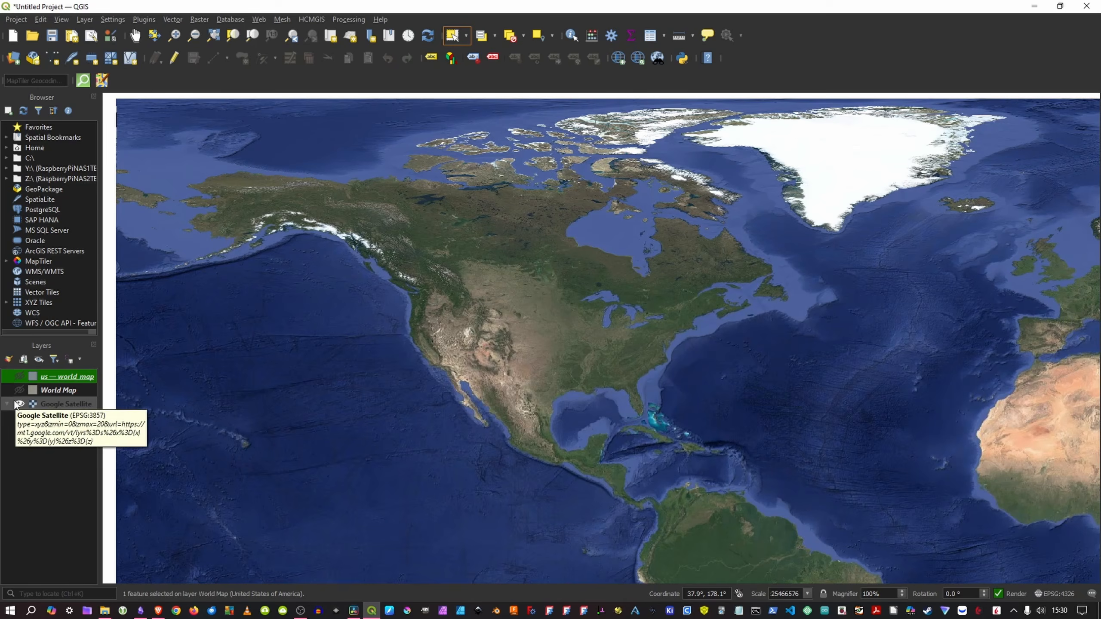
{"action": "left_click", "coordinate": [12, 19]}
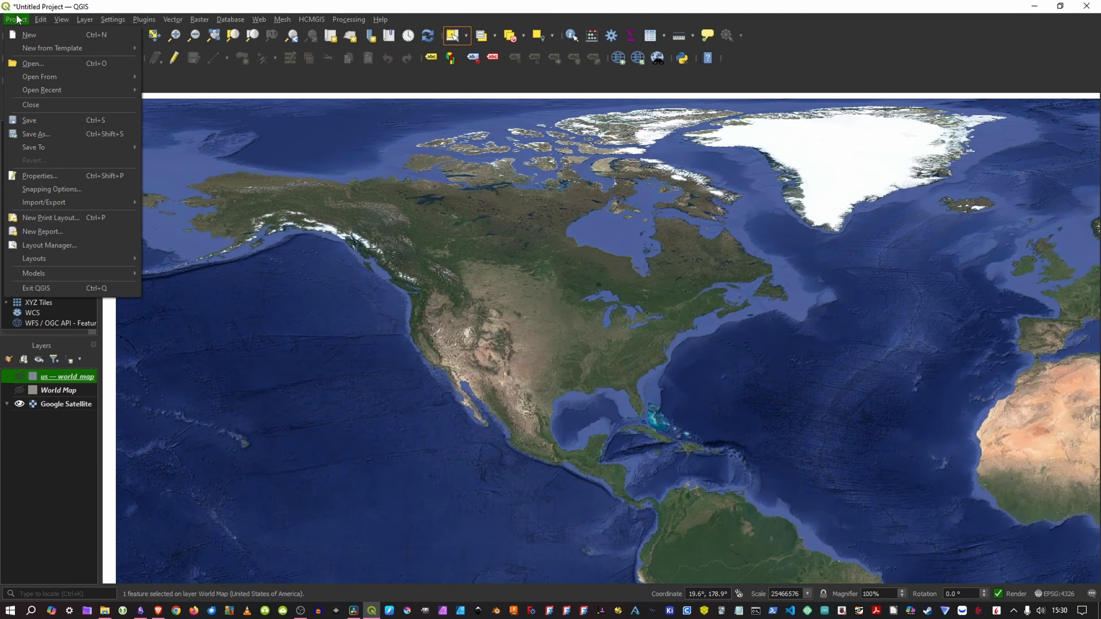
{"action": "left_click", "coordinate": [43, 217]}
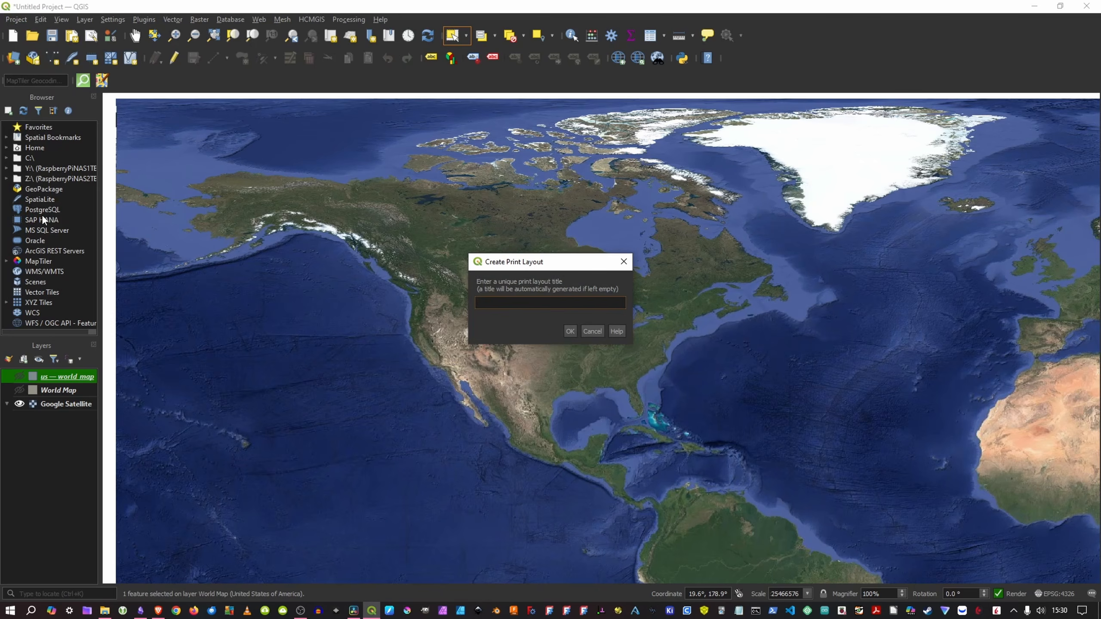
{"action": "type", "text": "map"}
{"action": "left_click", "coordinate": [570, 331]}
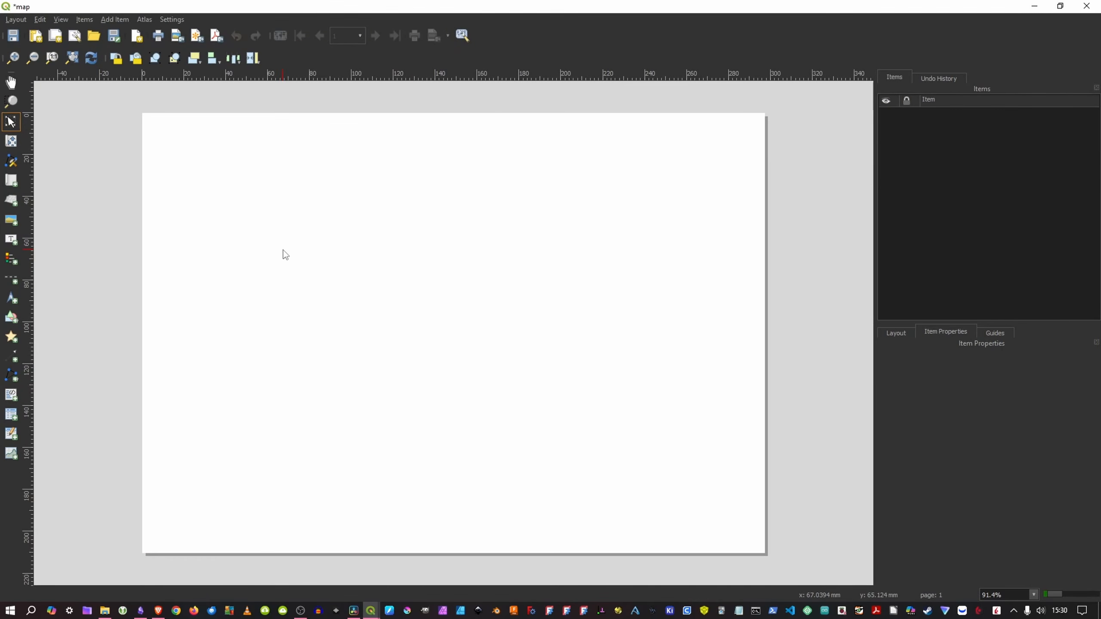
Step: Review the page's properties, its background fill settings and the layout's grid and export settings
{"action": "left_click", "coordinate": [588, 253]}
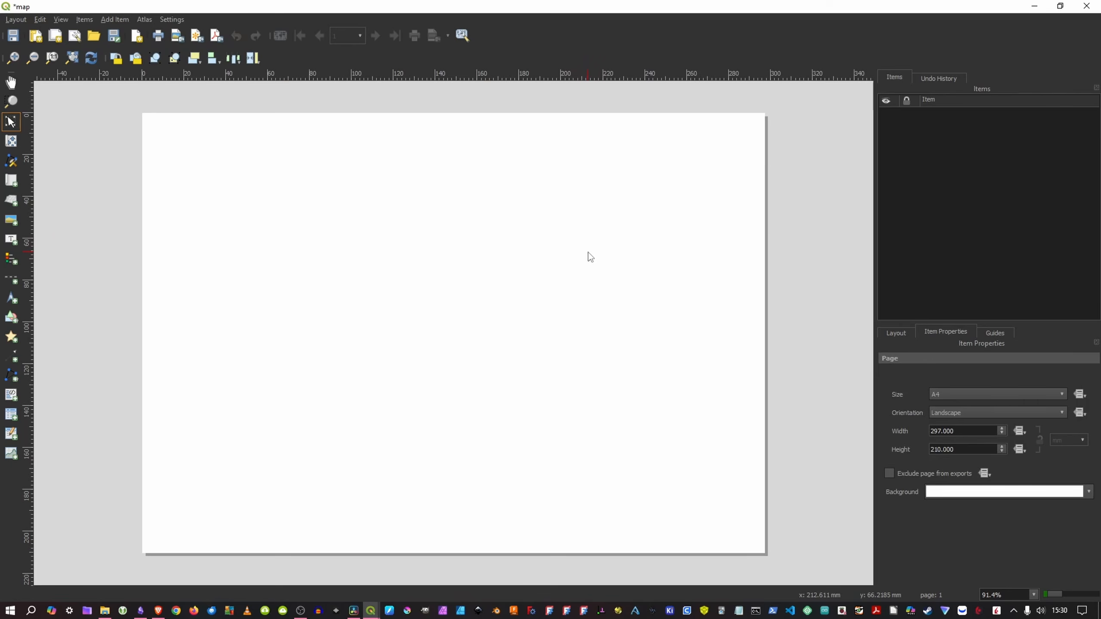
{"action": "left_click", "coordinate": [963, 495]}
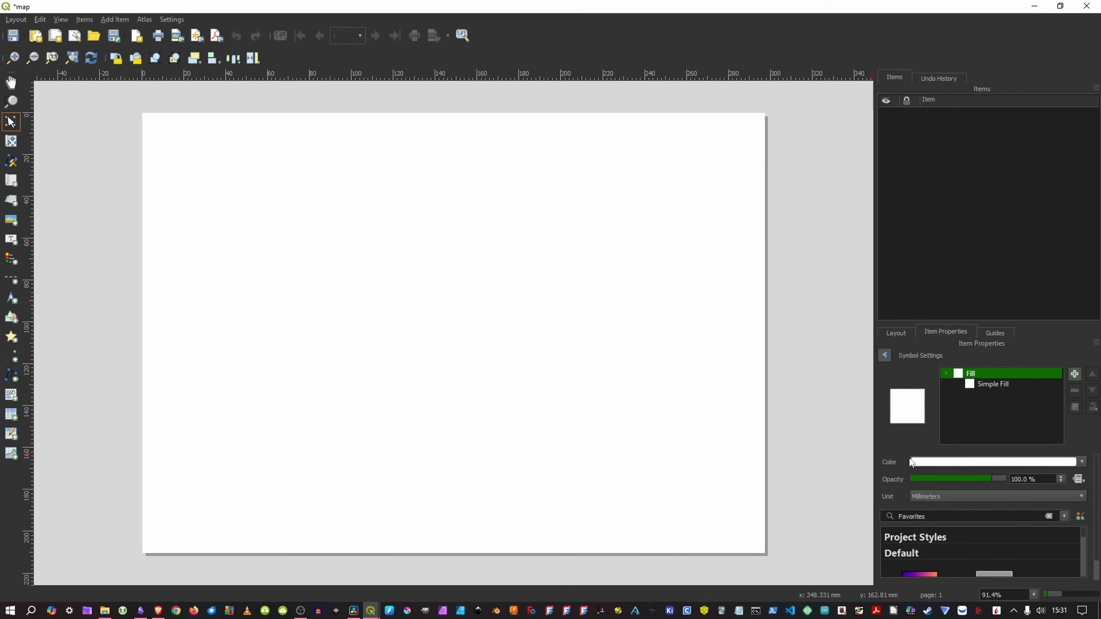
{"action": "left_click", "coordinate": [896, 333]}
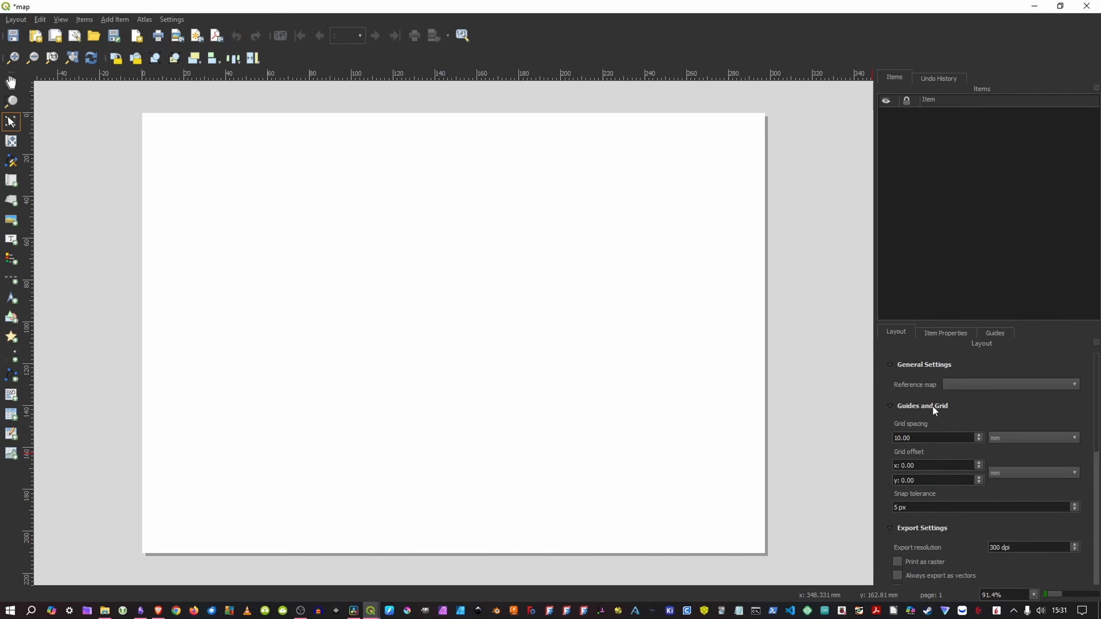
{"action": "left_click", "coordinate": [945, 331]}
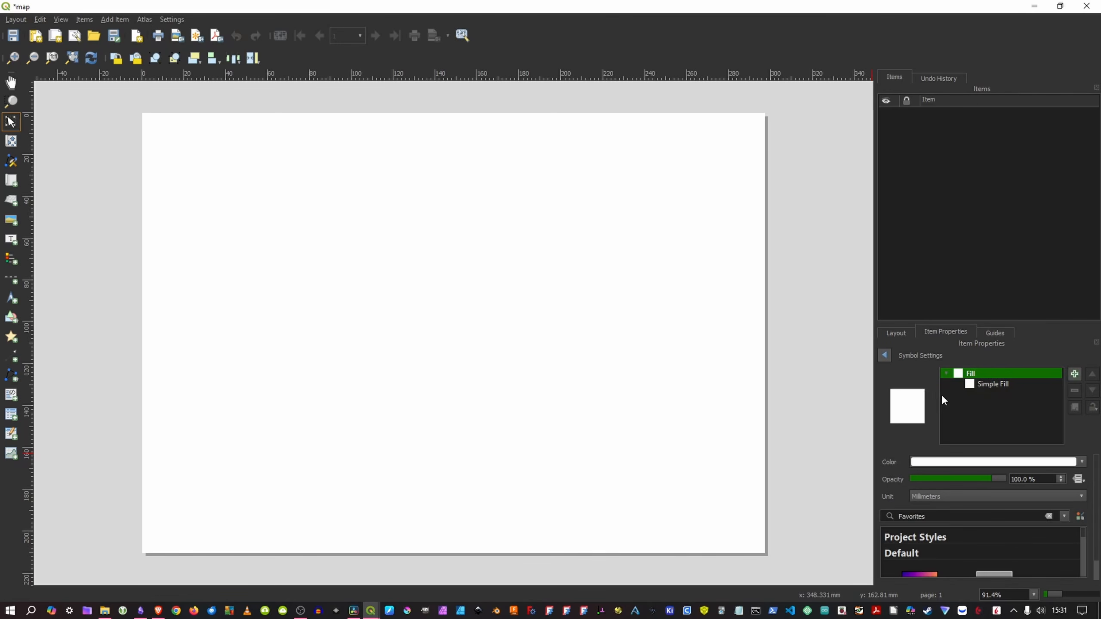
{"action": "left_click", "coordinate": [886, 353]}
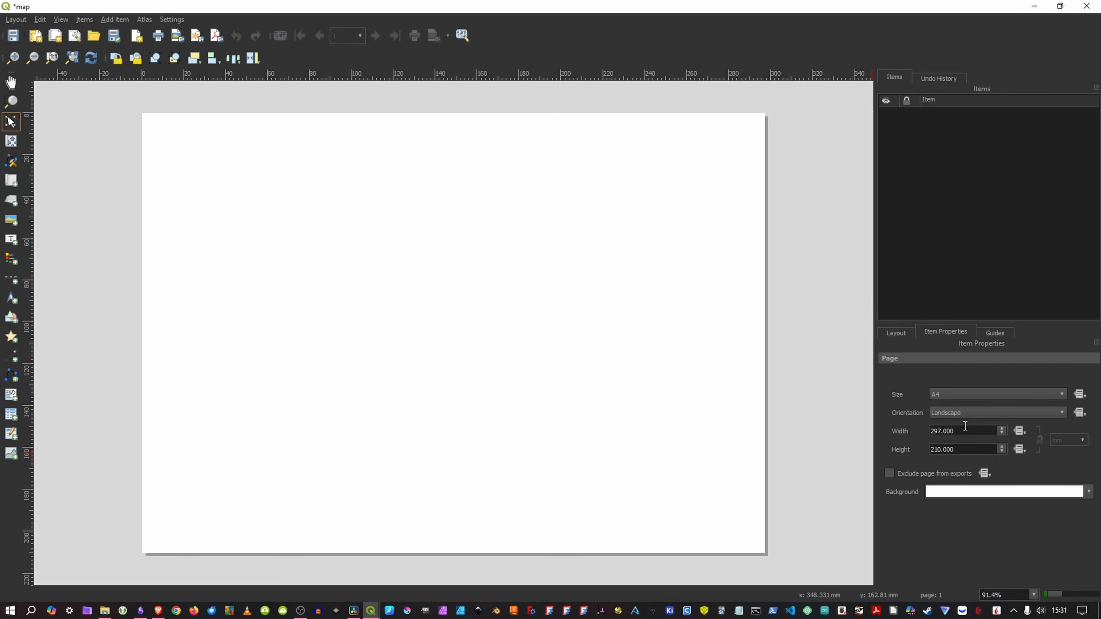
Step: Set the page to a custom size of 3840 by 2160 px
{"action": "left_click", "coordinate": [945, 394]}
{"action": "left_click", "coordinate": [975, 610]}
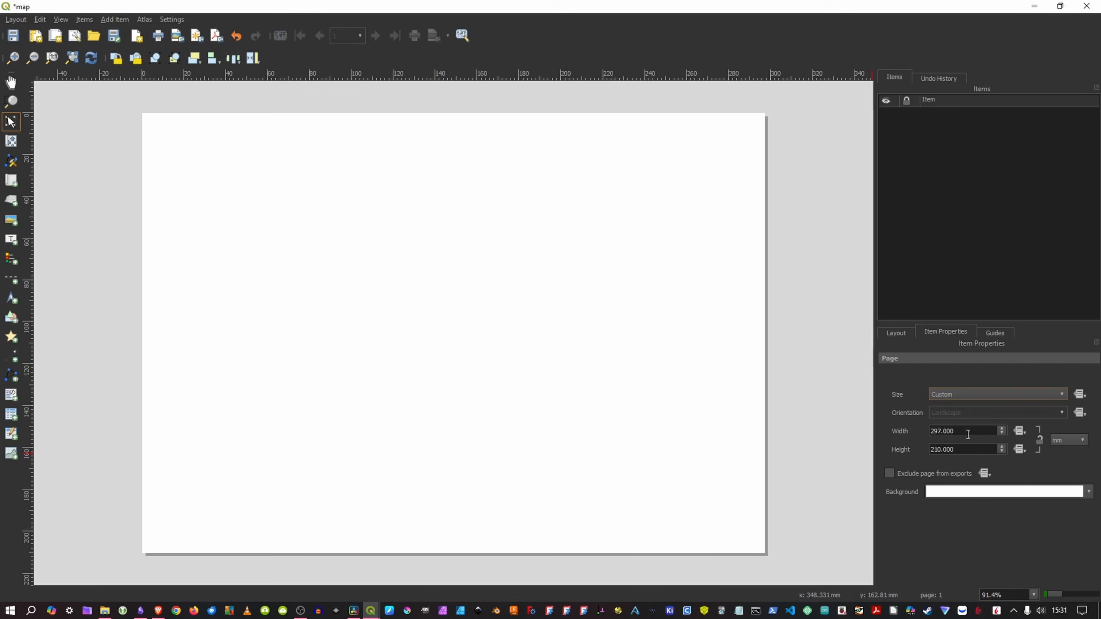
{"action": "left_click", "coordinate": [1071, 443]}
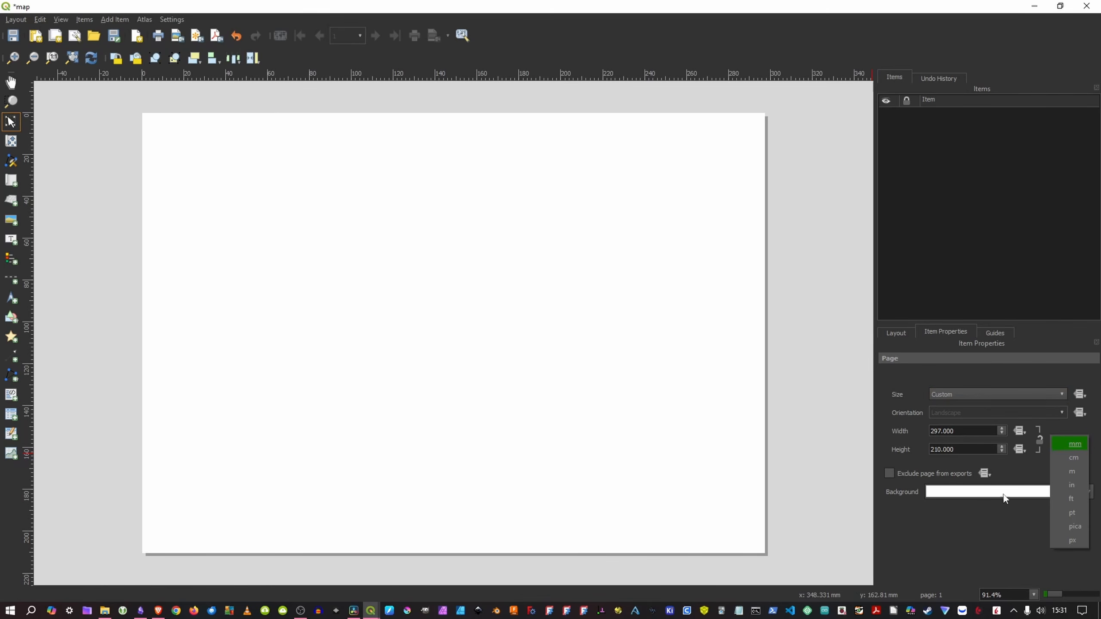
{"action": "left_click", "coordinate": [1073, 541]}
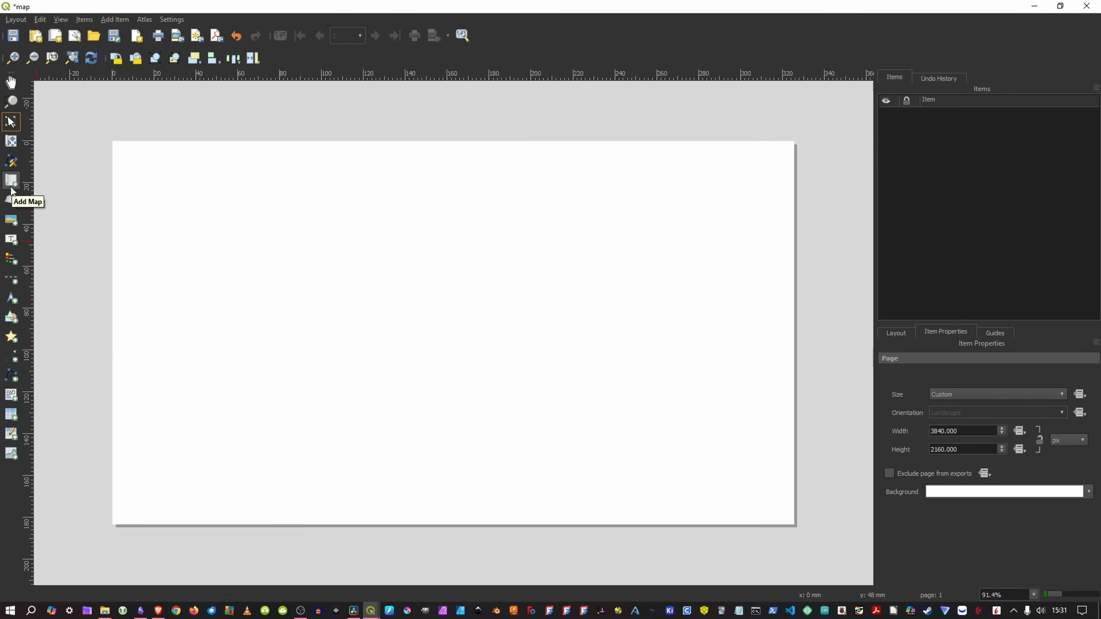
Step: Add a map item that covers the whole page from corner to corner
{"action": "left_click", "coordinate": [11, 186]}
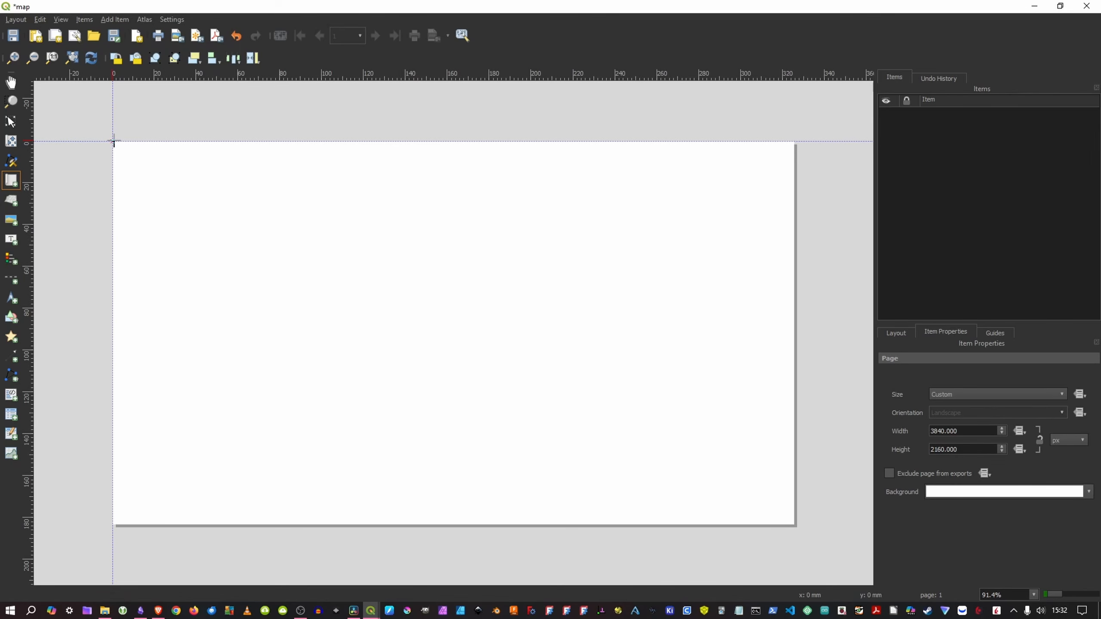
{"action": "left_click_drag", "start_coordinate": [113, 141], "coordinate": [795, 524]}
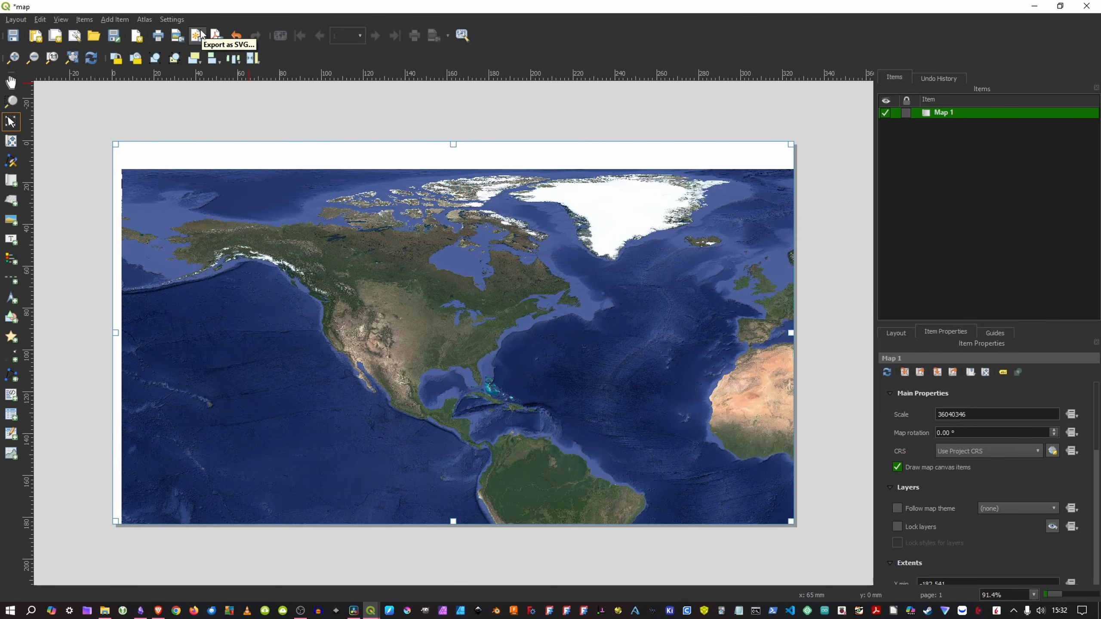
Step: Export the satellite map layout as the image map.png at 300 dpi and 3840 by 2160 px
{"action": "left_click", "coordinate": [177, 36]}
{"action": "left_click", "coordinate": [454, 305]}
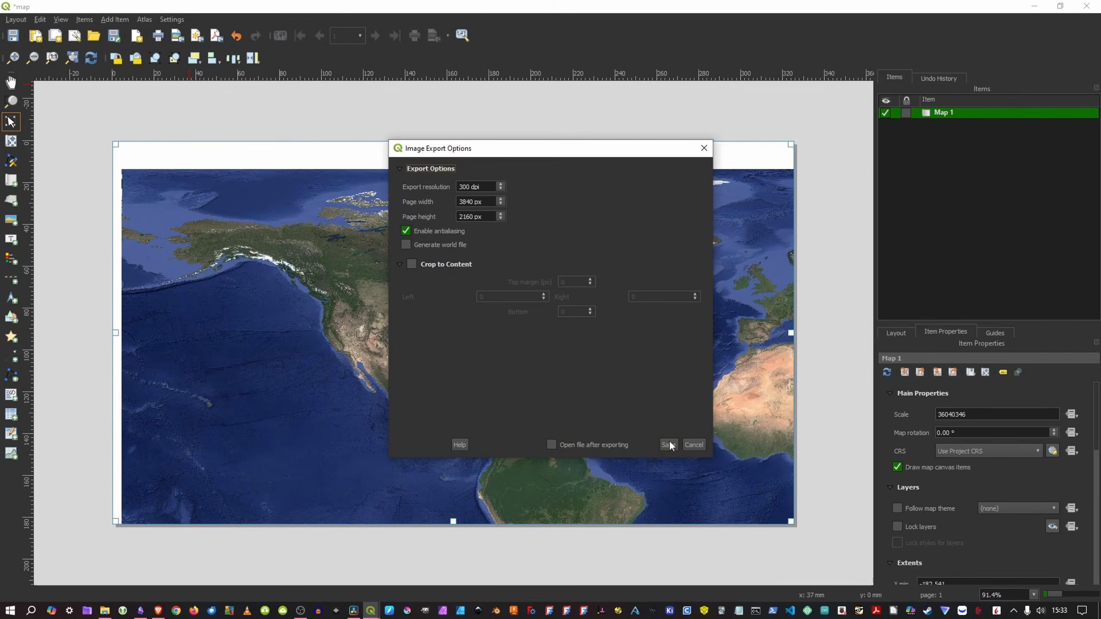
{"action": "left_click", "coordinate": [669, 445]}
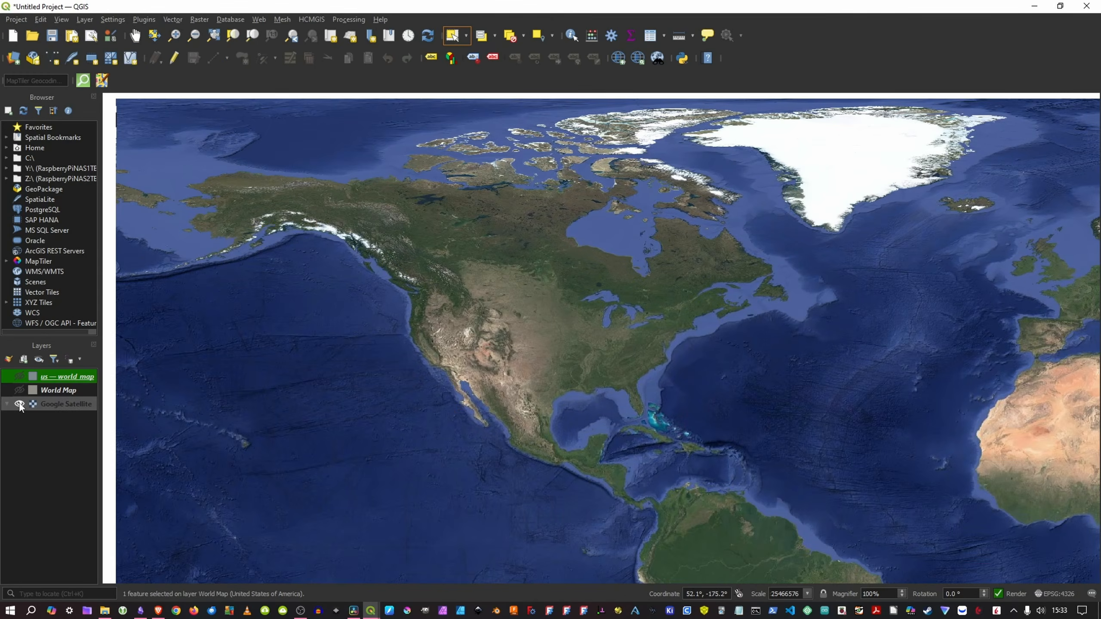
Step: Leave only the us — world_map layer visible and create a new print layout titled US
{"action": "left_click", "coordinate": [19, 404]}
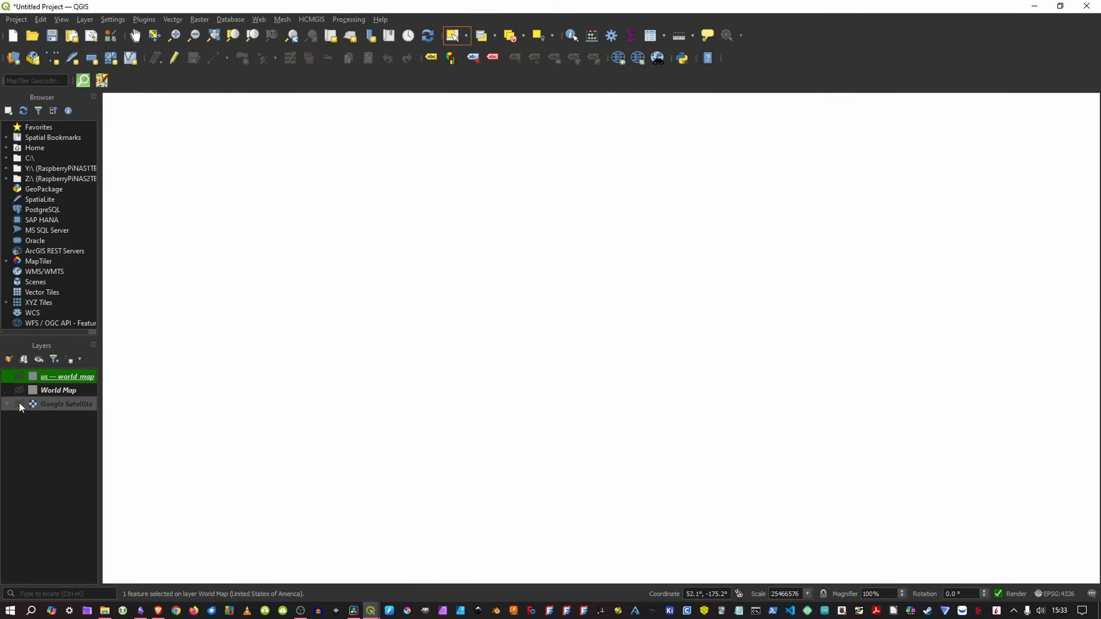
{"action": "left_click", "coordinate": [19, 380]}
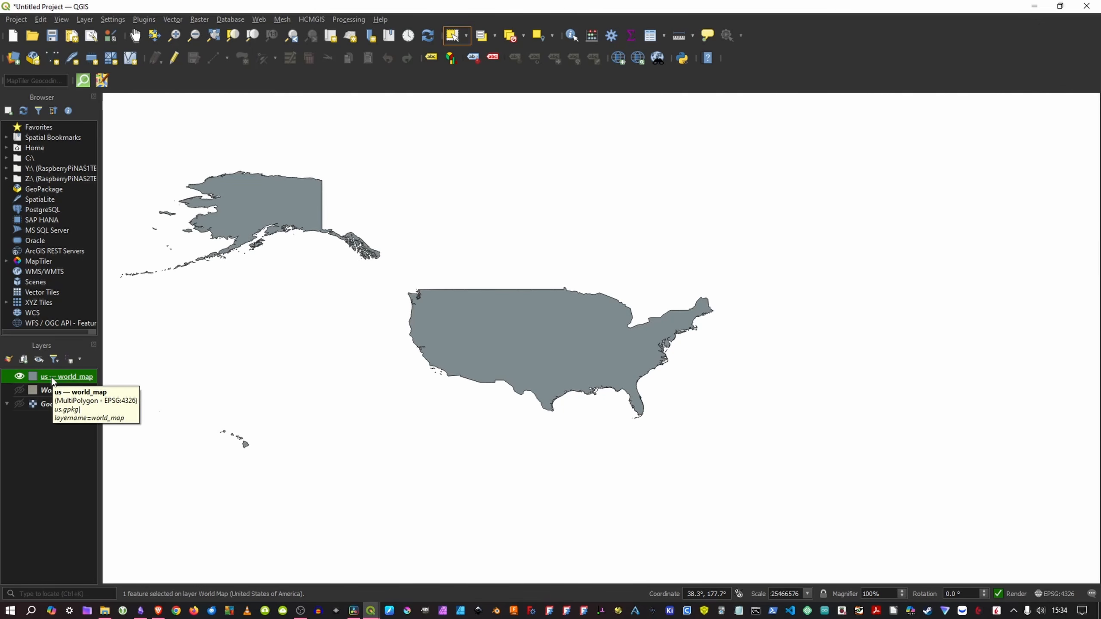
{"action": "key", "text": "ctrl+p"}
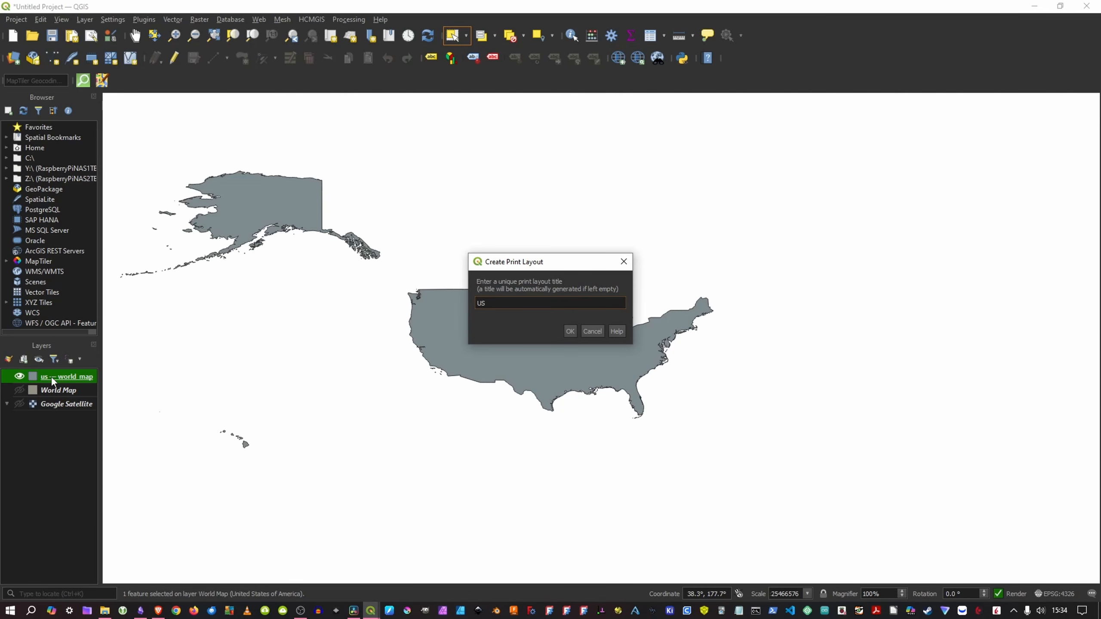
{"action": "left_click", "coordinate": [575, 332]}
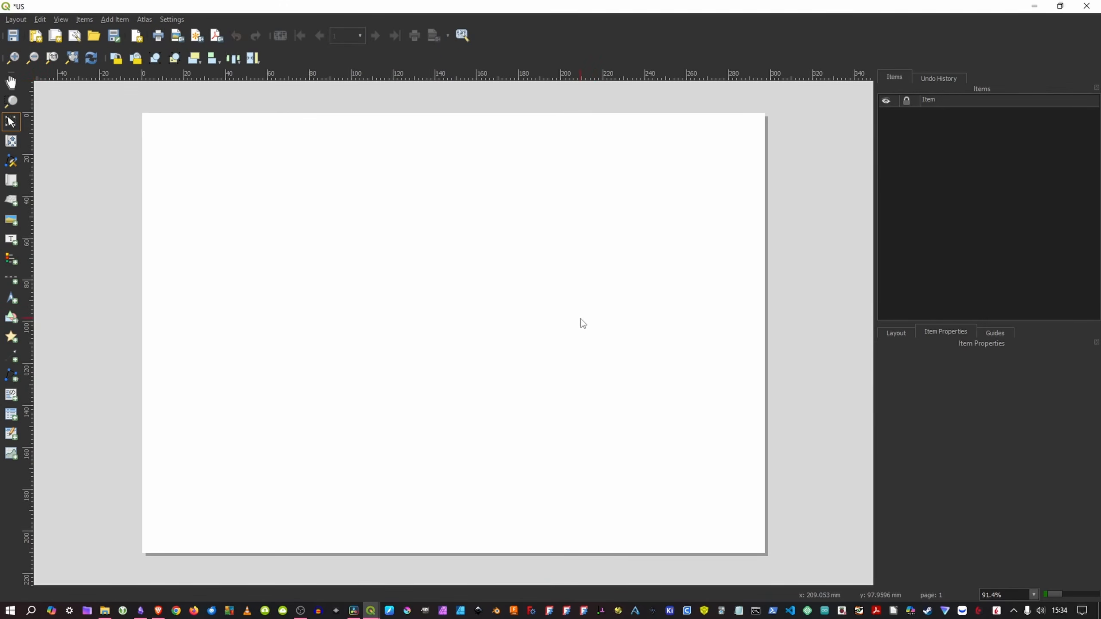
Step: Set the opacity of the page's background fill to 0 %
{"action": "left_click", "coordinate": [730, 299]}
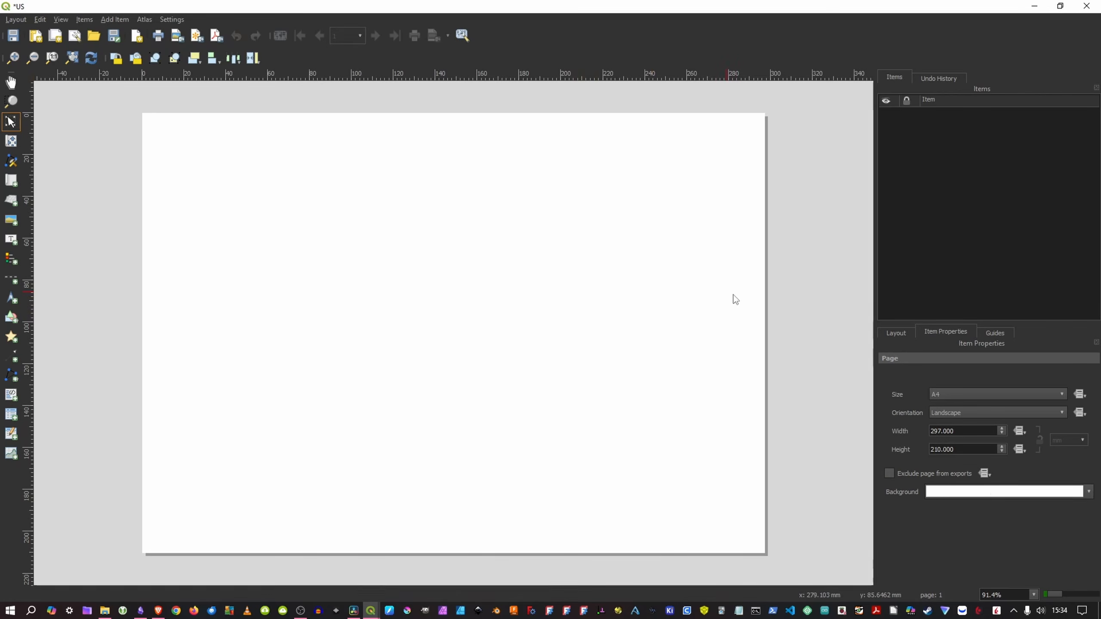
{"action": "left_click", "coordinate": [994, 495]}
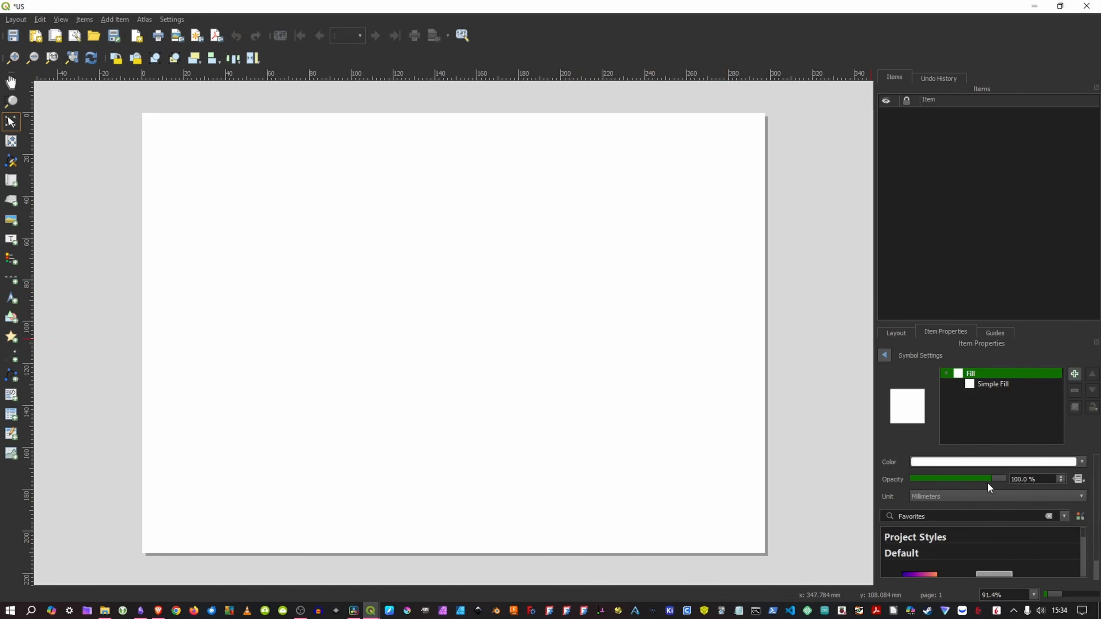
{"action": "left_click_drag", "start_coordinate": [998, 478], "coordinate": [898, 475]}
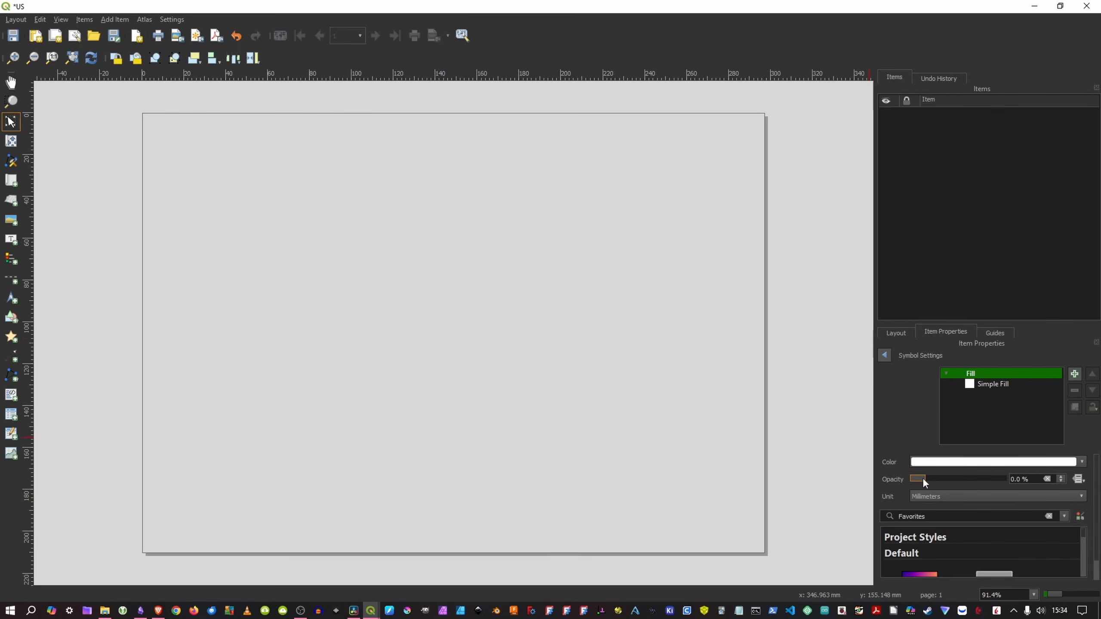
{"action": "left_click", "coordinate": [906, 332]}
{"action": "left_click", "coordinate": [937, 331]}
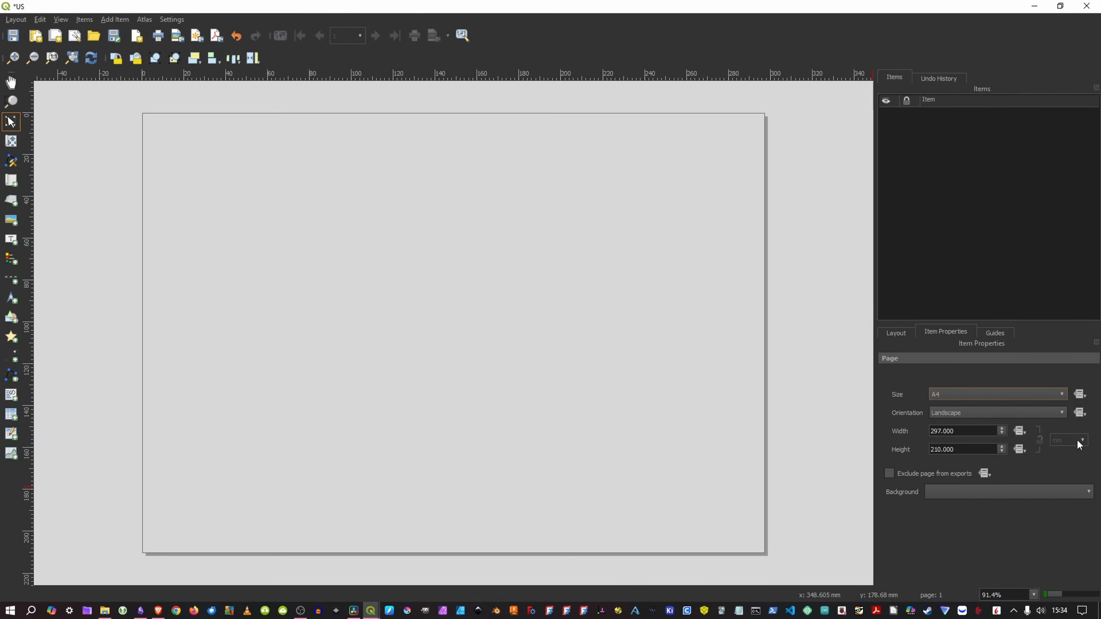
Step: Set the page to a custom size of 3840 by 2160 px
{"action": "left_click", "coordinate": [972, 400]}
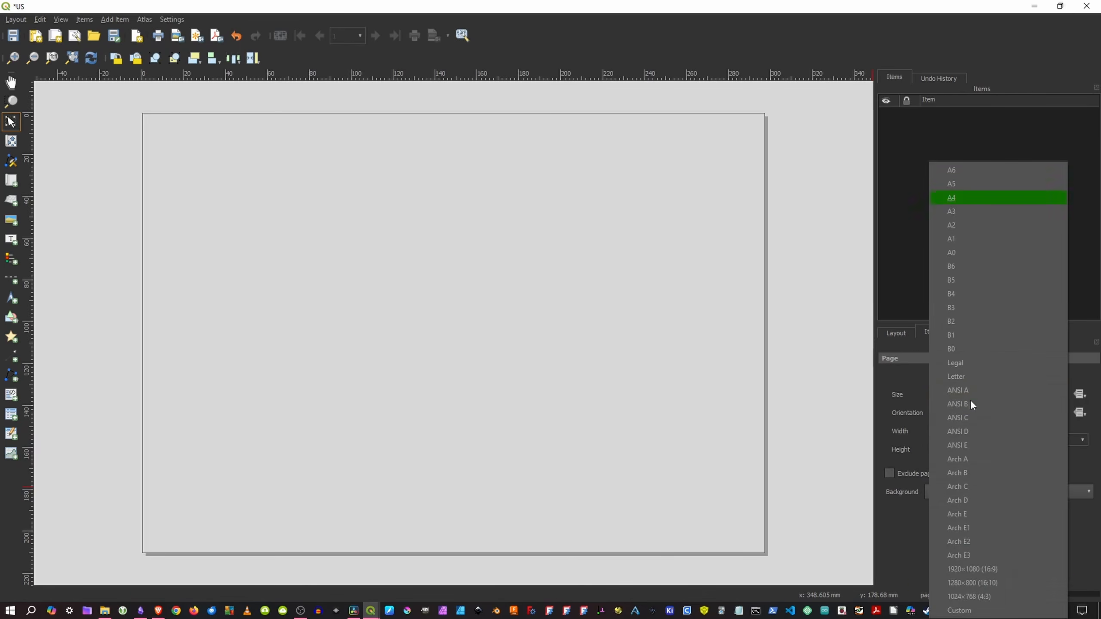
{"action": "left_click", "coordinate": [994, 611]}
{"action": "left_click", "coordinate": [1073, 446]}
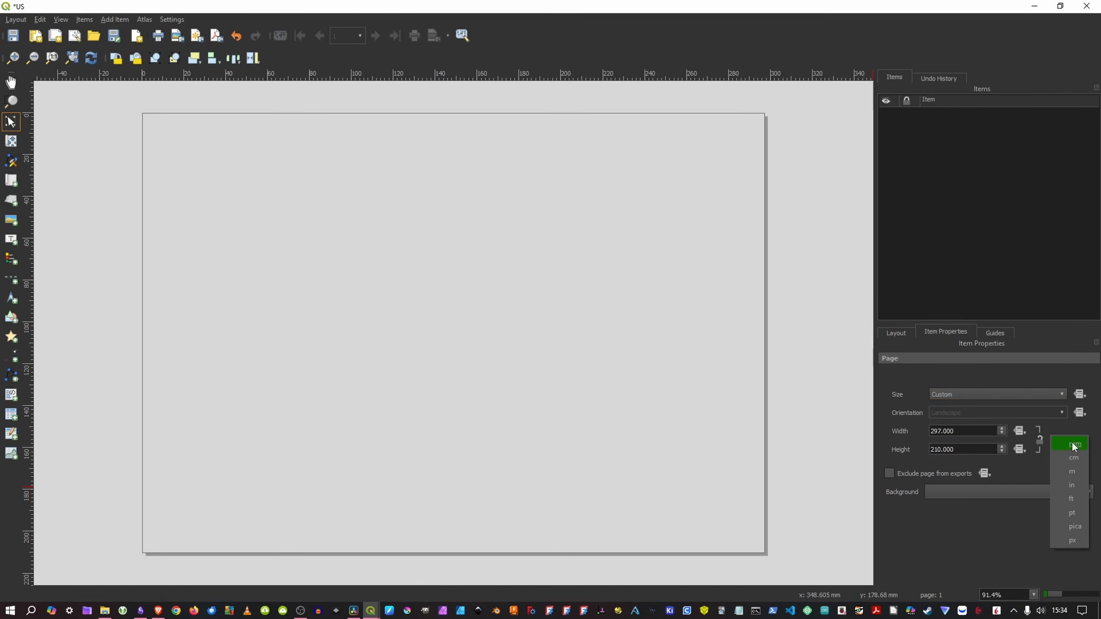
{"action": "left_click", "coordinate": [1079, 541]}
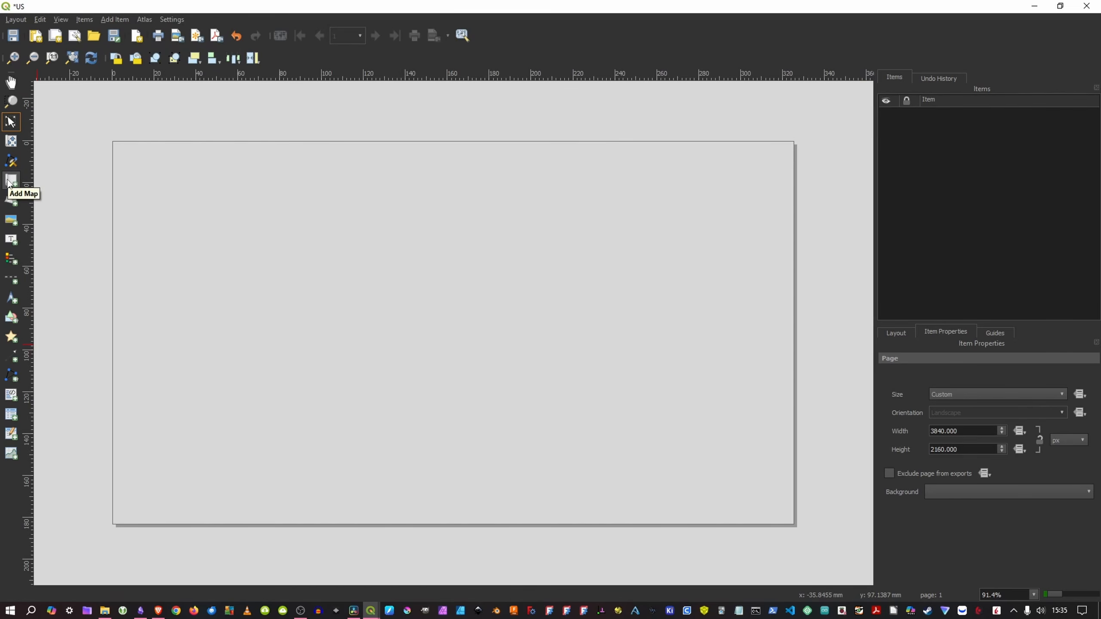
Step: Add a map item covering the whole page from corner to corner and disable its background
{"action": "left_click", "coordinate": [10, 184]}
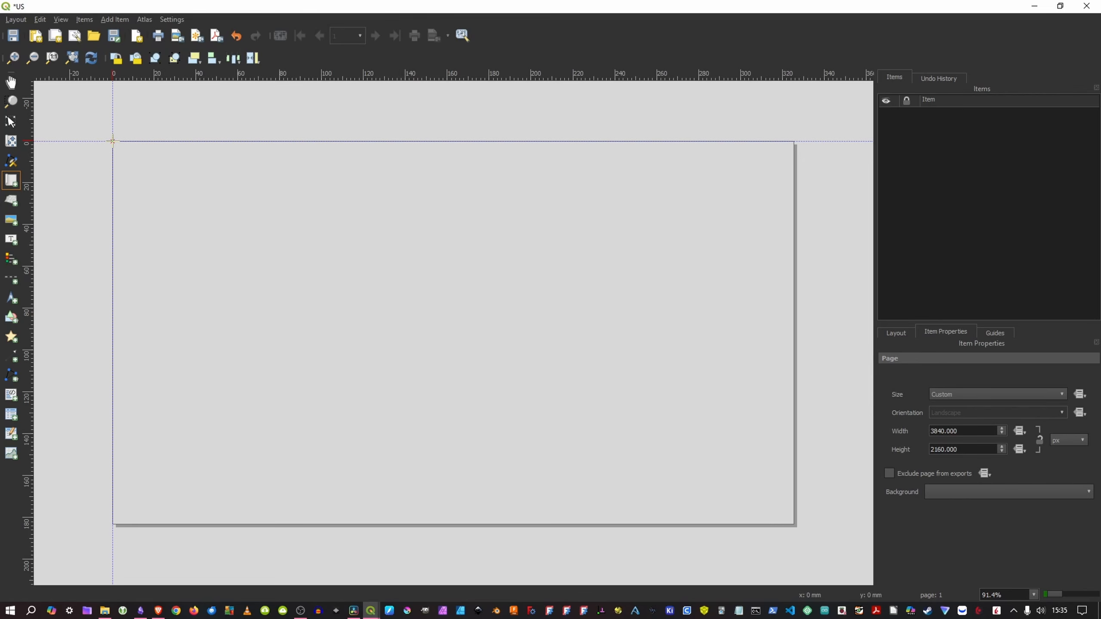
{"action": "left_click_drag", "start_coordinate": [113, 142], "coordinate": [794, 524]}
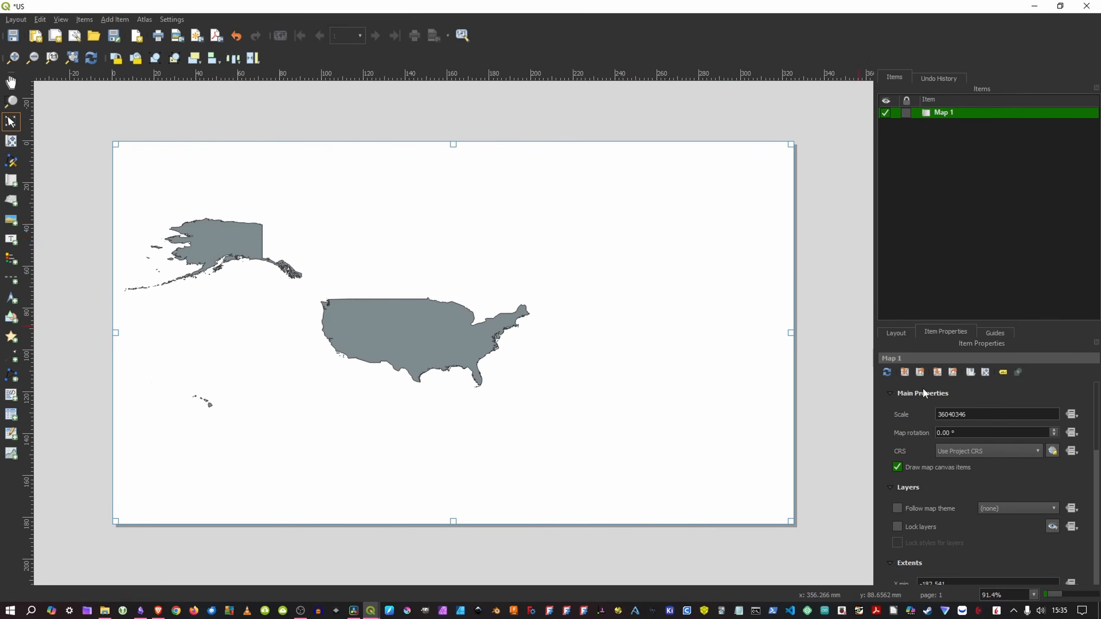
{"action": "scroll", "coordinate": [905, 432], "scroll_direction": "down", "scroll_amount": 2}
{"action": "scroll", "coordinate": [905, 432], "scroll_direction": "down", "scroll_amount": 10}
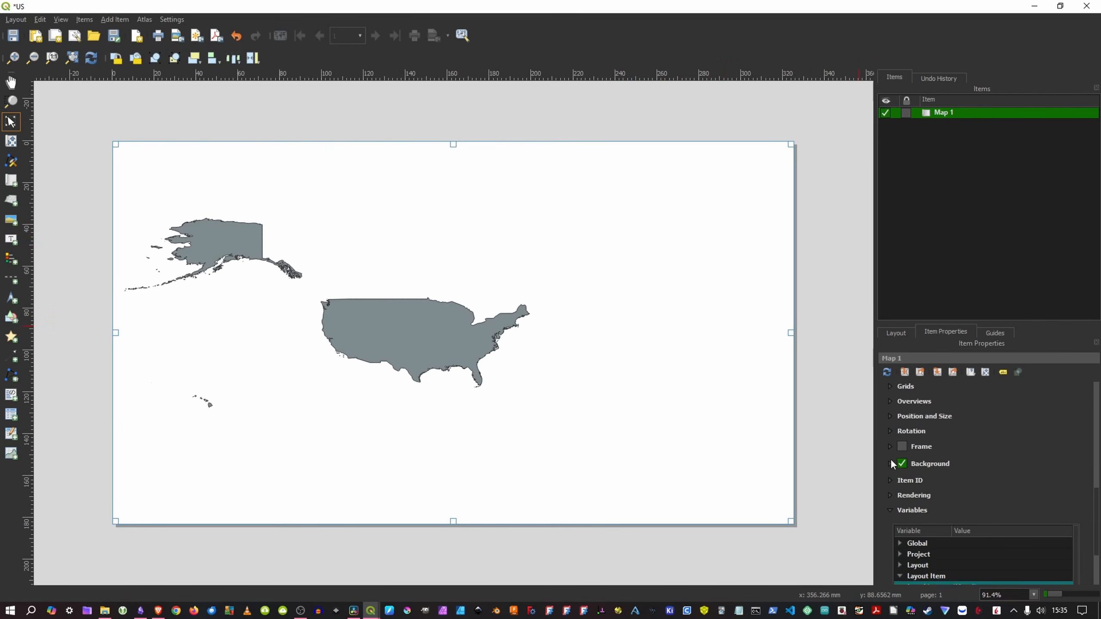
{"action": "left_click", "coordinate": [901, 395]}
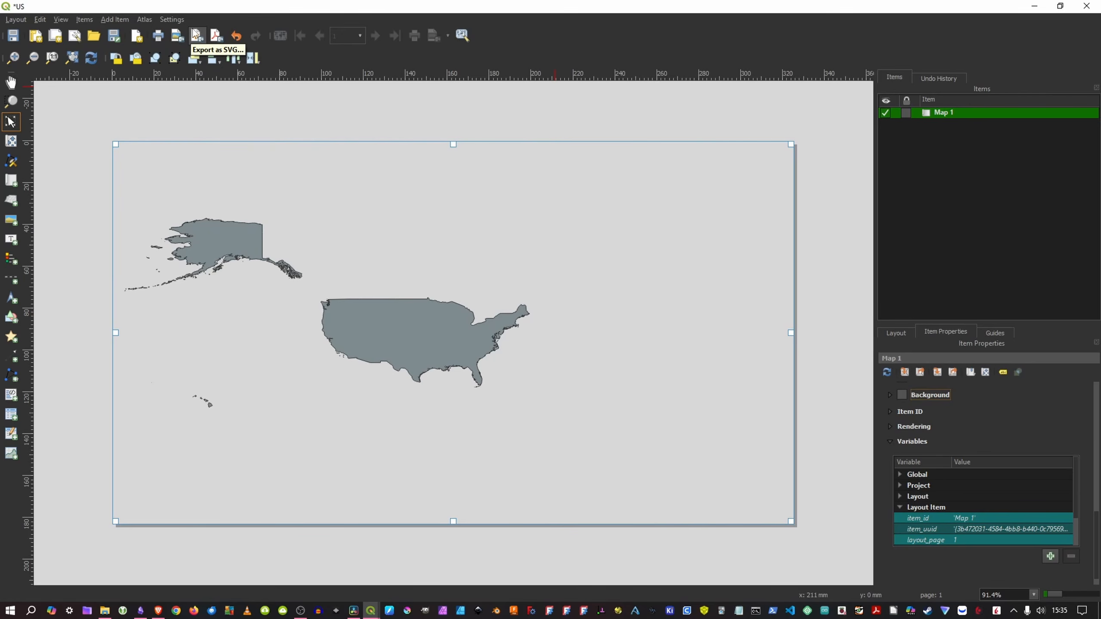
Step: Export the US layout as the image USPNG.png and start exporting it as an SVG
{"action": "left_click", "coordinate": [177, 35]}
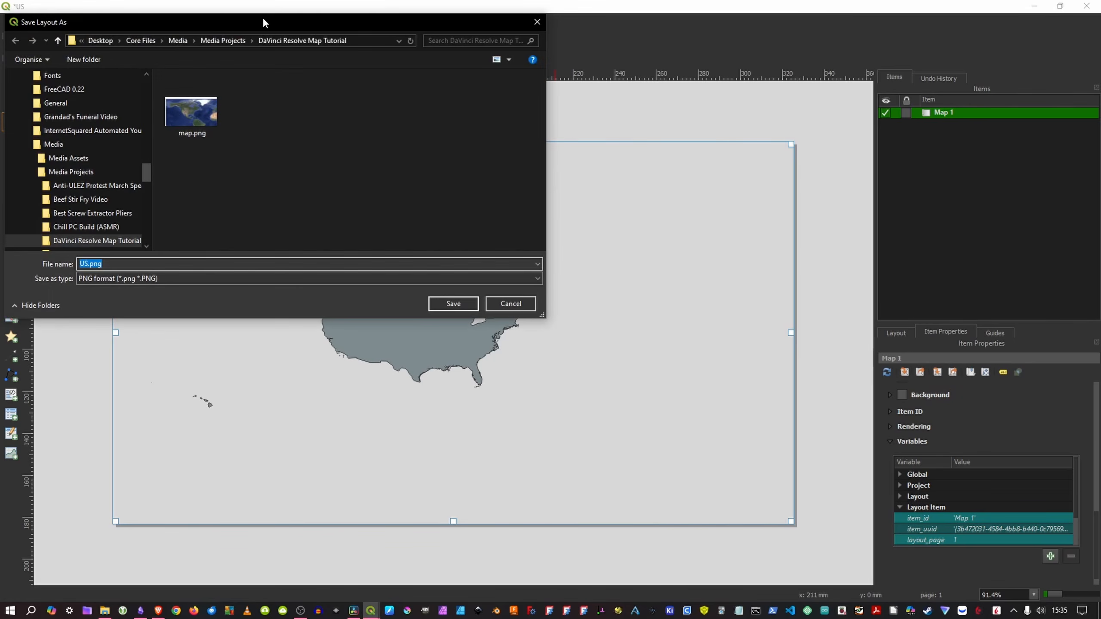
{"action": "key", "text": "Return"}
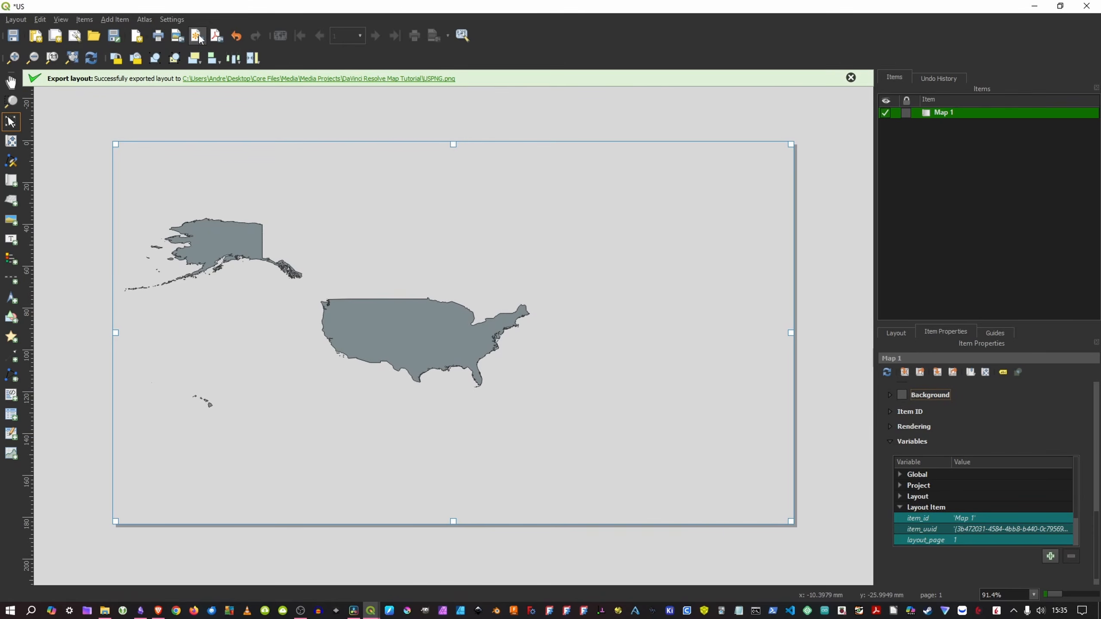
{"action": "left_click", "coordinate": [197, 36]}
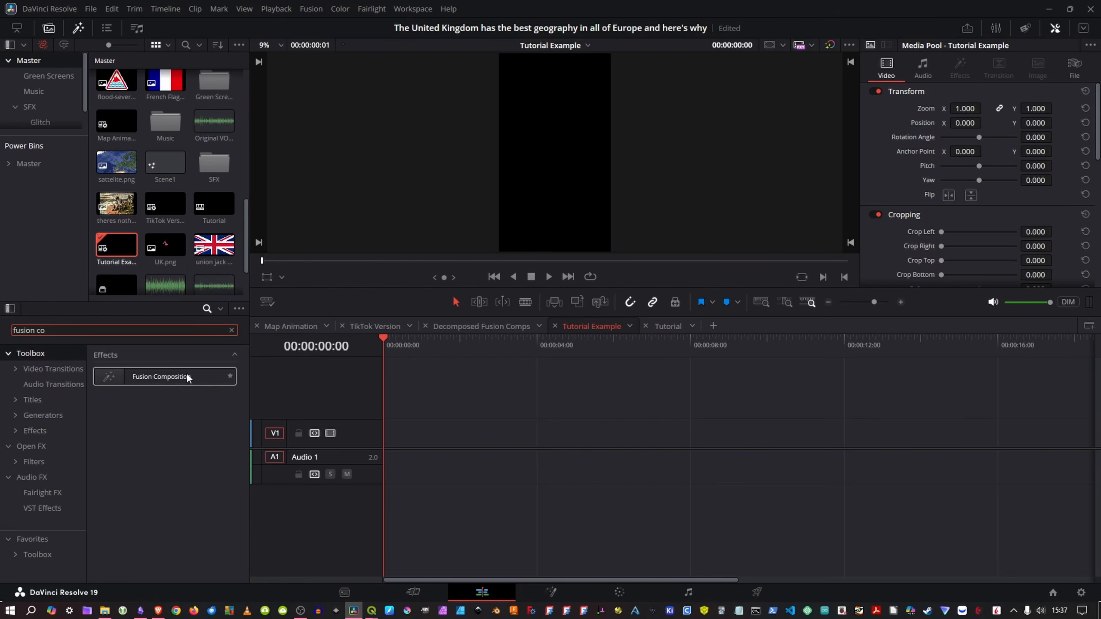
Step: In DaVinci Resolve, add a Fusion Composition at the start of video track V1 and open it on the Fusion page
{"action": "left_click_drag", "start_coordinate": [186, 373], "coordinate": [385, 441]}
{"action": "right_click", "coordinate": [504, 432]}
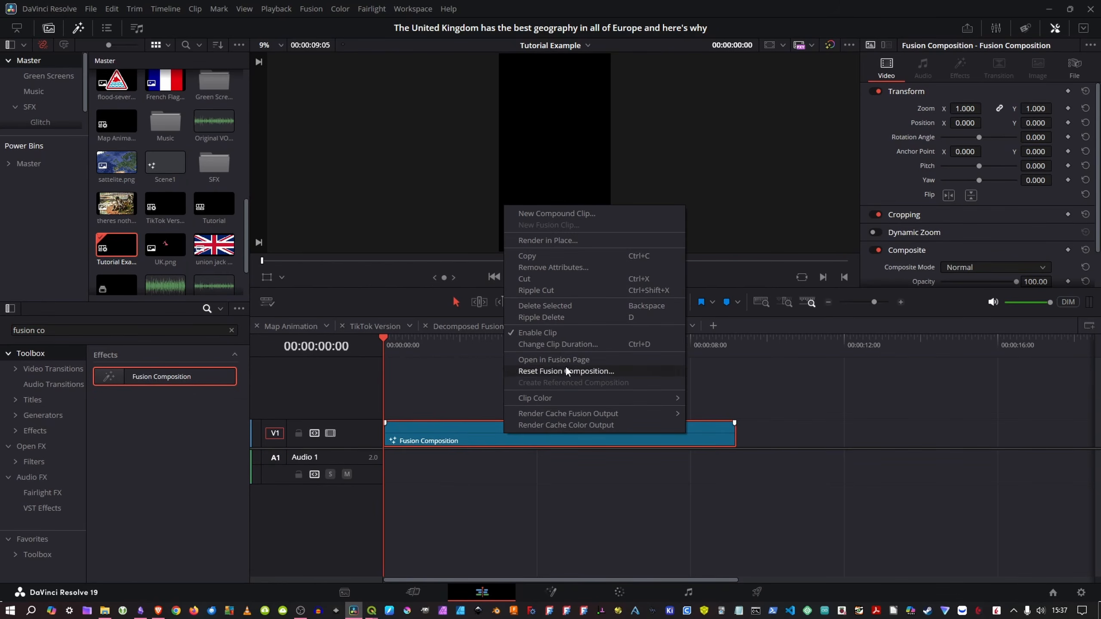
{"action": "left_click", "coordinate": [550, 360]}
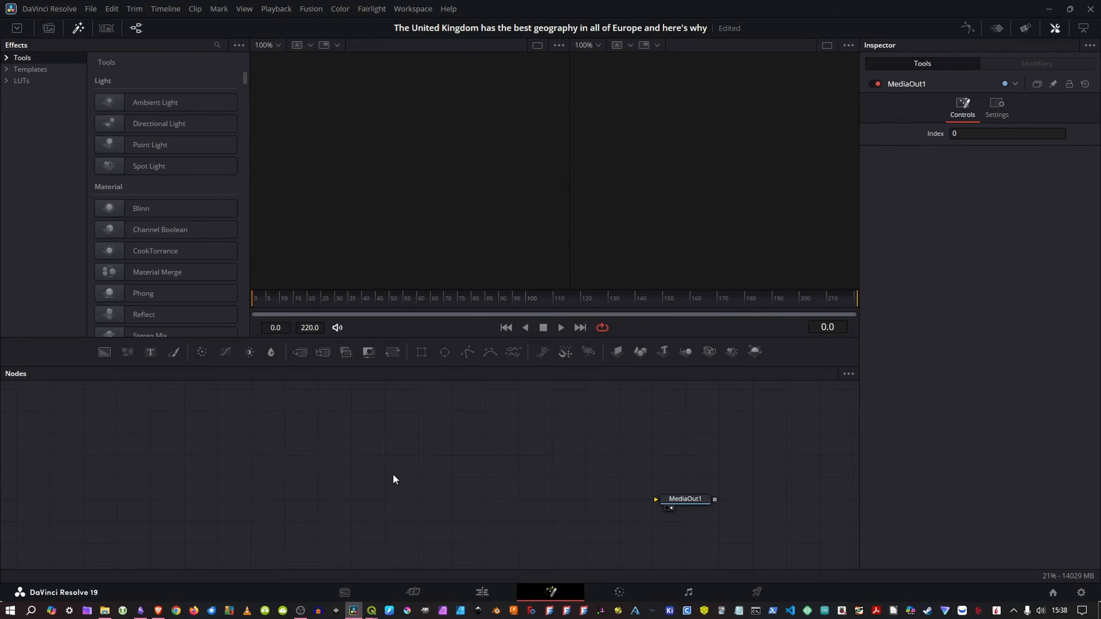
Step: Add a Merge 3D node feeding a Renderer 3D node and connect the renderer's output to MediaOut1
{"action": "key", "text": "shift+space"}
{"action": "type", "text": "merge3d"}
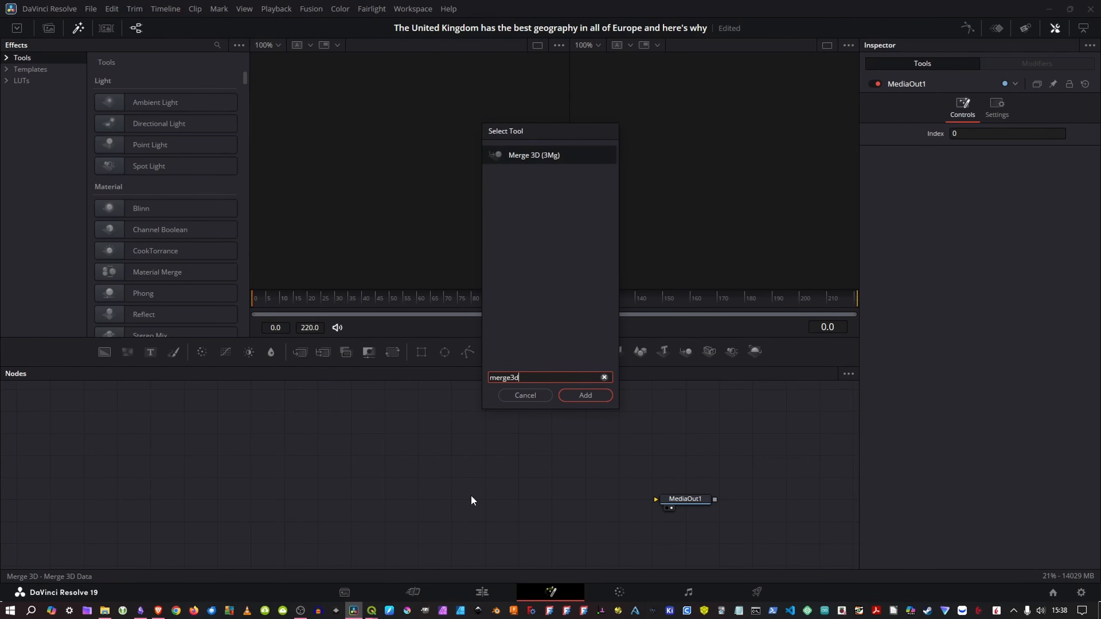
{"action": "key", "text": "Return"}
{"action": "key", "text": "shift+space"}
{"action": "type", "text": "re"}
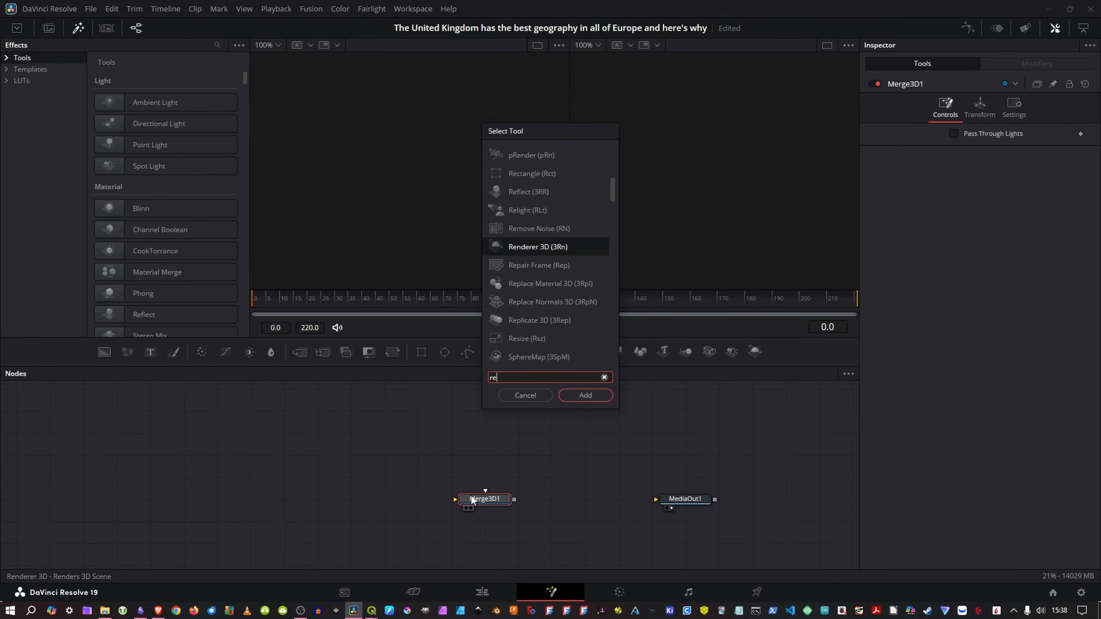
{"action": "key", "text": "Return"}
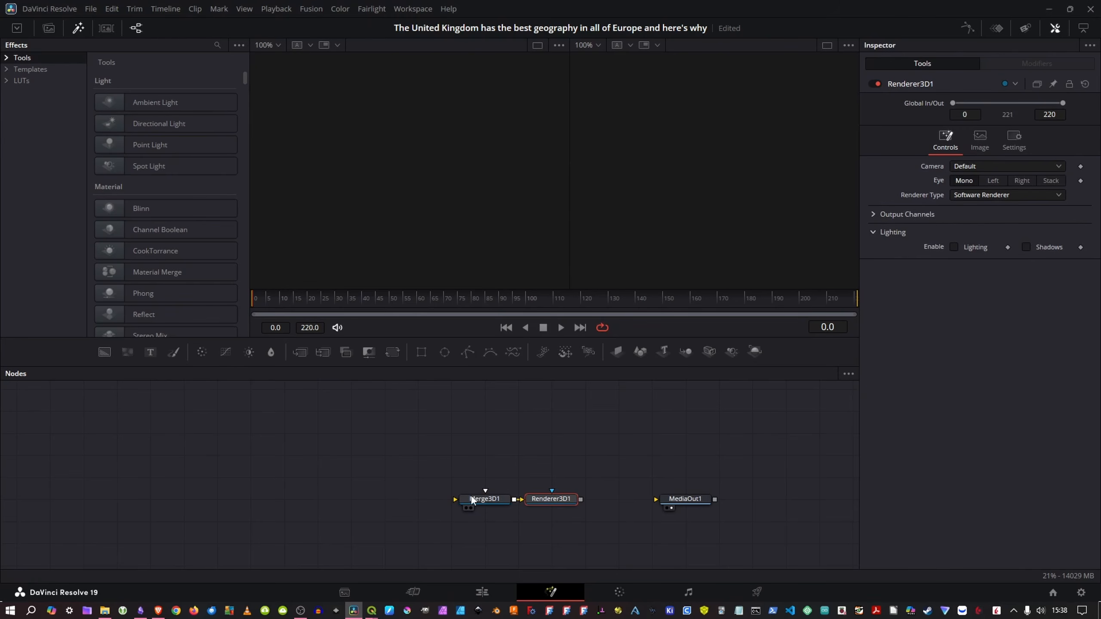
{"action": "left_click_drag", "start_coordinate": [480, 503], "coordinate": [446, 504]}
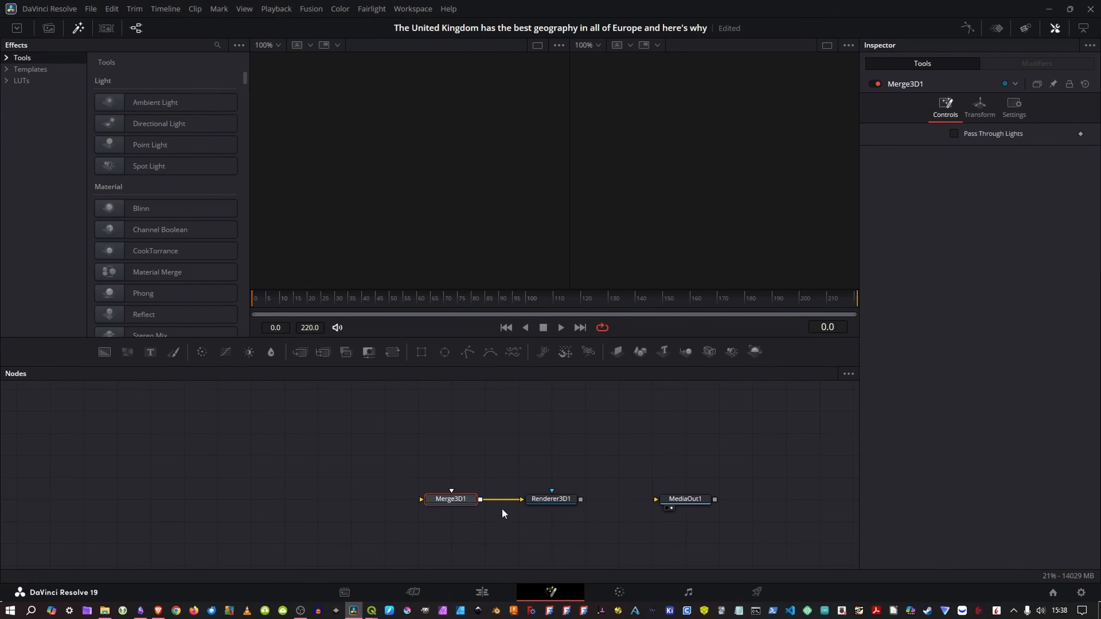
{"action": "left_click", "coordinate": [547, 499]}
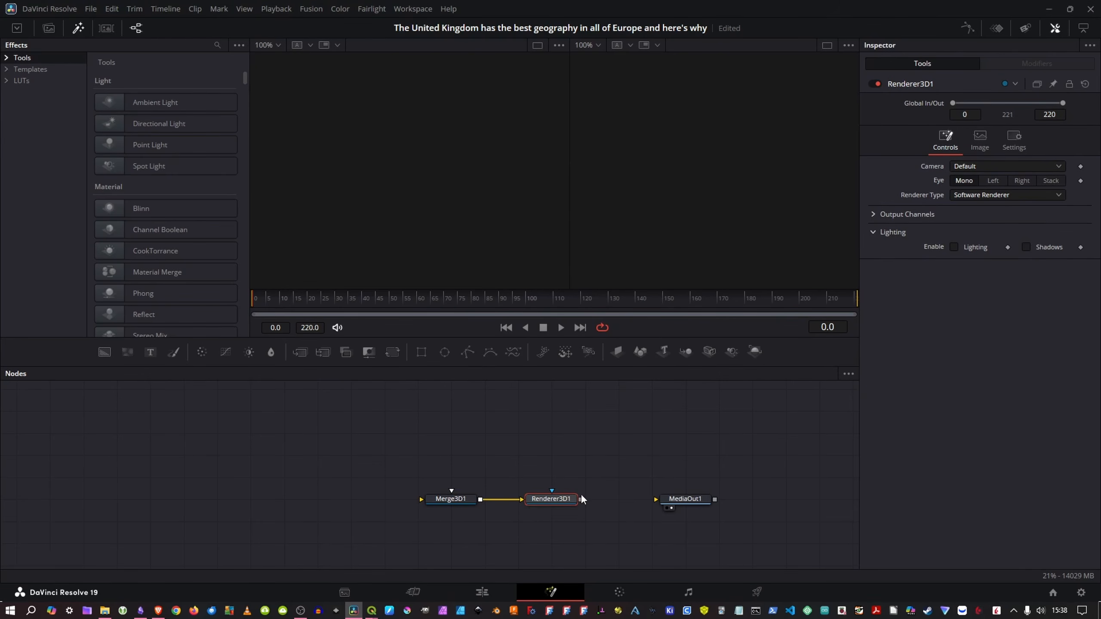
{"action": "left_click_drag", "start_coordinate": [580, 499], "coordinate": [676, 502]}
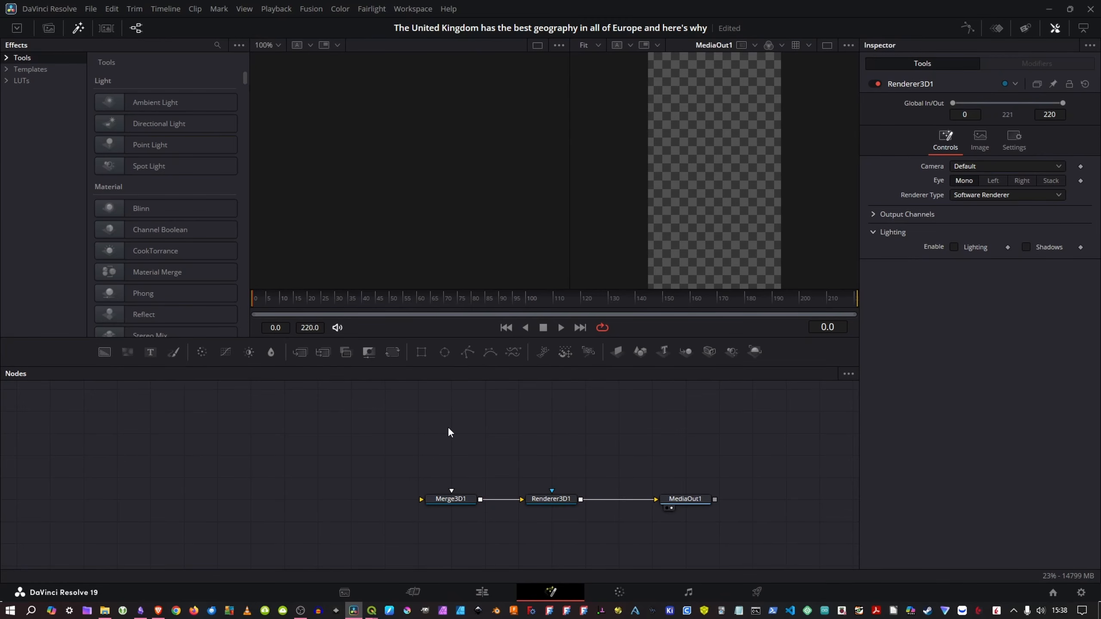
Step: Add a Camera 3D node above the Merge3D1 node and connect its output to Merge3D1
{"action": "key", "text": "shift+space"}
{"action": "type", "text": "cam"}
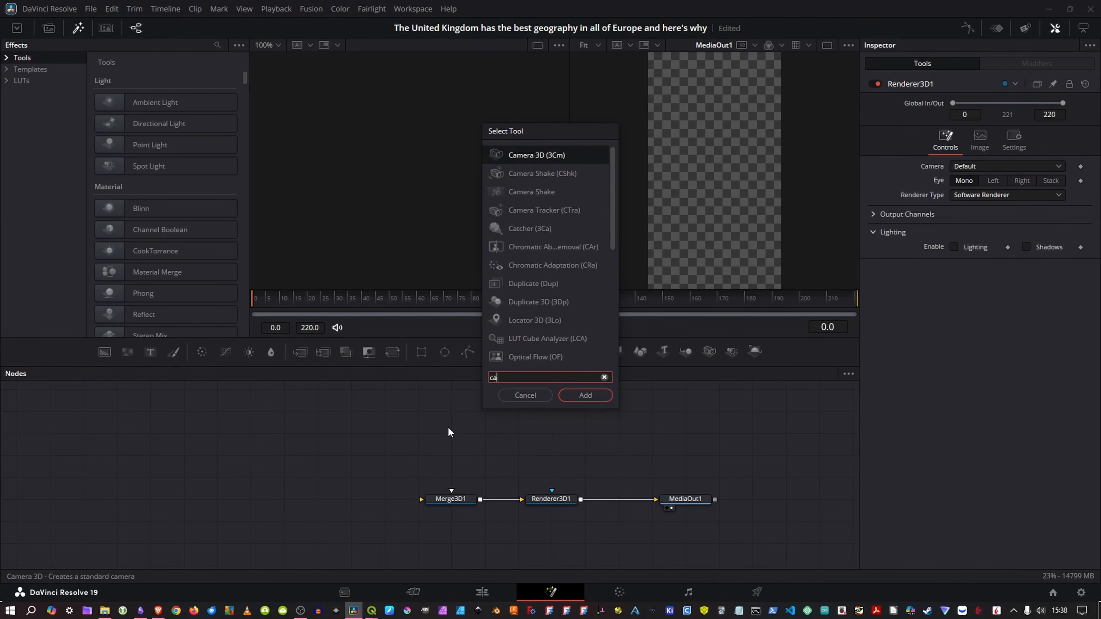
{"action": "key", "text": "Return"}
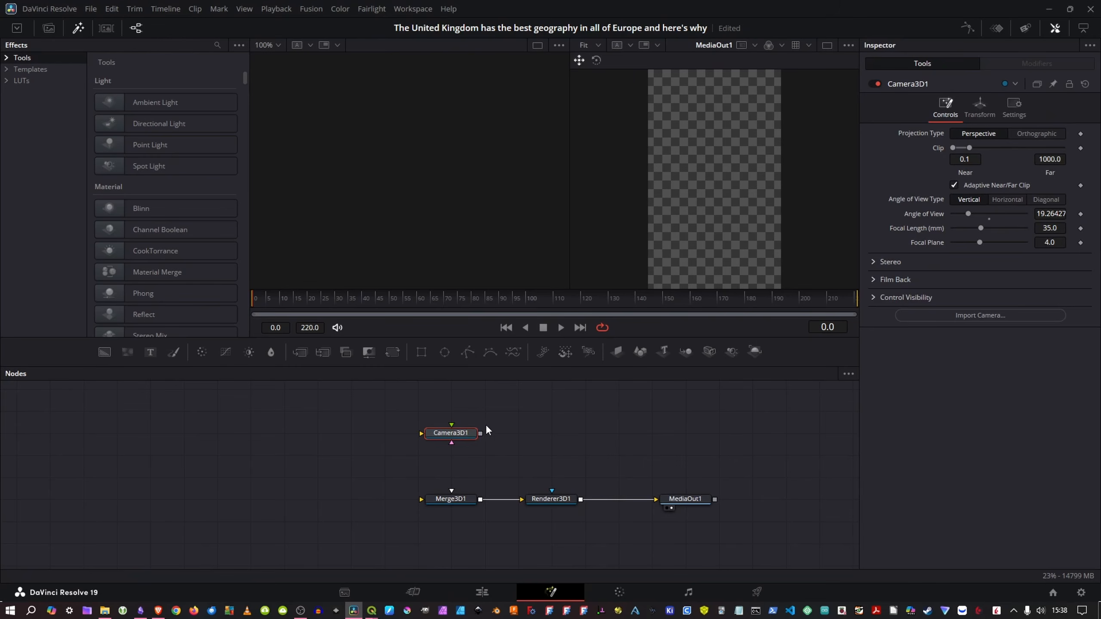
{"action": "left_click_drag", "start_coordinate": [480, 433], "coordinate": [461, 499]}
{"action": "scroll", "coordinate": [600, 448], "scroll_direction": "down", "scroll_amount": 2}
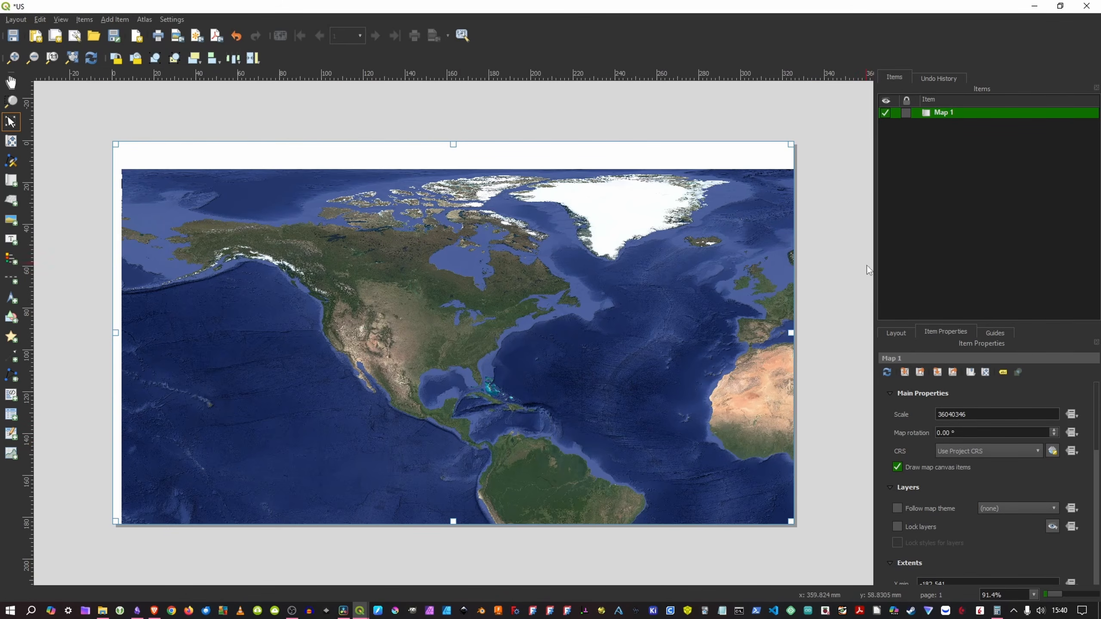
Step: In QGIS, double the satellite map's scale value with the calculator and set the map item's scale to 72080692
{"action": "double_click", "coordinate": [973, 412]}
{"action": "type", "text": "36,040,346"}
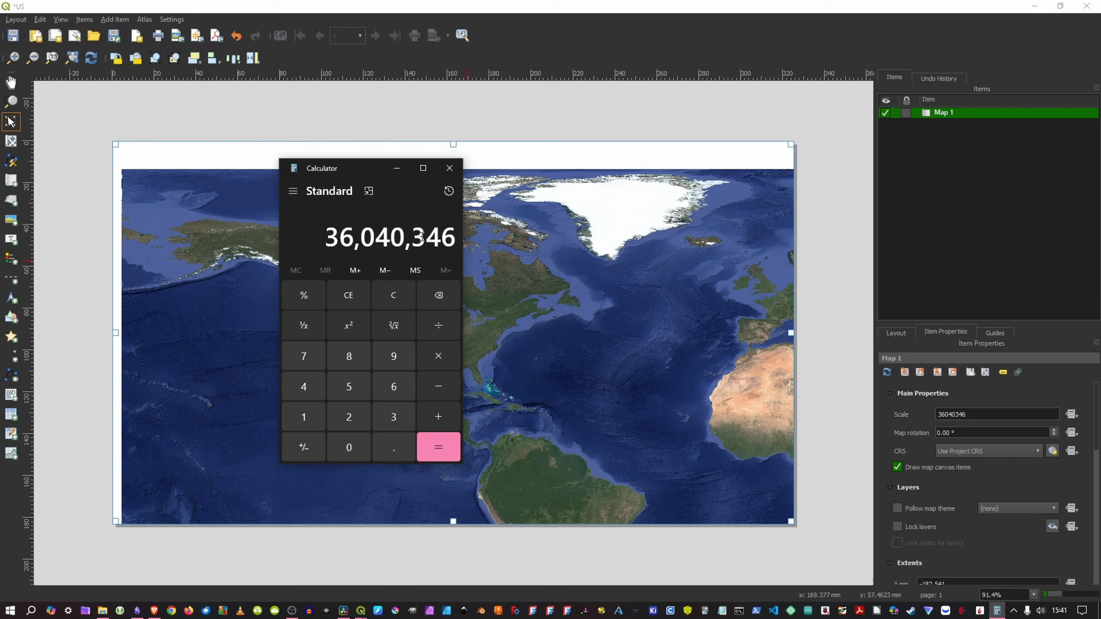
{"action": "left_click", "coordinate": [438, 357]}
{"action": "left_click", "coordinate": [349, 417]}
{"action": "left_click", "coordinate": [438, 435]}
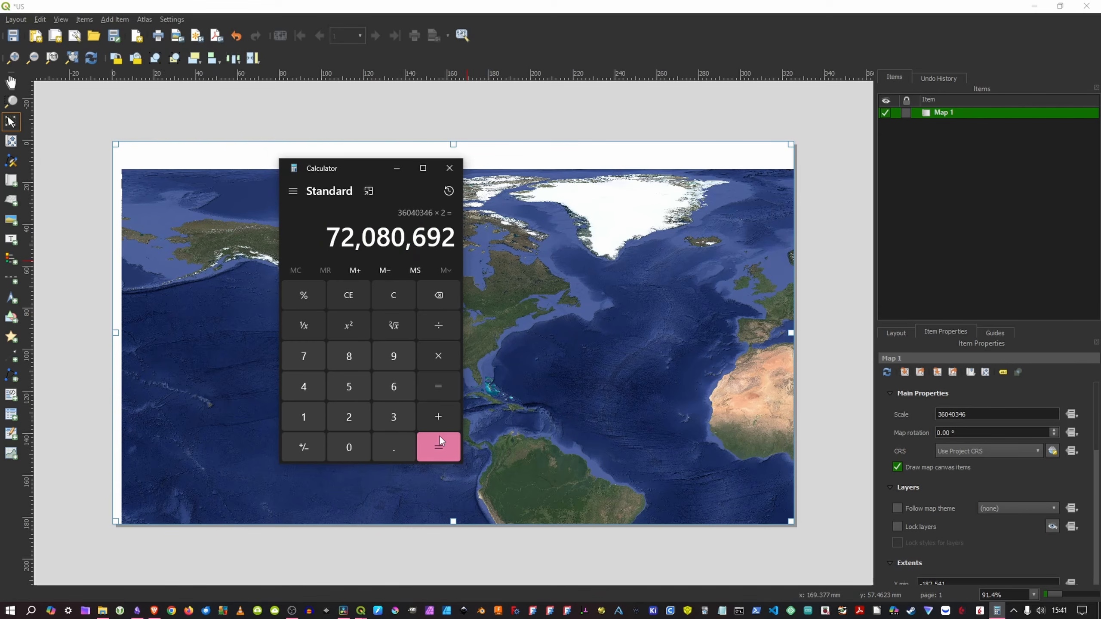
{"action": "left_click_drag", "start_coordinate": [330, 236], "coordinate": [454, 235]}
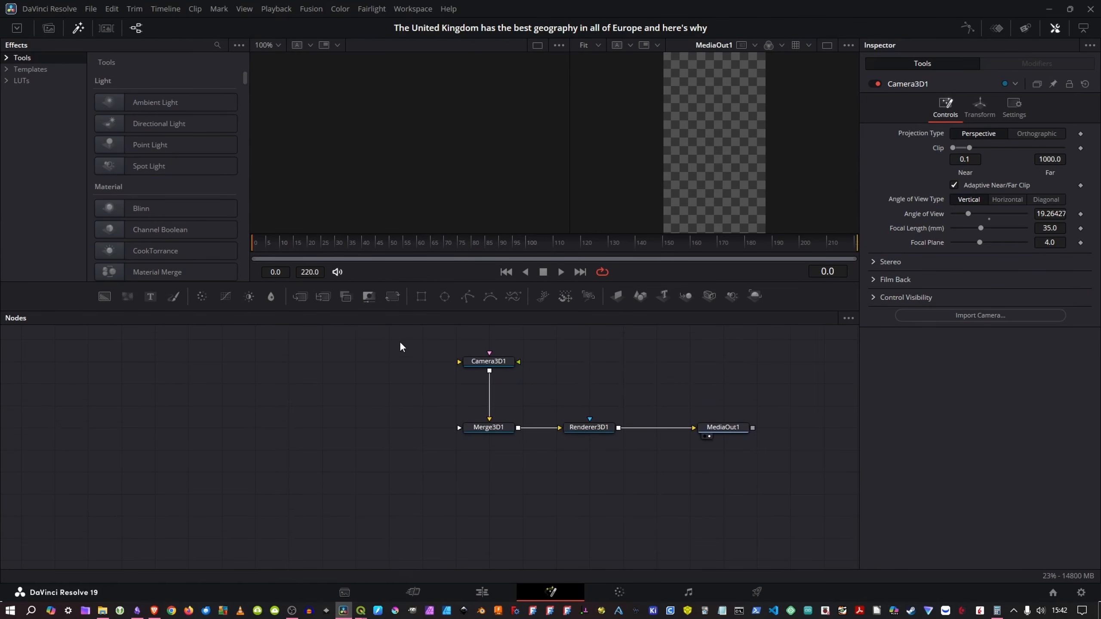
Step: In DaVinci Resolve, add both satellite map images to the composition, rename them Satellite and SatelliteZoomedOut, and attach an Image Plane 3D to each
{"action": "left_click_drag", "start_coordinate": [400, 342], "coordinate": [773, 463]}
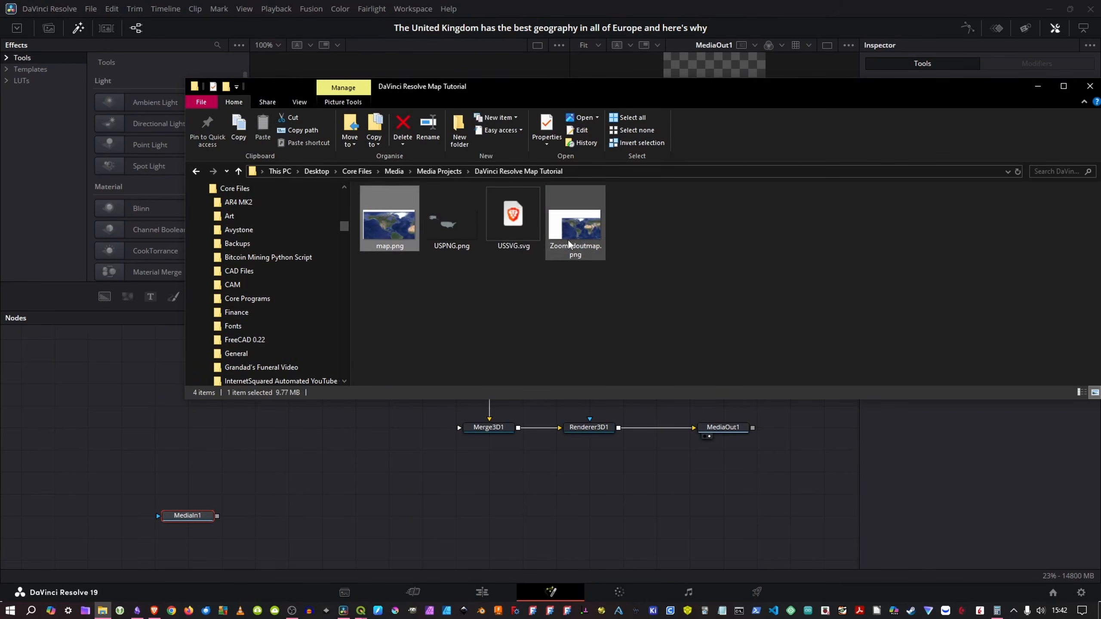
{"action": "left_click_drag", "start_coordinate": [569, 244], "coordinate": [192, 462]}
{"action": "key", "text": "F2"}
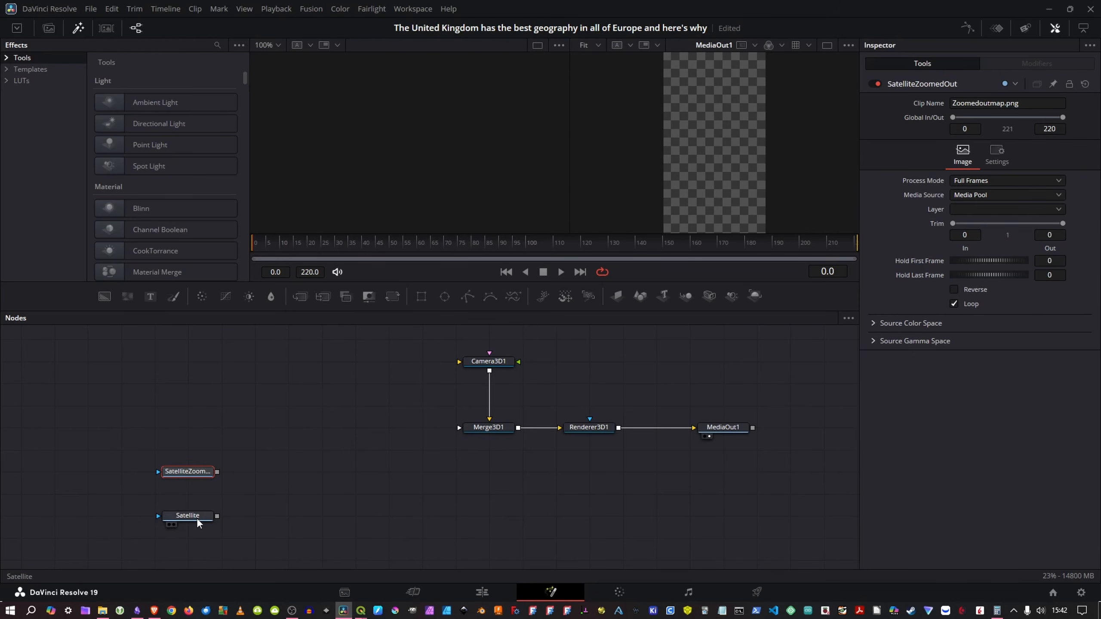
{"action": "left_click", "coordinate": [196, 518]}
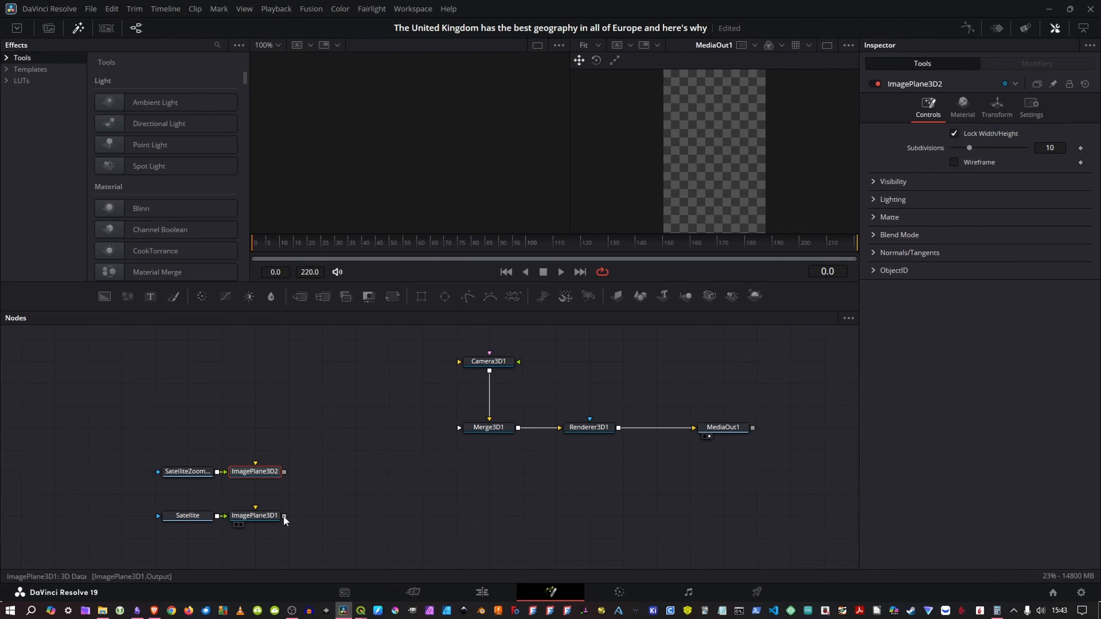
Step: Connect ImagePlane3D1 to Merge3D1, show Merge3D1 in the first viewer, and pull Camera3D1 back along Z until the map is in frame
{"action": "left_click_drag", "start_coordinate": [284, 516], "coordinate": [483, 430]}
{"action": "key", "text": "1"}
{"action": "left_click", "coordinate": [489, 362]}
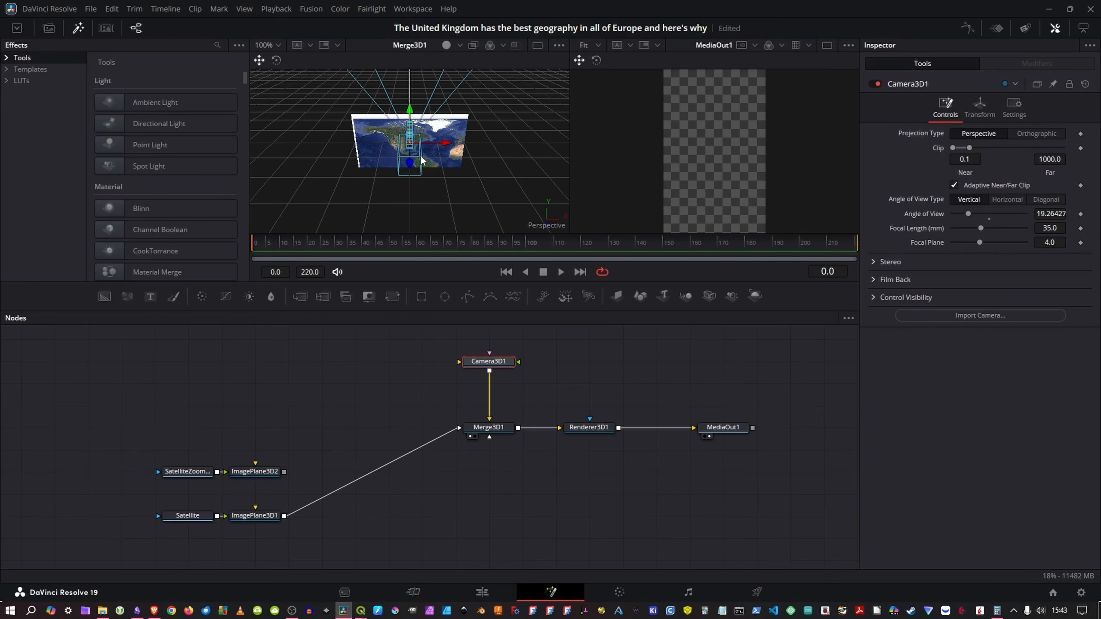
{"action": "left_click_drag", "start_coordinate": [410, 168], "coordinate": [375, 326]}
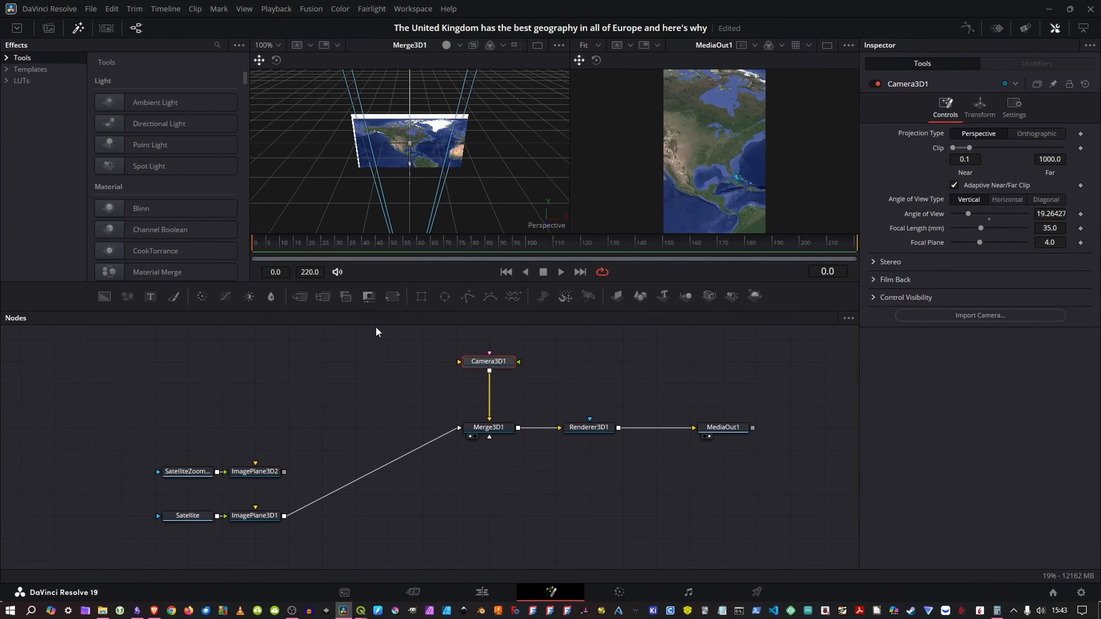
Step: Connect ImagePlane3D2 to Merge3D1 and offset its Z translation to about -0.36, behind the first map plane
{"action": "scroll", "coordinate": [205, 422], "scroll_direction": "down", "scroll_amount": 2}
{"action": "left_click_drag", "start_coordinate": [142, 409], "coordinate": [472, 396]}
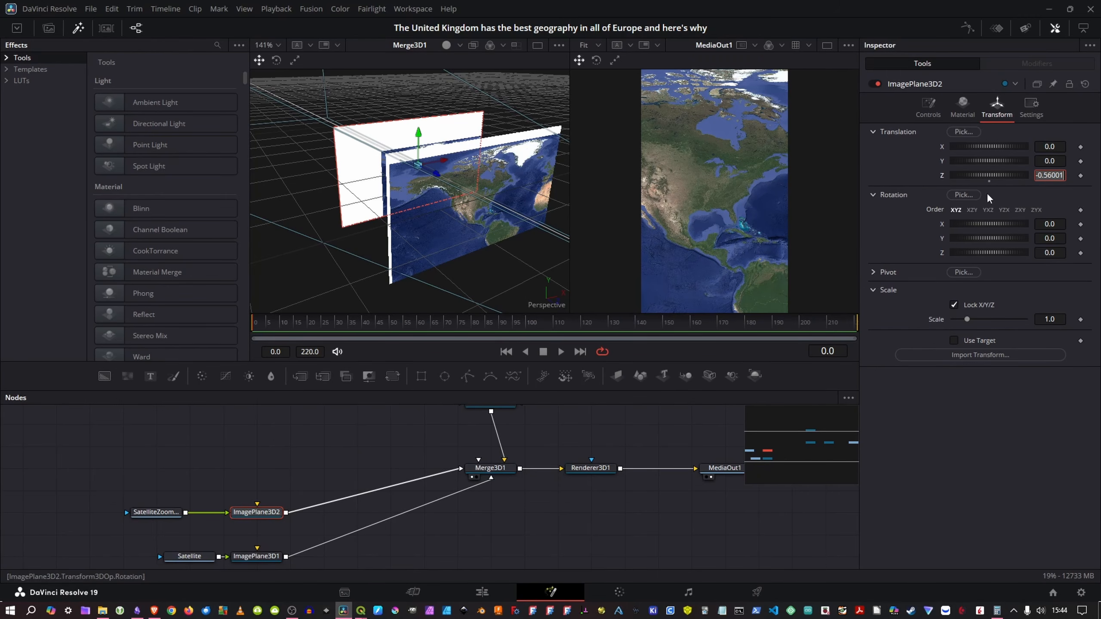
{"action": "key", "text": "Return"}
{"action": "left_click_drag", "start_coordinate": [1054, 176], "coordinate": [1063, 176]}
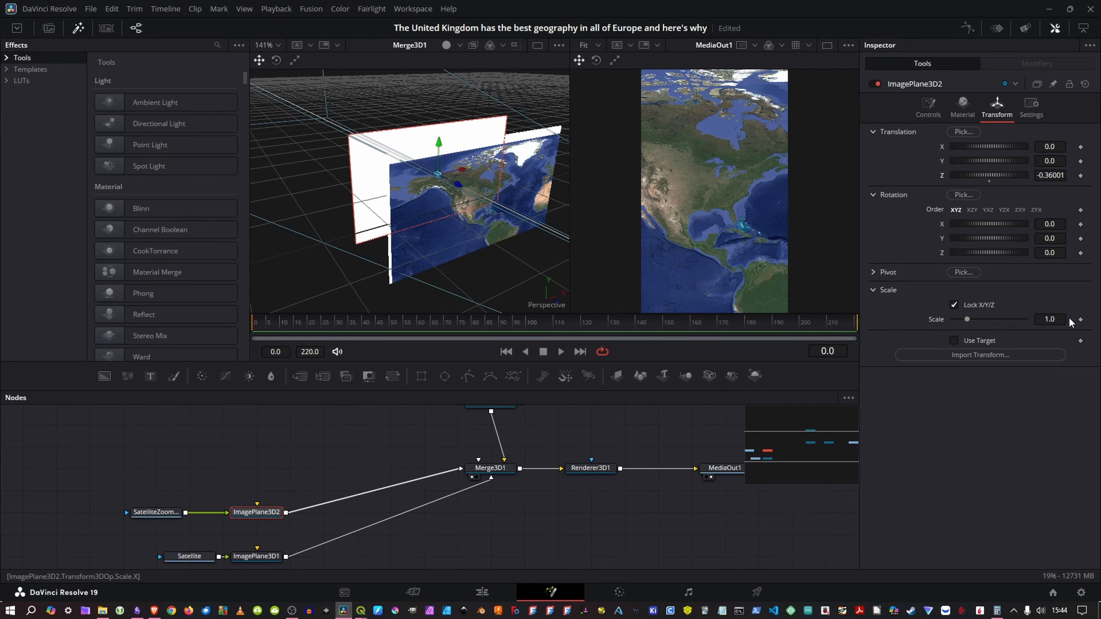
Step: Set ImagePlane3D2's scale to 2 and its Z translation to -0.0001
{"action": "mouse_move", "coordinate": [1060, 320]}
{"action": "left_mouse_down"}
{"action": "mouse_move", "coordinate": [1049, 320]}
{"action": "mouse_move", "coordinate": [1062, 317]}
{"action": "left_mouse_up"}
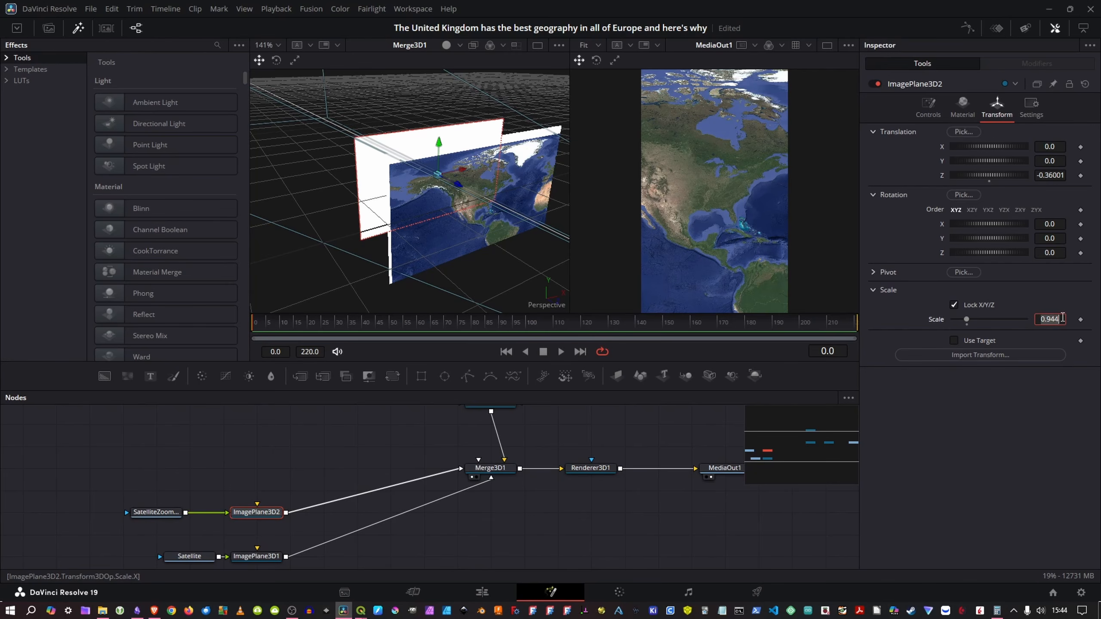
{"action": "type", "text": "2"}
{"action": "key", "text": "Tab"}
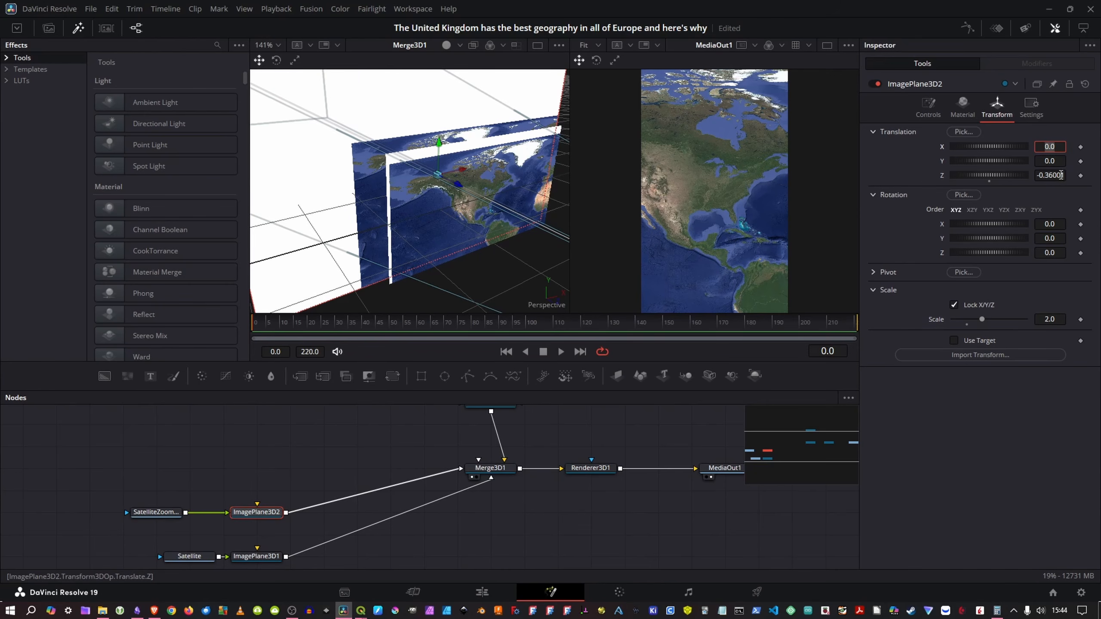
{"action": "left_click", "coordinate": [1061, 175]}
{"action": "type", "text": "-0.0001"}
{"action": "key", "text": "Tab"}
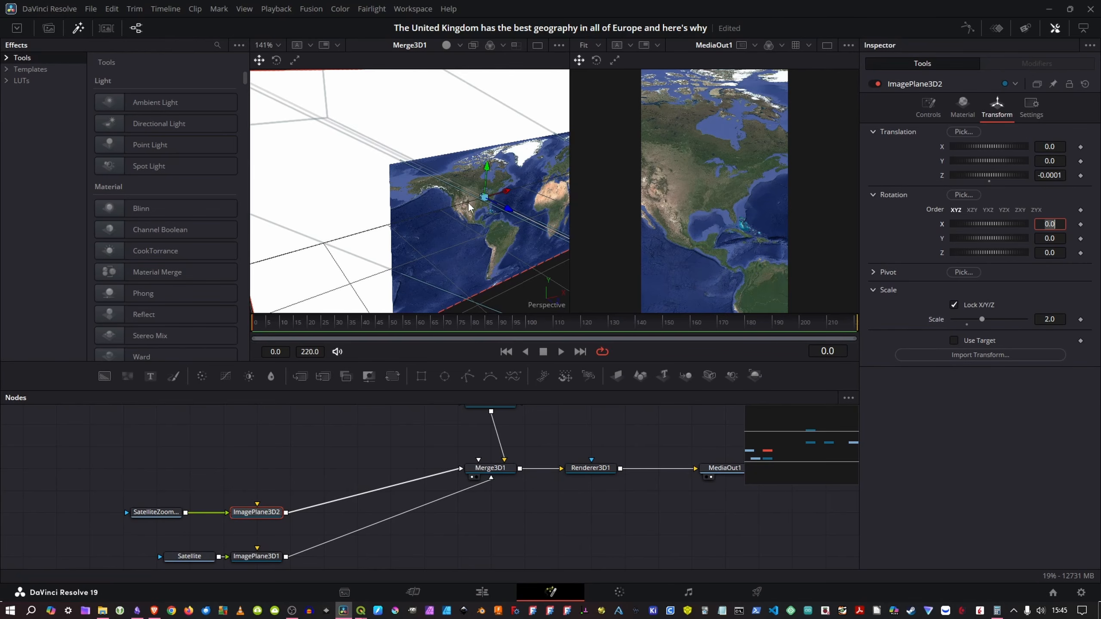
Step: Select the two satellite images with their image planes and rearrange them closer to Merge3D1 in the node graph
{"action": "left_click_drag", "start_coordinate": [452, 201], "coordinate": [464, 222]}
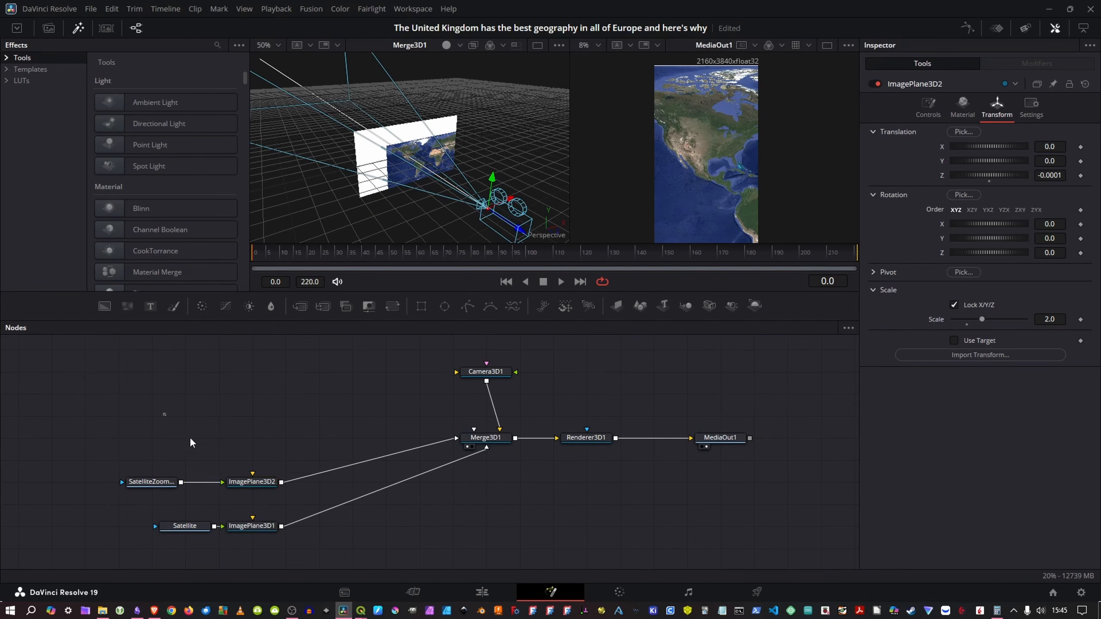
{"action": "left_click_drag", "start_coordinate": [163, 413], "coordinate": [318, 539]}
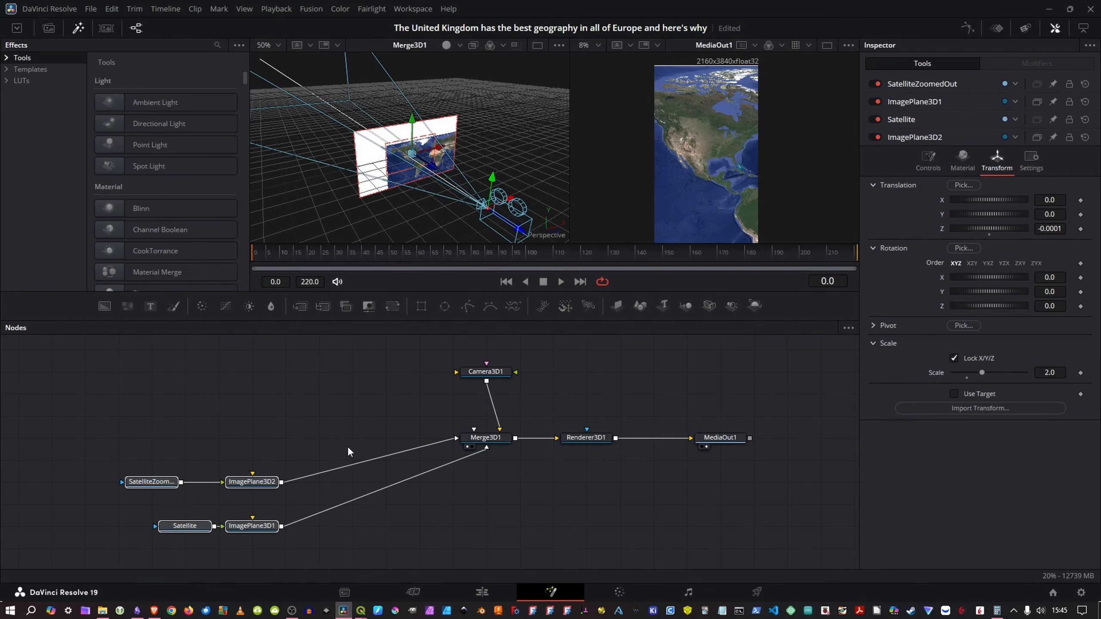
{"action": "left_click", "coordinate": [329, 429]}
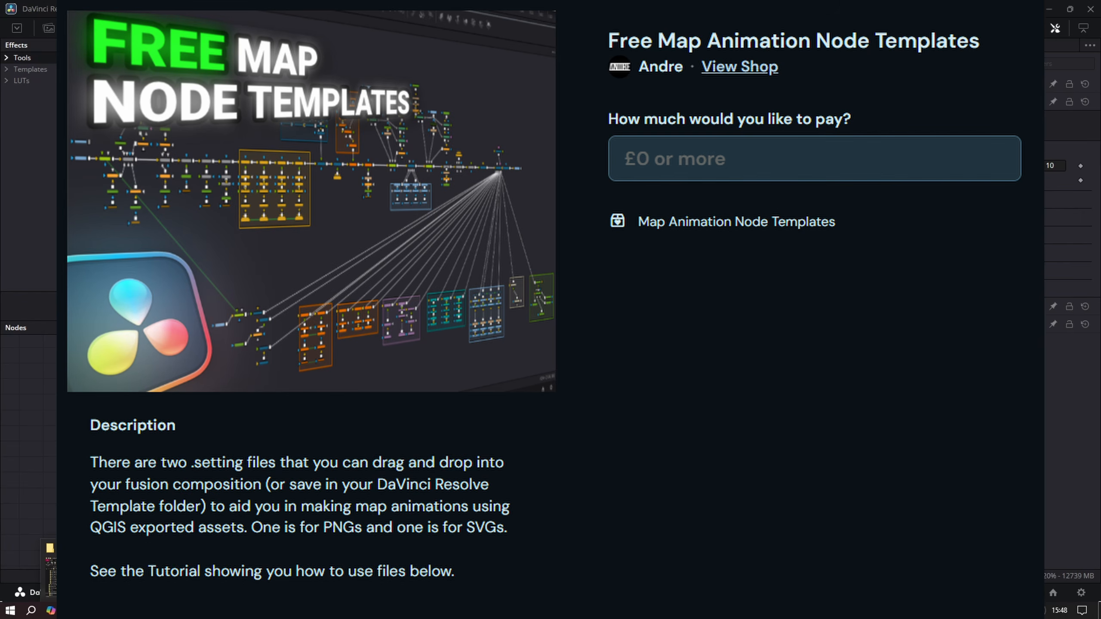
Step: From File Explorer, bring the PNGFill&OutlineForMaps.setting template into an empty area of the Fusion node graph
{"action": "left_click", "coordinate": [102, 611]}
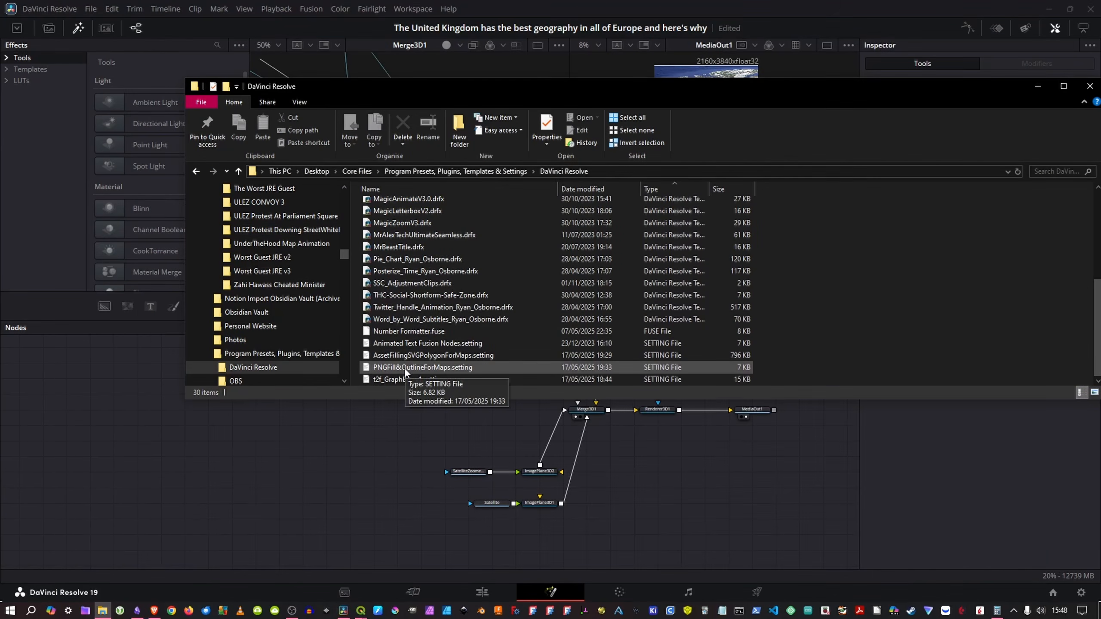
{"action": "left_click", "coordinate": [401, 366]}
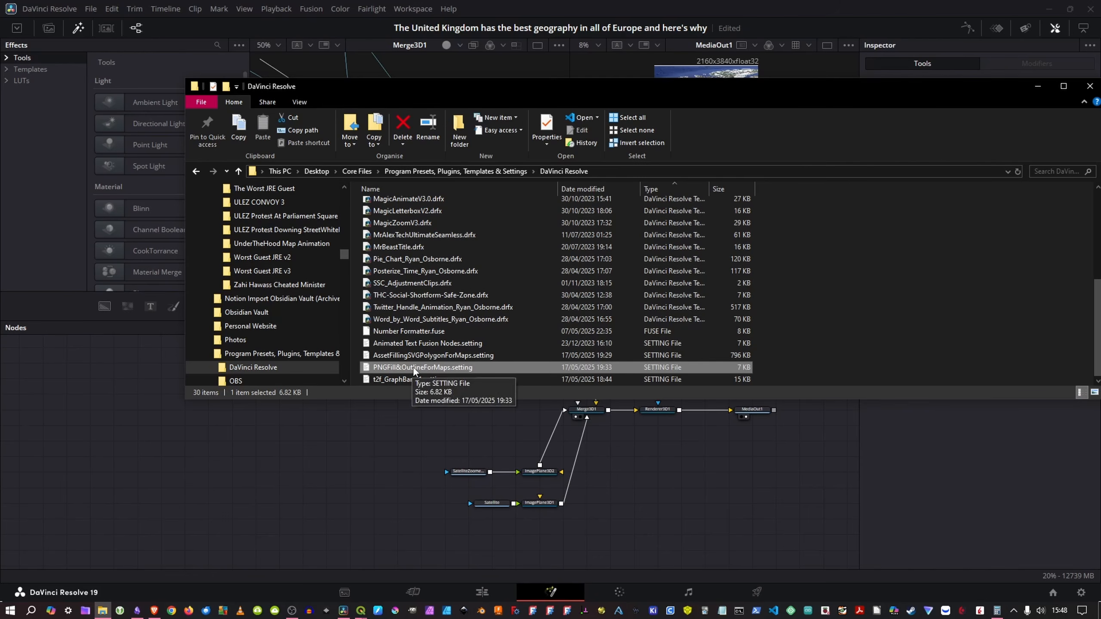
{"action": "left_click", "coordinate": [408, 355]}
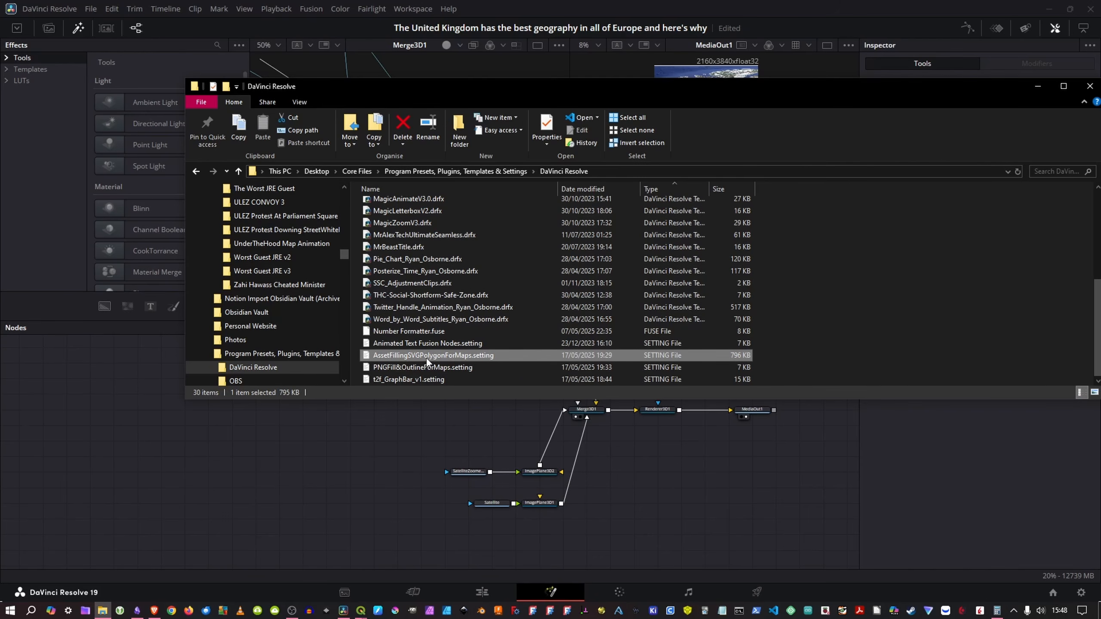
{"action": "left_click", "coordinate": [426, 367]}
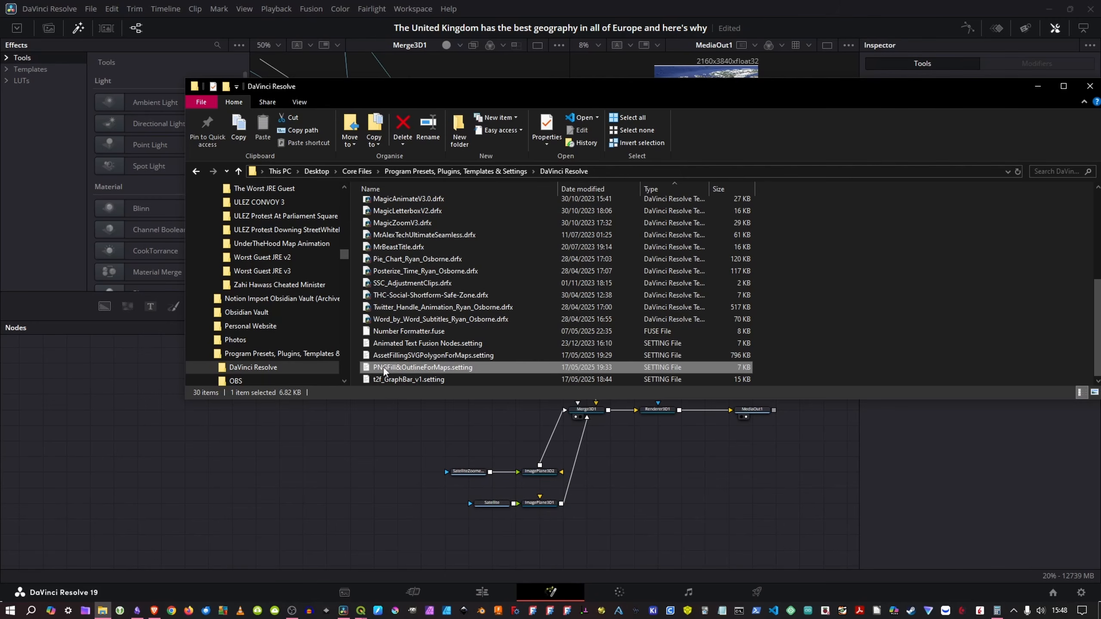
{"action": "left_click_drag", "start_coordinate": [391, 364], "coordinate": [228, 461]}
{"action": "left_click", "coordinate": [288, 470]}
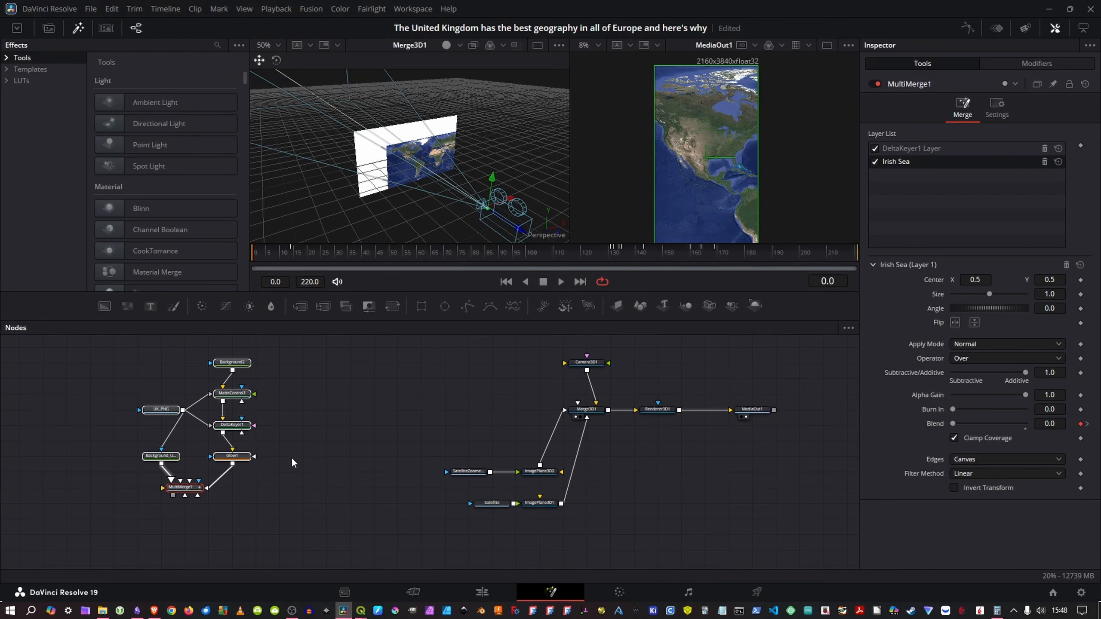
Step: Preview the template's Glow1 outline and its UK_PNG source image in the first viewer
{"action": "left_click_drag", "start_coordinate": [335, 435], "coordinate": [442, 416]}
{"action": "left_click", "coordinate": [391, 466]}
{"action": "key", "text": "1"}
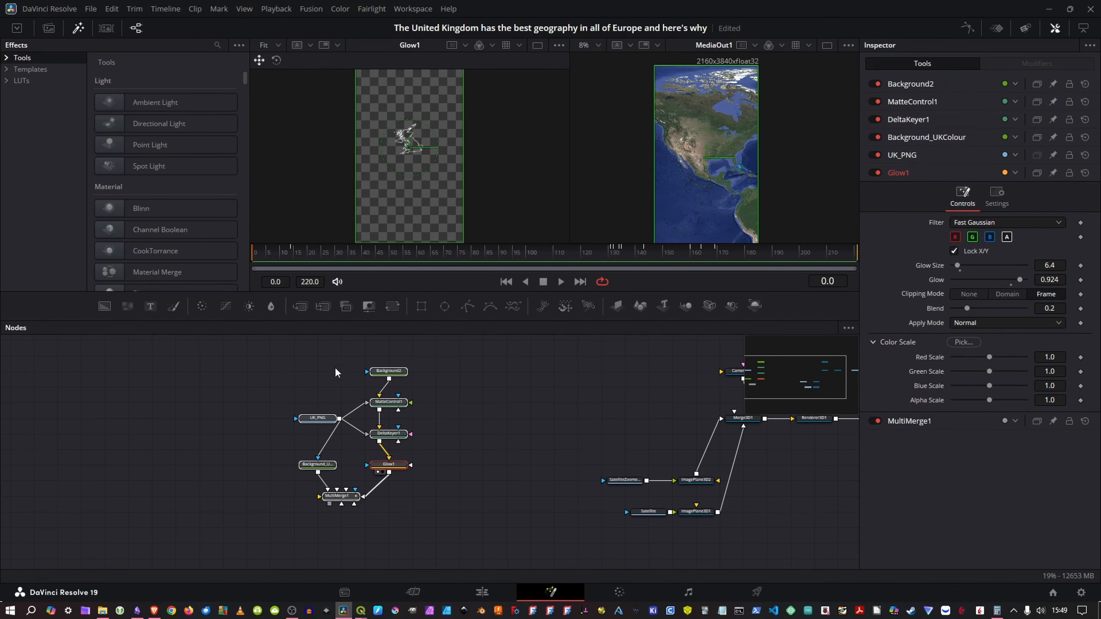
{"action": "left_click", "coordinate": [322, 417]}
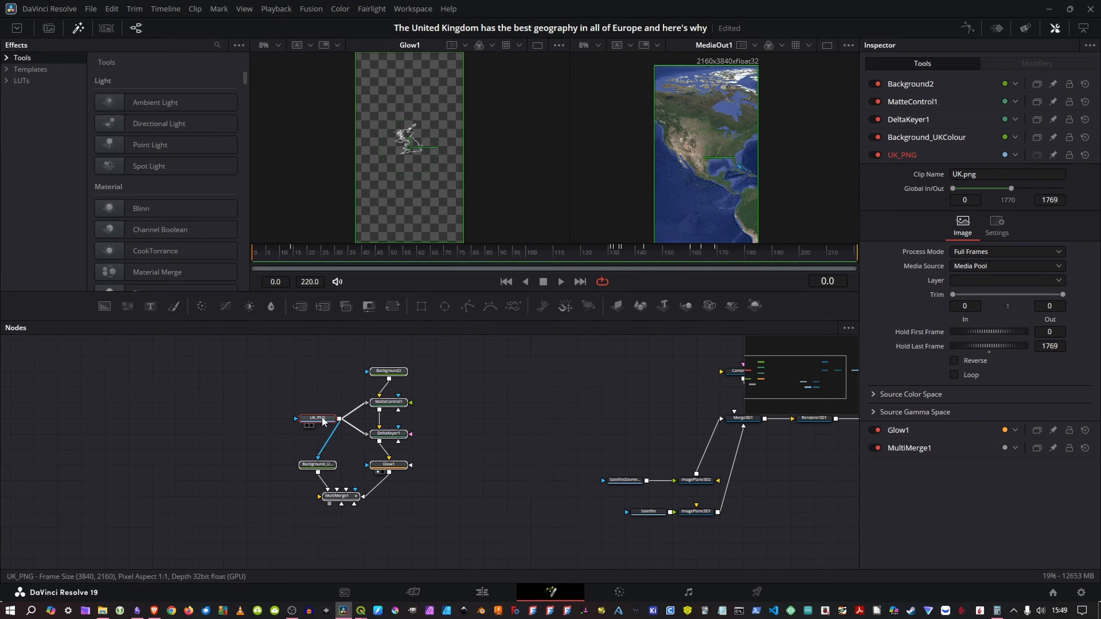
{"action": "key", "text": "1"}
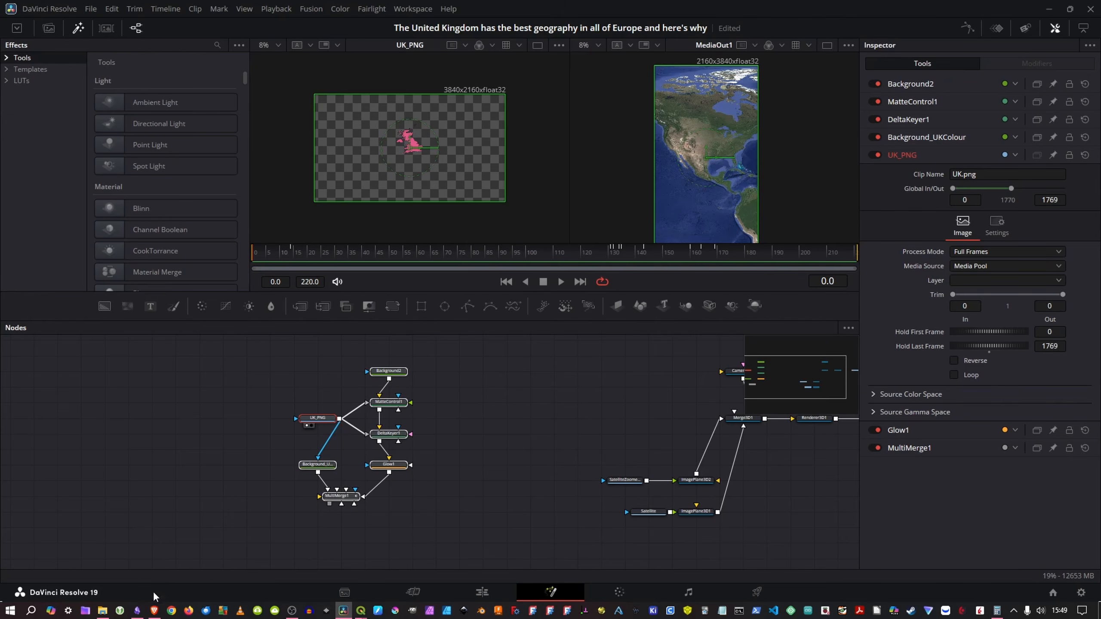
Step: From File Explorer's DaVinci Resolve Map Tutorial folder, add USPNG.png to the node graph beside the template nodes
{"action": "left_click", "coordinate": [102, 610]}
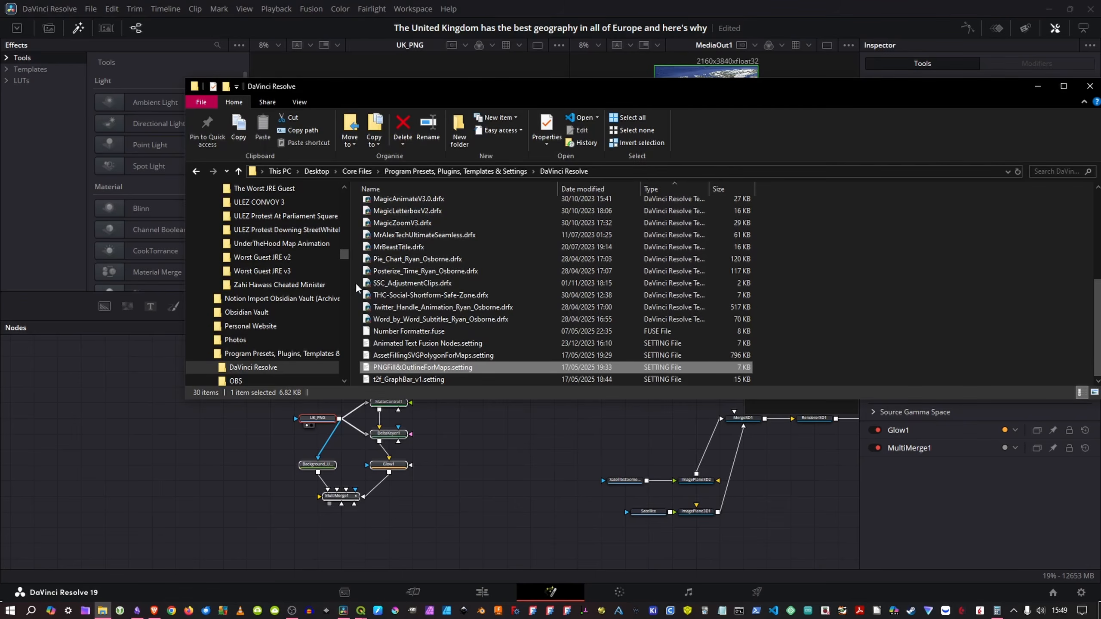
{"action": "key", "text": "alt+Left"}
{"action": "left_click", "coordinate": [448, 237]}
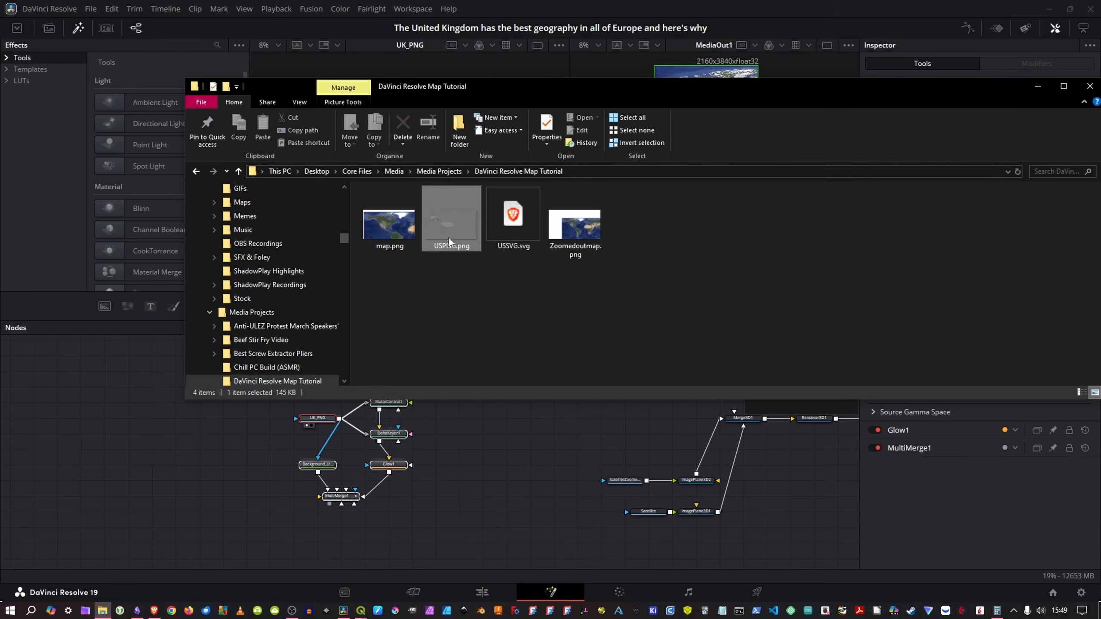
{"action": "left_click_drag", "start_coordinate": [451, 213], "coordinate": [174, 472]}
{"action": "left_click", "coordinate": [203, 431]}
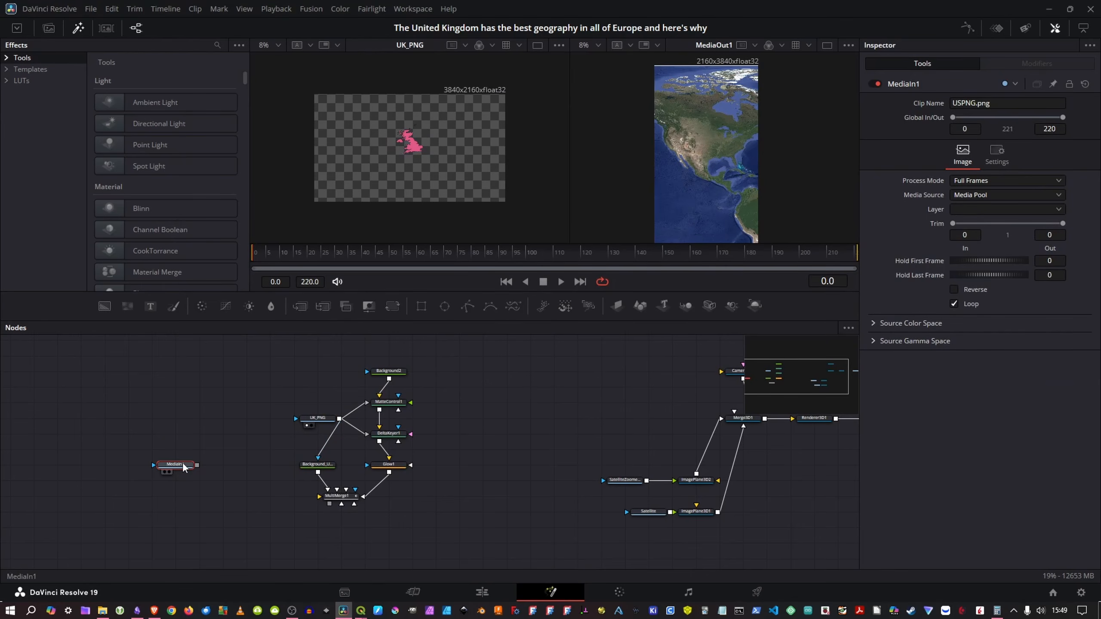
Step: Rename the new media node USPNG and connect it to Background_UKColour, MatteControl1 and DeltaKeyer1 in place of UK_PNG
{"action": "key", "text": "F2"}
{"action": "type", "text": "U"}
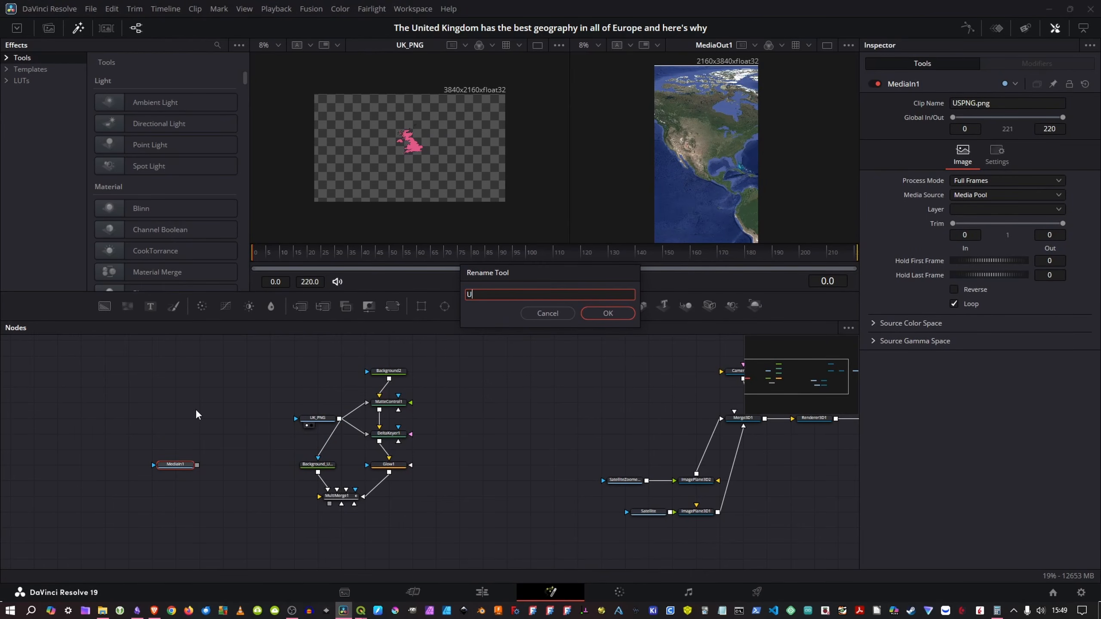
{"action": "type", "text": "SPNG"}
{"action": "key", "text": "Return"}
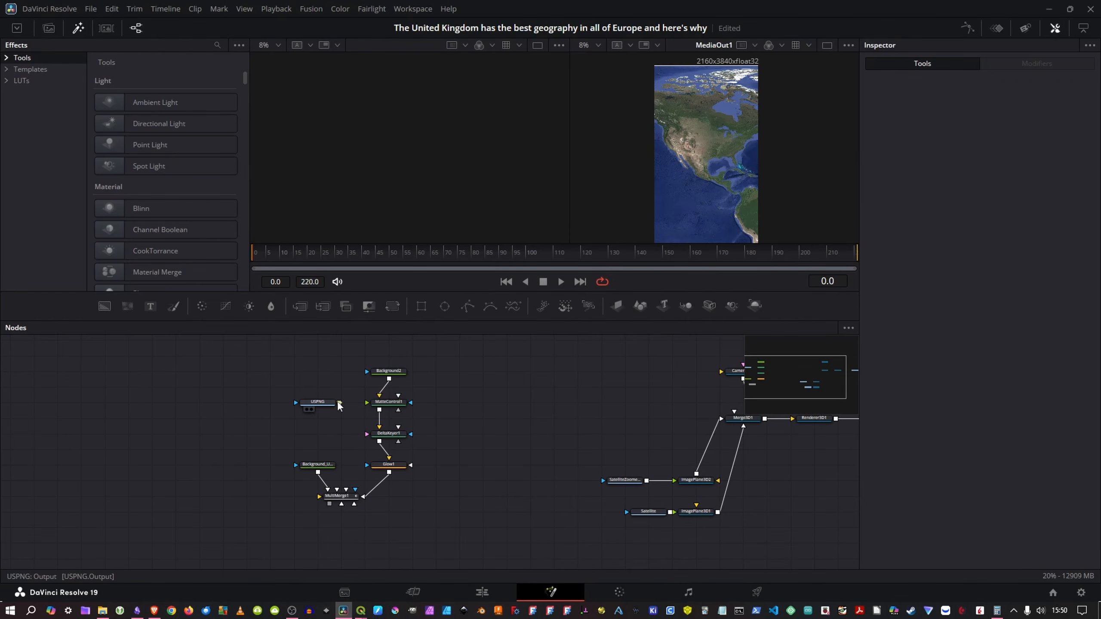
{"action": "left_click_drag", "start_coordinate": [338, 402], "coordinate": [320, 466]}
{"action": "left_click_drag", "start_coordinate": [318, 410], "coordinate": [398, 442]}
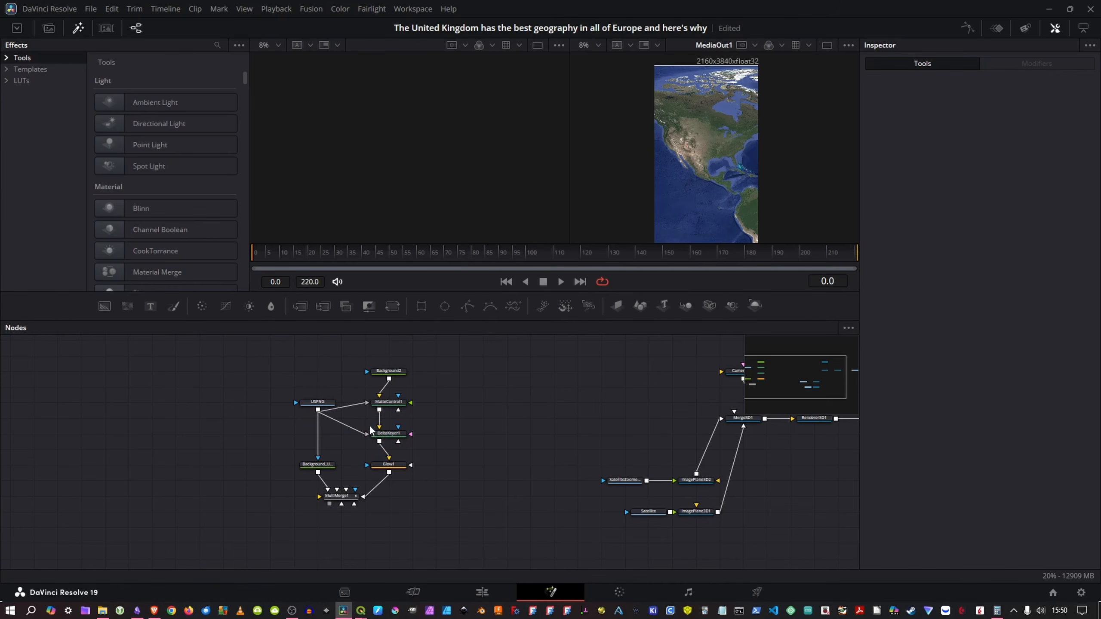
Step: Preview the USPNG image and the Glow1 outline in the first viewer to check the US shape
{"action": "left_click", "coordinate": [323, 403]}
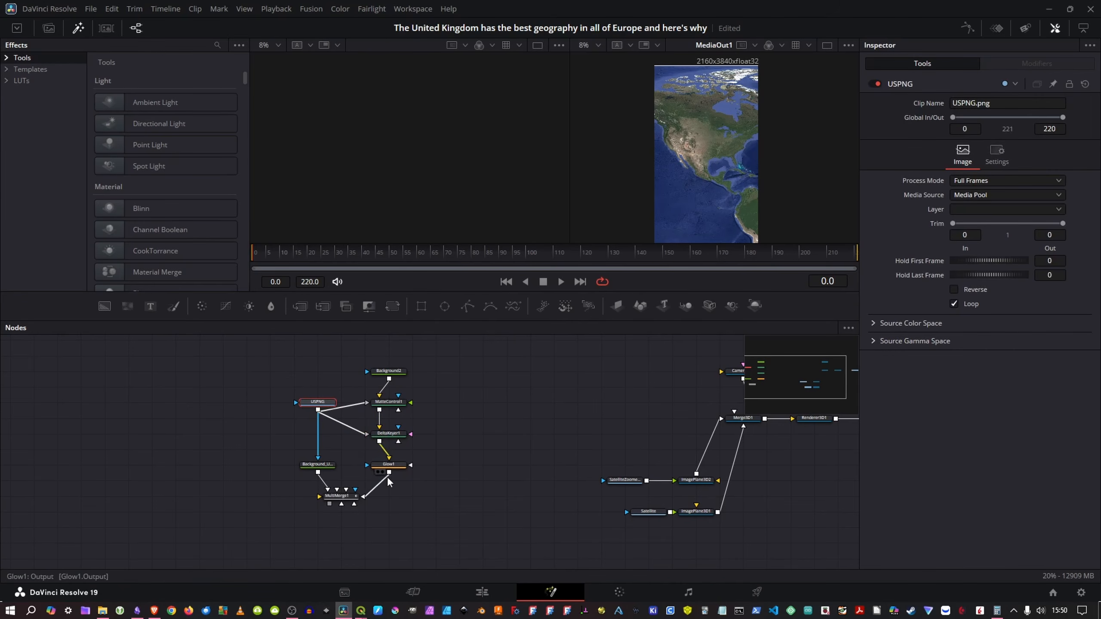
{"action": "key", "text": "1"}
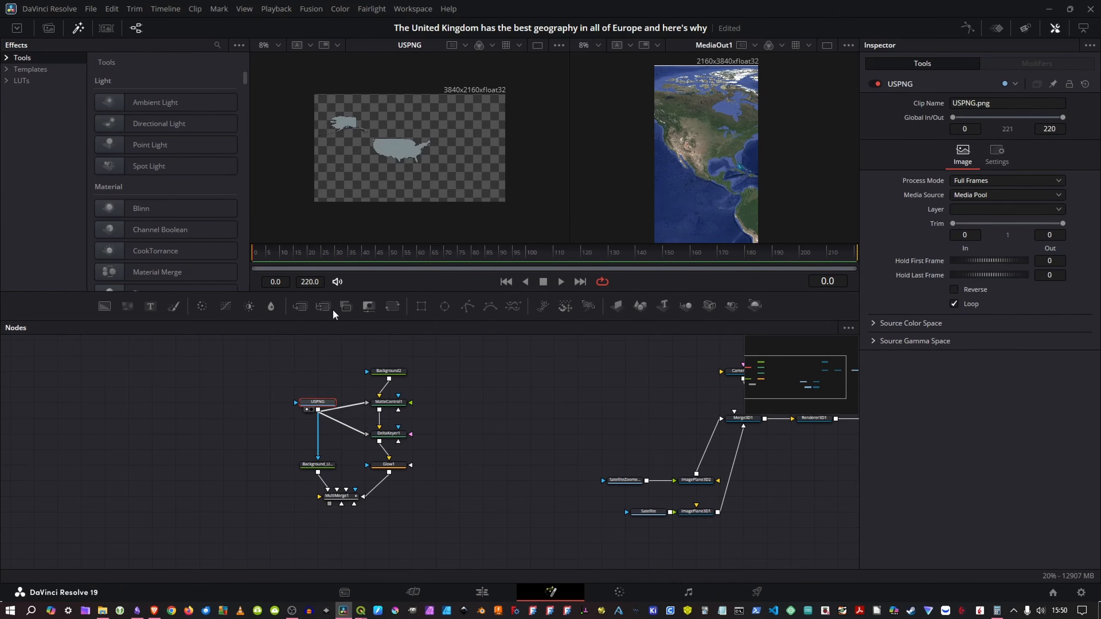
{"action": "left_click", "coordinate": [392, 464]}
{"action": "key", "text": "1"}
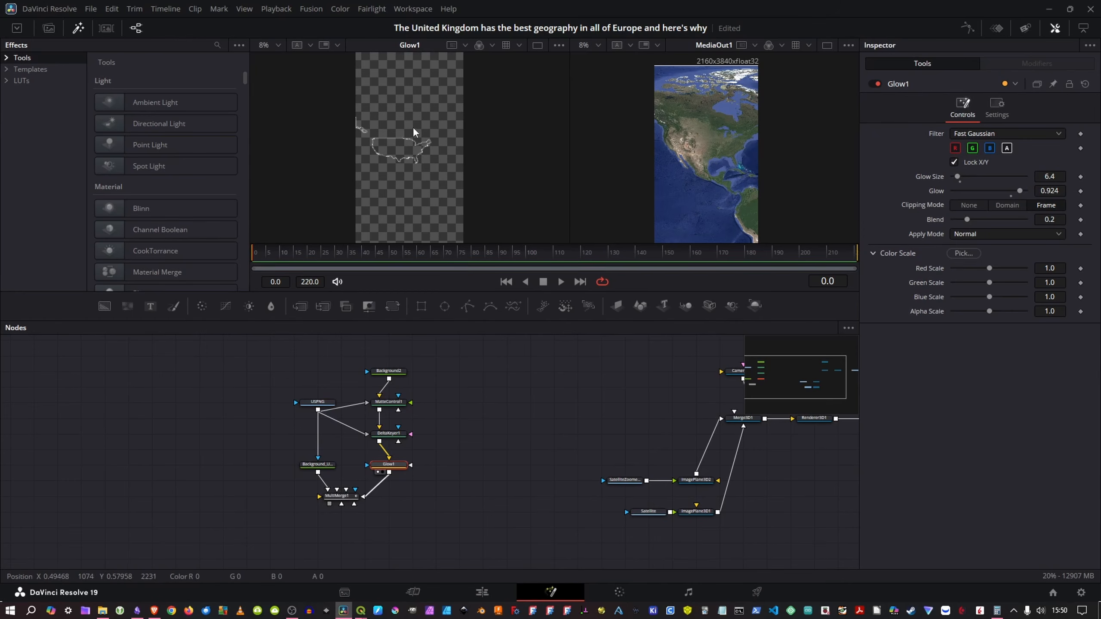
{"action": "left_click_drag", "start_coordinate": [387, 152], "coordinate": [410, 158]}
{"action": "scroll", "coordinate": [411, 152], "scroll_direction": "down", "scroll_amount": 2}
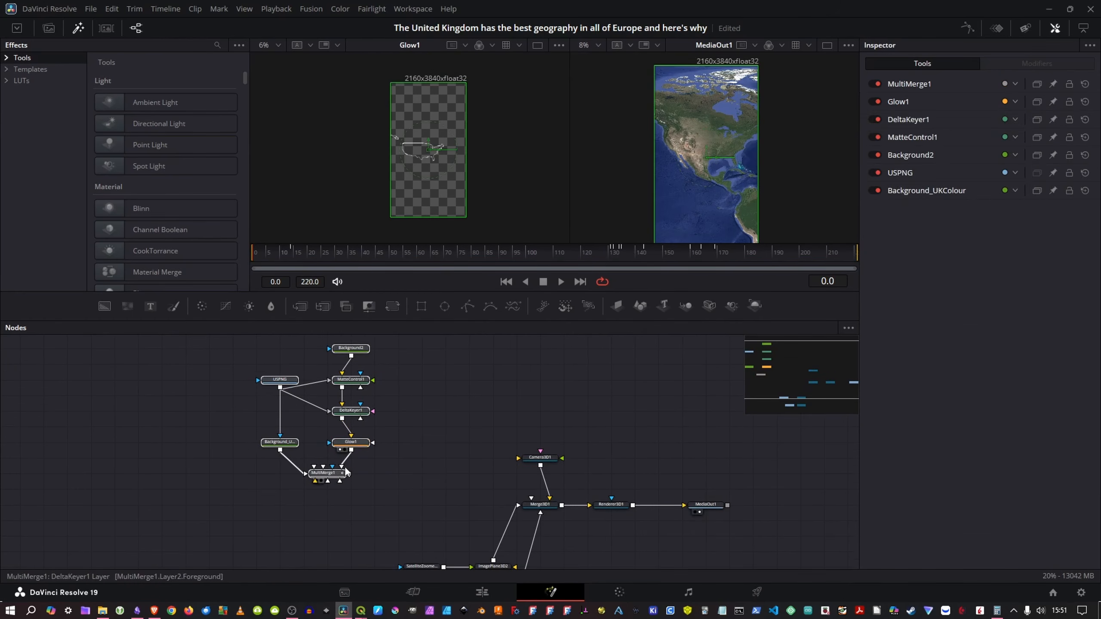
Step: Add an Image Plane 3D after MultiMerge1 and connect its output to Merge3D1
{"action": "left_click", "coordinate": [375, 473]}
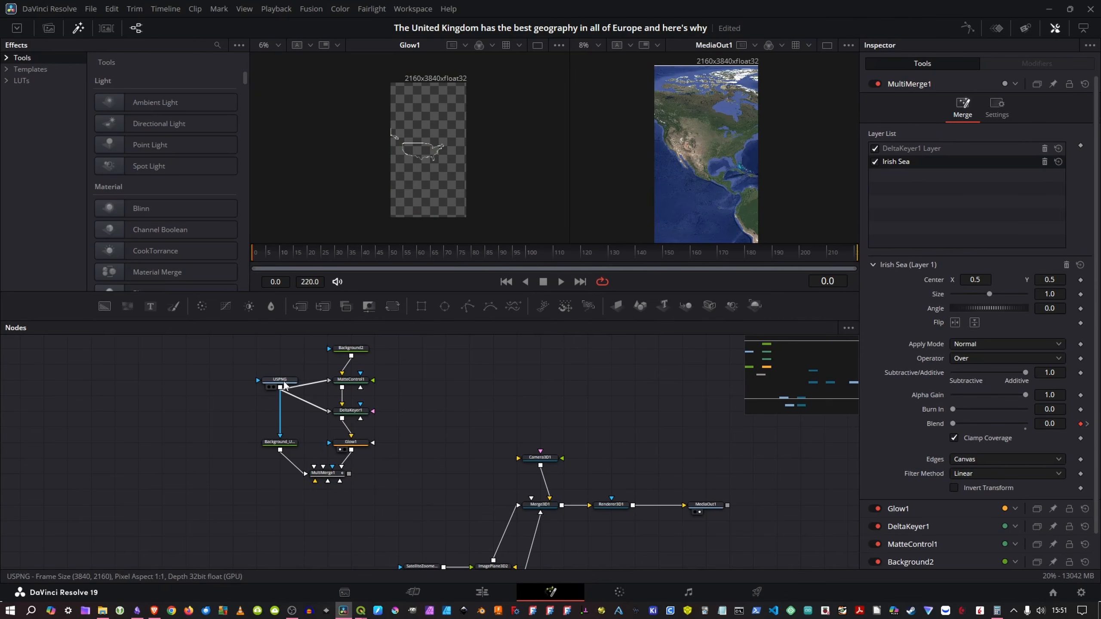
{"action": "left_click_drag", "start_coordinate": [410, 487], "coordinate": [412, 465]}
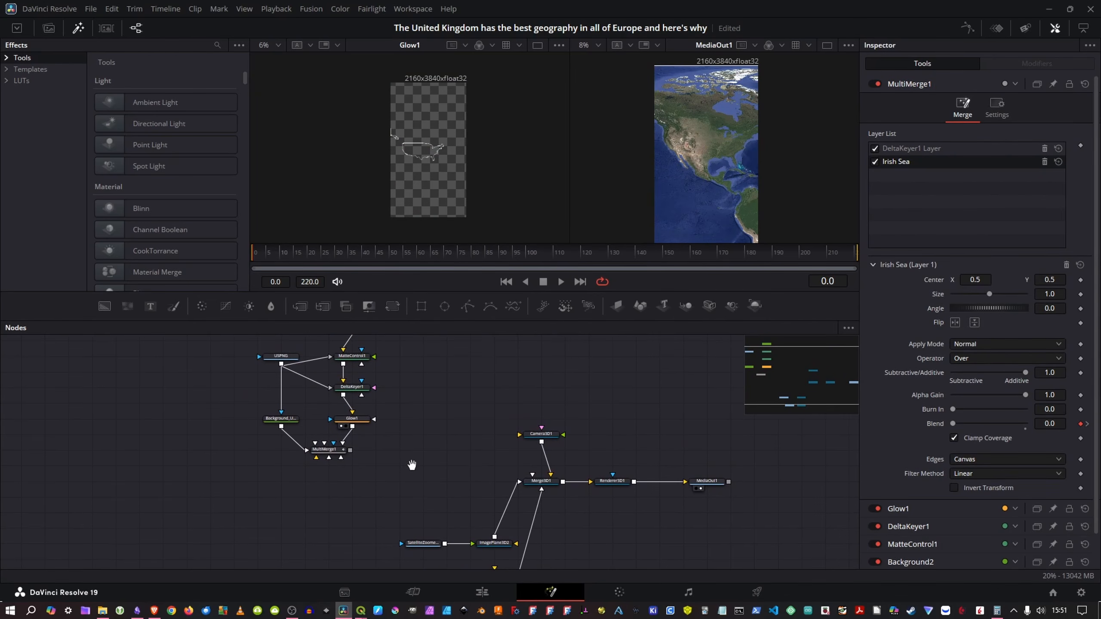
{"action": "left_click", "coordinate": [332, 453]}
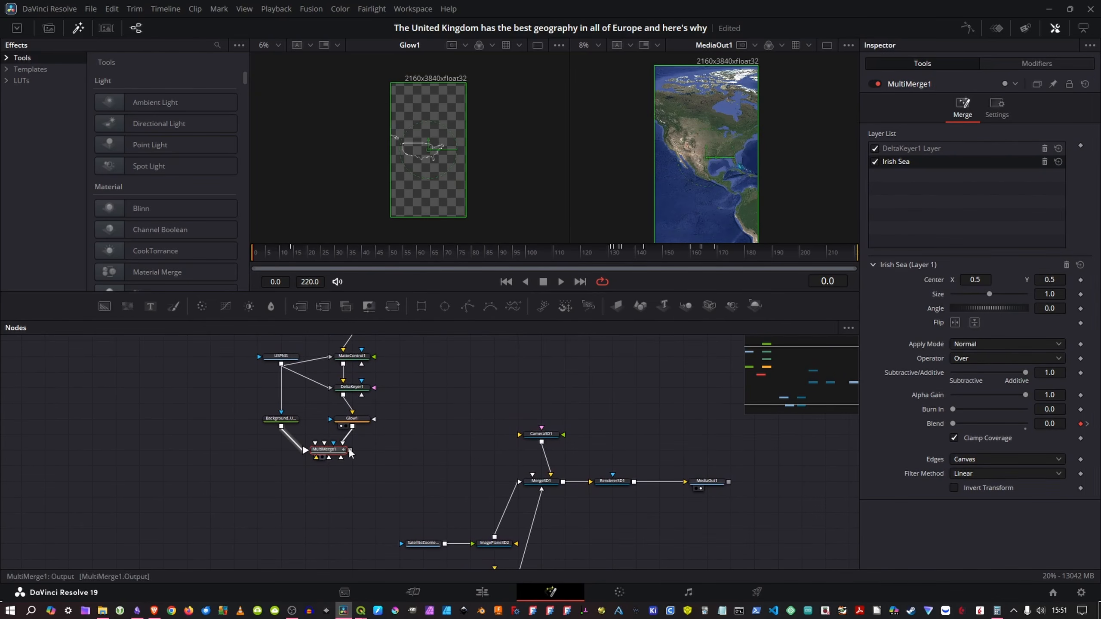
{"action": "key", "text": "shift+space"}
{"action": "type", "text": "image"}
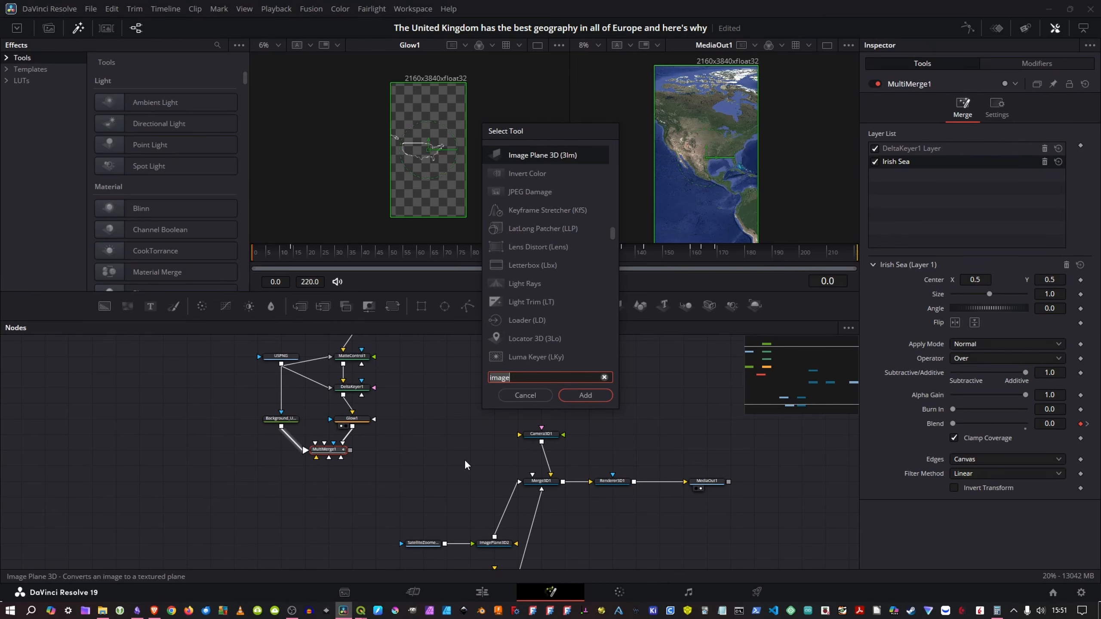
{"action": "key", "text": "BackSpace"}
{"action": "key", "text": "BackSpace"}
{"action": "key", "text": "BackSpace"}
{"action": "key", "text": "BackSpace"}
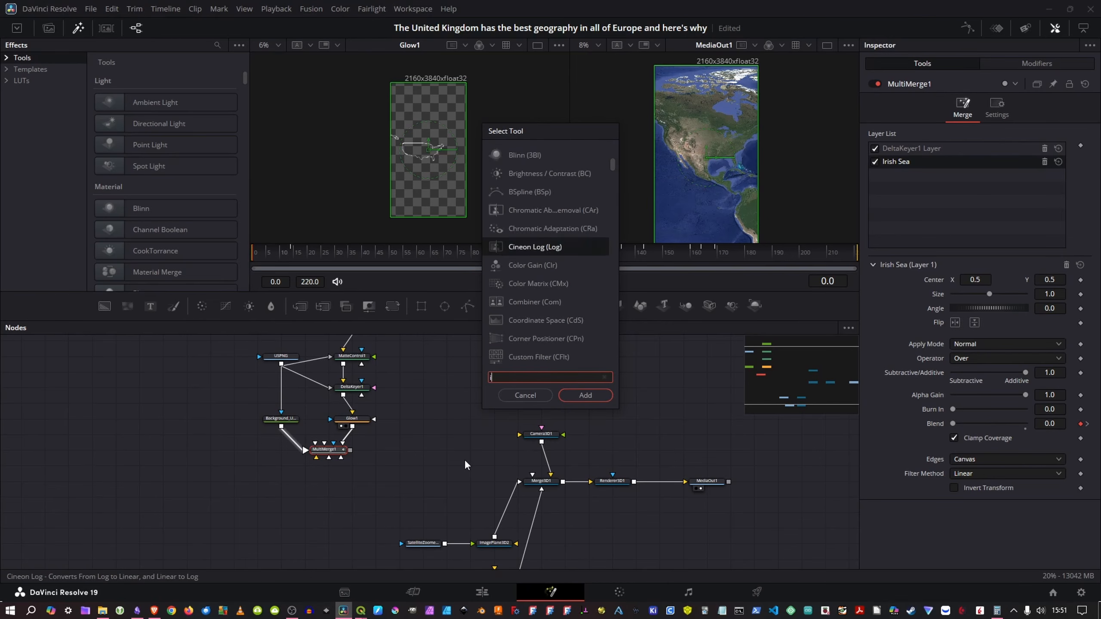
{"action": "type", "text": "mage"}
{"action": "key", "text": "Return"}
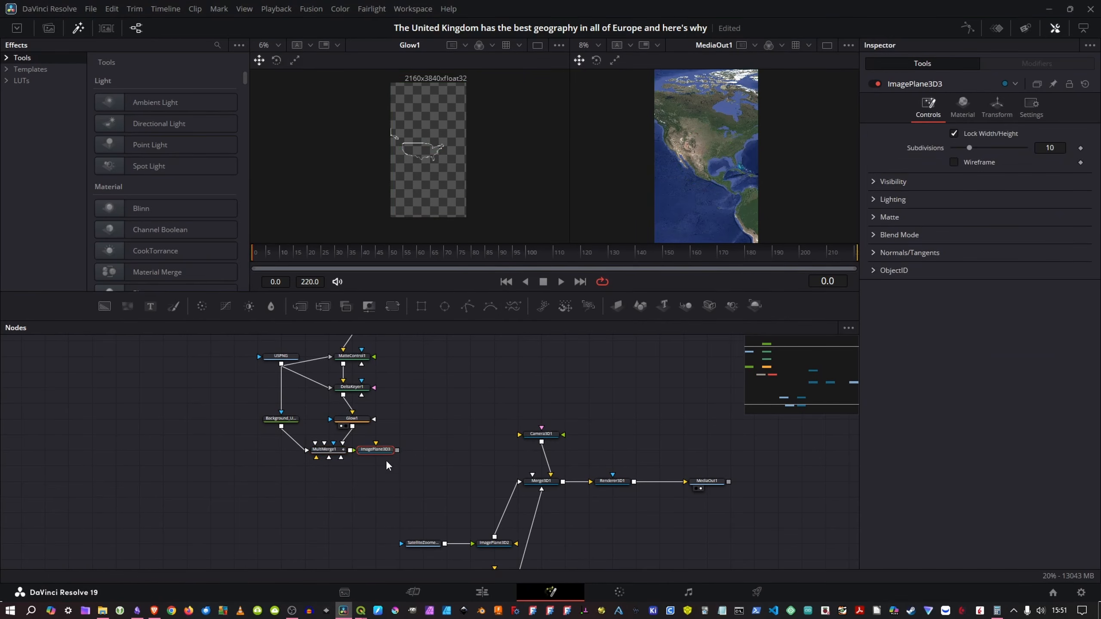
{"action": "left_click_drag", "start_coordinate": [394, 450], "coordinate": [535, 481]}
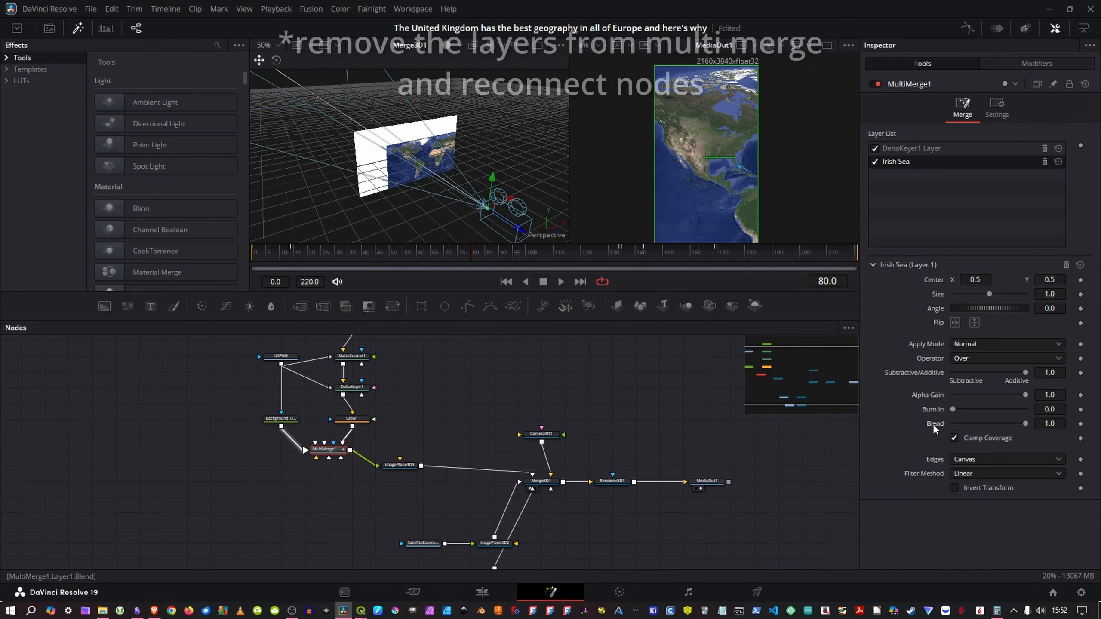
Step: Delete the Irish Sea and DeltaKeyer1 layers from MultiMerge1, and reconnect Background_UKColour and Glow1 to it
{"action": "left_click", "coordinate": [1045, 160]}
{"action": "left_click", "coordinate": [1043, 148]}
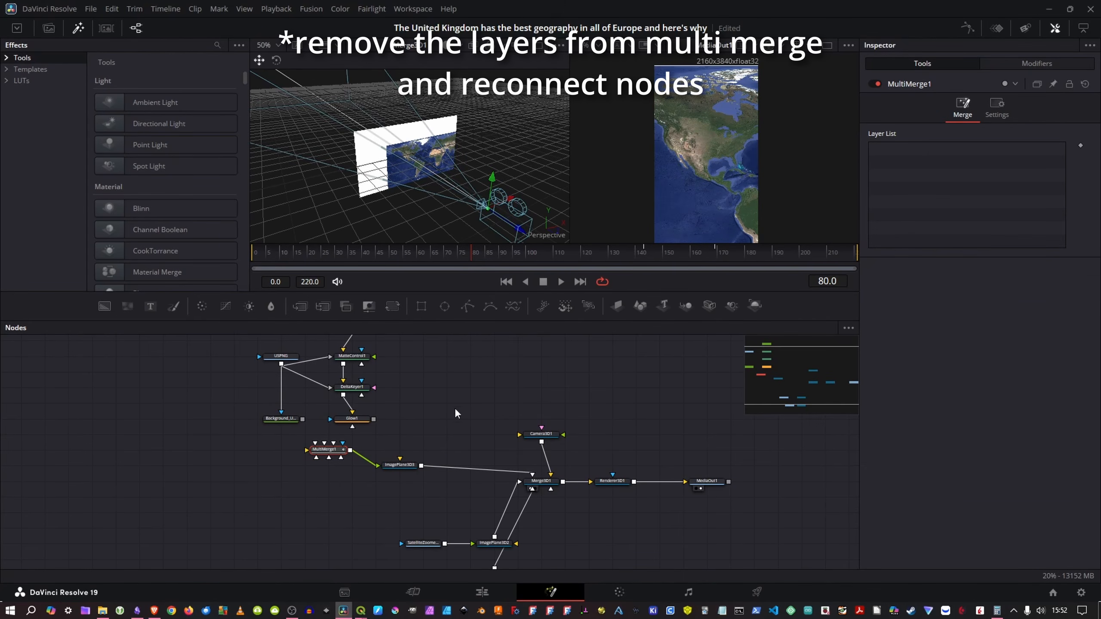
{"action": "left_click_drag", "start_coordinate": [303, 419], "coordinate": [330, 450]}
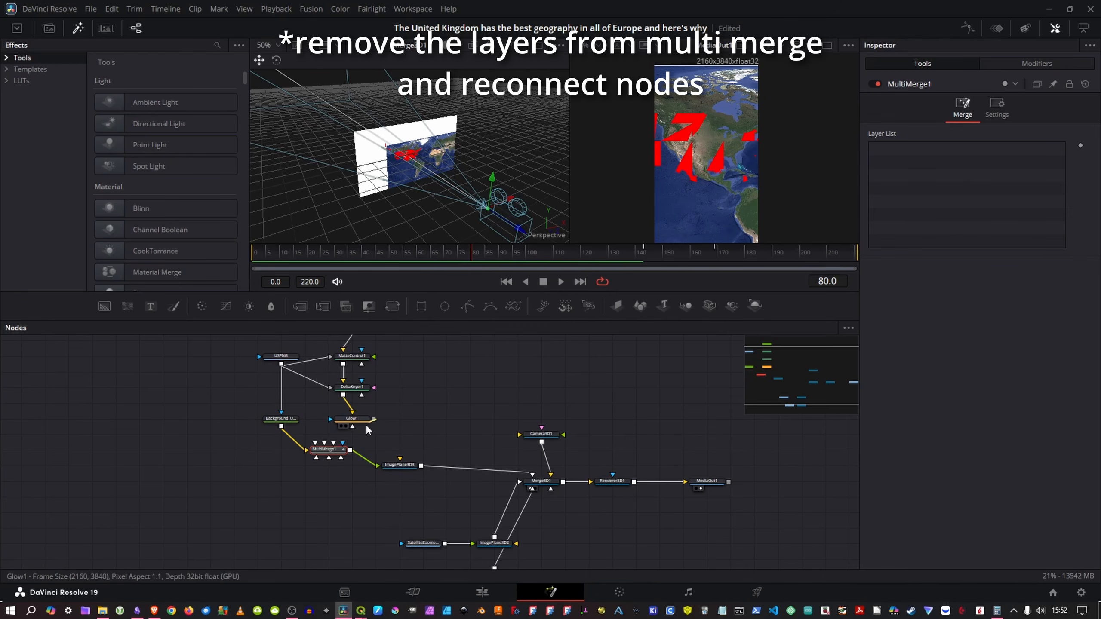
{"action": "left_click_drag", "start_coordinate": [374, 419], "coordinate": [336, 446]}
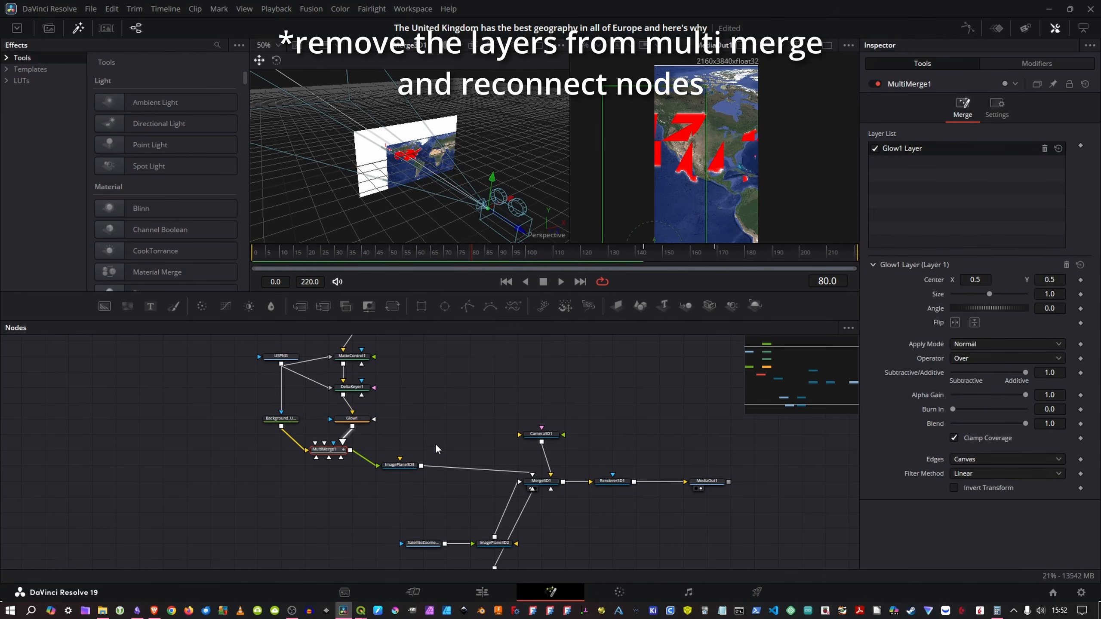
Step: Open the transform settings of the image plane fed by MultiMerge1
{"action": "left_click", "coordinate": [405, 466]}
{"action": "left_click", "coordinate": [997, 106]}
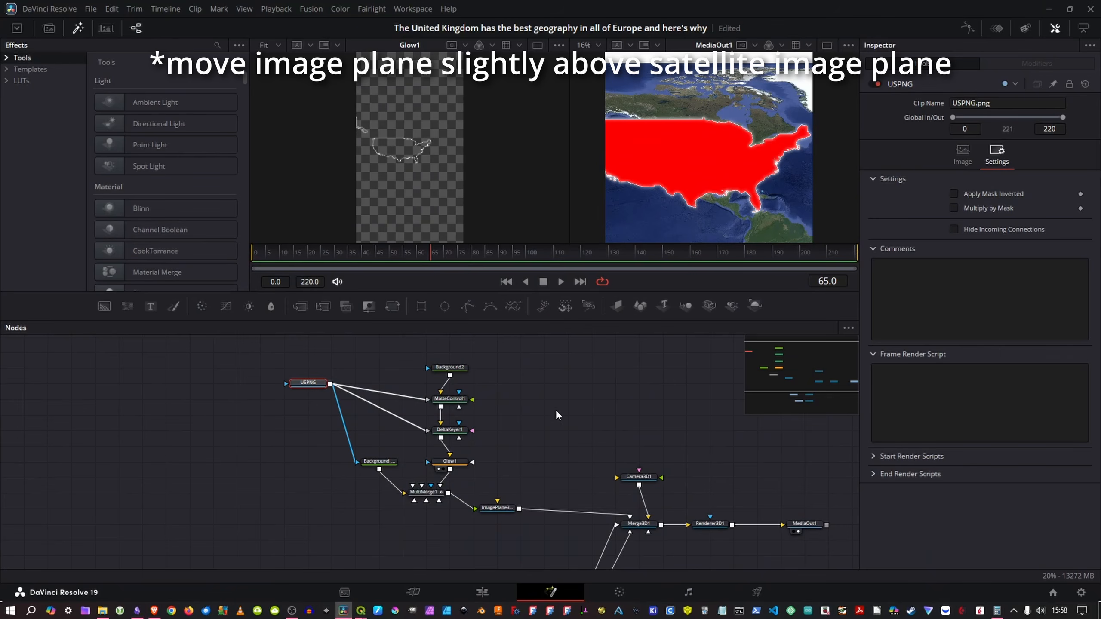
Step: Insert a Transform after USPNG, with size 0.521 and center X 0.4988, to align the US shape with the satellite map
{"action": "left_click_drag", "start_coordinate": [528, 403], "coordinate": [517, 405]}
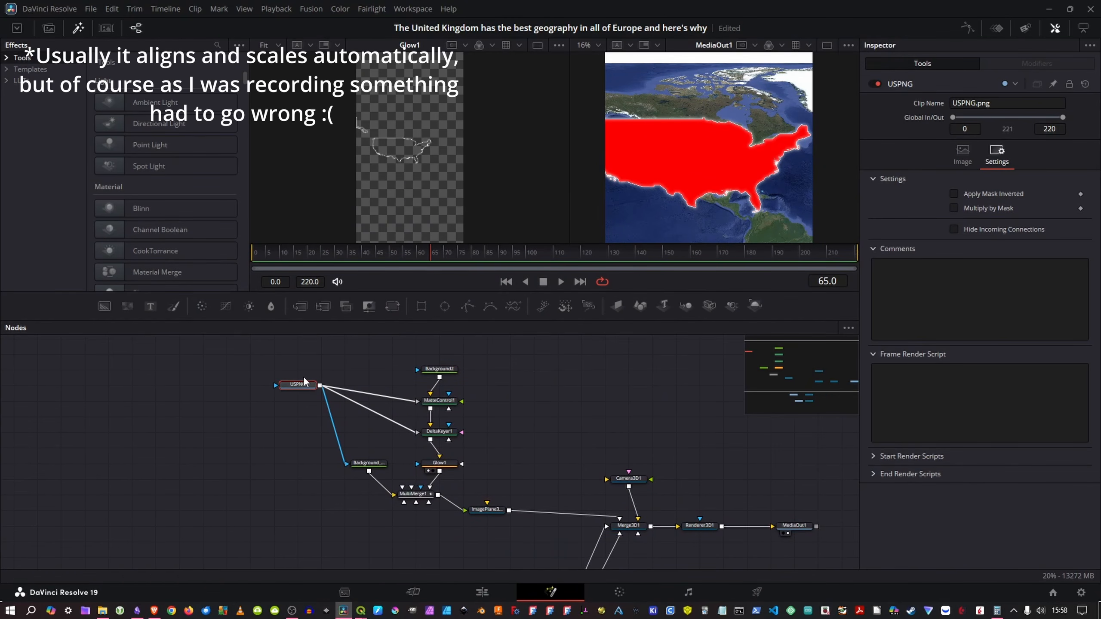
{"action": "key", "text": "shift+space"}
{"action": "type", "text": "trans"}
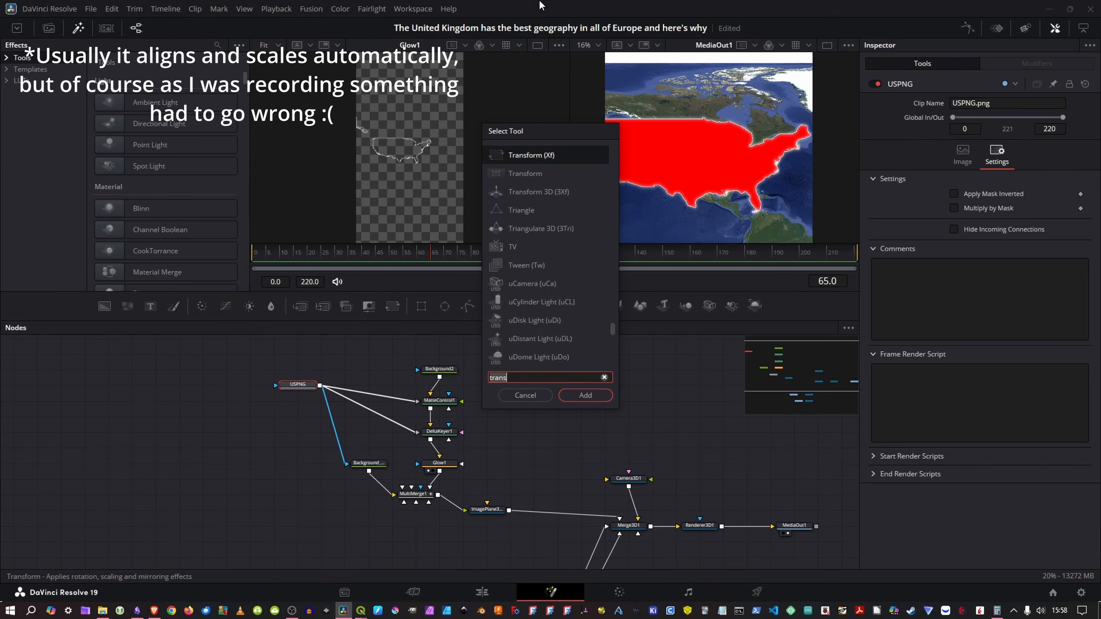
{"action": "key", "text": "BackSpace"}
{"action": "key", "text": "BackSpace"}
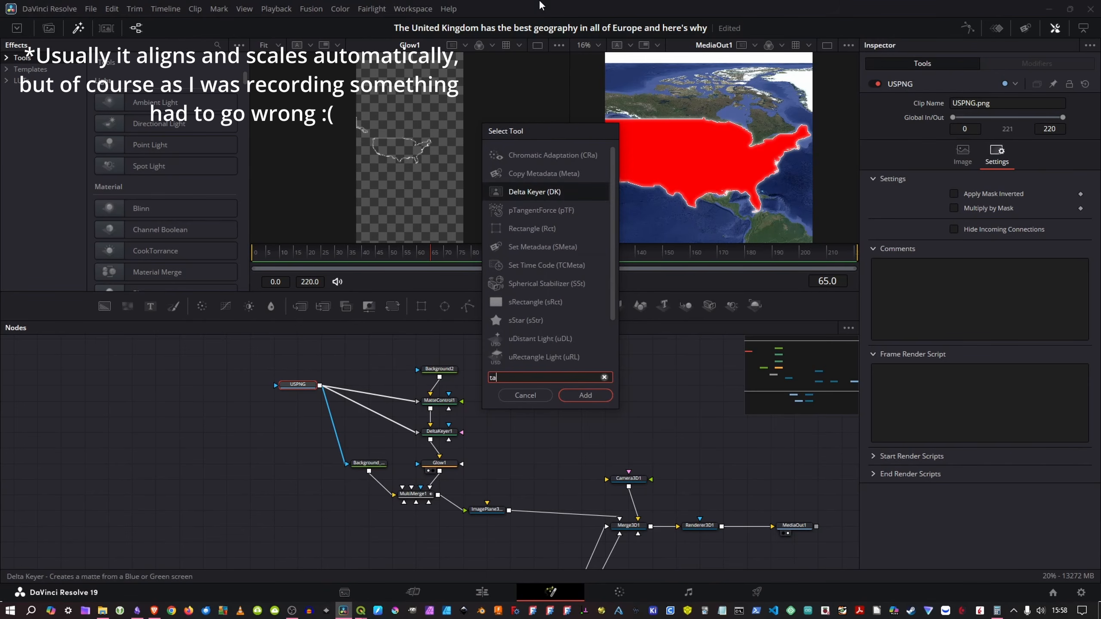
{"action": "type", "text": "ns"}
{"action": "key", "text": "Return"}
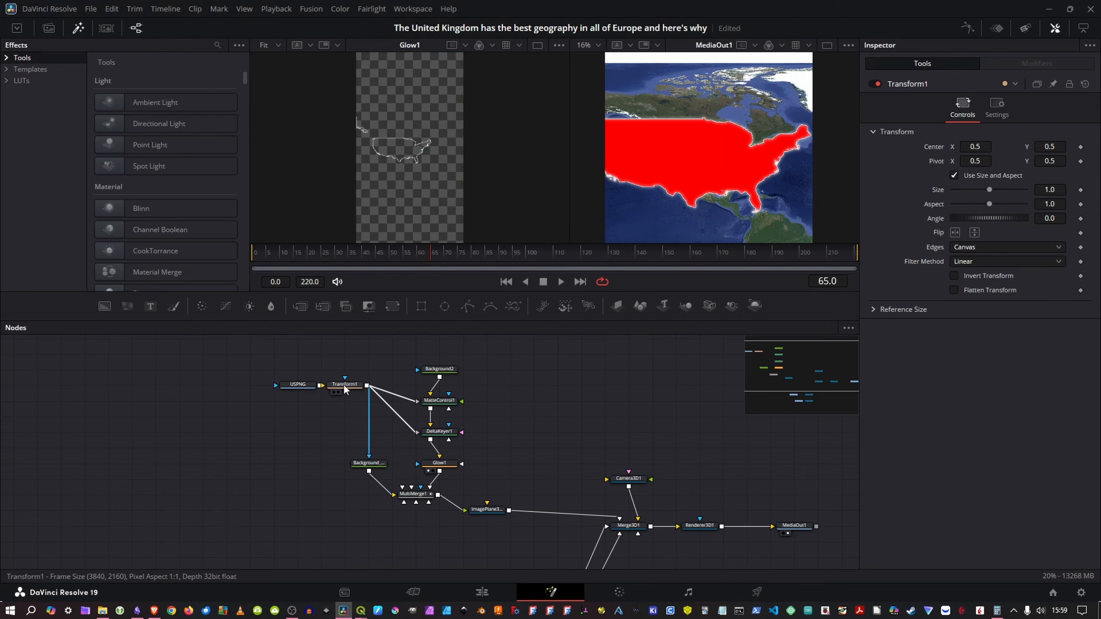
{"action": "left_click_drag", "start_coordinate": [1041, 192], "coordinate": [999, 192]}
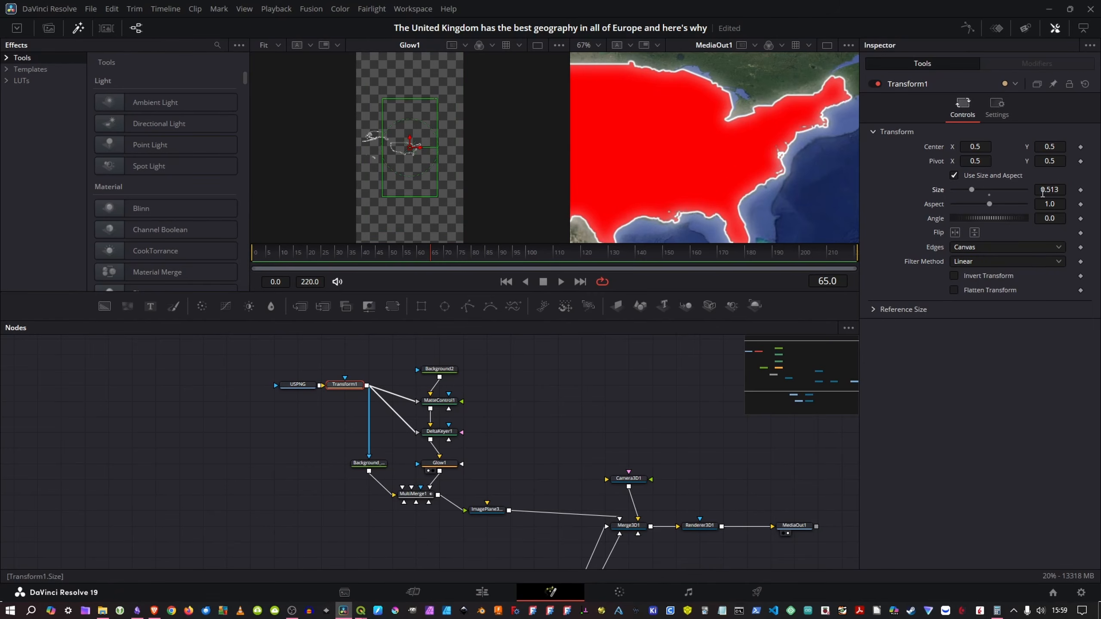
{"action": "scroll", "coordinate": [810, 179], "scroll_direction": "down", "scroll_amount": 6}
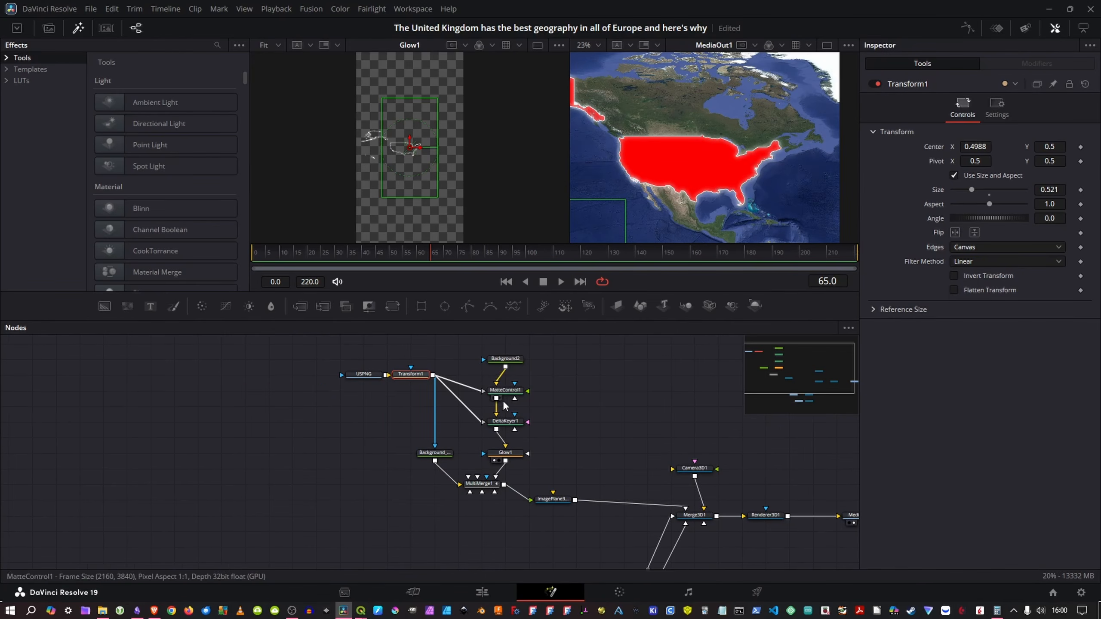
Step: Thicken the US outline with DeltaKeyer1's matte Erode/Dilate at about 0.0035, and set Glow1's glow to about 0.74
{"action": "left_click", "coordinate": [505, 421]}
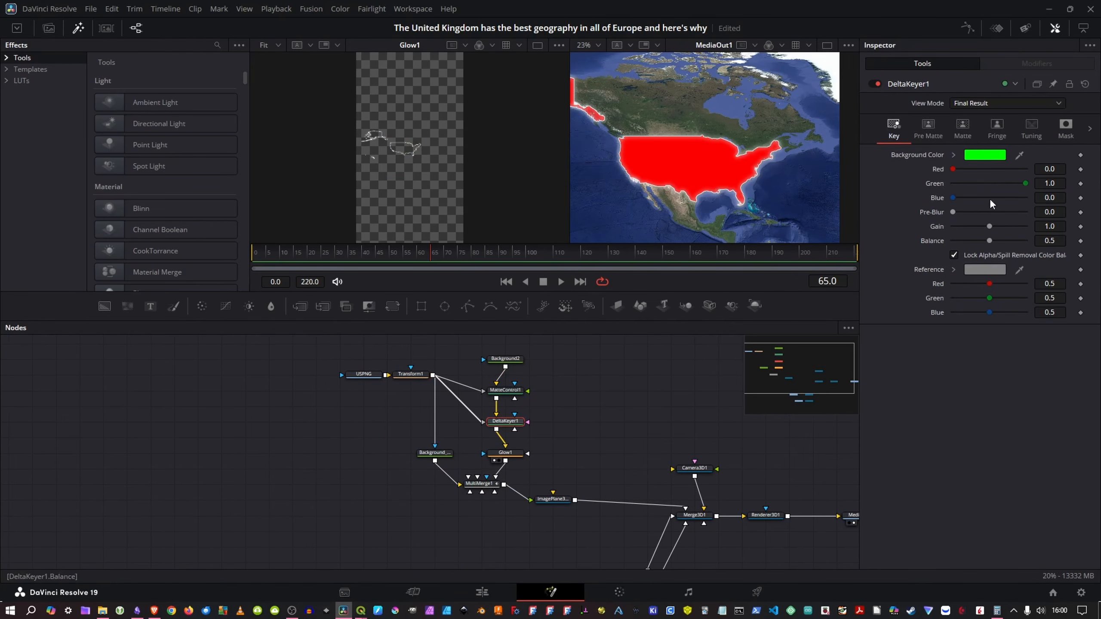
{"action": "left_click", "coordinate": [965, 133]}
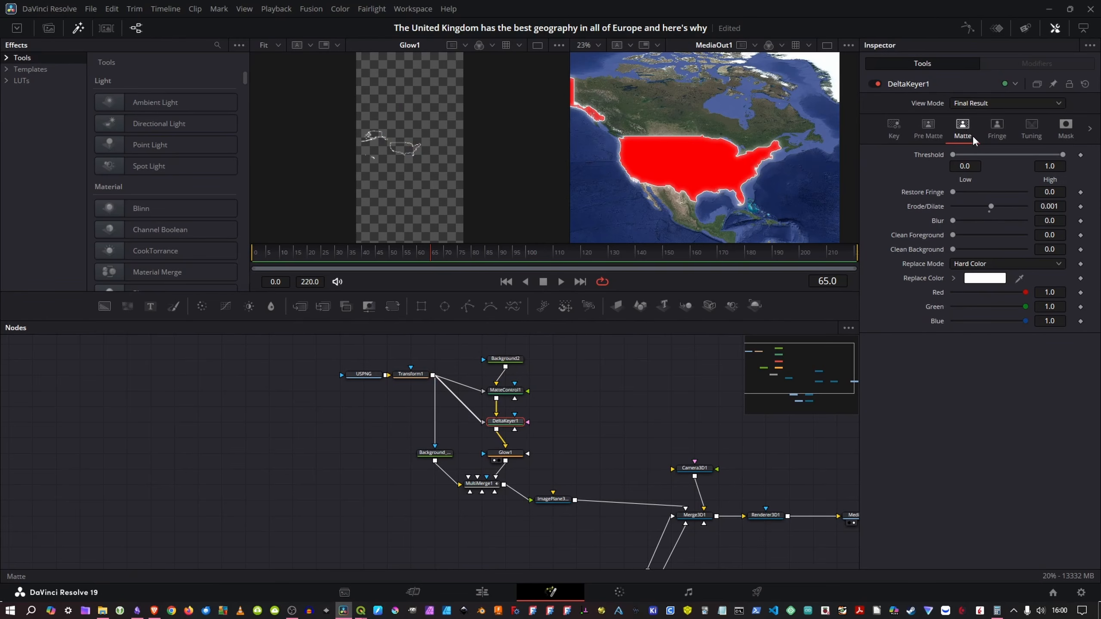
{"action": "left_click_drag", "start_coordinate": [990, 206], "coordinate": [997, 206]}
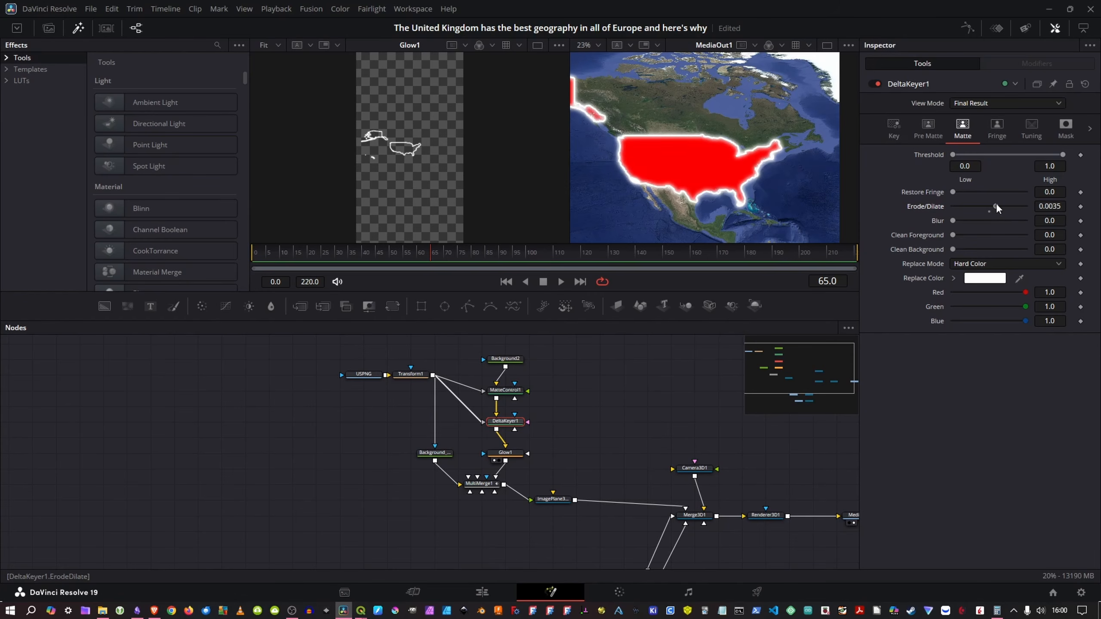
{"action": "left_click", "coordinate": [506, 452]}
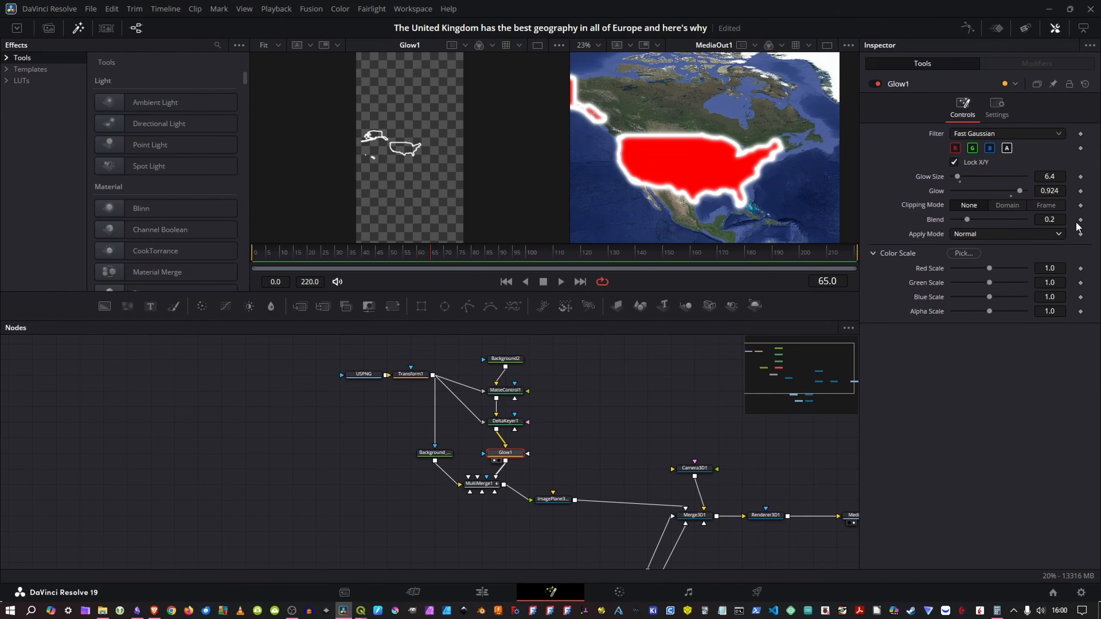
{"action": "left_click_drag", "start_coordinate": [1018, 191], "coordinate": [1005, 189]}
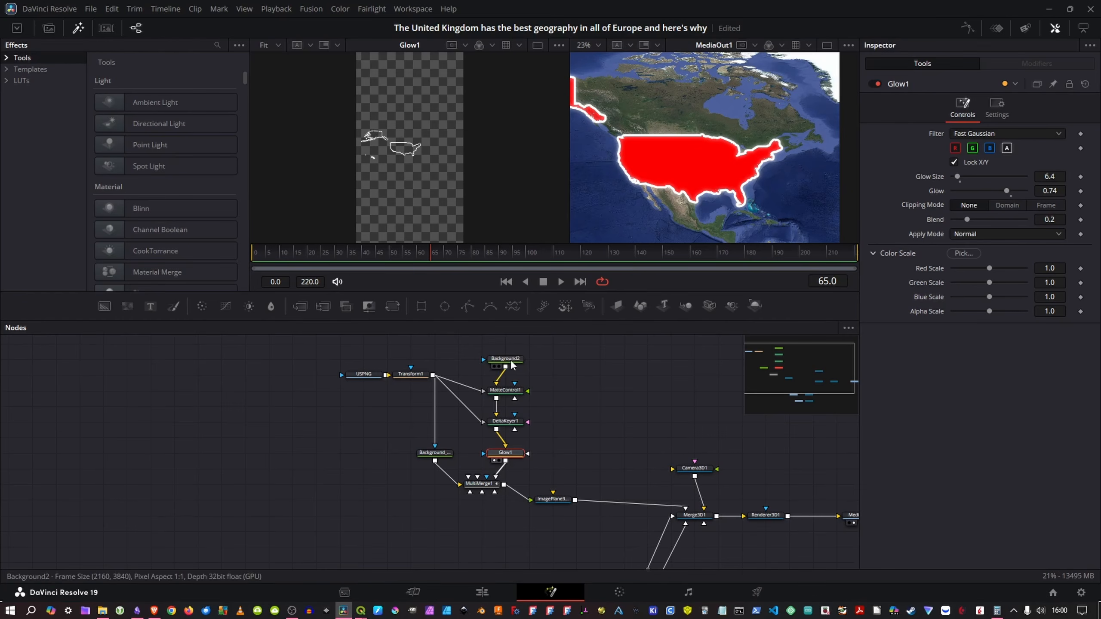
Step: Change the Background_UKColour fill of the US to light orange
{"action": "left_click", "coordinate": [435, 453]}
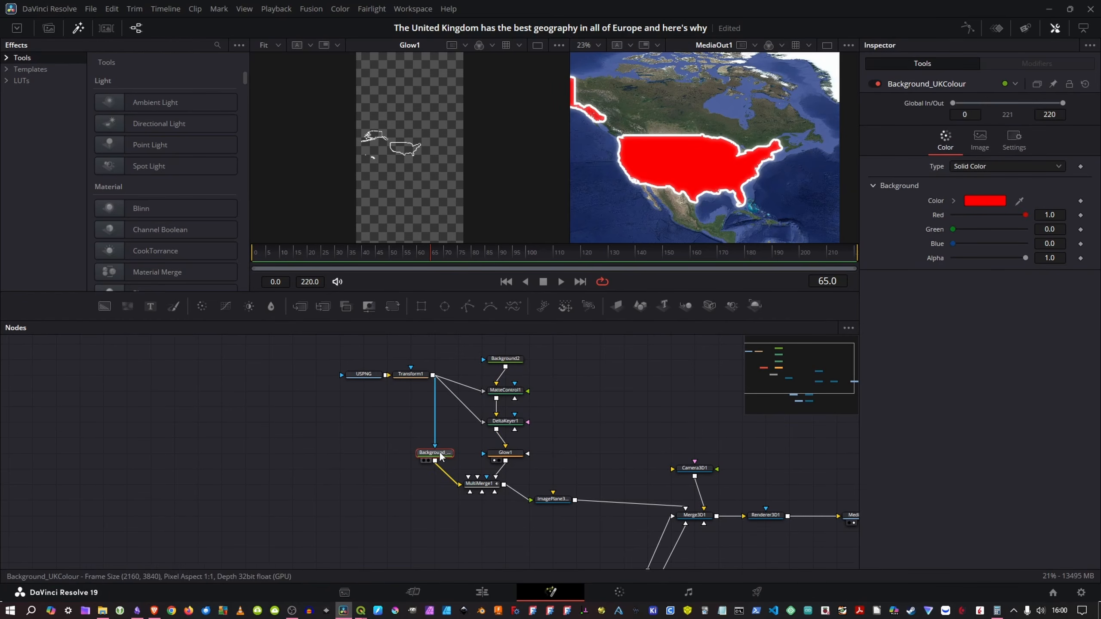
{"action": "left_click", "coordinate": [985, 200]}
{"action": "left_click", "coordinate": [639, 250]}
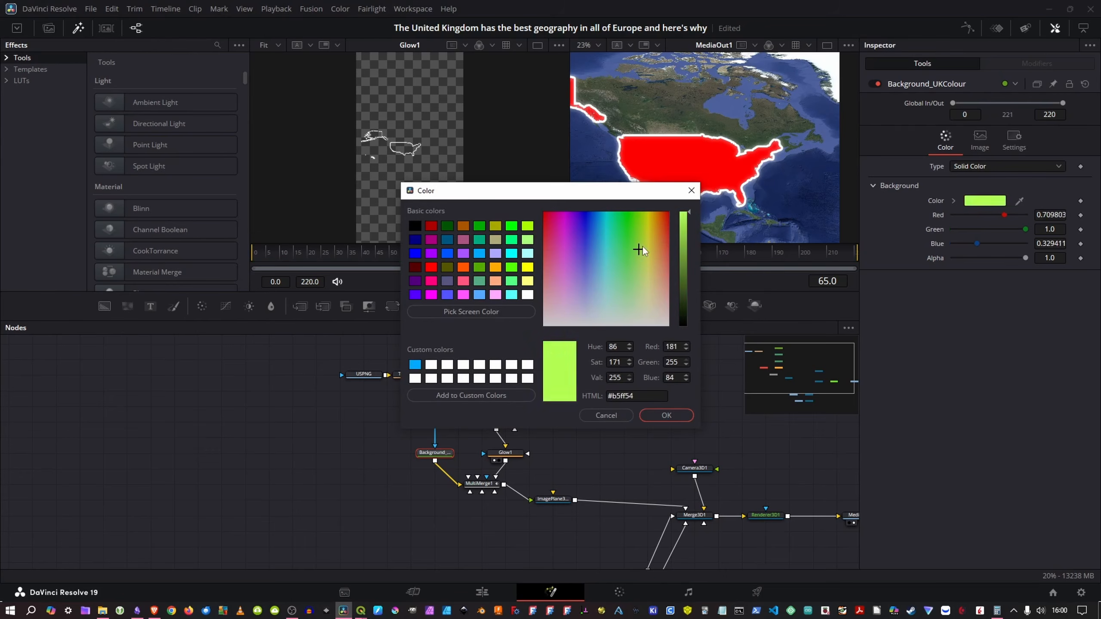
{"action": "mouse_move", "coordinate": [639, 250]}
{"action": "left_mouse_down"}
{"action": "mouse_move", "coordinate": [629, 234]}
{"action": "mouse_move", "coordinate": [641, 260]}
{"action": "left_mouse_up"}
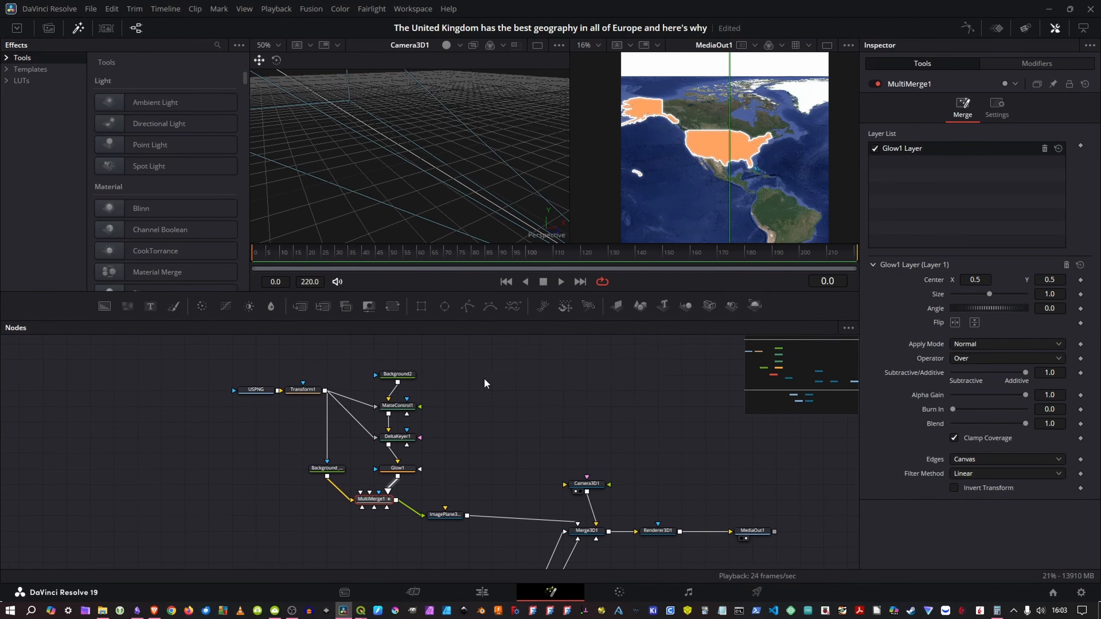
Step: Keyframe the Blend of MultiMerge1's Glow1 layer from 0 at frame 0 to 1 at frame 56
{"action": "mouse_move", "coordinate": [485, 383]}
{"action": "left_mouse_down"}
{"action": "mouse_move", "coordinate": [494, 396]}
{"action": "mouse_move", "coordinate": [473, 399]}
{"action": "left_mouse_up"}
{"action": "left_click_drag", "start_coordinate": [529, 458], "coordinate": [511, 430]}
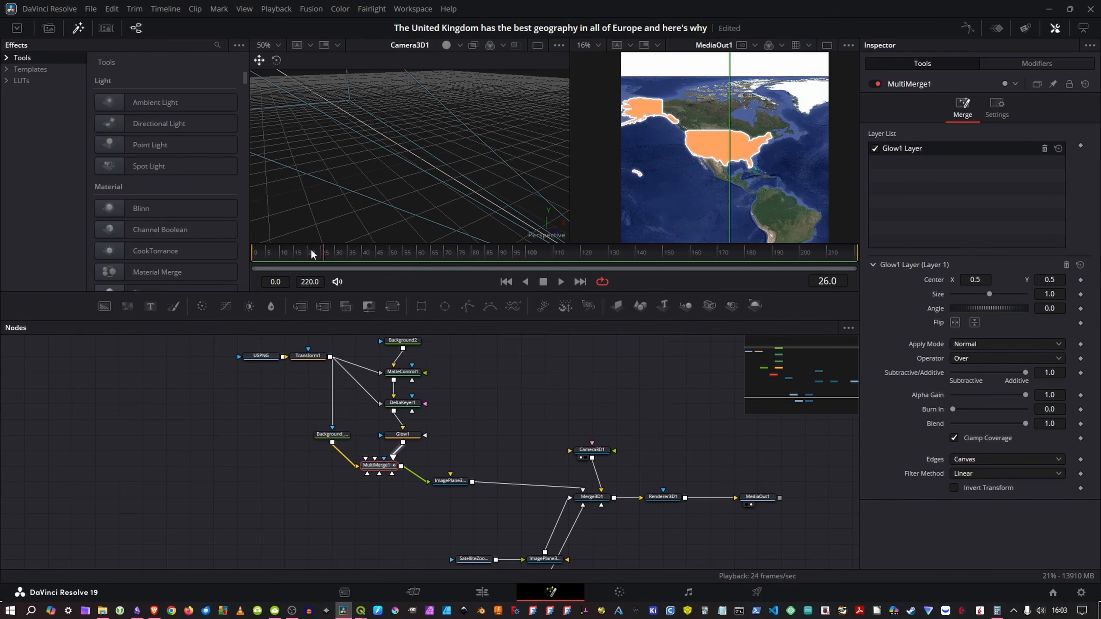
{"action": "left_click", "coordinate": [1080, 424]}
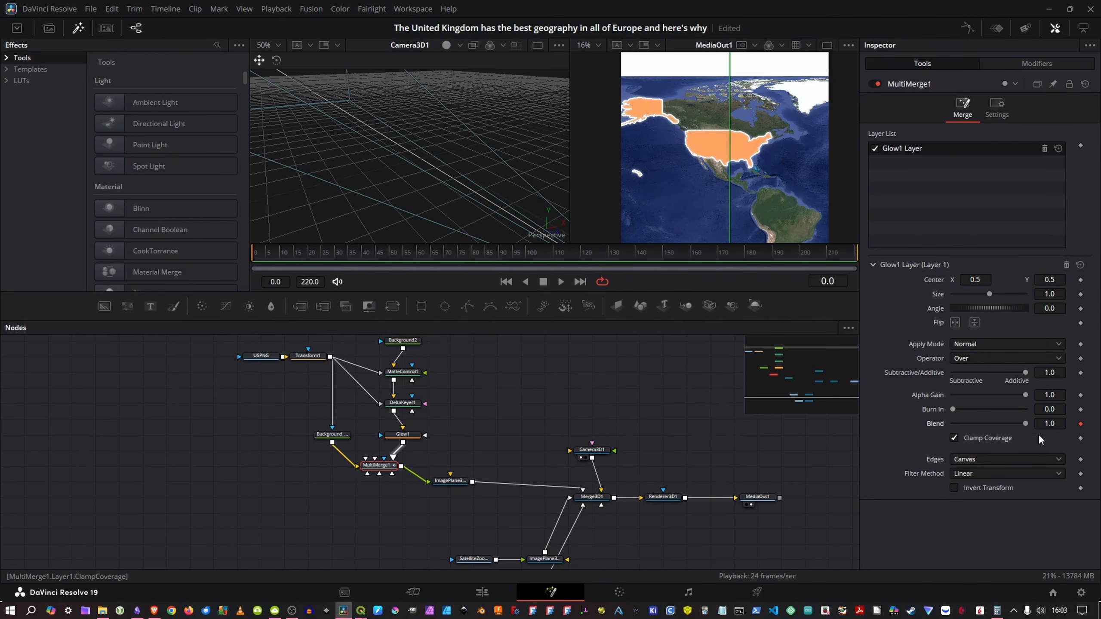
{"action": "left_click_drag", "start_coordinate": [1026, 424], "coordinate": [889, 425]}
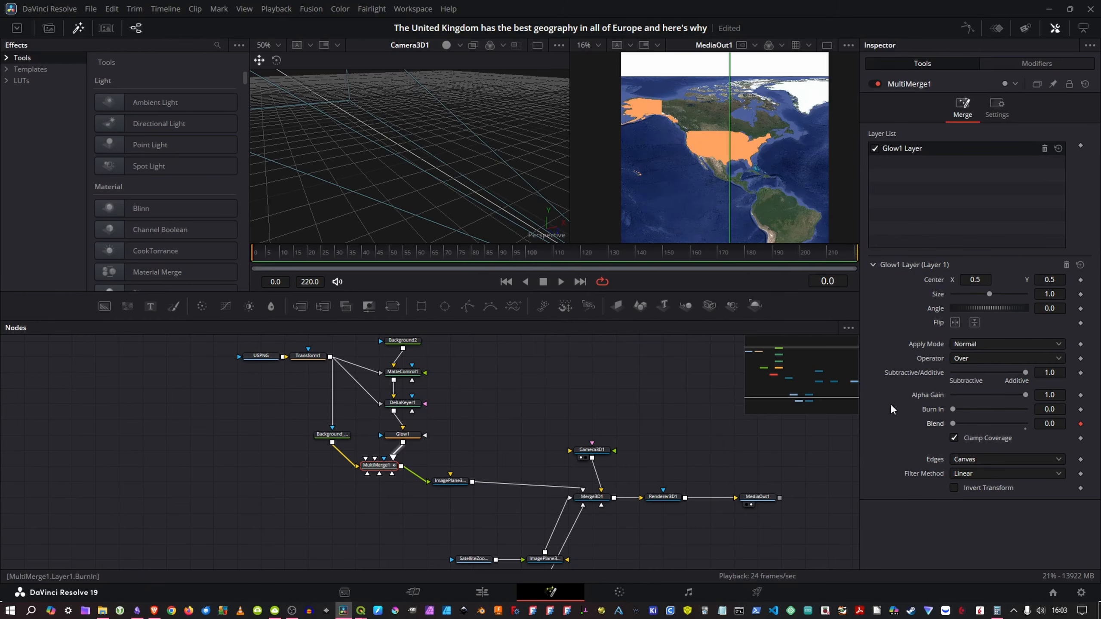
{"action": "left_click", "coordinate": [381, 253]}
{"action": "left_click_drag", "start_coordinate": [951, 423], "coordinate": [1039, 421]}
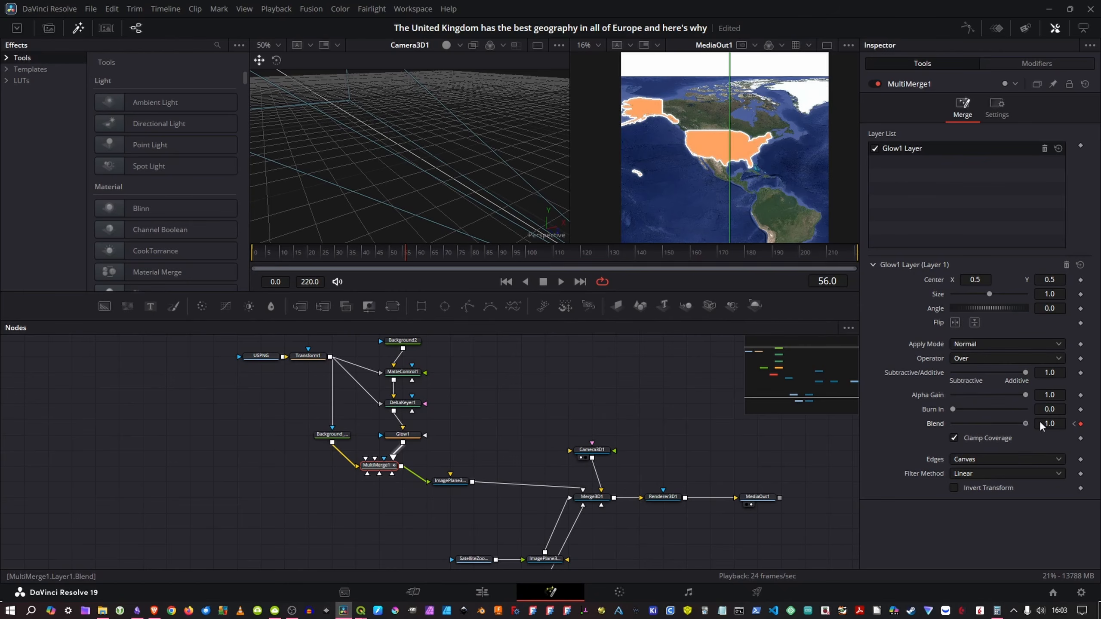
Step: Smooth the two Glow1 layer Blend keyframes in the spline editor and preview a frame partway through the fade
{"action": "left_click", "coordinate": [966, 28]}
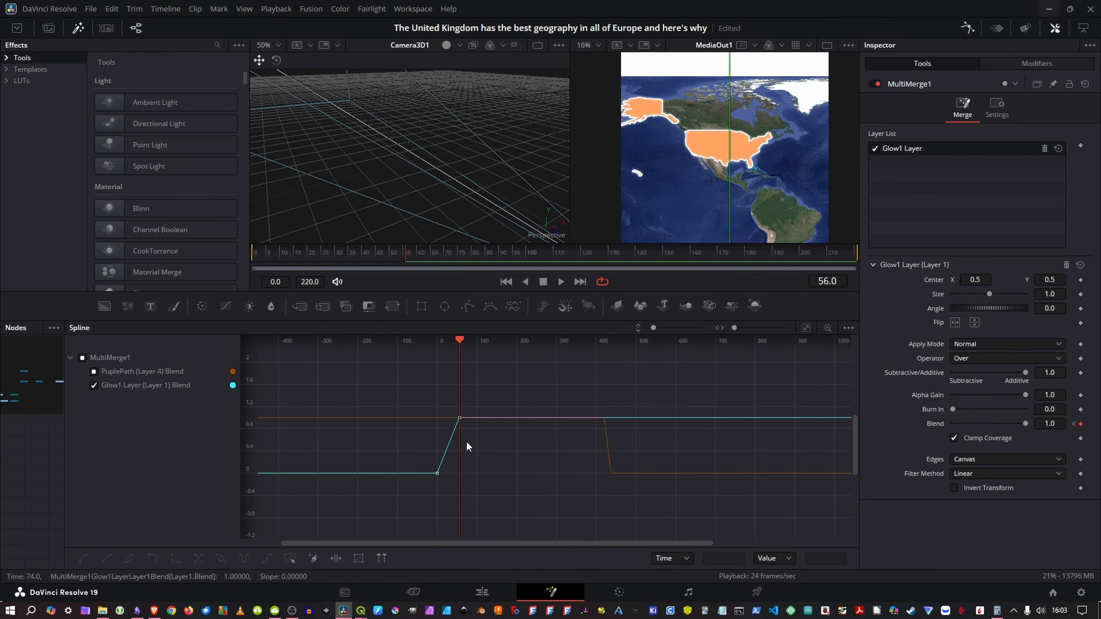
{"action": "left_click_drag", "start_coordinate": [499, 398], "coordinate": [402, 500]}
{"action": "left_click_drag", "start_coordinate": [403, 500], "coordinate": [403, 501]}
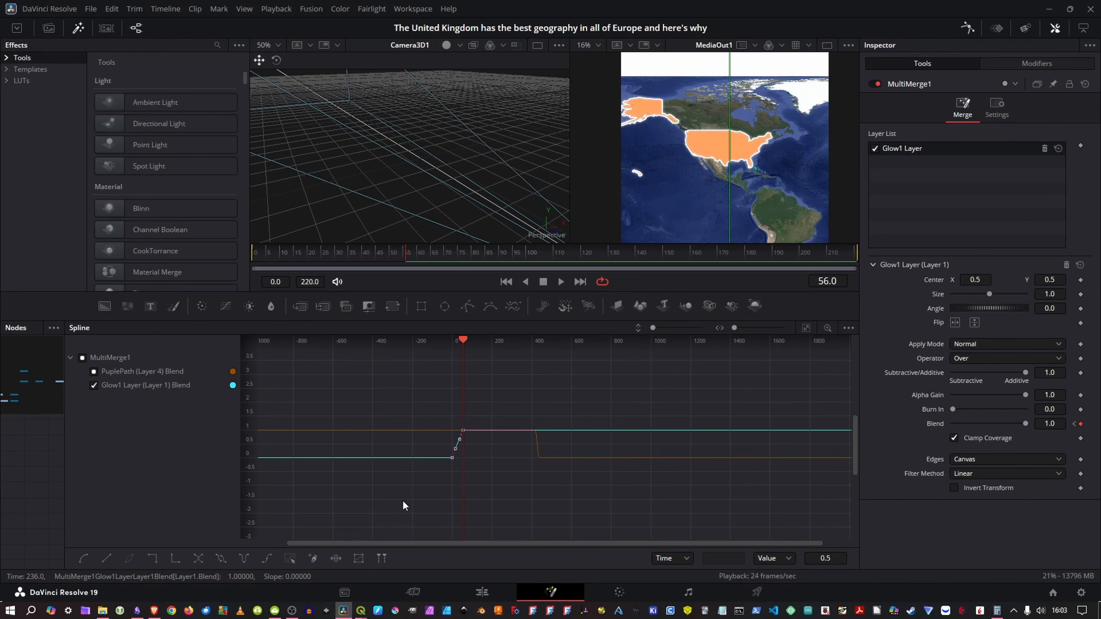
{"action": "left_click", "coordinate": [365, 260]}
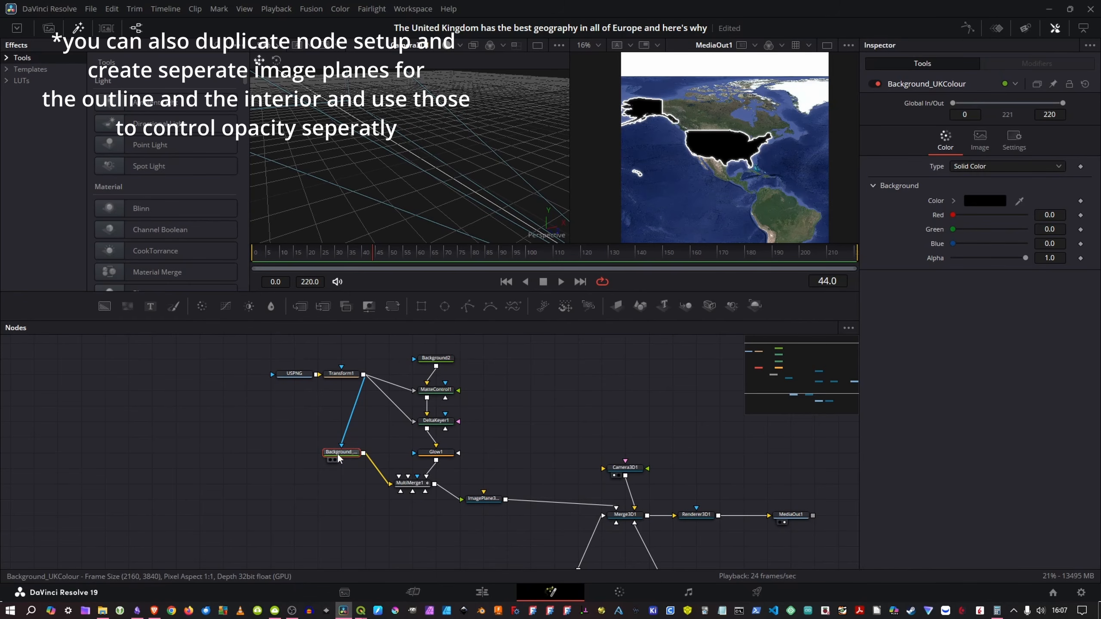
Step: Try hiding the US interior by setting Background_UKColour's alpha to 0, and undo the change
{"action": "left_click_drag", "start_coordinate": [1022, 258], "coordinate": [946, 254]}
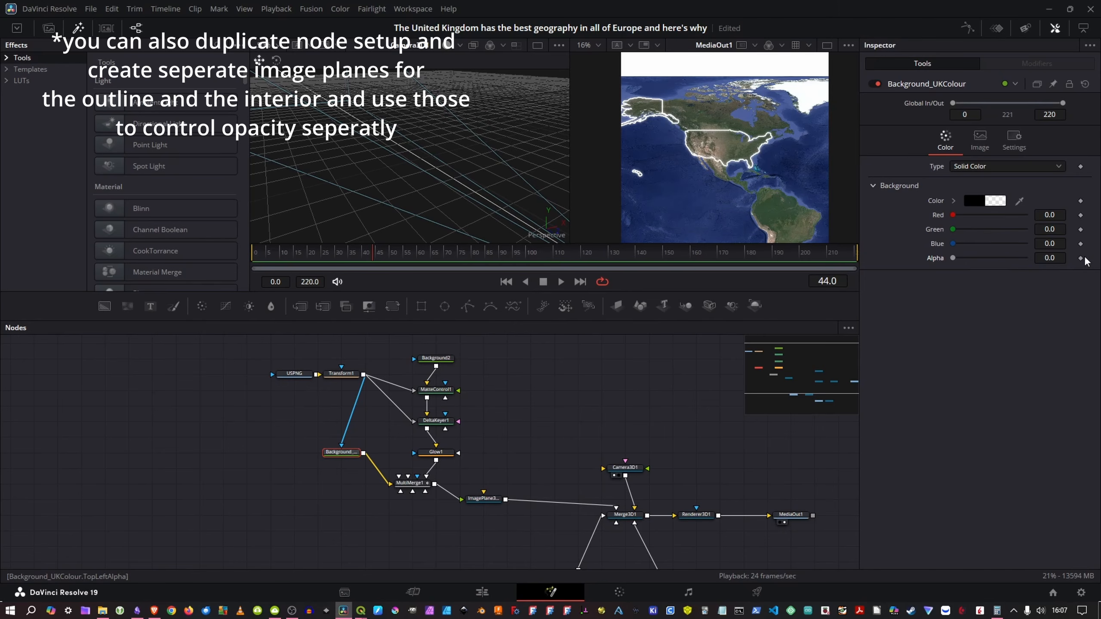
{"action": "key", "text": "ctrl+z"}
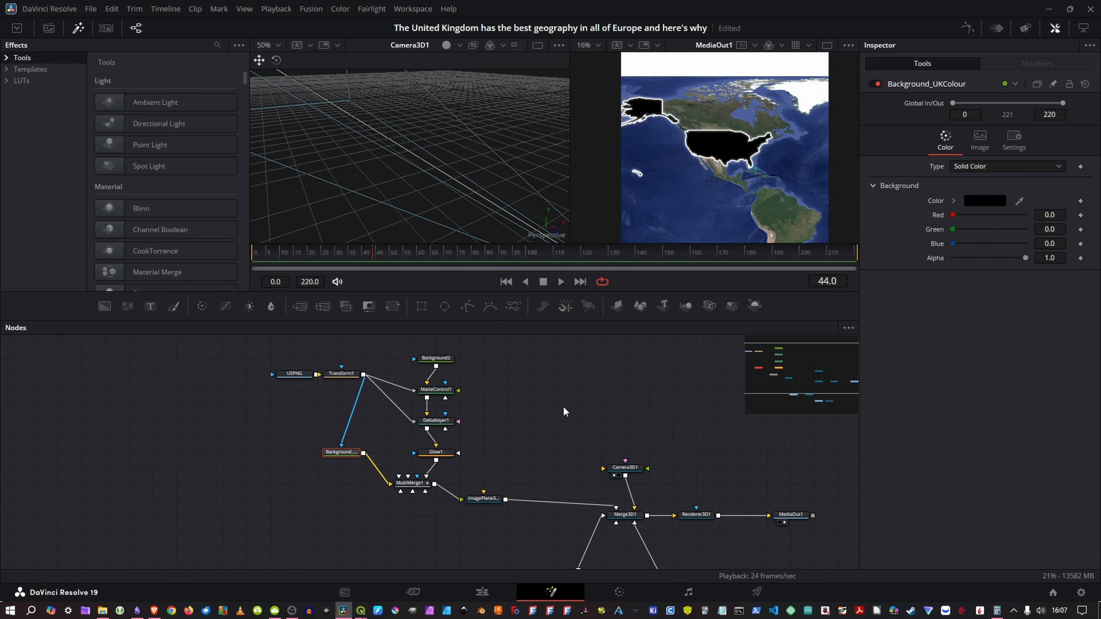
{"action": "scroll", "coordinate": [541, 380], "scroll_direction": "down", "scroll_amount": 3}
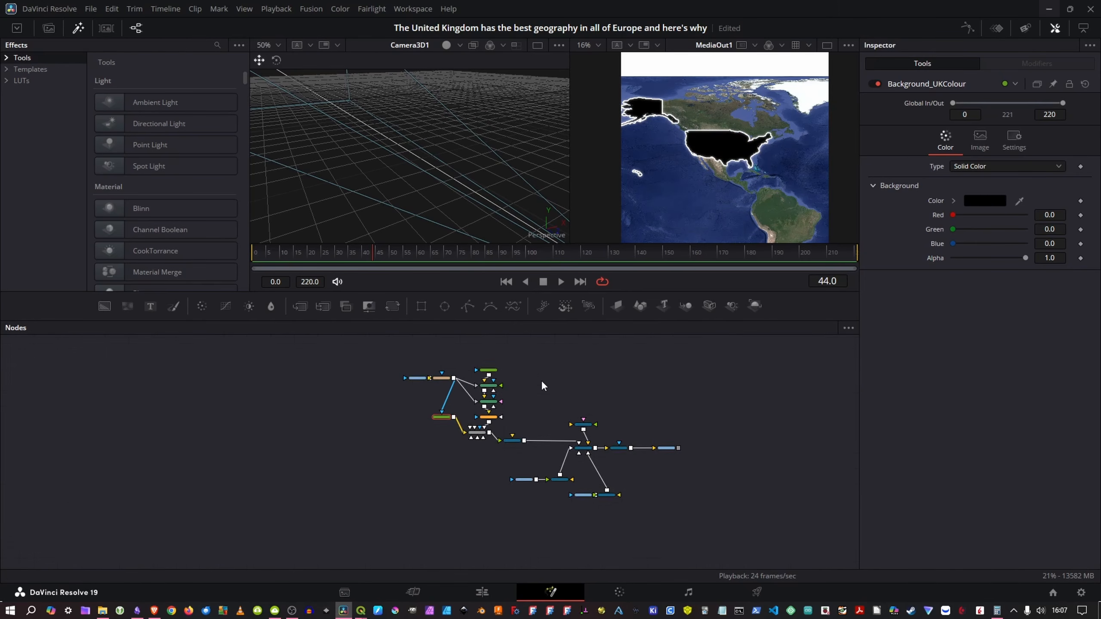
{"action": "scroll", "coordinate": [570, 368], "scroll_direction": "up", "scroll_amount": 3}
{"action": "left_click_drag", "start_coordinate": [491, 390], "coordinate": [548, 399]}
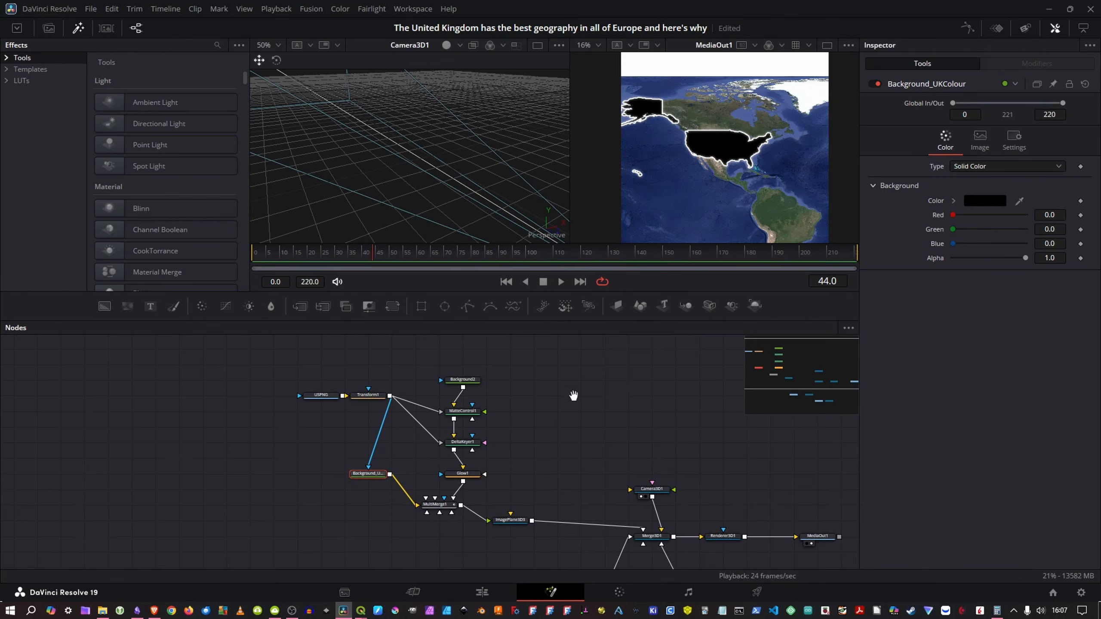
Step: Add the AssetFillingSVGPolygonForMaps.setting preset from the DaVinci Resolve presets folder to the node graph
{"action": "mouse_move", "coordinate": [574, 396]}
{"action": "left_mouse_down"}
{"action": "mouse_move", "coordinate": [541, 369]}
{"action": "mouse_move", "coordinate": [577, 399]}
{"action": "left_mouse_up"}
{"action": "scroll", "coordinate": [541, 368], "scroll_direction": "down", "scroll_amount": 2}
{"action": "left_click_drag", "start_coordinate": [545, 359], "coordinate": [350, 511]}
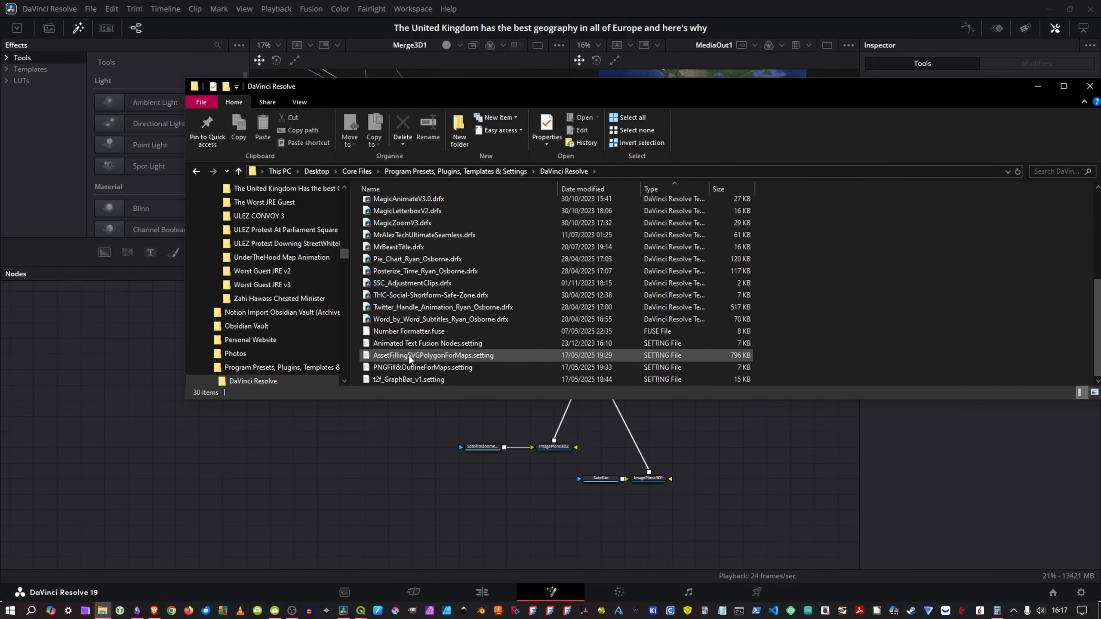
{"action": "left_click", "coordinate": [396, 355]}
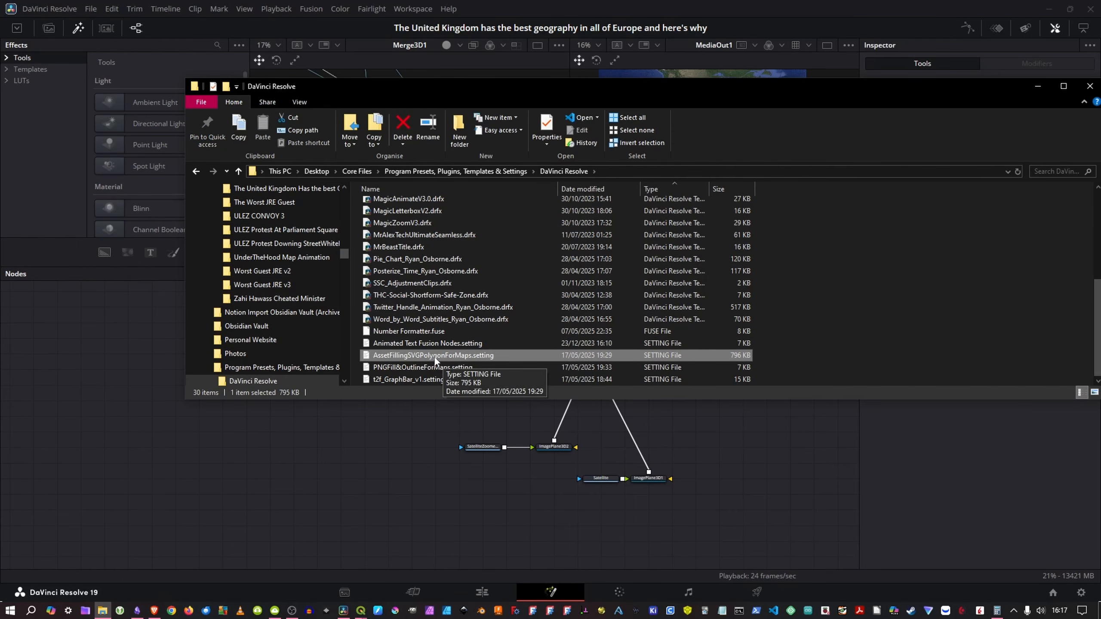
{"action": "left_click_drag", "start_coordinate": [444, 356], "coordinate": [238, 475]}
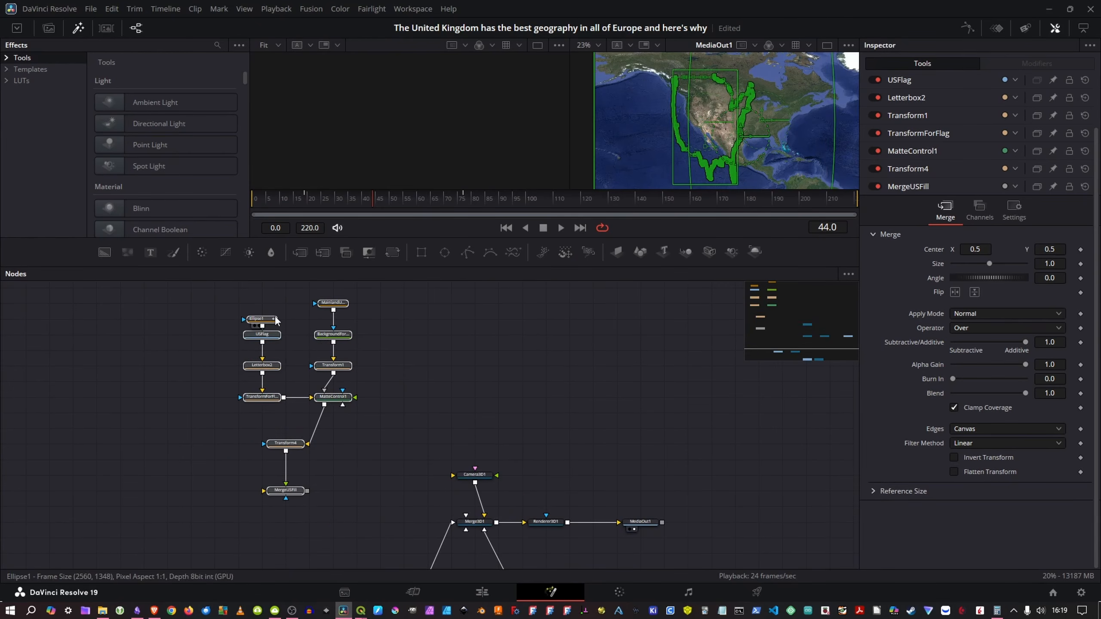
Step: Examine the MainlandUS_1 polygon, the Ellipse1 mask and the USFlag image of the preset in the viewer
{"action": "left_click", "coordinate": [274, 320]}
{"action": "left_click", "coordinate": [301, 342]}
{"action": "left_click", "coordinate": [337, 305]}
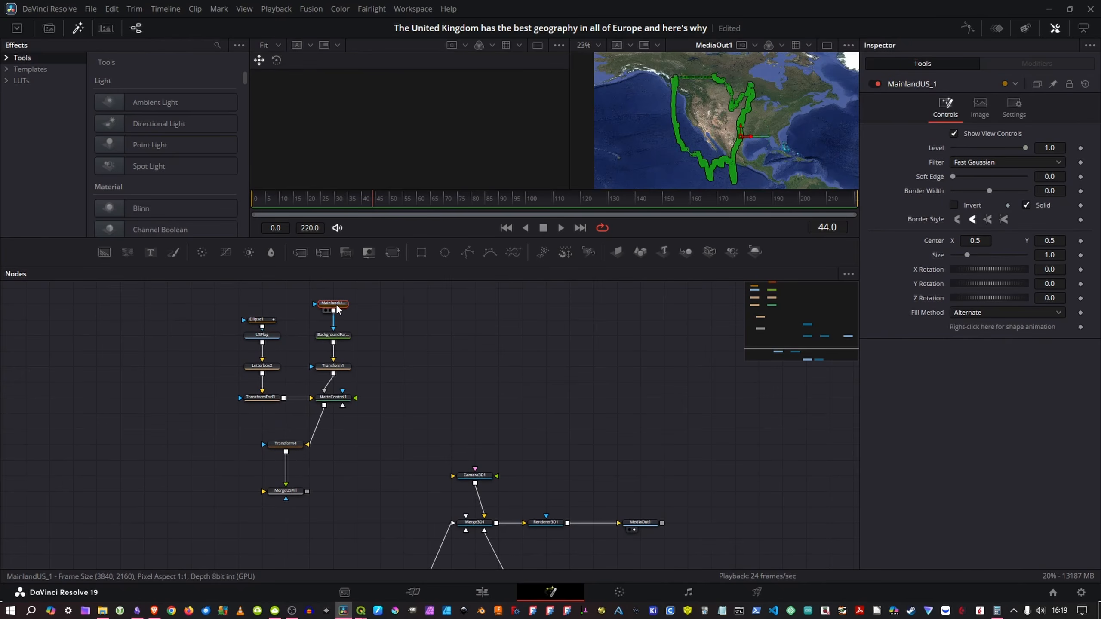
{"action": "key", "text": "1"}
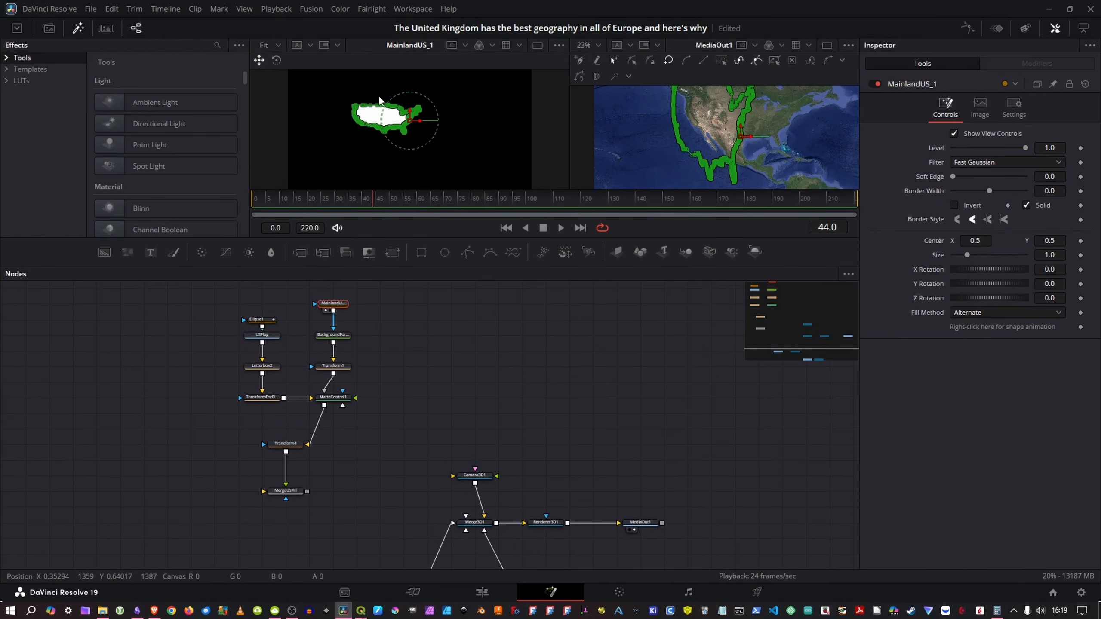
{"action": "left_click", "coordinate": [257, 319]}
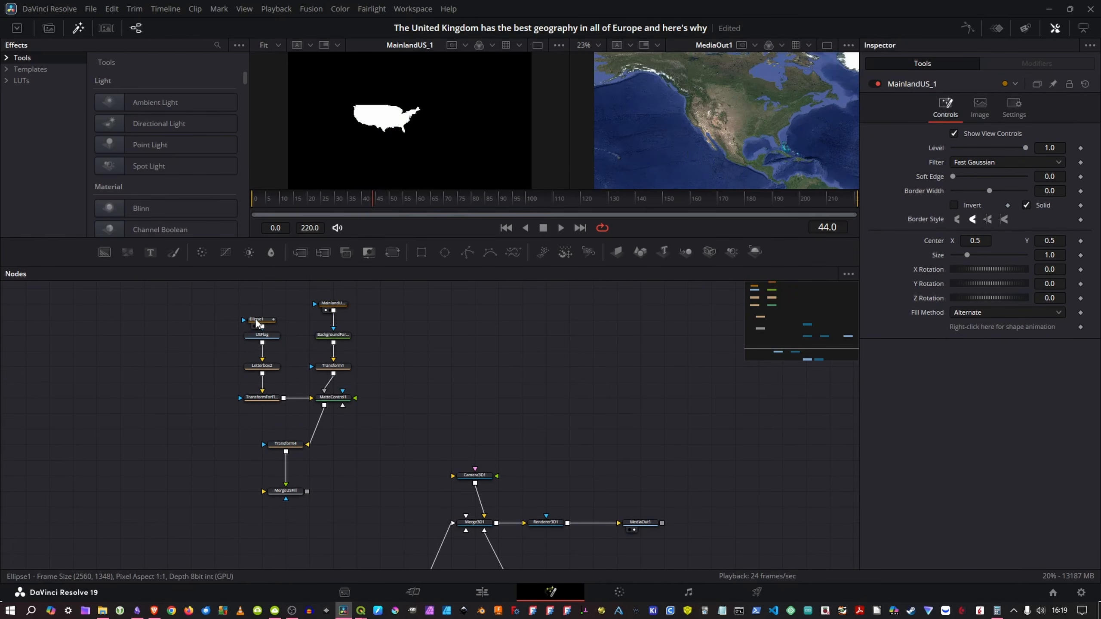
{"action": "key", "text": "1"}
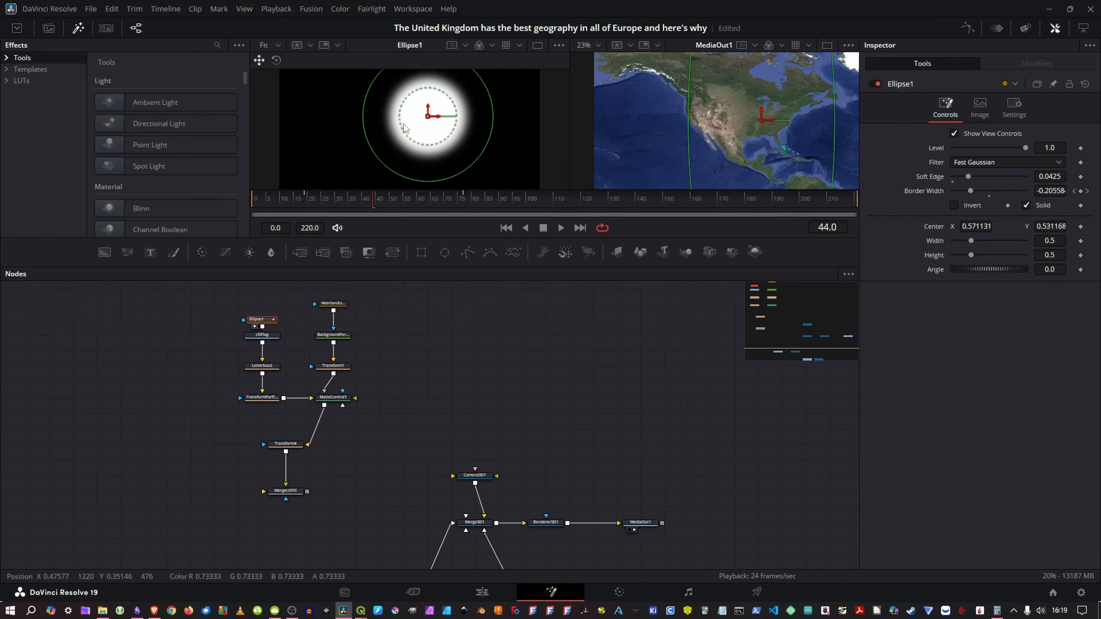
{"action": "left_click", "coordinate": [272, 338]}
{"action": "key", "text": "1"}
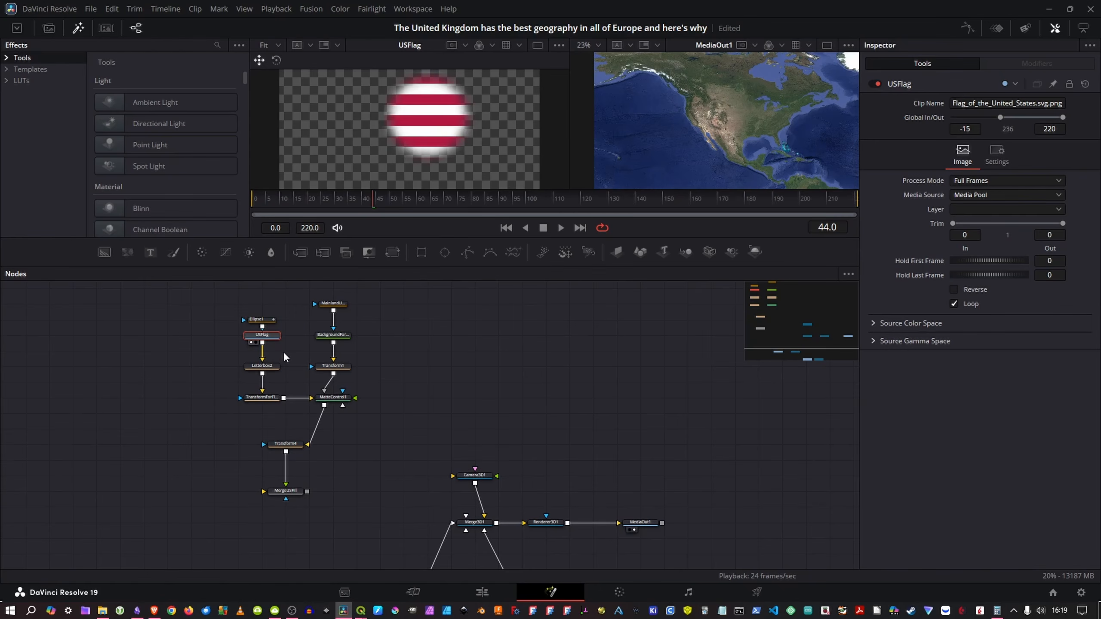
{"action": "left_click", "coordinate": [287, 375]}
Step: Add an Image Plane 3D node after MergeUSFill and connect its output to Merge3D1
{"action": "left_click", "coordinate": [288, 493]}
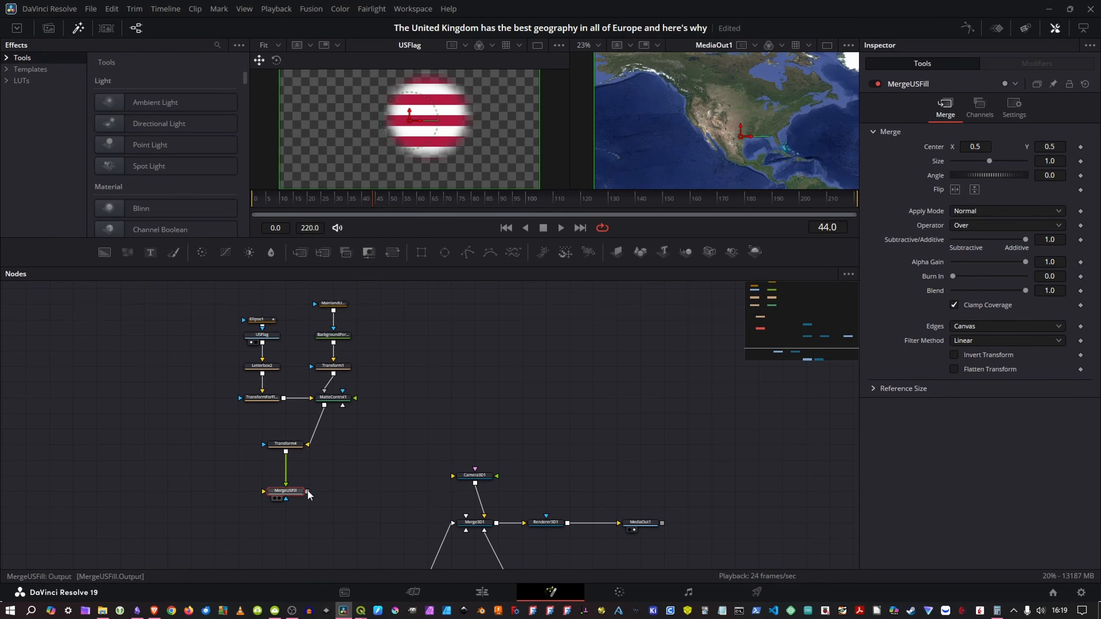
{"action": "scroll", "coordinate": [330, 447], "scroll_direction": "down", "scroll_amount": 5}
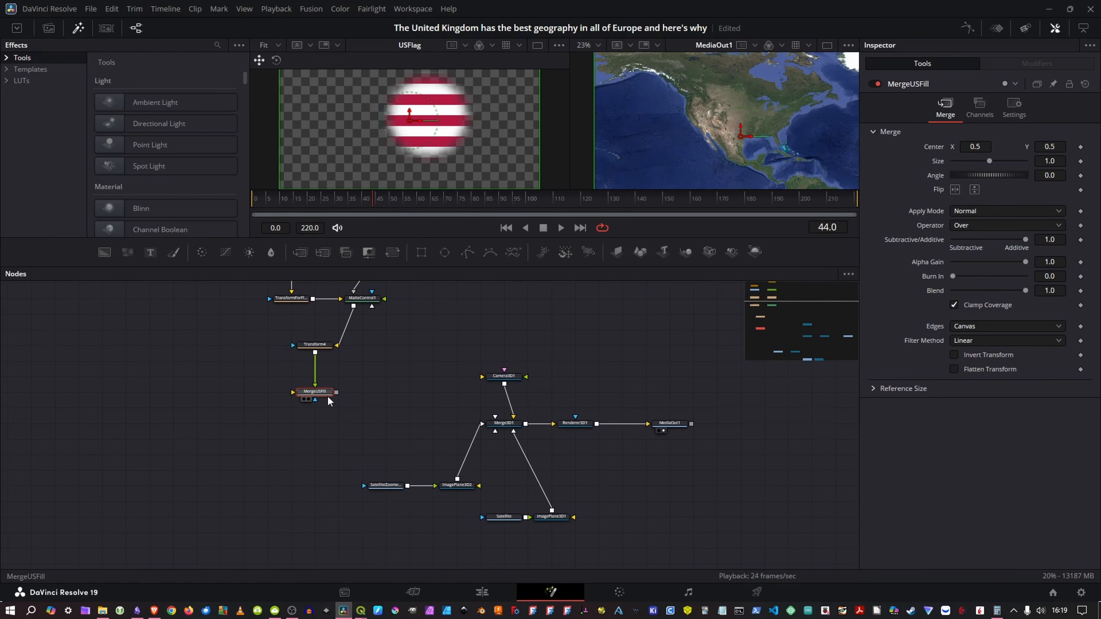
{"action": "key", "text": "shift+space"}
{"action": "type", "text": "merg"}
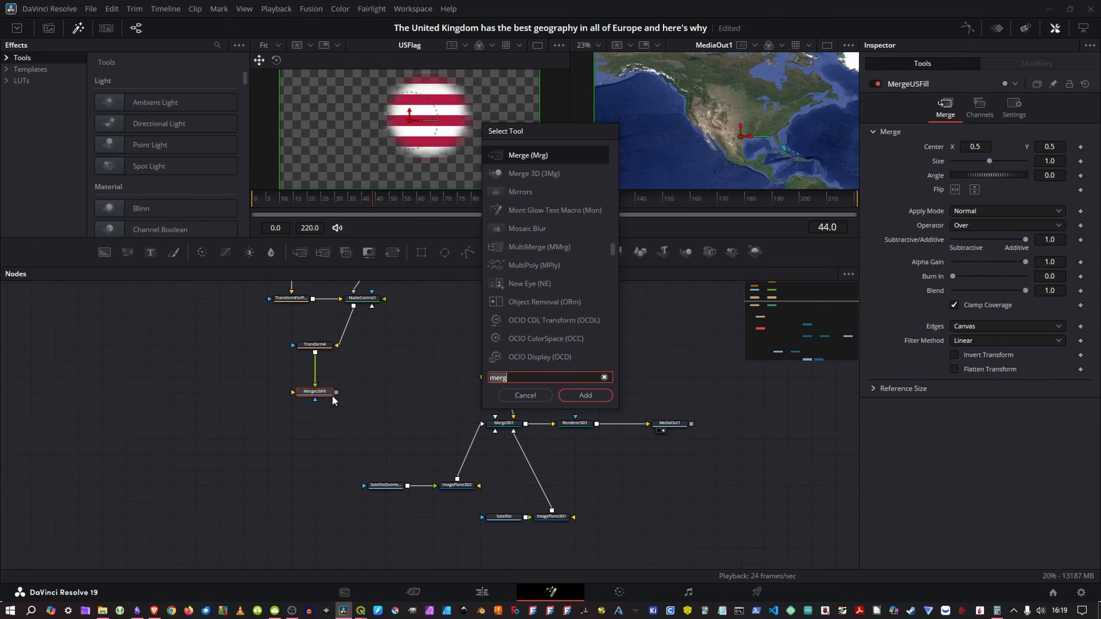
{"action": "type", "text": "ima"}
{"action": "key", "text": "Return"}
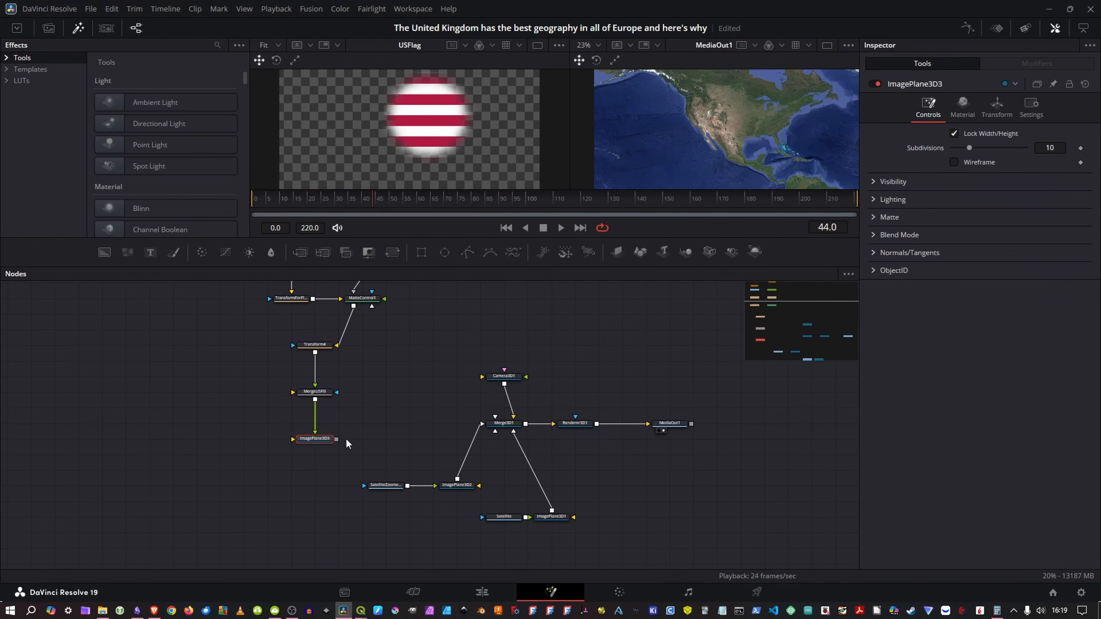
{"action": "left_click_drag", "start_coordinate": [337, 439], "coordinate": [503, 423]}
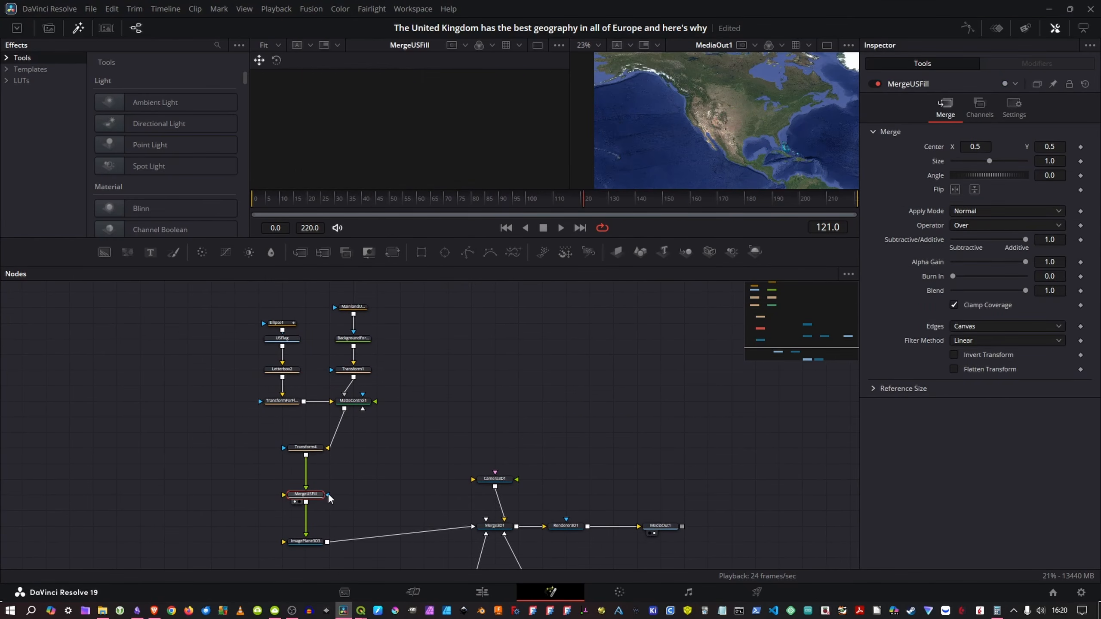
Step: Reroute the Transform4 output from MergeUSFill's foreground input to its background input
{"action": "left_click_drag", "start_coordinate": [305, 479], "coordinate": [285, 498]}
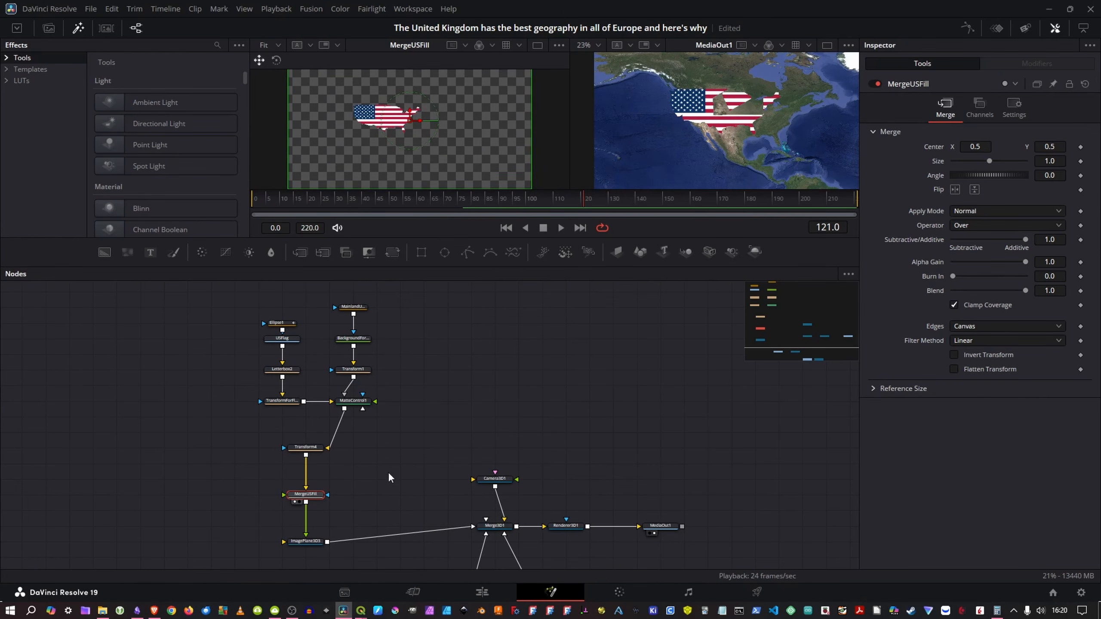
{"action": "left_click_drag", "start_coordinate": [407, 427], "coordinate": [371, 443]}
Step: Delete the preset's MainlandUS_1 polygon node
{"action": "left_click", "coordinate": [247, 330]}
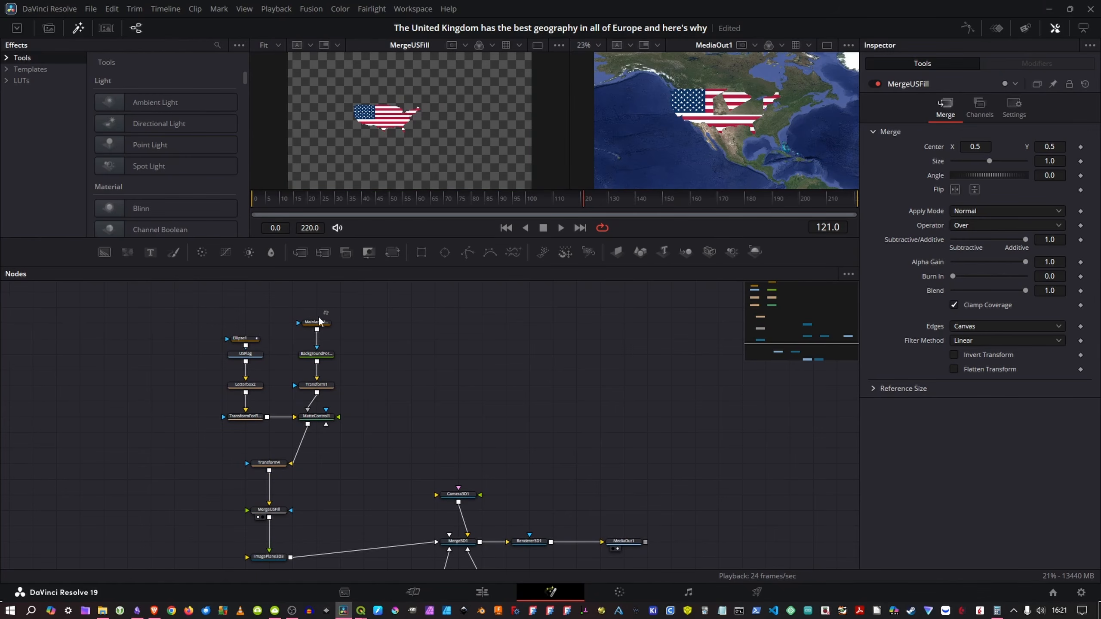
{"action": "left_click", "coordinate": [302, 326]}
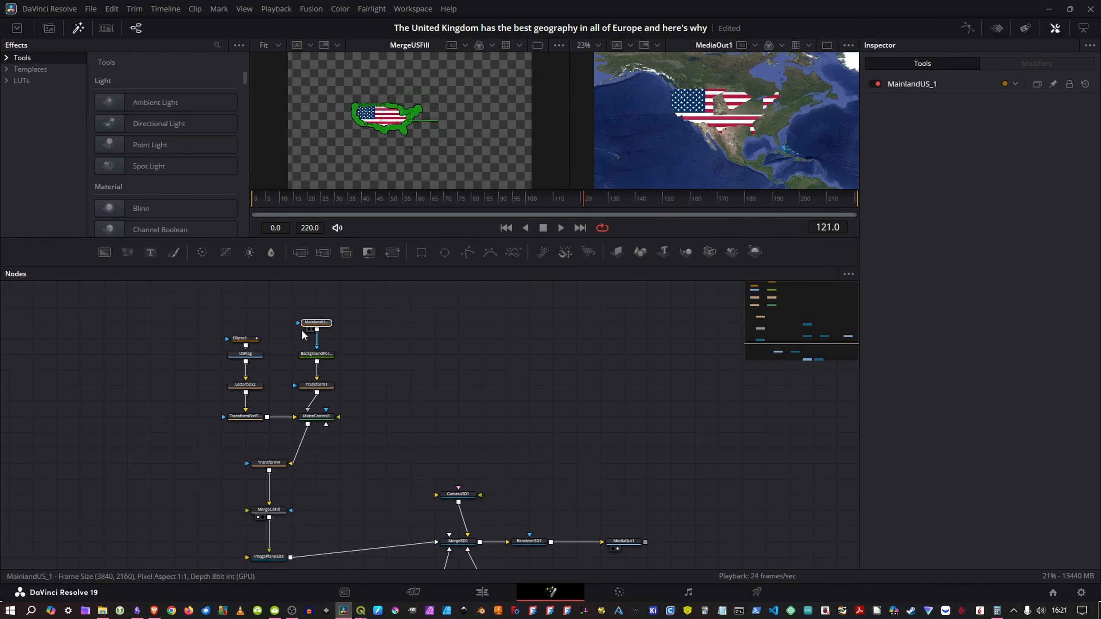
{"action": "key", "text": "Delete"}
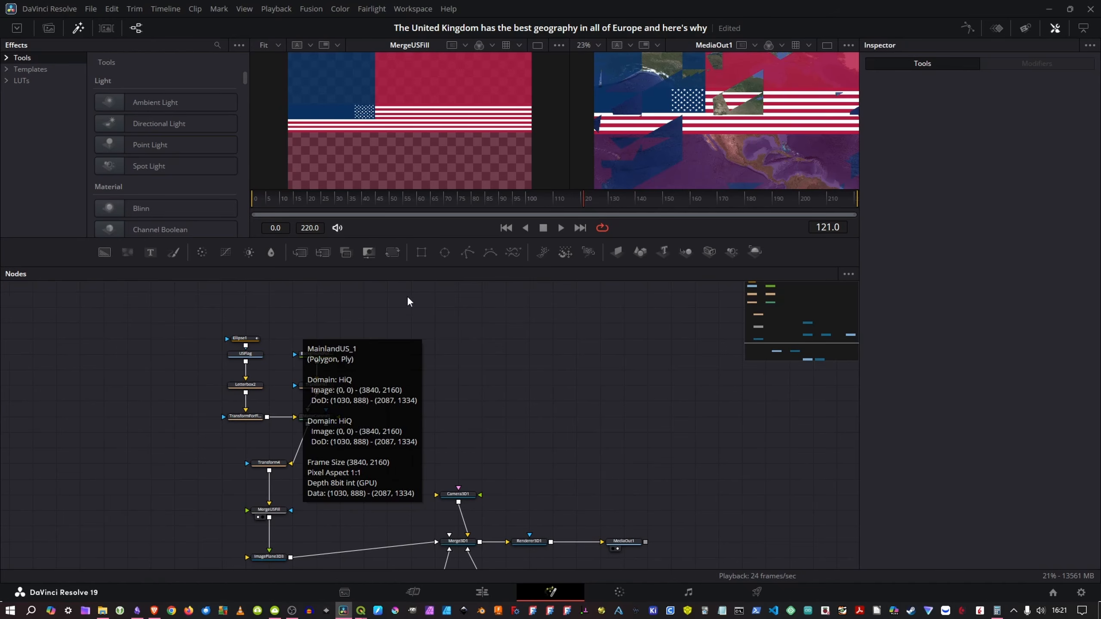
{"action": "left_click_drag", "start_coordinate": [286, 416], "coordinate": [317, 359]}
Step: Set the Z translation of ImagePlane3D3 to 0.01
{"action": "left_click", "coordinate": [297, 500]}
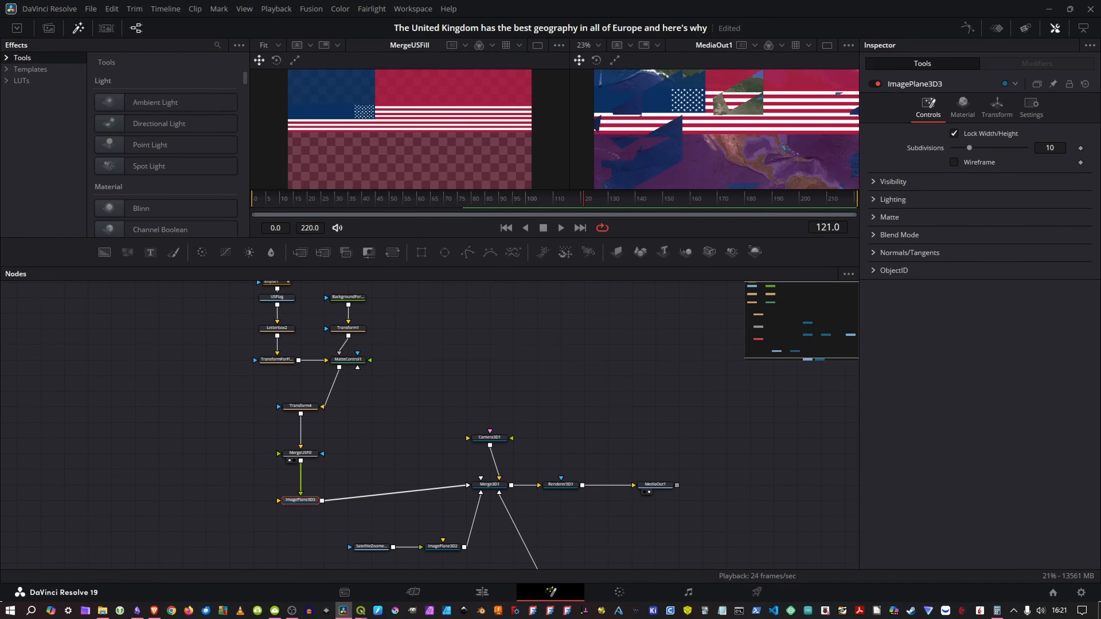
{"action": "left_click", "coordinate": [996, 105]}
{"action": "left_click", "coordinate": [1060, 174]}
{"action": "type", "text": "001"}
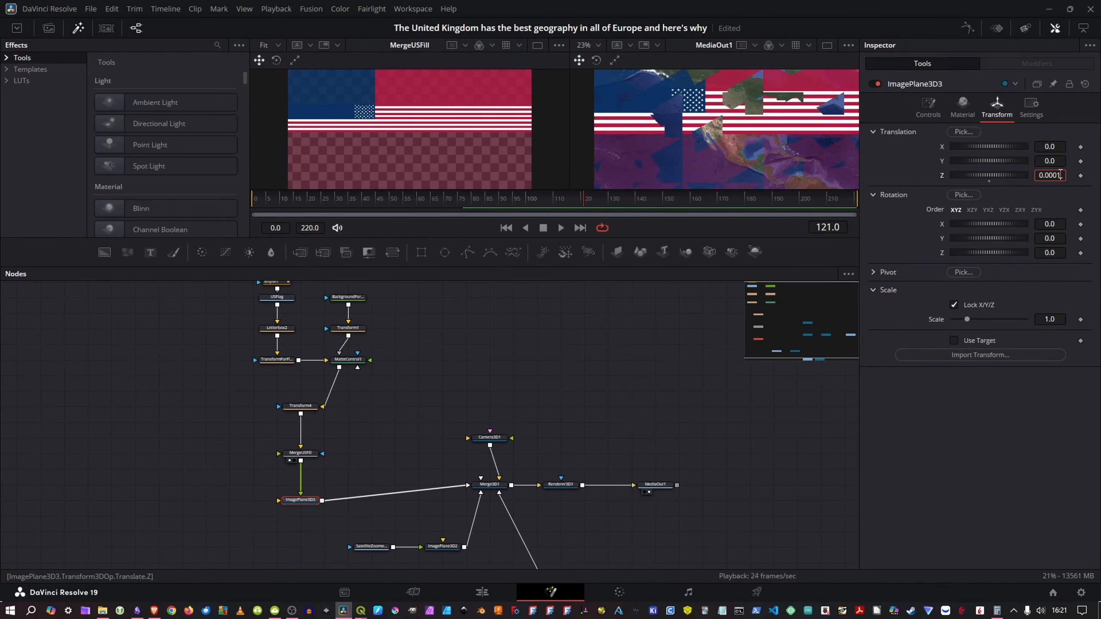
{"action": "double_click", "coordinate": [1060, 175]}
{"action": "left_click", "coordinate": [1058, 175]}
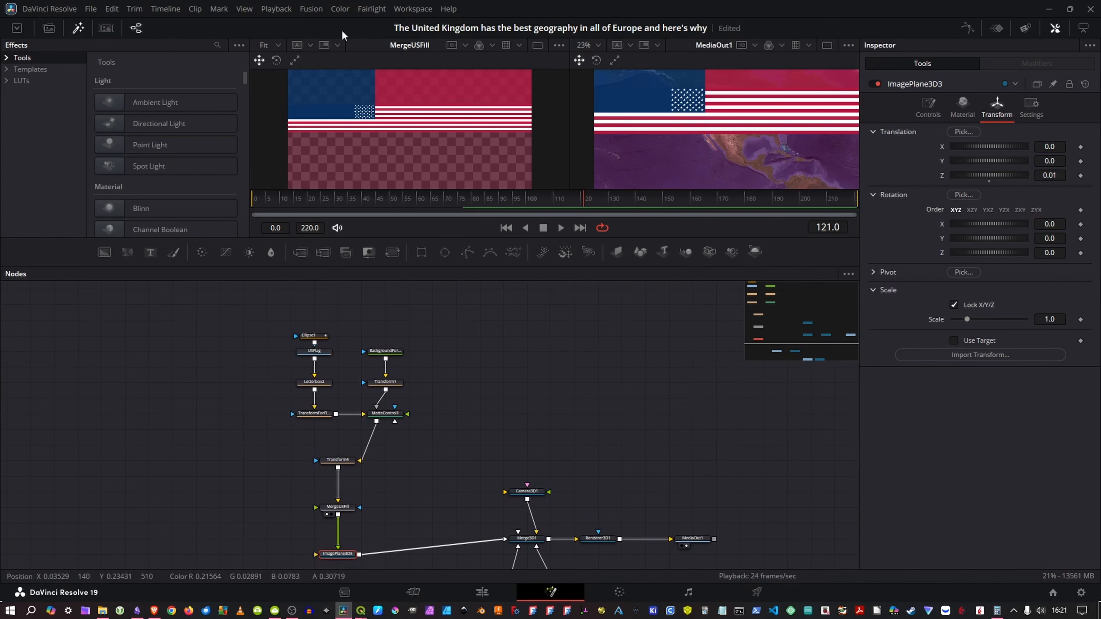
Step: Import USSVG.svg into the Fusion composition with an image size of 1228.8 by 691.2
{"action": "left_click", "coordinate": [312, 10]}
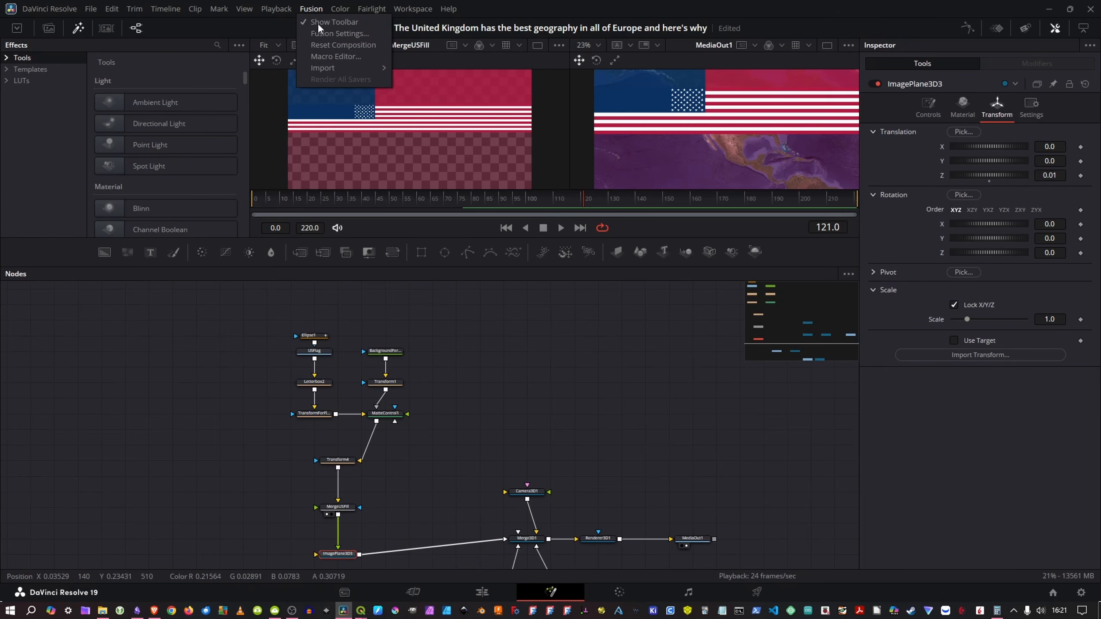
{"action": "mouse_move", "coordinate": [324, 67]}
{"action": "left_click", "coordinate": [418, 113]}
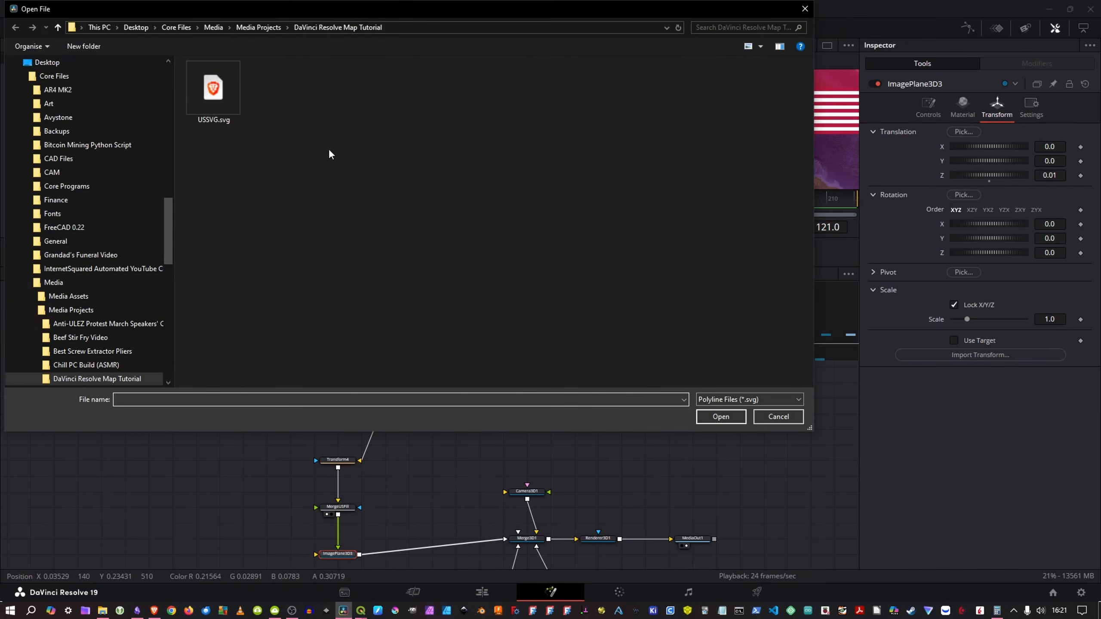
{"action": "left_click", "coordinate": [225, 103]}
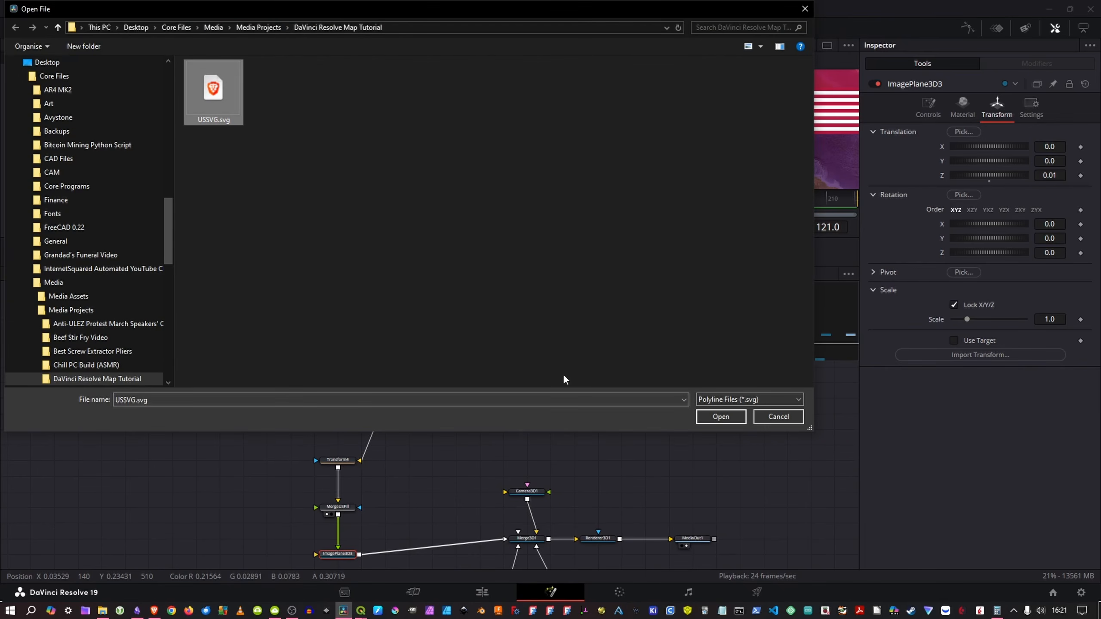
{"action": "left_click", "coordinate": [723, 416]}
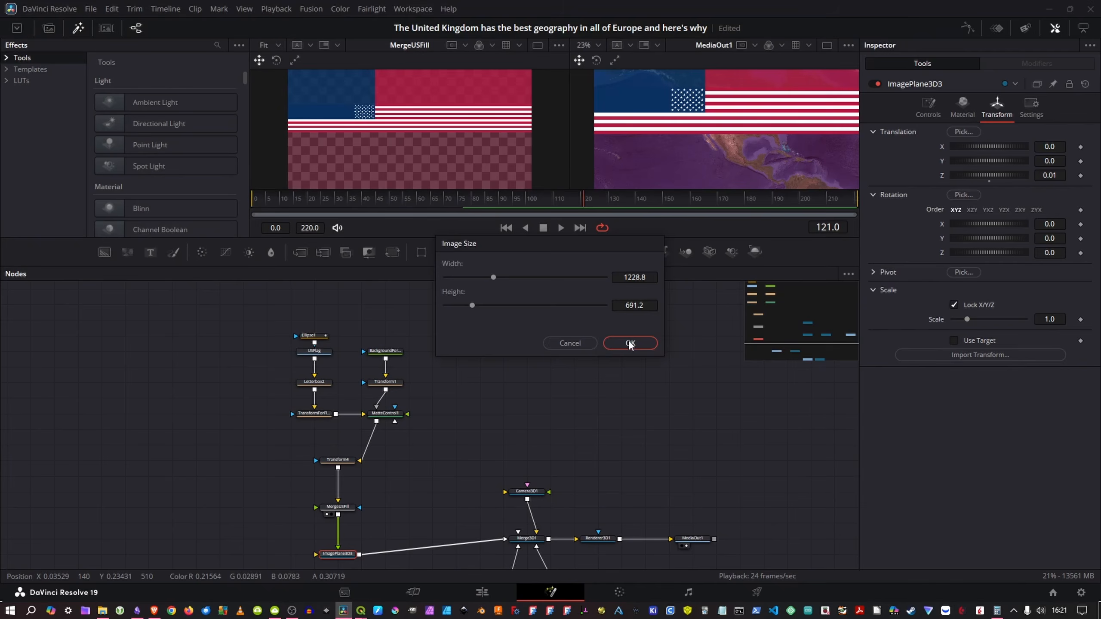
{"action": "left_click", "coordinate": [634, 344]}
Step: Ungroup the imported SVG group into its individual path, background and merge nodes
{"action": "left_click_drag", "start_coordinate": [242, 473], "coordinate": [386, 414]}
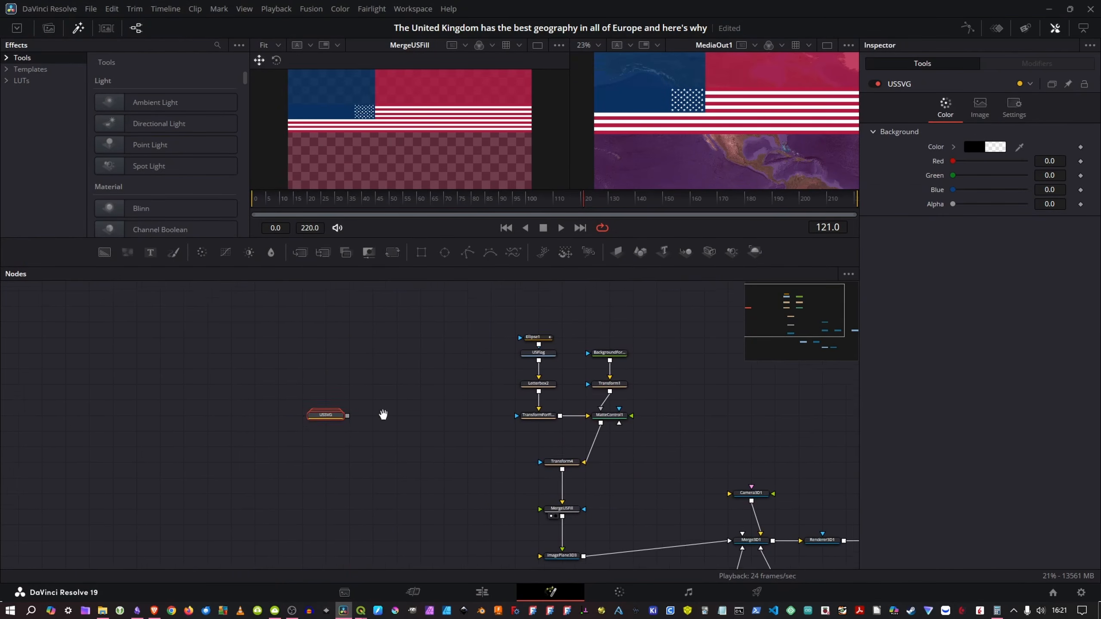
{"action": "right_click", "coordinate": [326, 416]}
{"action": "left_click", "coordinate": [374, 194]}
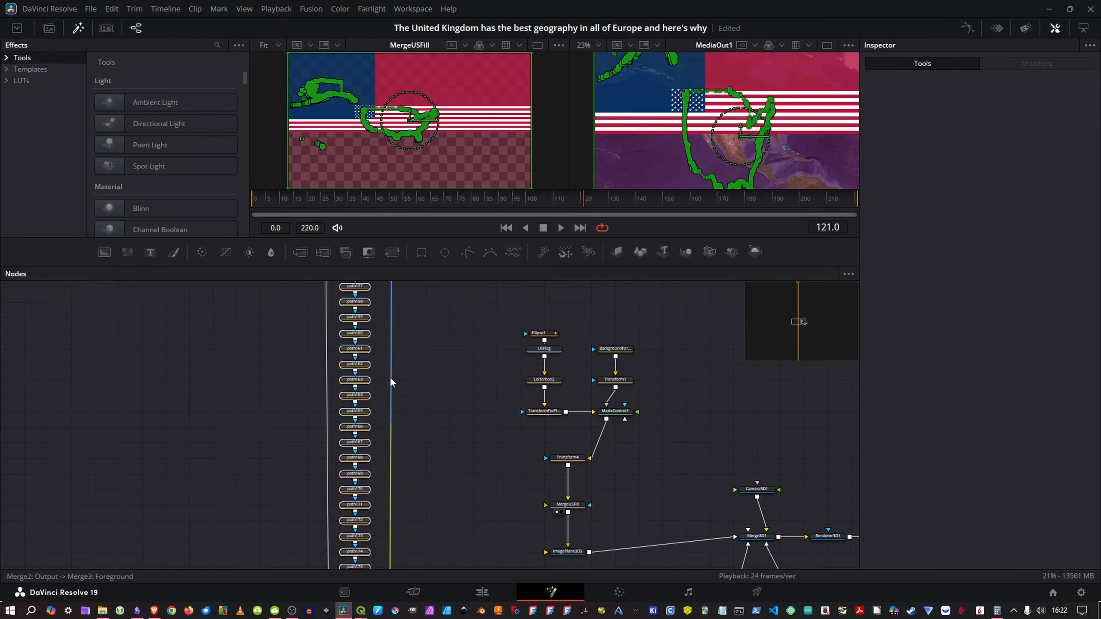
Step: Look through the imported path nodes for the mainland US outline and show path3 in the viewer
{"action": "scroll", "coordinate": [415, 395], "scroll_direction": "up", "scroll_amount": 5}
{"action": "scroll", "coordinate": [415, 393], "scroll_direction": "down", "scroll_amount": 3}
{"action": "scroll", "coordinate": [413, 440], "scroll_direction": "up", "scroll_amount": 8}
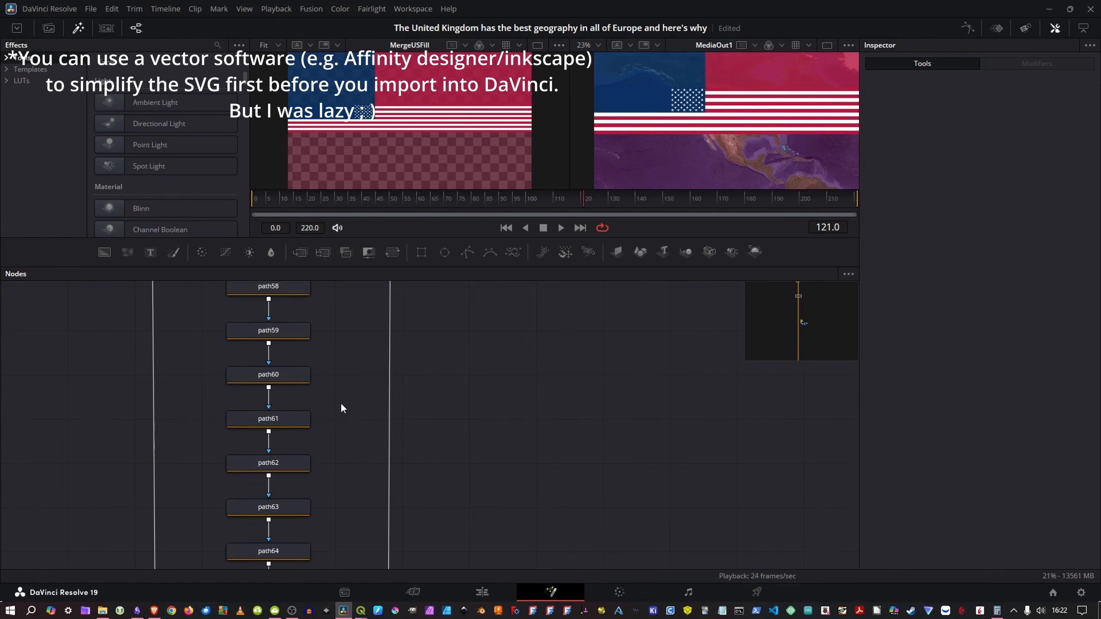
{"action": "scroll", "coordinate": [340, 408], "scroll_direction": "down", "scroll_amount": 5}
{"action": "scroll", "coordinate": [403, 447], "scroll_direction": "up", "scroll_amount": 1}
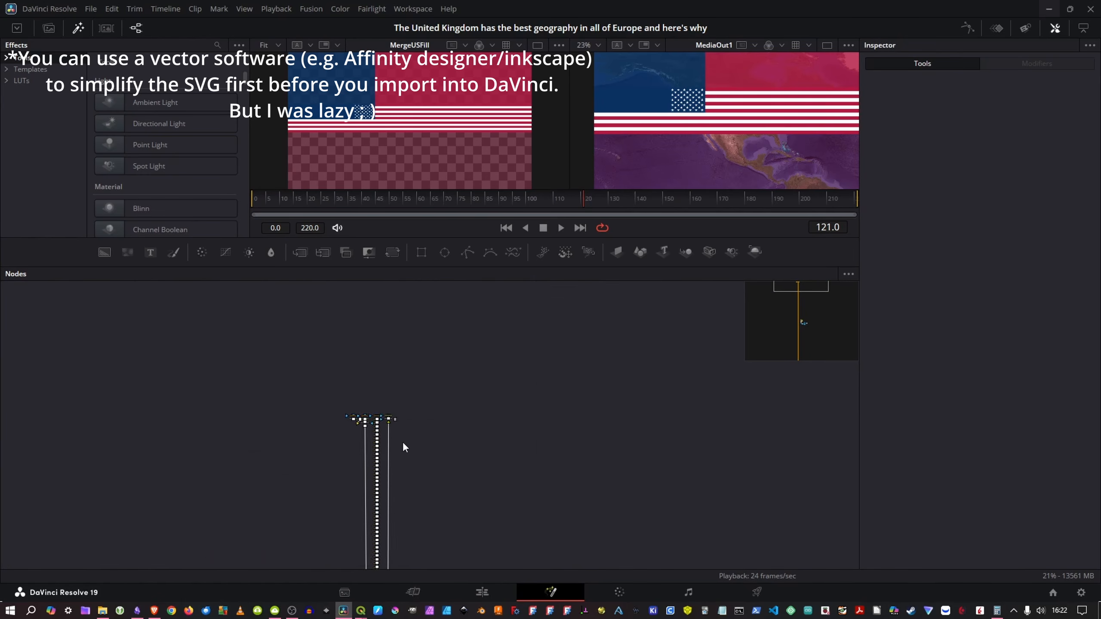
{"action": "scroll", "coordinate": [390, 451], "scroll_direction": "up", "scroll_amount": 6}
{"action": "left_click", "coordinate": [353, 427]}
{"action": "key", "text": "1"}
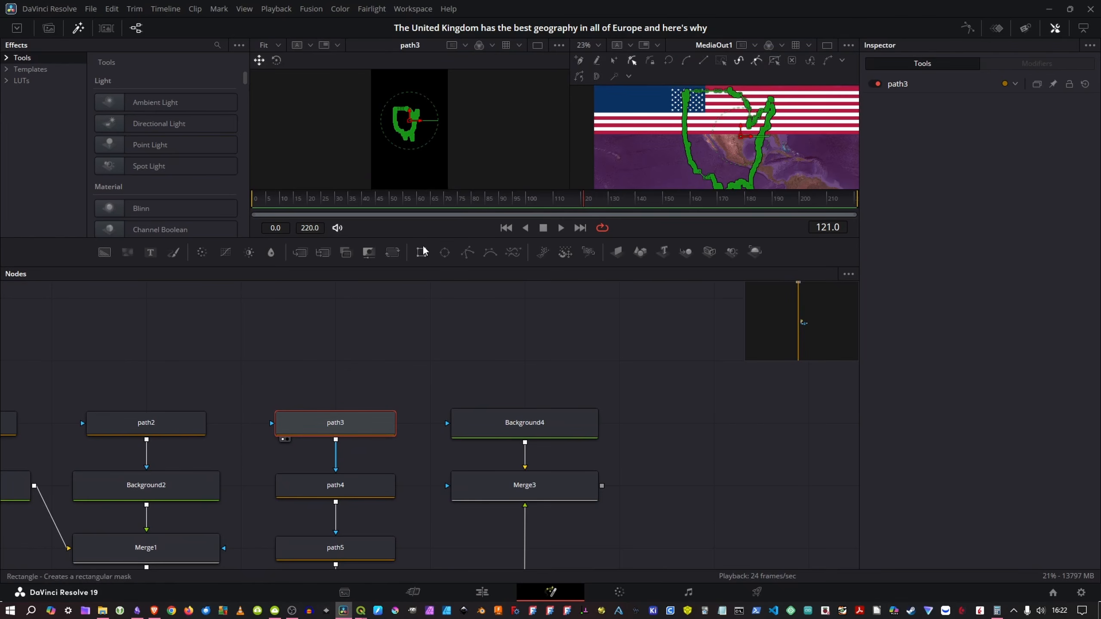
Step: Delete the long chain of surplus path nodes below path3, starting with path4
{"action": "scroll", "coordinate": [394, 403], "scroll_direction": "down", "scroll_amount": 3}
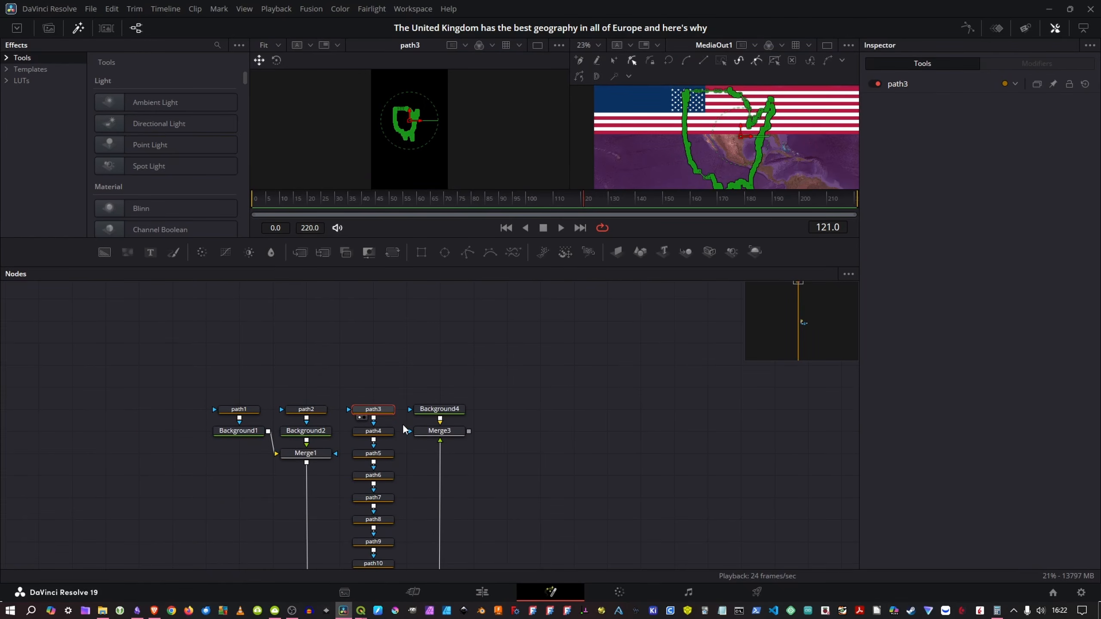
{"action": "mouse_move", "coordinate": [401, 424]}
{"action": "left_mouse_down"}
{"action": "mouse_move", "coordinate": [397, 507]}
{"action": "mouse_move", "coordinate": [371, 590]}
{"action": "mouse_move", "coordinate": [361, 590]}
{"action": "mouse_move", "coordinate": [406, 413]}
{"action": "left_mouse_up"}
{"action": "left_click_drag", "start_coordinate": [365, 256], "coordinate": [395, 311]}
{"action": "key", "text": "Delete"}
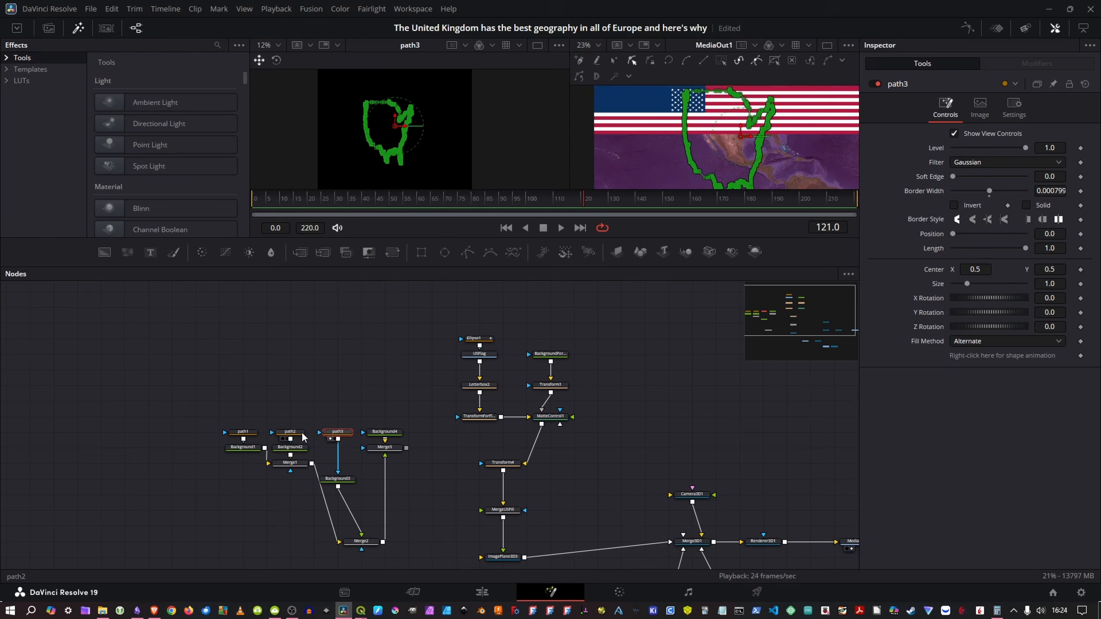
Step: Compare path1, path2 and path3 in the viewer and rename path3 to USSHAPE
{"action": "left_click", "coordinate": [299, 433]}
{"action": "key", "text": "1"}
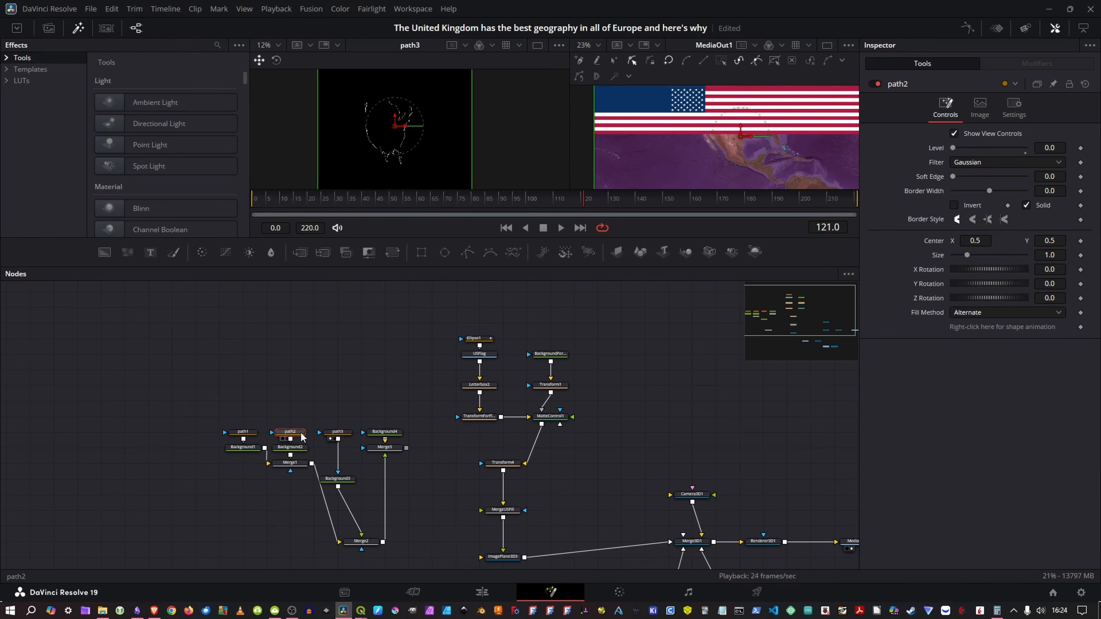
{"action": "left_click", "coordinate": [245, 432]}
{"action": "key", "text": "1"}
{"action": "left_click", "coordinate": [288, 431]}
{"action": "left_click", "coordinate": [329, 432]}
{"action": "key", "text": "1"}
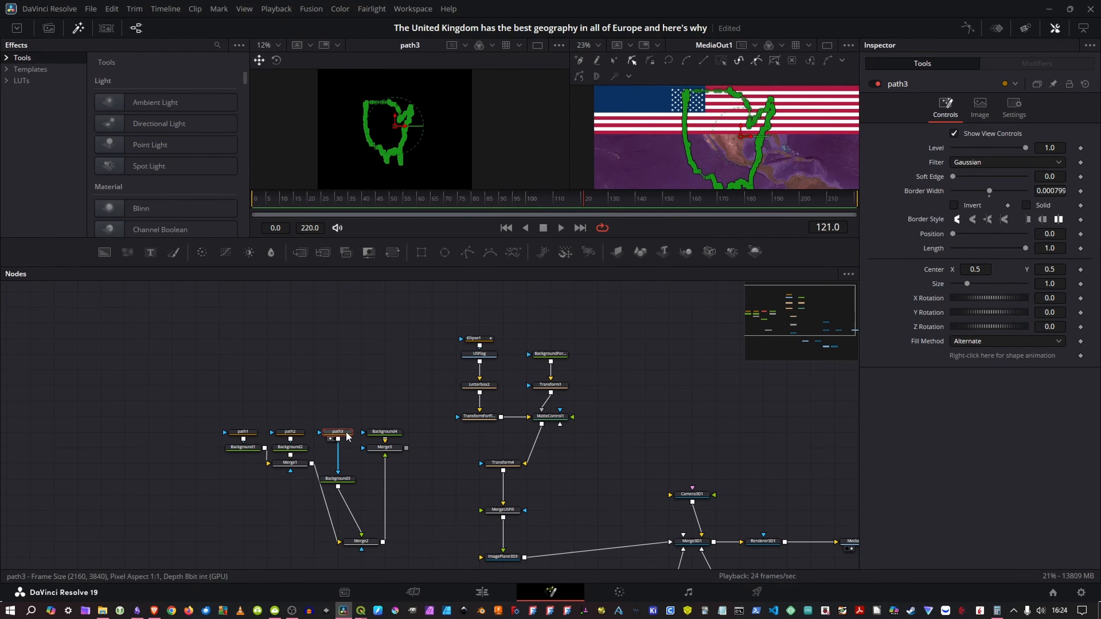
{"action": "key", "text": "F2"}
{"action": "type", "text": "USSHAPE"}
{"action": "key", "text": "Return"}
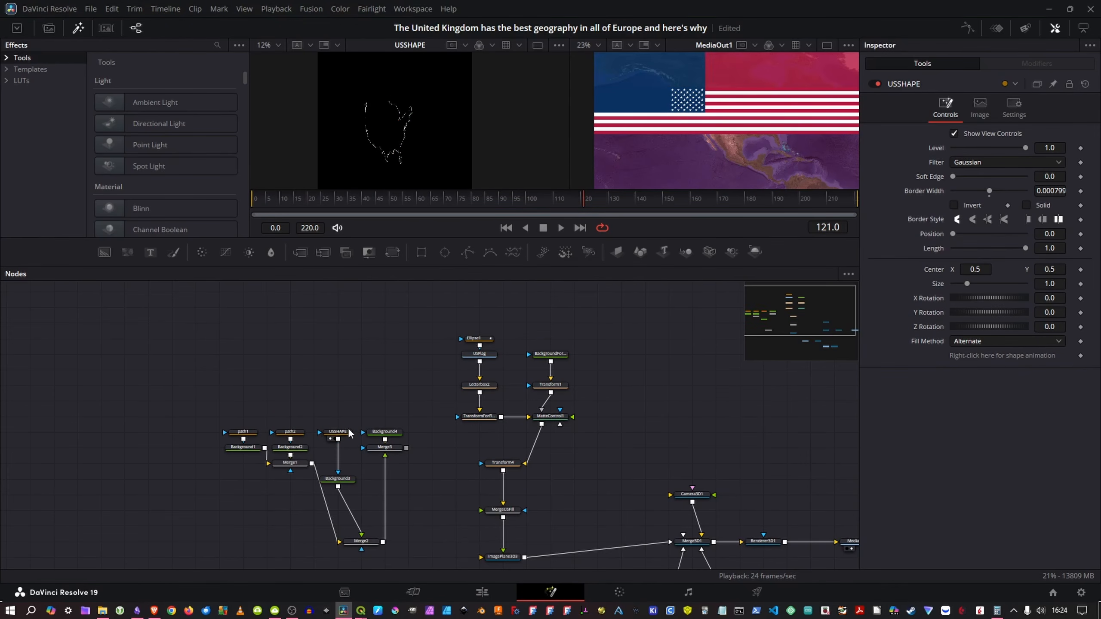
Step: Disconnect USSHAPE from Background3 and connect it to BackgroundForResolution as its mask
{"action": "left_click", "coordinate": [344, 434]}
{"action": "left_click", "coordinate": [338, 461]}
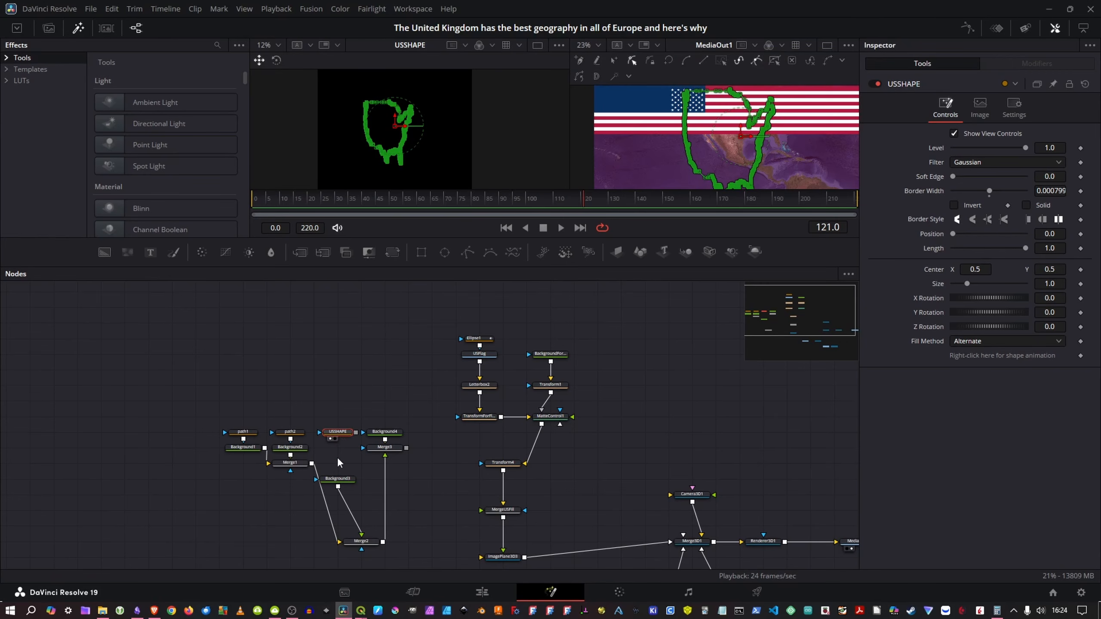
{"action": "left_click", "coordinate": [348, 443]}
{"action": "left_click_drag", "start_coordinate": [342, 435], "coordinate": [550, 355]}
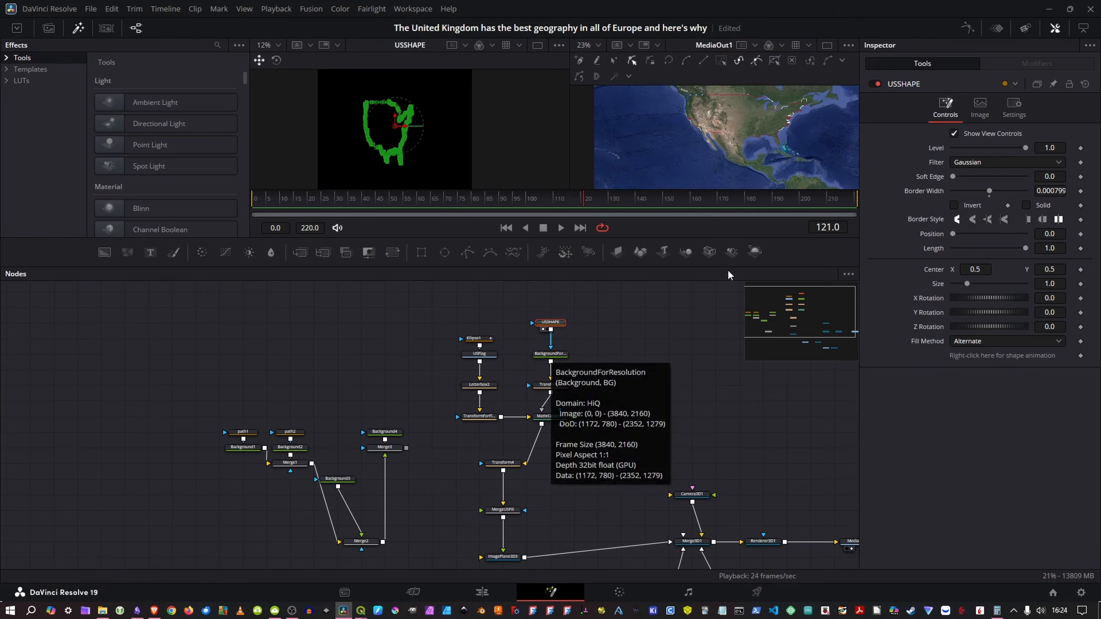
Step: Select all points of the USSHAPE outline, close its polyline and turn on the Solid fill
{"action": "scroll", "coordinate": [724, 284], "scroll_direction": "up", "scroll_amount": 4}
{"action": "scroll", "coordinate": [738, 160], "scroll_direction": "up", "scroll_amount": 4}
{"action": "scroll", "coordinate": [738, 160], "scroll_direction": "up", "scroll_amount": 2}
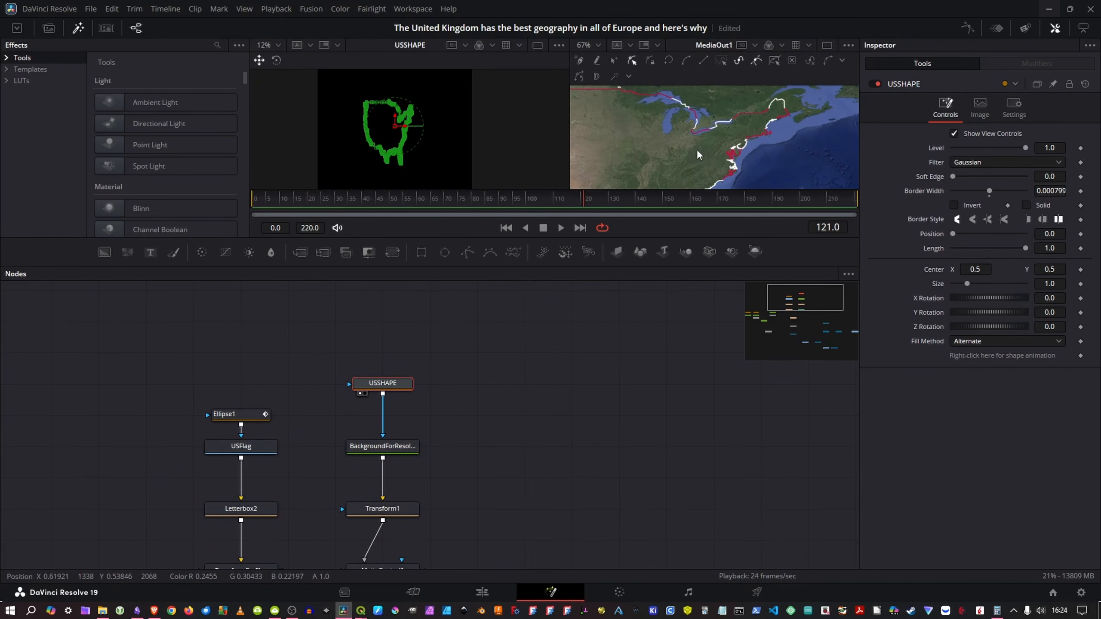
{"action": "scroll", "coordinate": [696, 148], "scroll_direction": "down", "scroll_amount": 2}
{"action": "scroll", "coordinate": [702, 146], "scroll_direction": "down", "scroll_amount": 2}
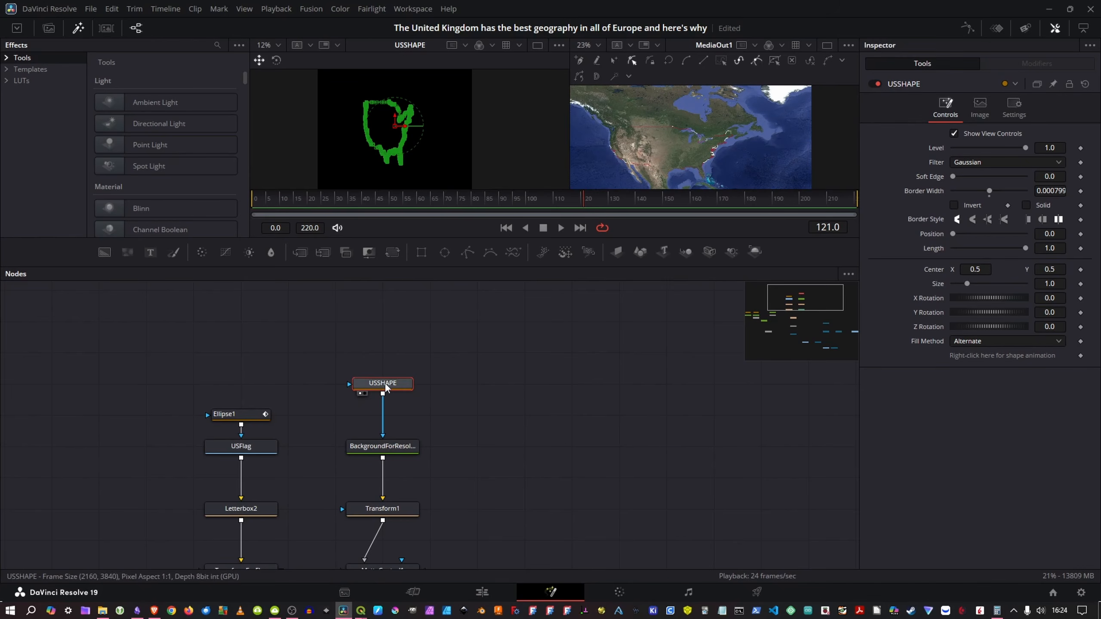
{"action": "left_click_drag", "start_coordinate": [462, 385], "coordinate": [438, 374]}
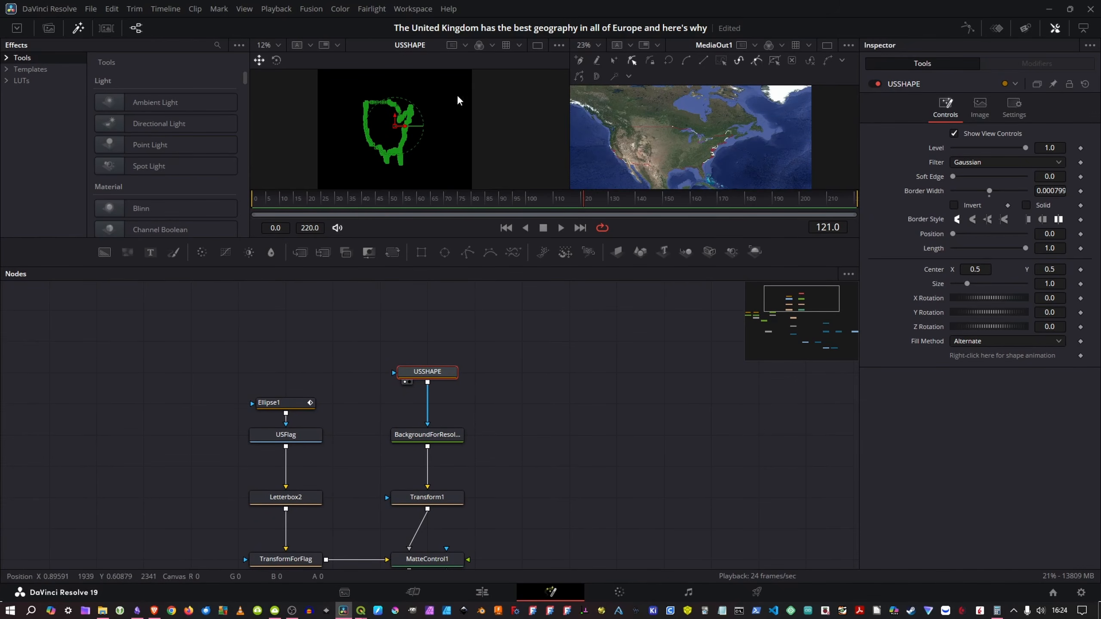
{"action": "left_click_drag", "start_coordinate": [463, 88], "coordinate": [332, 173]}
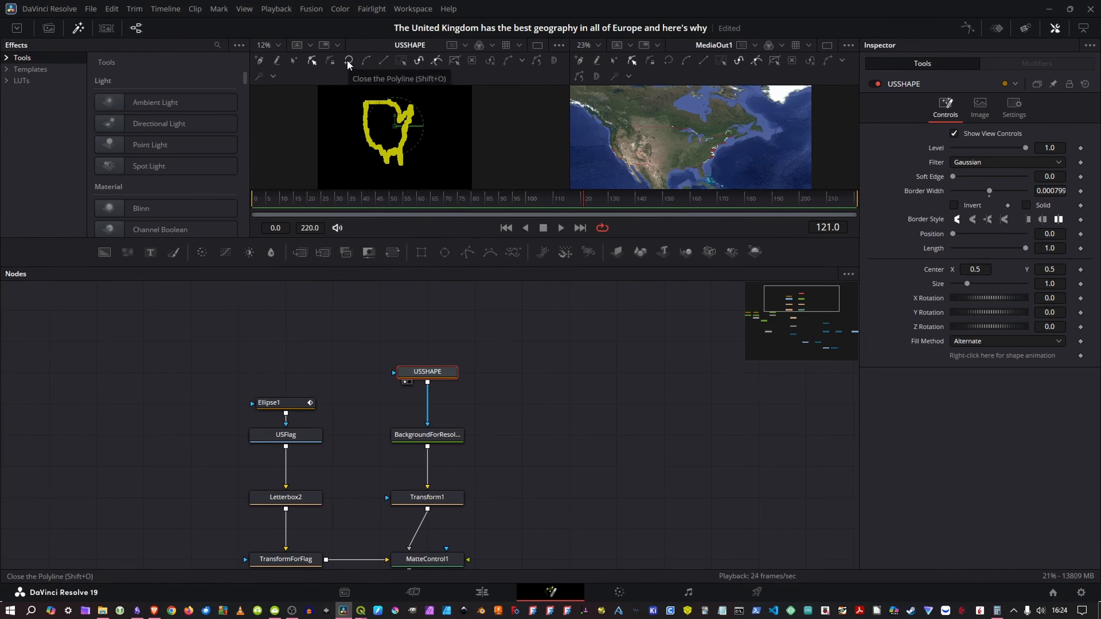
{"action": "left_click", "coordinate": [347, 61]}
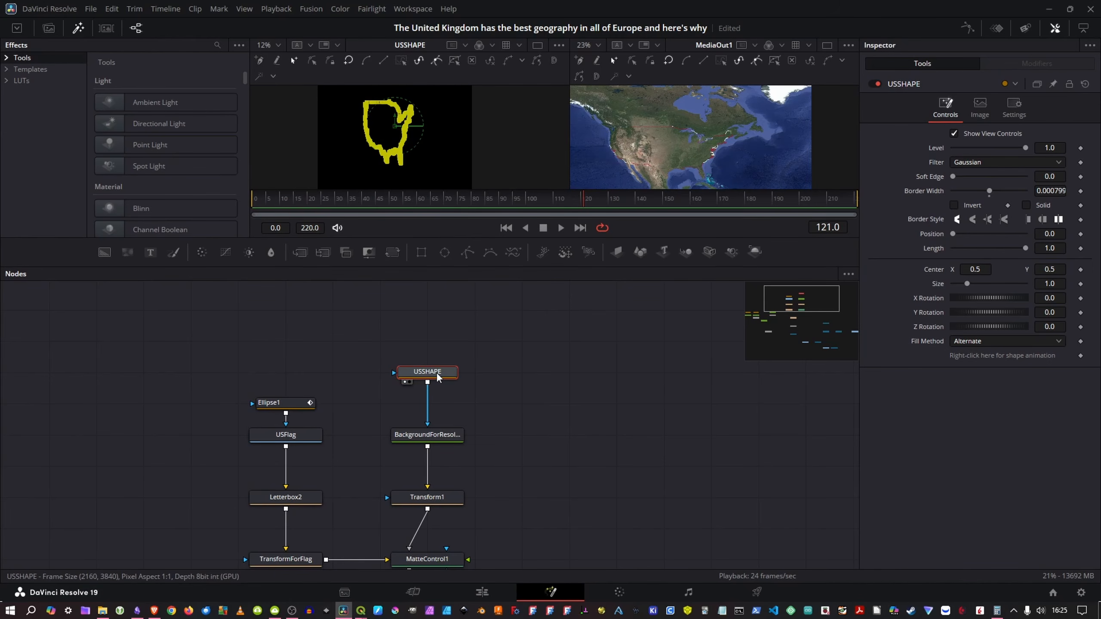
{"action": "left_click", "coordinate": [1026, 204]}
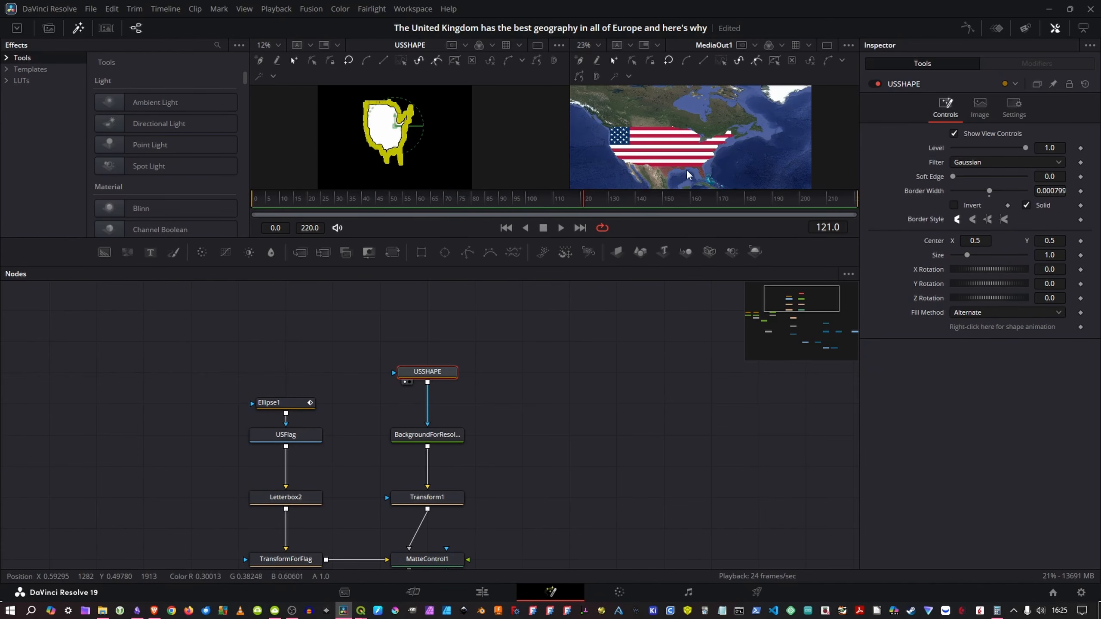
Step: Adjust TransformForFlag to cover the US shape with pivot X 0.574, pivot Y 0.509 and size 0.31
{"action": "left_click", "coordinate": [285, 435]}
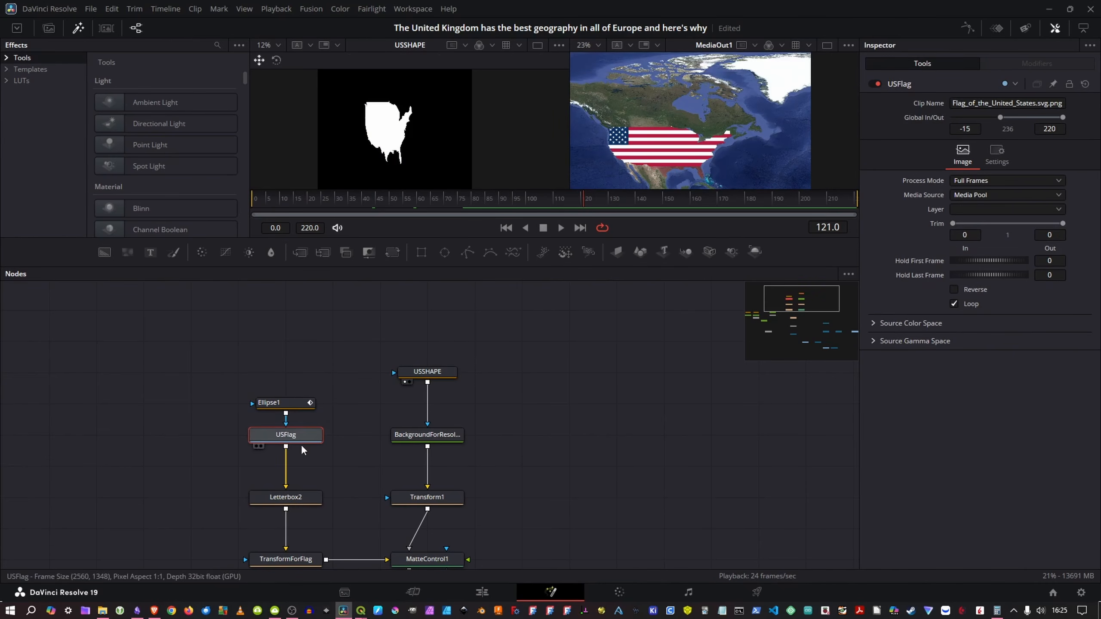
{"action": "left_click", "coordinate": [286, 559]}
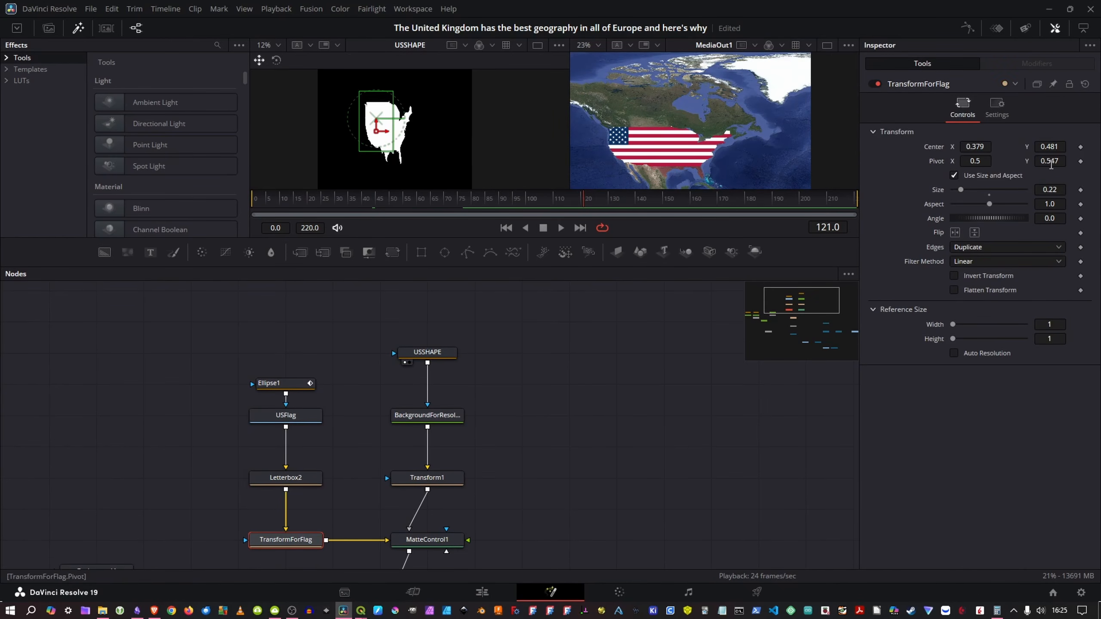
{"action": "left_click_drag", "start_coordinate": [1051, 164], "coordinate": [1034, 164]}
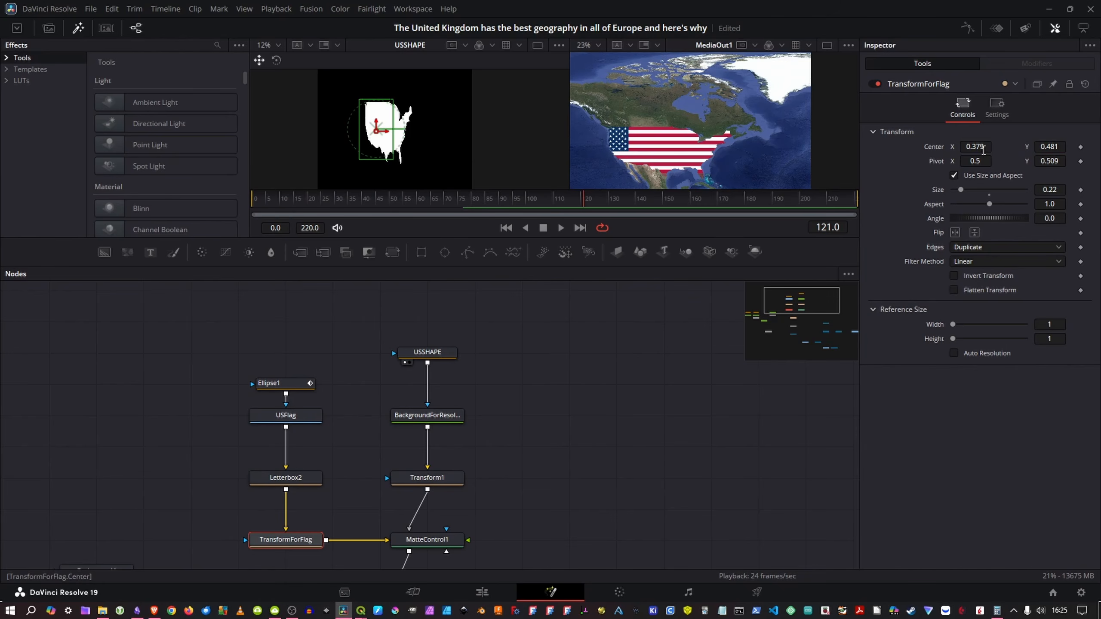
{"action": "left_click_drag", "start_coordinate": [960, 190], "coordinate": [964, 190]}
{"action": "left_click_drag", "start_coordinate": [975, 162], "coordinate": [1007, 162]}
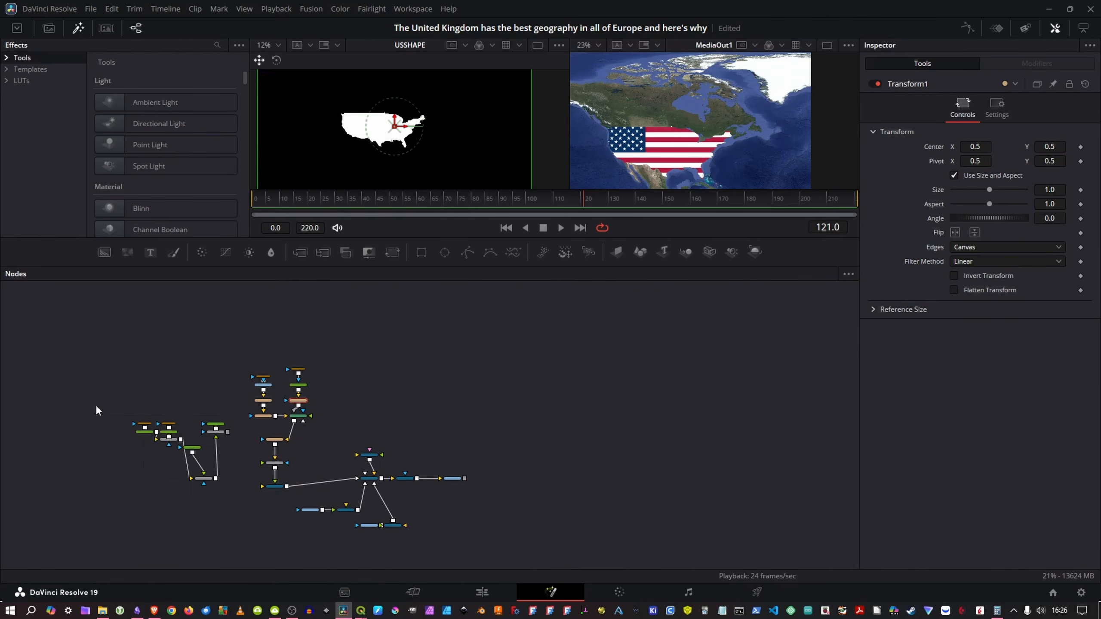
Step: Delete the leftover imported path, Background and Merge nodes, and scrub through the timeline to check the flag animation
{"action": "left_click_drag", "start_coordinate": [79, 390], "coordinate": [232, 557]}
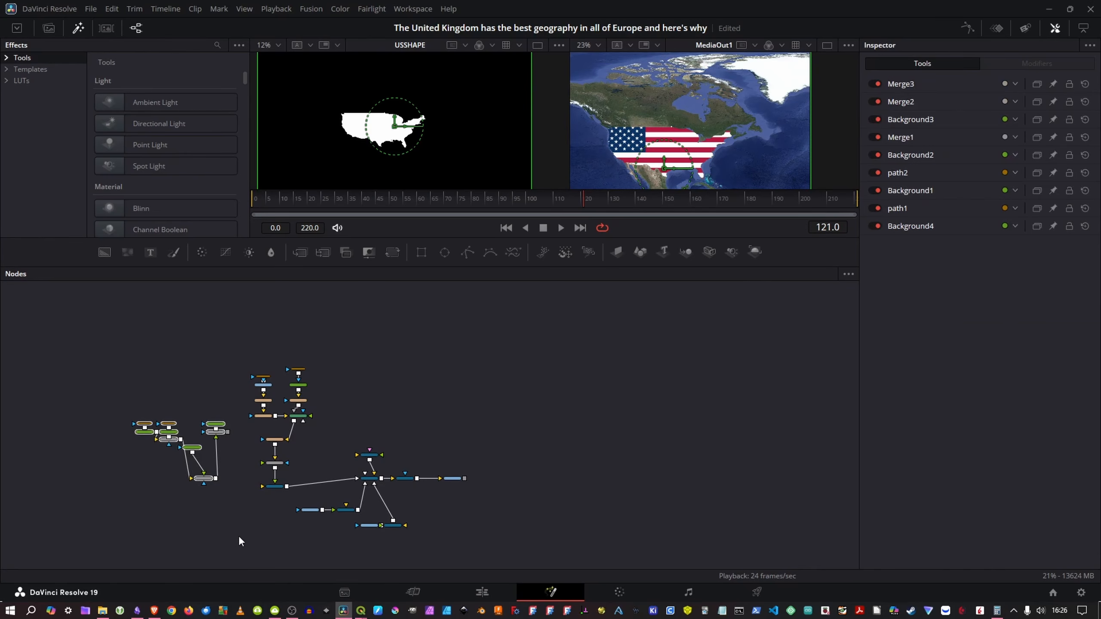
{"action": "key", "text": "Delete"}
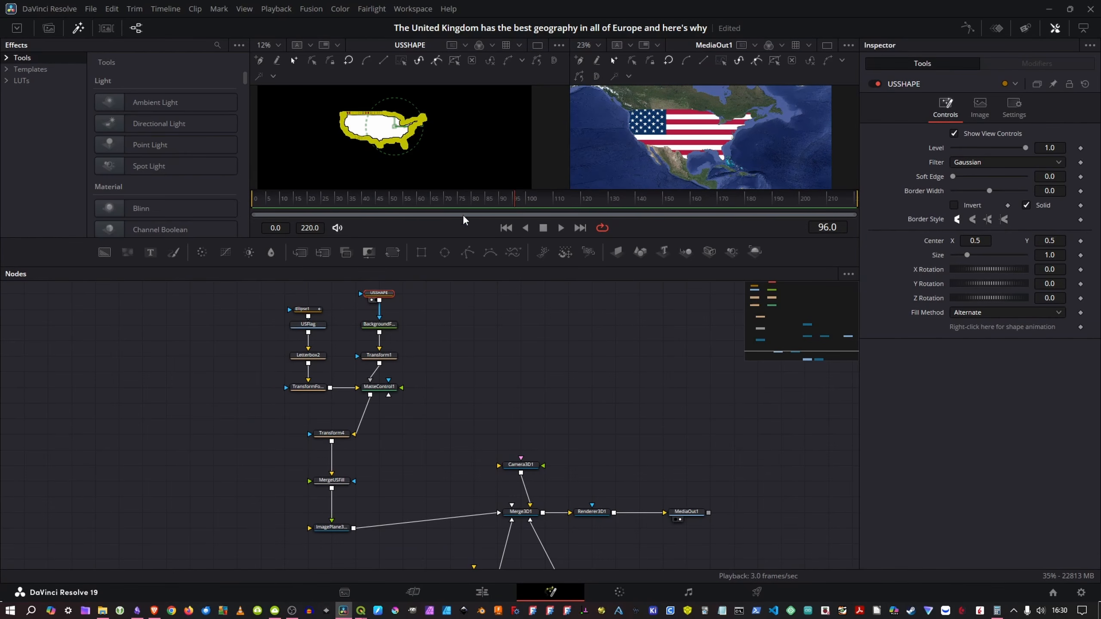
{"action": "left_click_drag", "start_coordinate": [463, 195], "coordinate": [358, 206]}
{"action": "left_click_drag", "start_coordinate": [271, 207], "coordinate": [269, 203]}
{"action": "left_click_drag", "start_coordinate": [352, 199], "coordinate": [482, 207]}
Step: Add an Image Plane 3D node and connect its output to Merge3D1
{"action": "scroll", "coordinate": [440, 287], "scroll_direction": "down", "scroll_amount": 3}
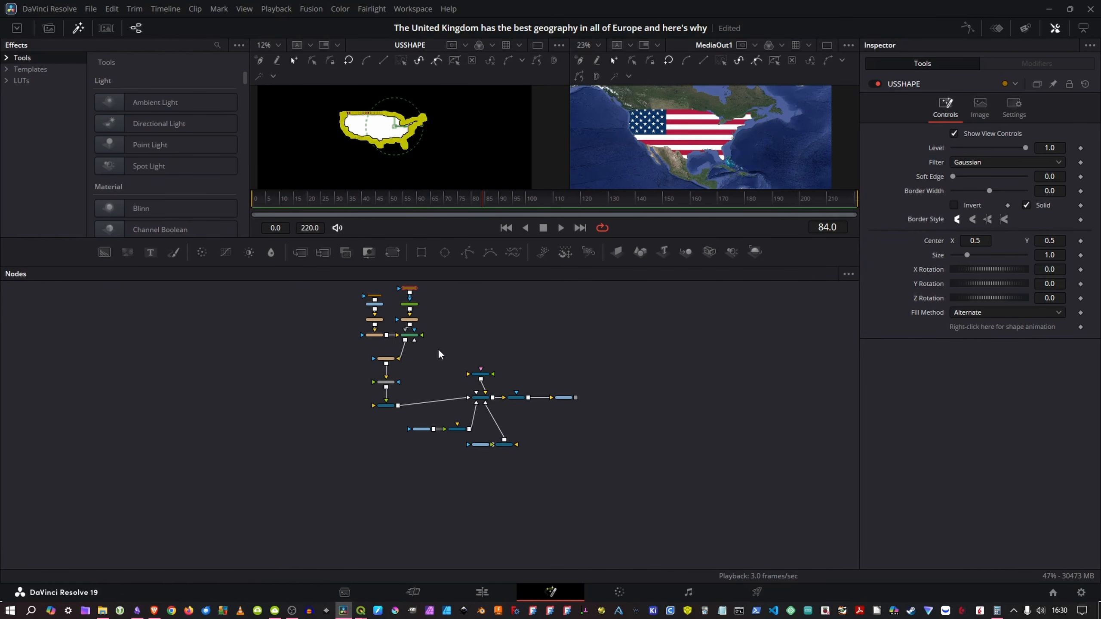
{"action": "scroll", "coordinate": [457, 348], "scroll_direction": "up", "scroll_amount": 3}
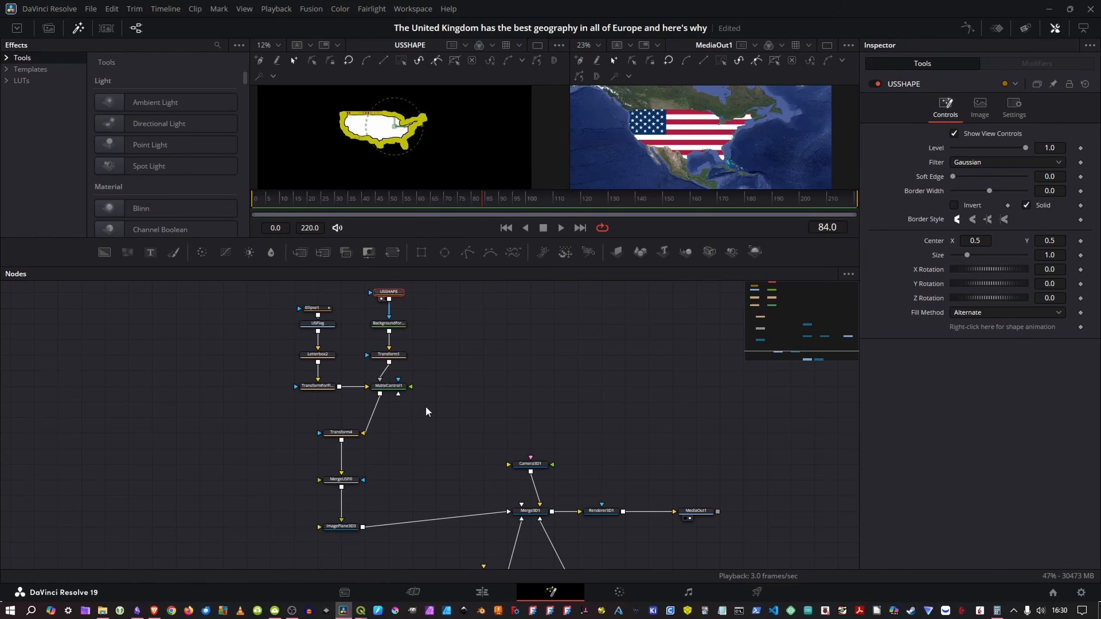
{"action": "left_click_drag", "start_coordinate": [454, 436], "coordinate": [444, 426]}
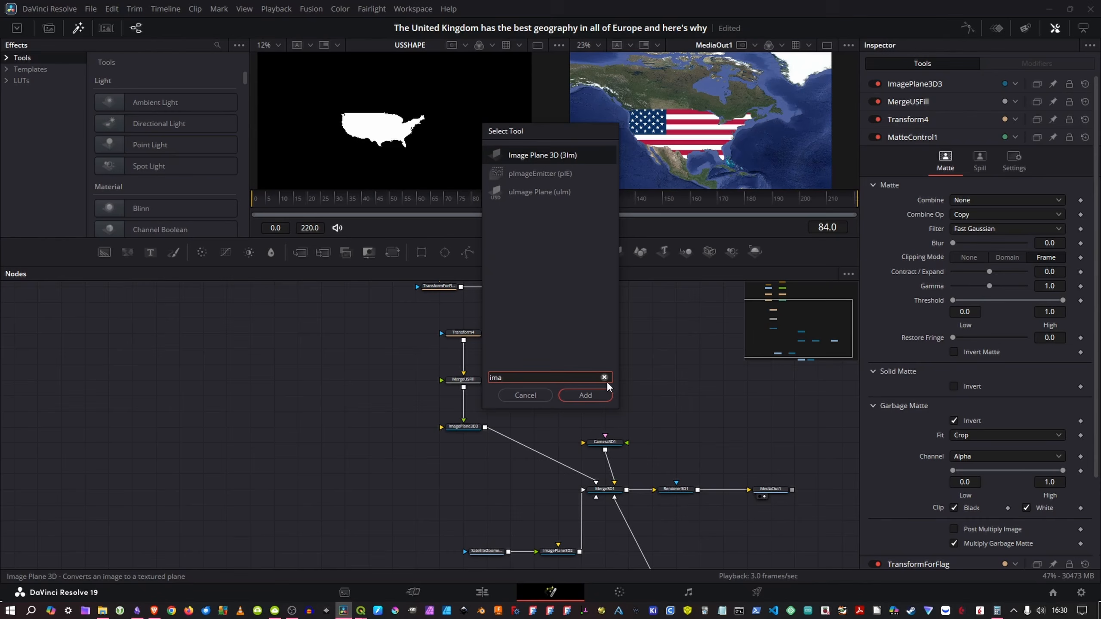
{"action": "type", "text": "ge"}
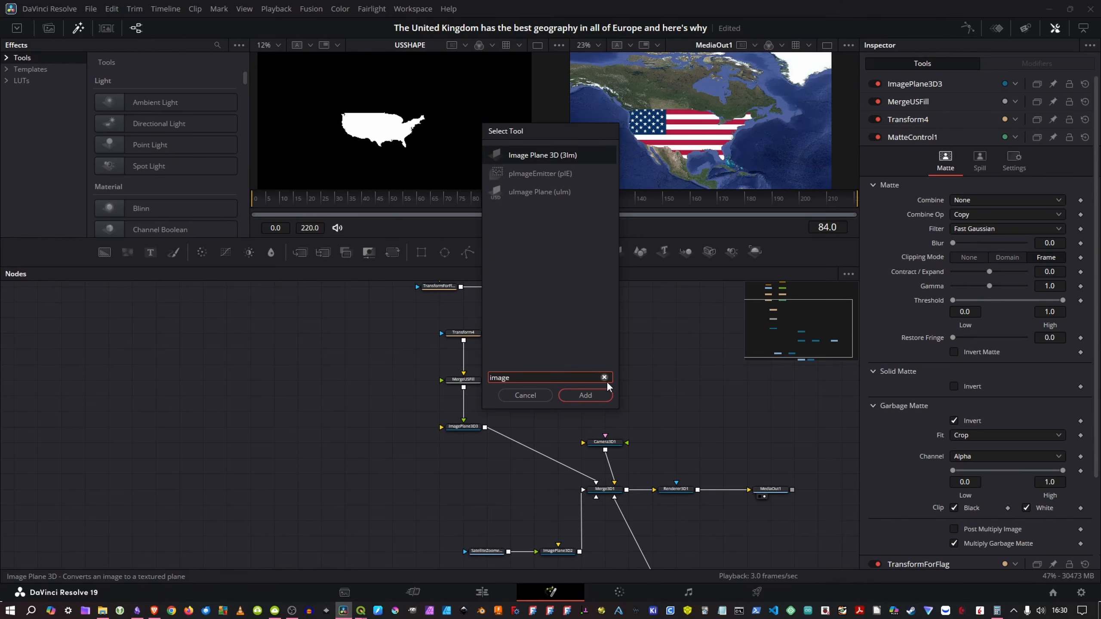
{"action": "key", "text": "Return"}
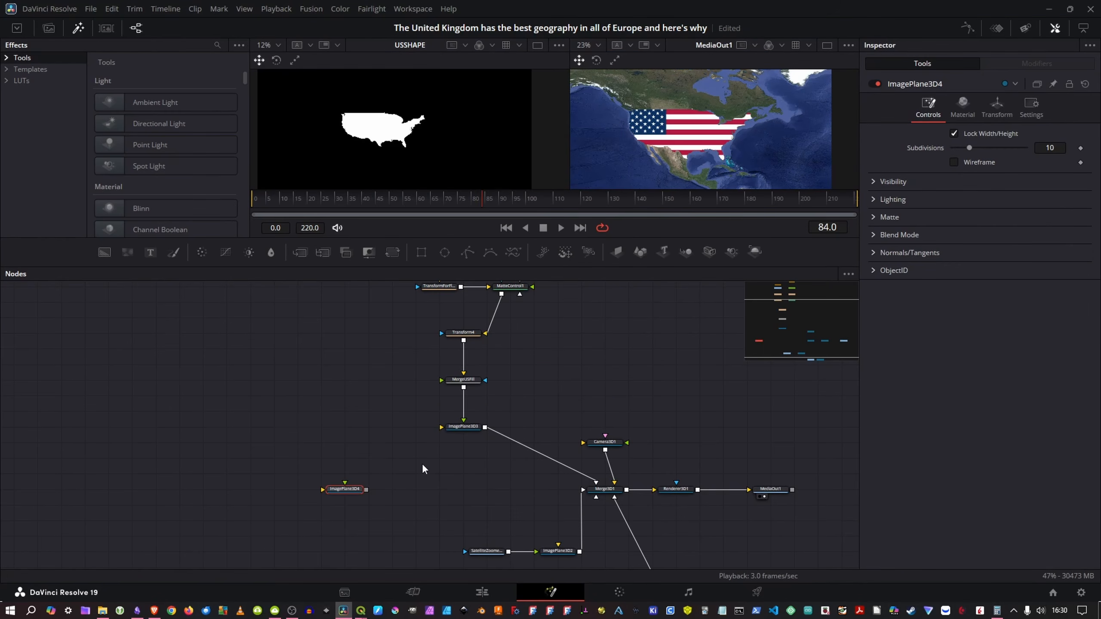
{"action": "left_click_drag", "start_coordinate": [344, 488], "coordinate": [598, 489]}
Step: Duplicate the flag and shape nodes down to MergeUSFill, and connect the copied MergeUSFill_1 to ImagePlane3D4
{"action": "scroll", "coordinate": [474, 415], "scroll_direction": "down", "scroll_amount": 4}
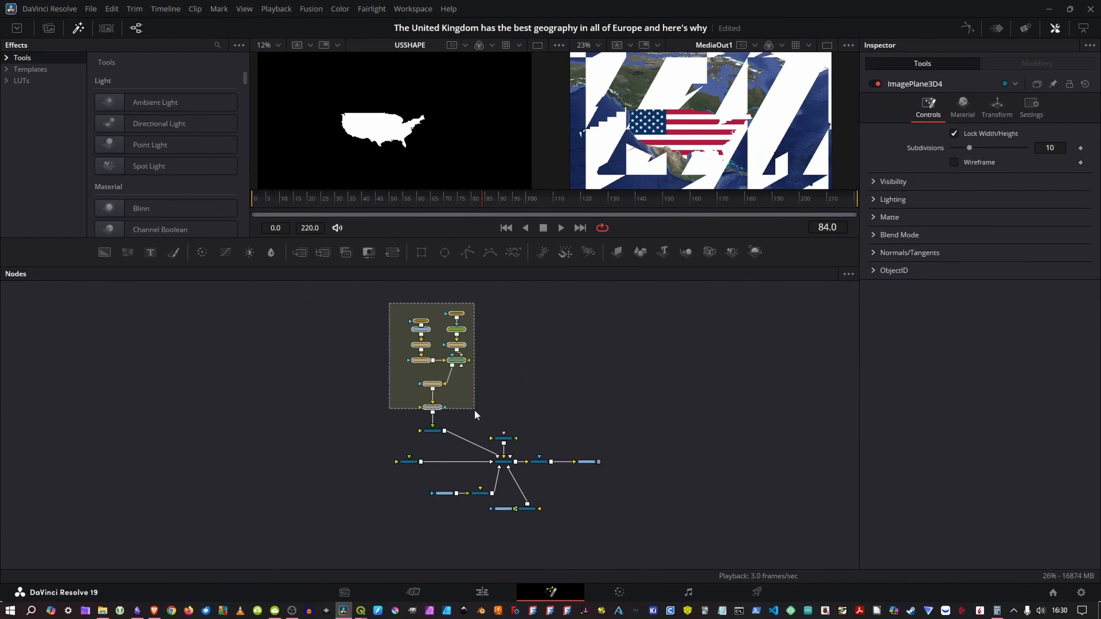
{"action": "left_click_drag", "start_coordinate": [475, 411], "coordinate": [476, 411]}
{"action": "key", "text": "ctrl+c"}
{"action": "left_click", "coordinate": [245, 414]}
{"action": "key", "text": "ctrl+v"}
{"action": "left_click_drag", "start_coordinate": [267, 501], "coordinate": [406, 462]}
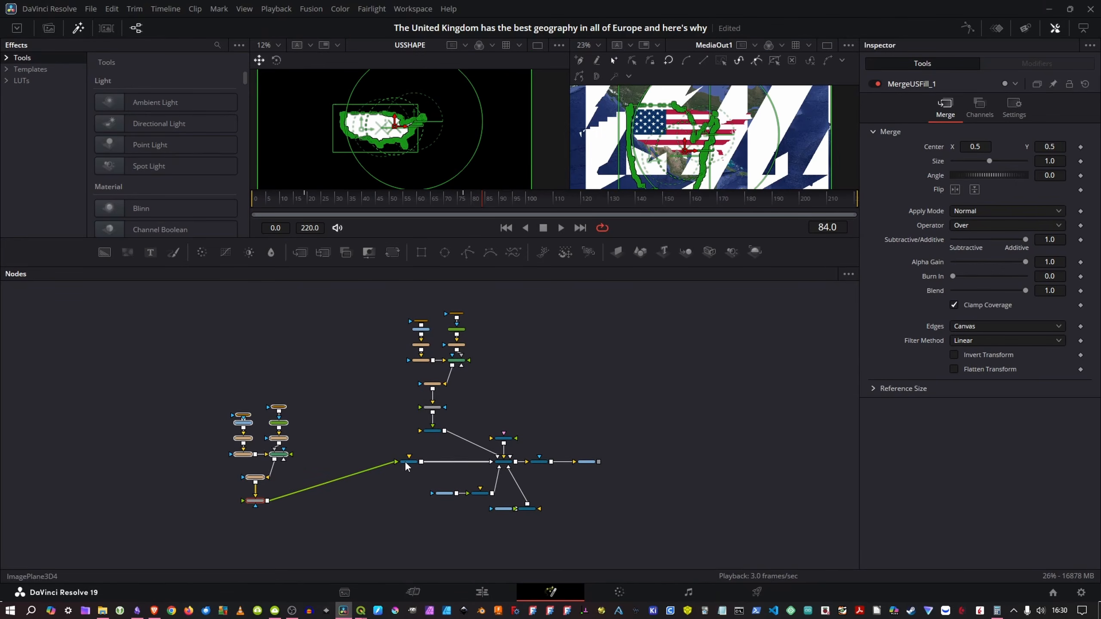
{"action": "left_click", "coordinate": [340, 451]}
{"action": "scroll", "coordinate": [341, 451], "scroll_direction": "up", "scroll_amount": 3}
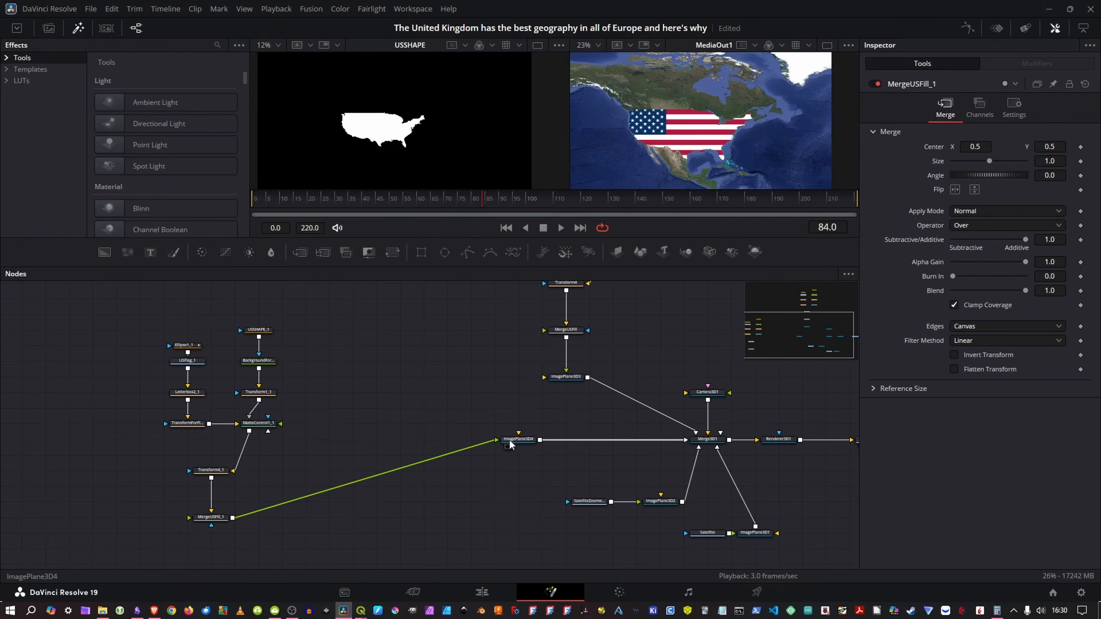
Step: Offset ImagePlane3D4 slightly forward along its Z translation
{"action": "left_click", "coordinate": [510, 443]}
{"action": "left_click", "coordinate": [996, 107]}
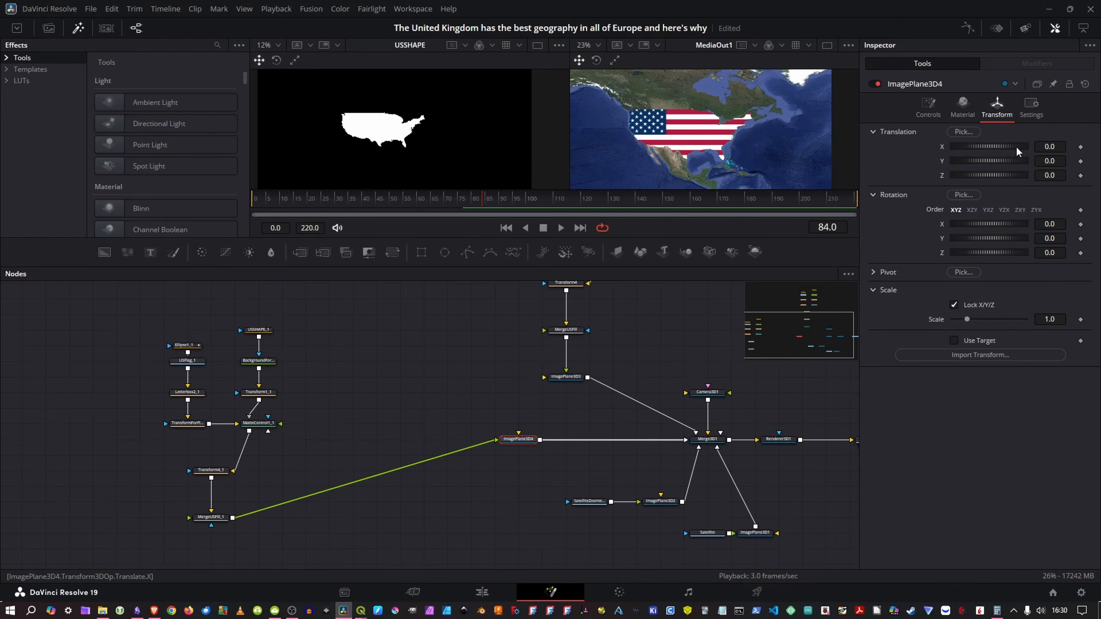
{"action": "left_click", "coordinate": [1059, 176]}
{"action": "type", "text": "1"}
{"action": "key", "text": "Tab"}
Step: Close the USSHAPE_1 polyline, turn off its Solid fill and set its border width to 0.003
{"action": "left_click", "coordinate": [358, 326]}
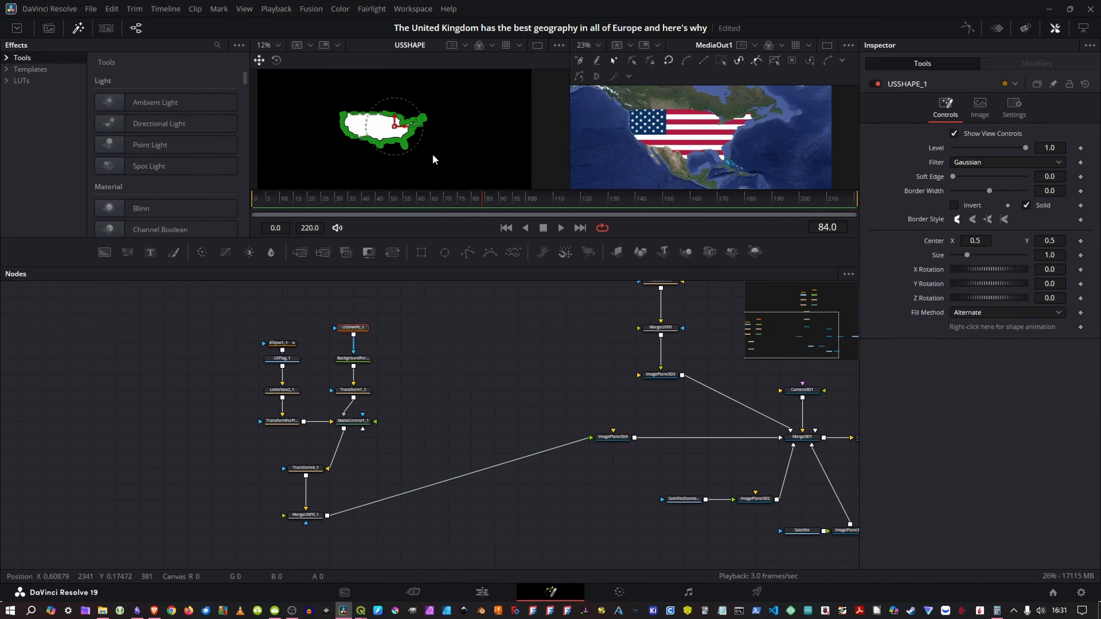
{"action": "key", "text": "ctrl+a"}
{"action": "left_click", "coordinate": [348, 62]}
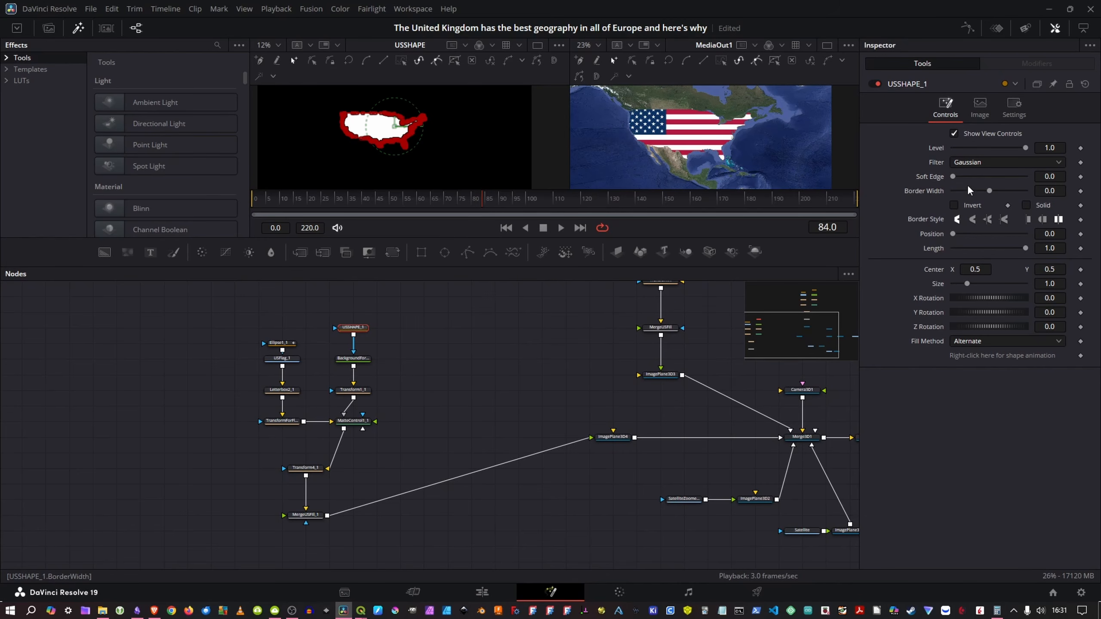
{"action": "mouse_move", "coordinate": [988, 192]}
{"action": "left_mouse_down"}
{"action": "mouse_move", "coordinate": [1028, 194]}
{"action": "mouse_move", "coordinate": [997, 191]}
{"action": "left_mouse_up"}
{"action": "left_click", "coordinate": [1063, 191]}
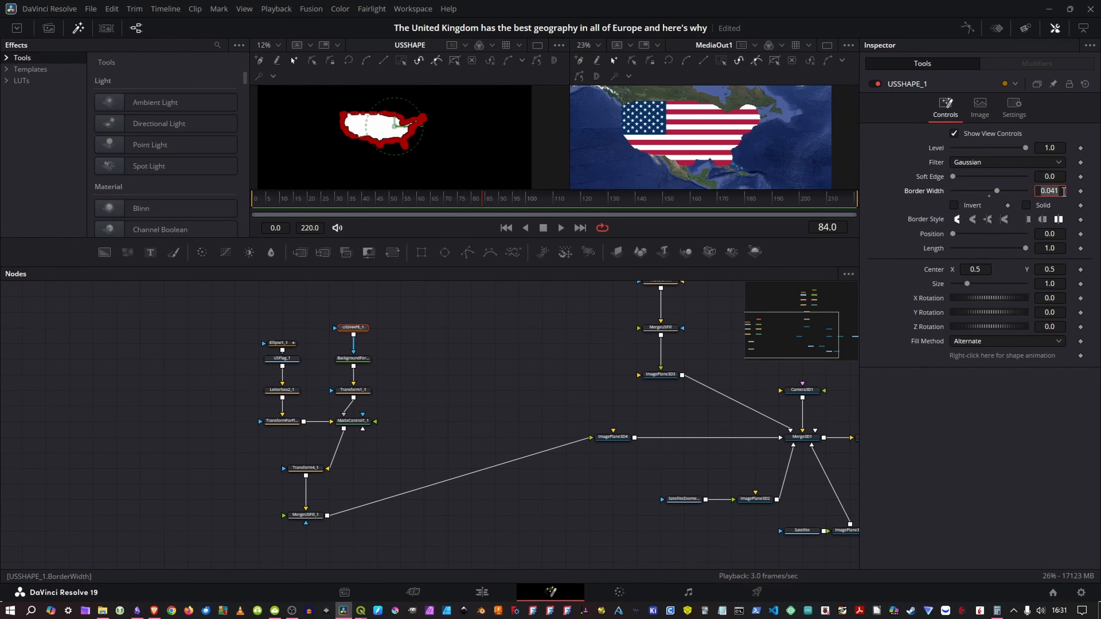
{"action": "left_click", "coordinate": [1064, 191]}
{"action": "key", "text": "BackSpace"}
{"action": "type", "text": "03"}
{"action": "key", "text": "Return"}
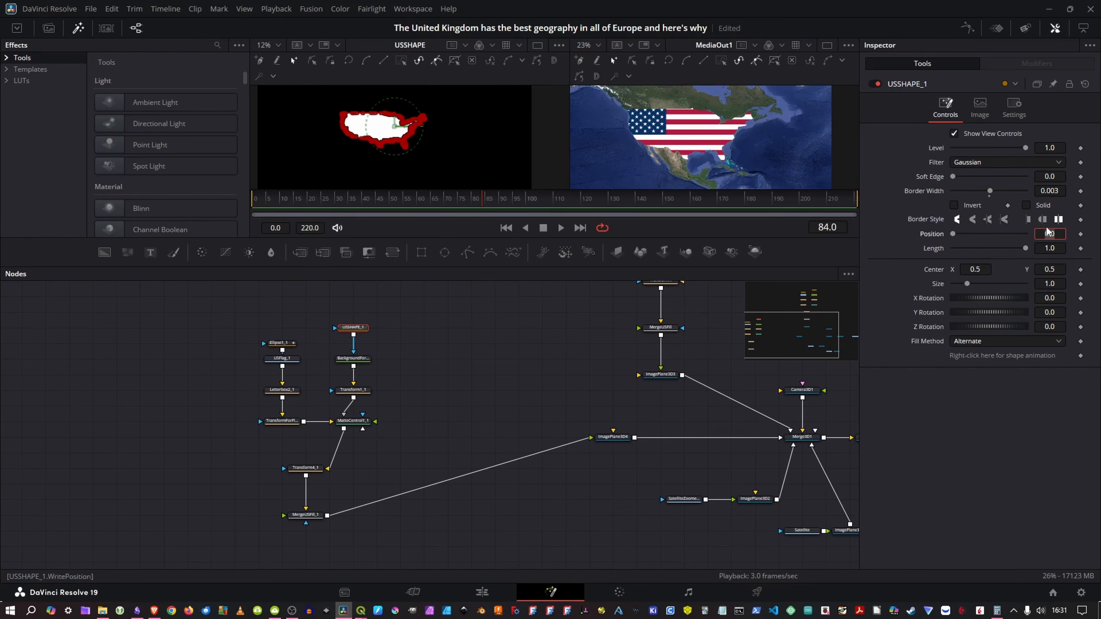
Step: Delete the copied Ellipse1_1 and USFlag_1 nodes above Letterbox2_1
{"action": "left_click_drag", "start_coordinate": [321, 361], "coordinate": [388, 354]}
{"action": "left_click_drag", "start_coordinate": [377, 311], "coordinate": [328, 336]}
{"action": "key", "text": "Delete"}
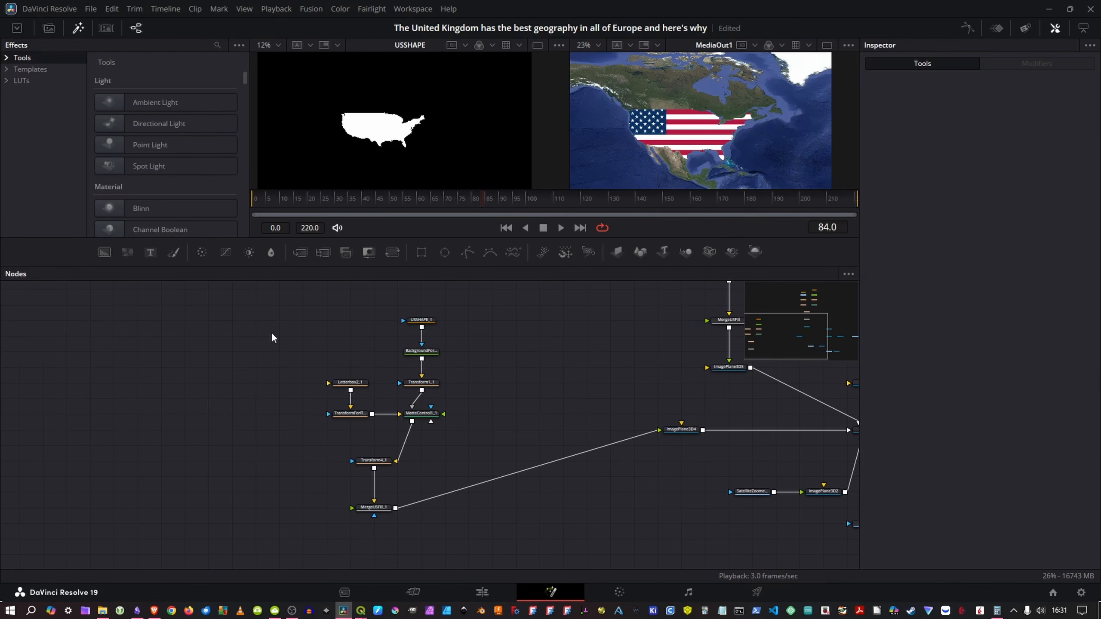
Step: Add a Background node and connect it to Letterbox2_1 as the outline's colour source
{"action": "key", "text": "shift+space"}
{"action": "type", "text": "image"}
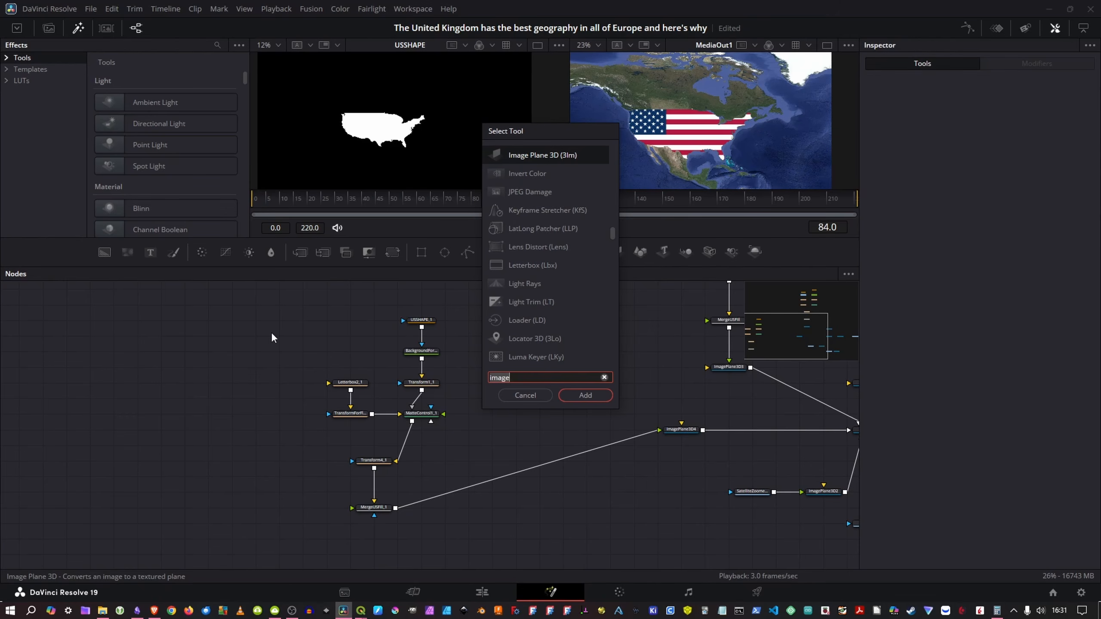
{"action": "type", "text": "back"}
{"action": "key", "text": "Return"}
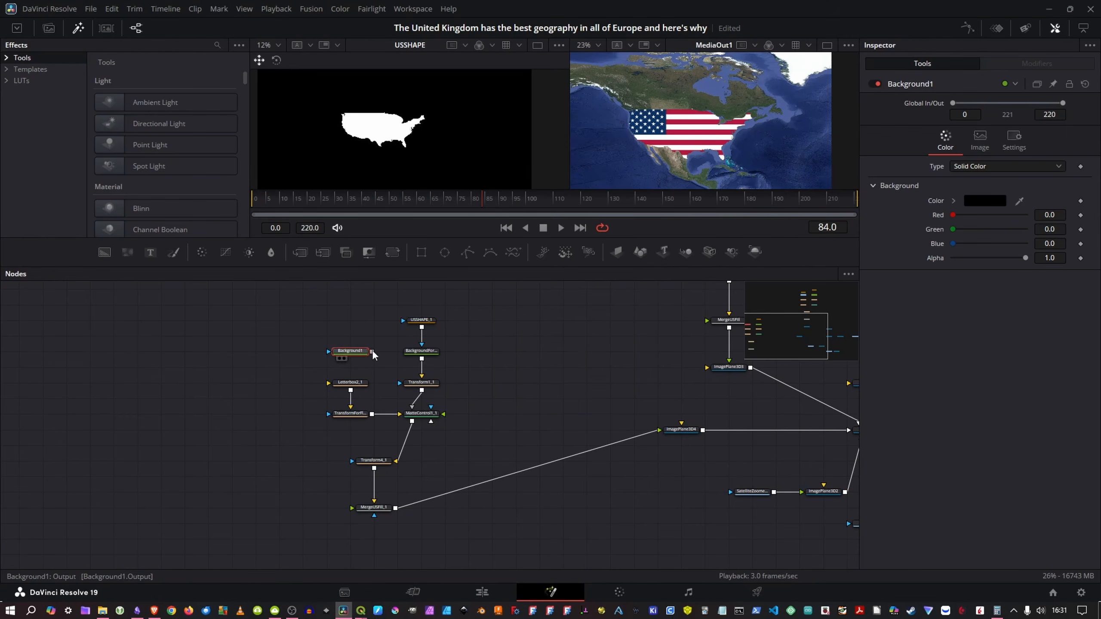
{"action": "left_click_drag", "start_coordinate": [373, 351], "coordinate": [351, 383]}
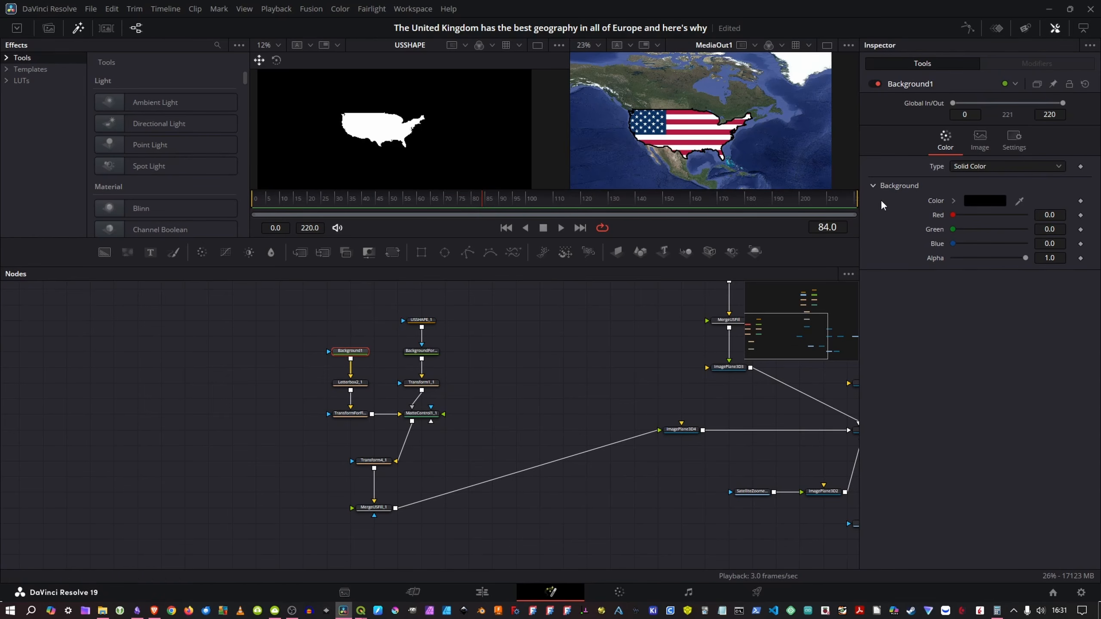
Step: Set the Background1 colour to white (#ffffff) and place the node level with USSHAPE_1
{"action": "left_click", "coordinate": [992, 201]}
{"action": "left_click", "coordinate": [528, 295]}
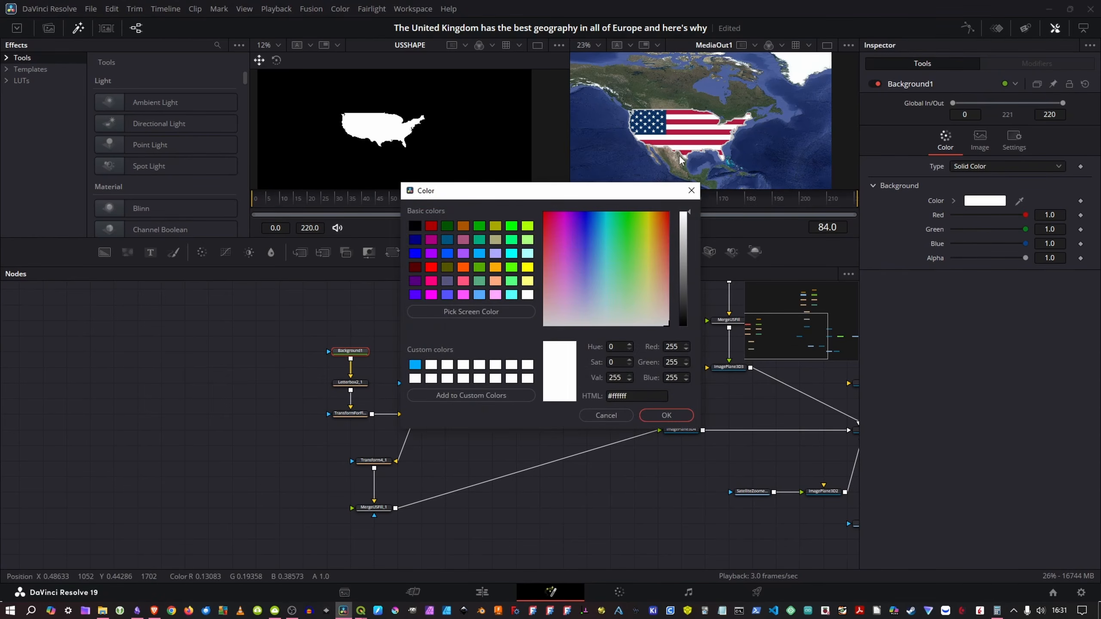
{"action": "left_click", "coordinate": [666, 415]}
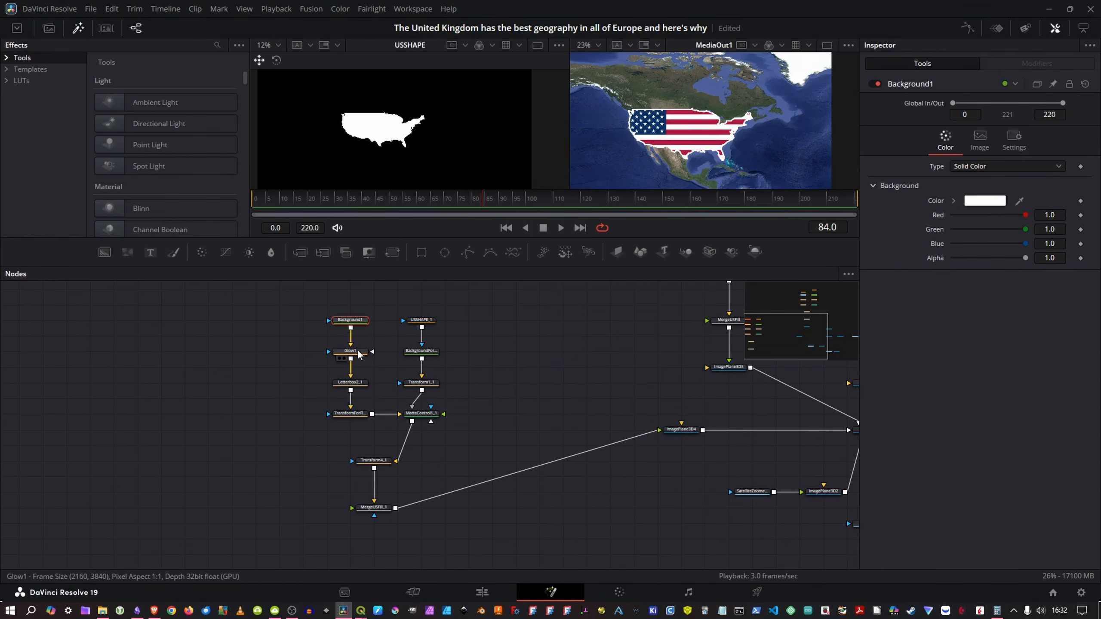
{"action": "left_click", "coordinate": [360, 353]}
{"action": "key", "text": "Delete"}
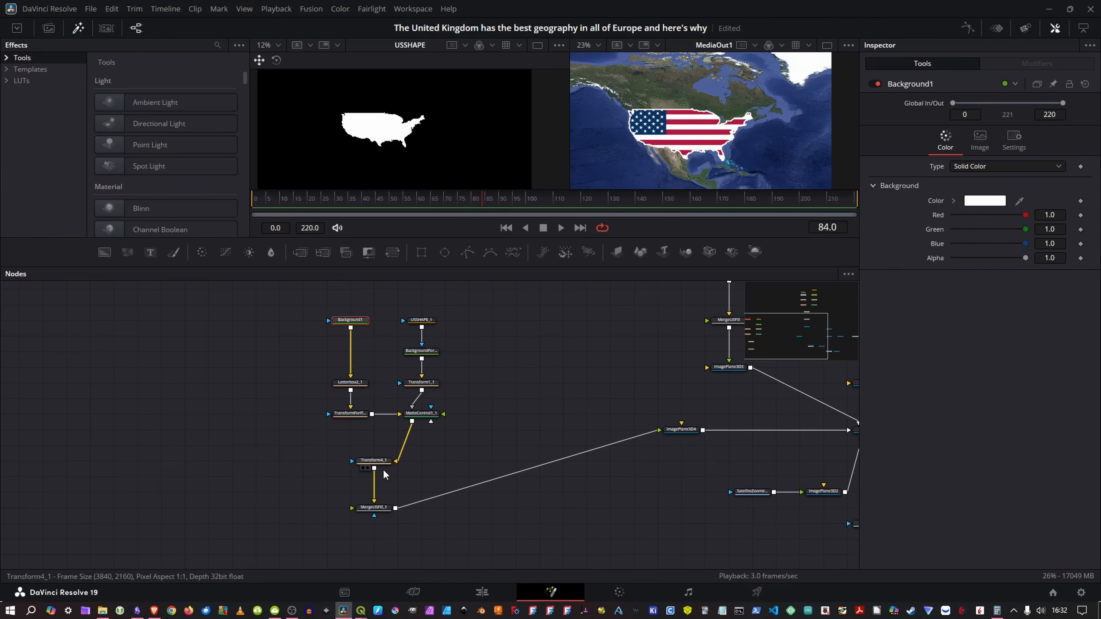
Step: Insert a Glow node between Transform4_1 and MergeUSFill_1, with glow size 8.7 and glow 0.843
{"action": "left_click_drag", "start_coordinate": [379, 461], "coordinate": [380, 446]}
{"action": "key", "text": "shift+space"}
{"action": "type", "text": "glow"}
{"action": "key", "text": "Return"}
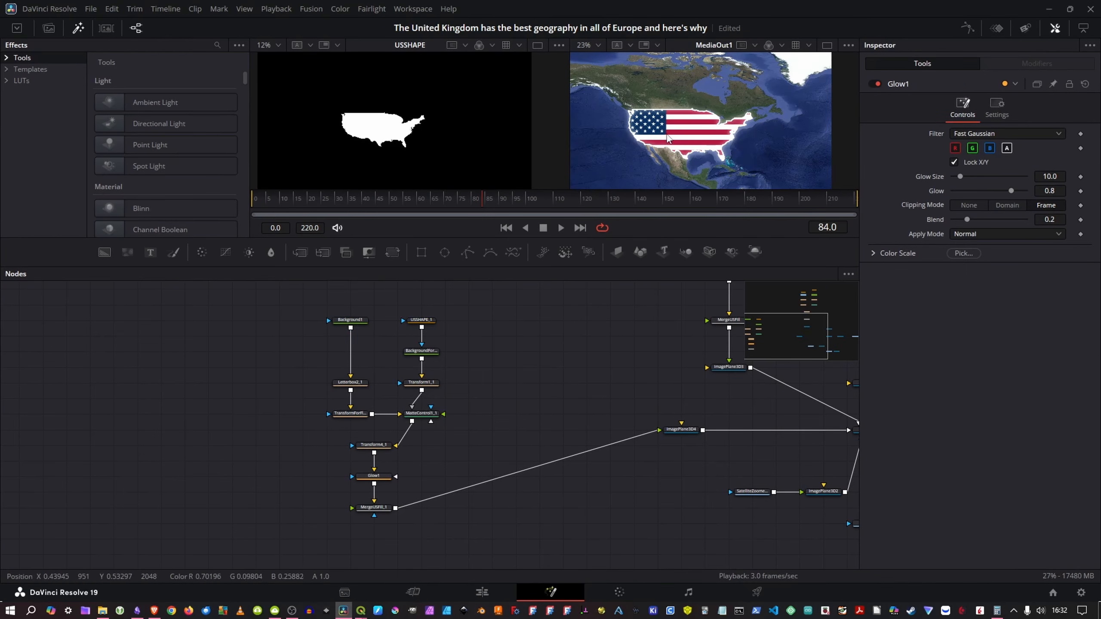
{"action": "left_click", "coordinate": [373, 476]}
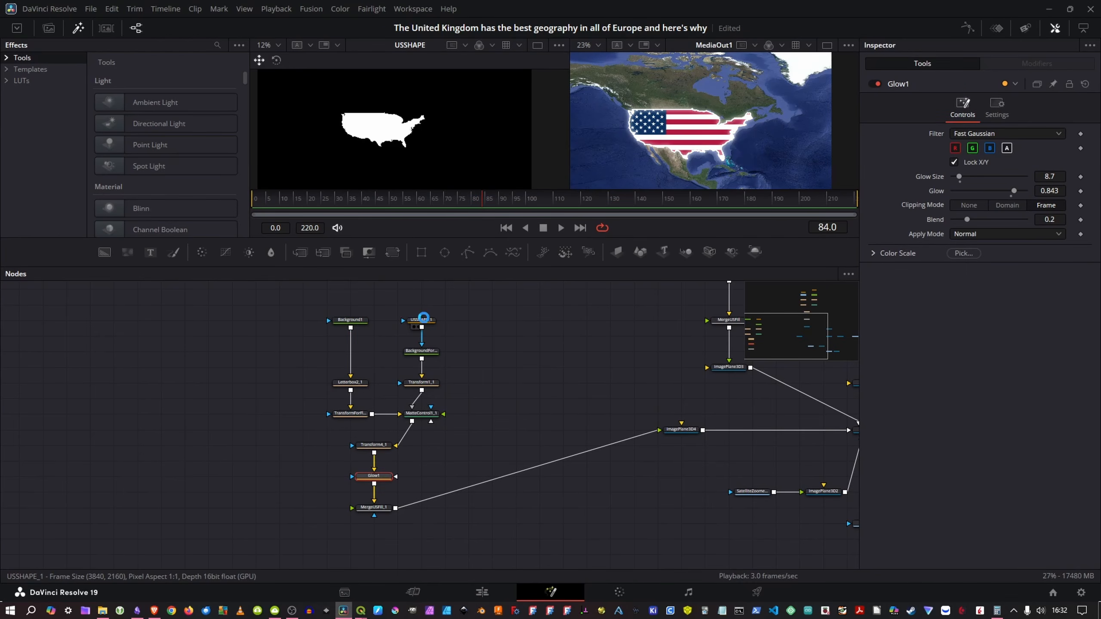
Step: Set the border width of USSHAPE_1 to 0.002 and enlarge the viewer area
{"action": "left_click", "coordinate": [421, 320]}
{"action": "left_click", "coordinate": [1059, 190]}
{"action": "key", "text": "BackSpace"}
{"action": "type", "text": "1"}
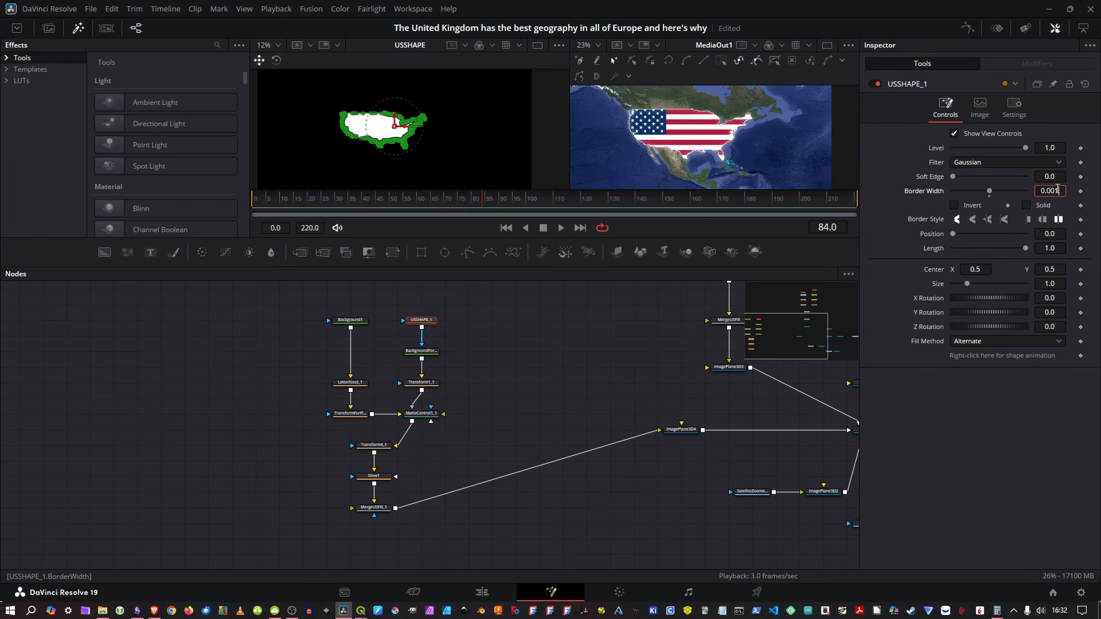
{"action": "key", "text": "BackSpace"}
{"action": "type", "text": "2"}
{"action": "left_click_drag", "start_coordinate": [649, 238], "coordinate": [649, 312]}
{"action": "left_click_drag", "start_coordinate": [519, 464], "coordinate": [507, 433]}
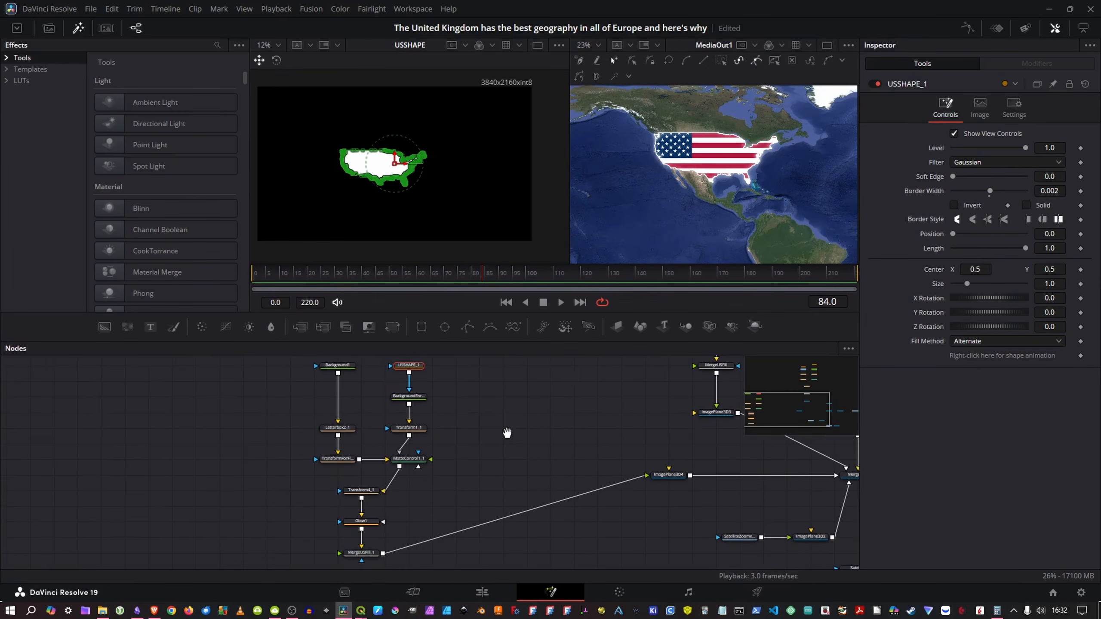
Step: Keyframe the Length of USSHAPE_1 to grow from 0.0 at frame 0 to 1.0, and play the border animation
{"action": "scroll", "coordinate": [508, 431], "scroll_direction": "down", "scroll_amount": 3}
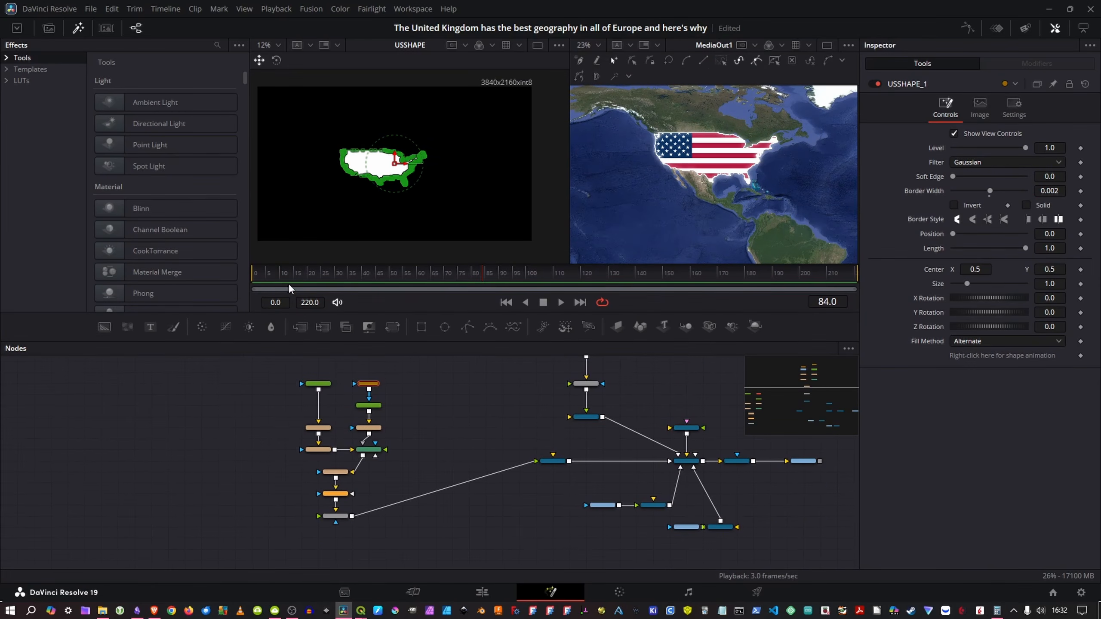
{"action": "left_click_drag", "start_coordinate": [289, 289], "coordinate": [241, 285]}
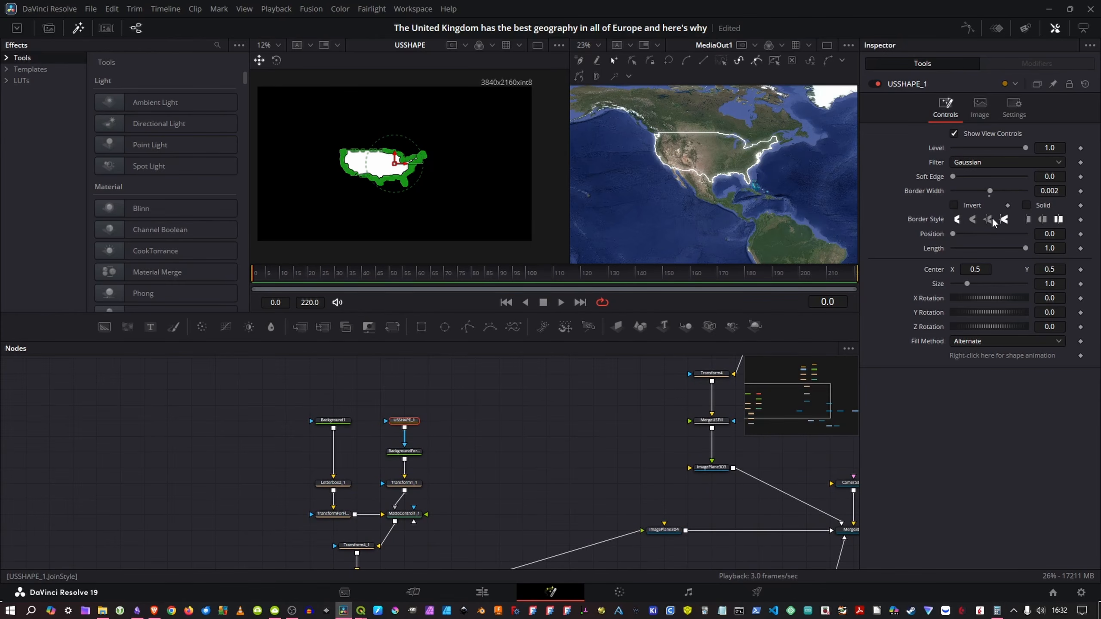
{"action": "left_click", "coordinate": [1081, 249]}
{"action": "left_click_drag", "start_coordinate": [1027, 250], "coordinate": [1019, 253]}
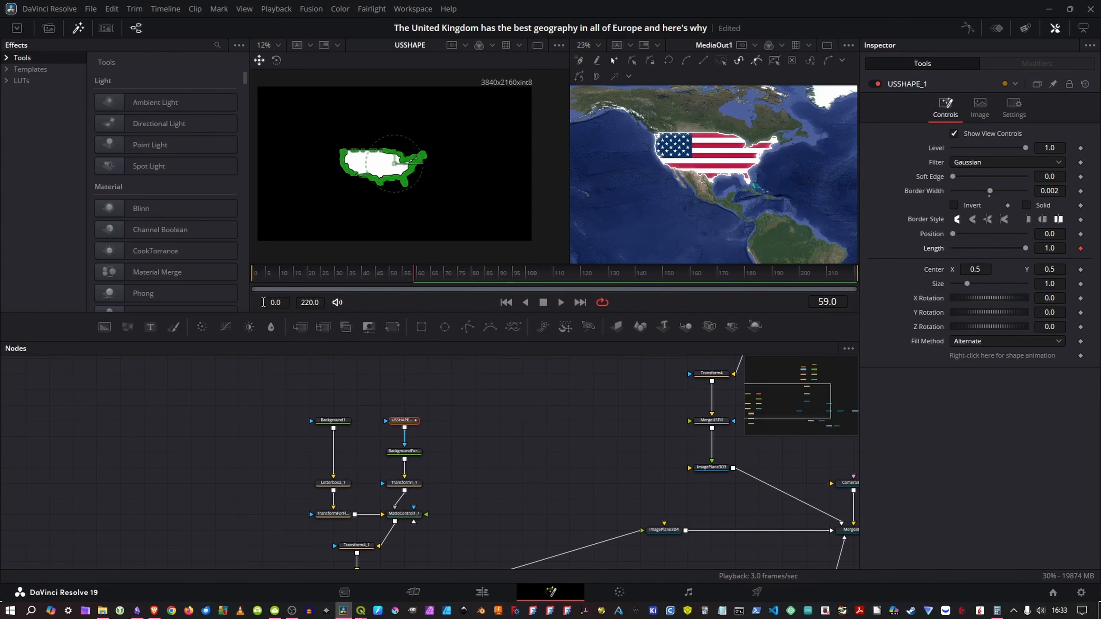
{"action": "left_click_drag", "start_coordinate": [285, 279], "coordinate": [198, 279]}
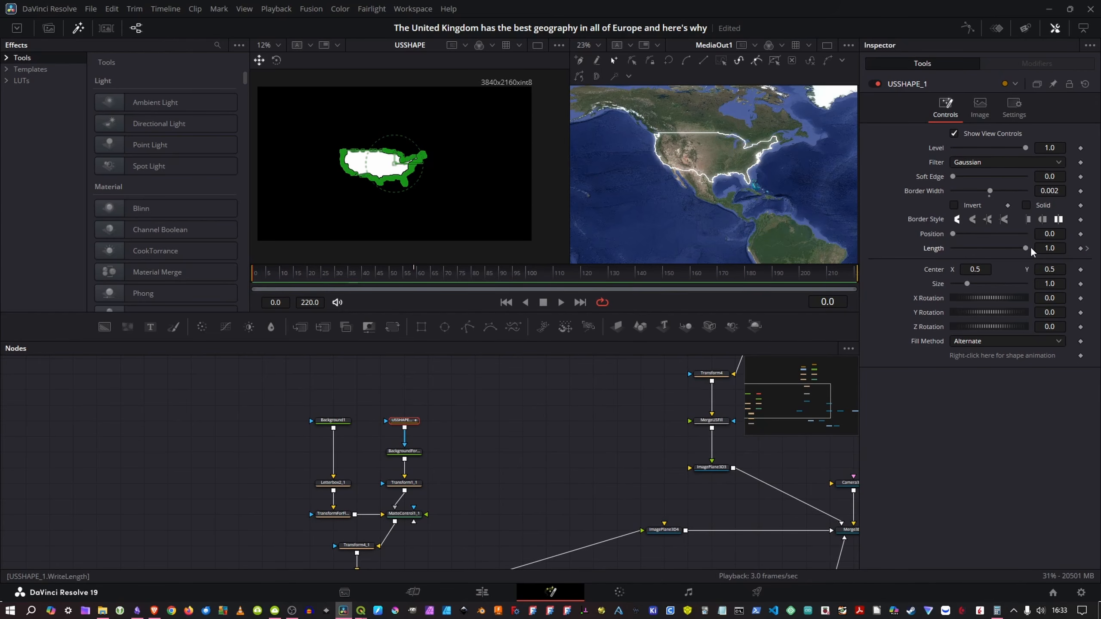
{"action": "left_click_drag", "start_coordinate": [1026, 249], "coordinate": [738, 258]}
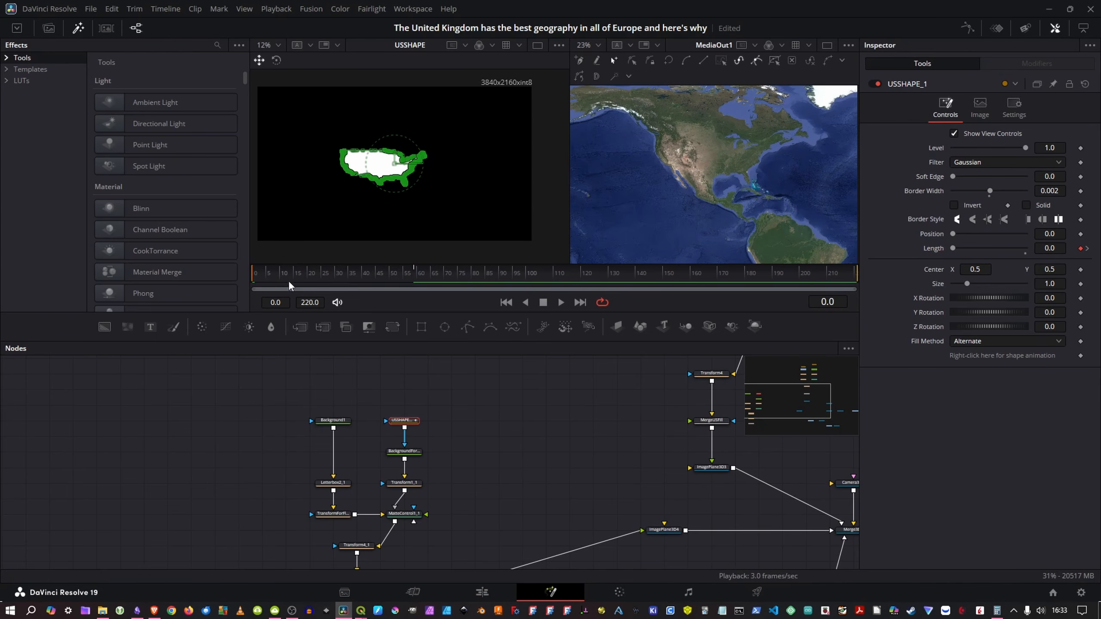
{"action": "key", "text": "space"}
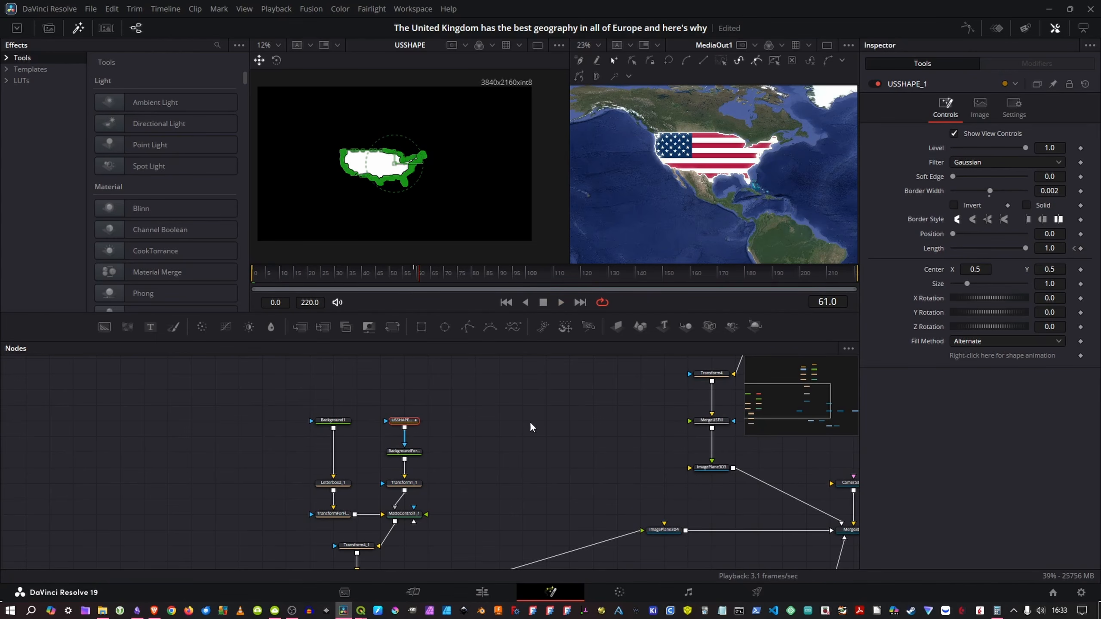
{"action": "left_click_drag", "start_coordinate": [529, 421], "coordinate": [480, 477]}
{"action": "scroll", "coordinate": [480, 477], "scroll_direction": "down", "scroll_amount": 3}
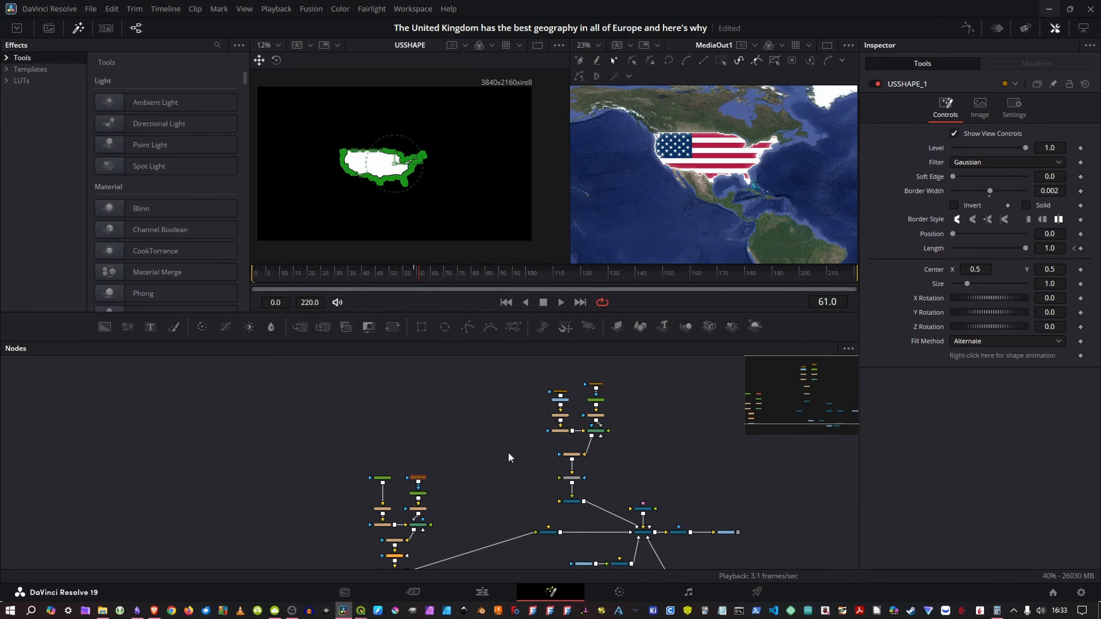
{"action": "scroll", "coordinate": [433, 503], "scroll_direction": "up", "scroll_amount": 3}
{"action": "left_click_drag", "start_coordinate": [616, 395], "coordinate": [518, 455]}
{"action": "left_click", "coordinate": [435, 472]}
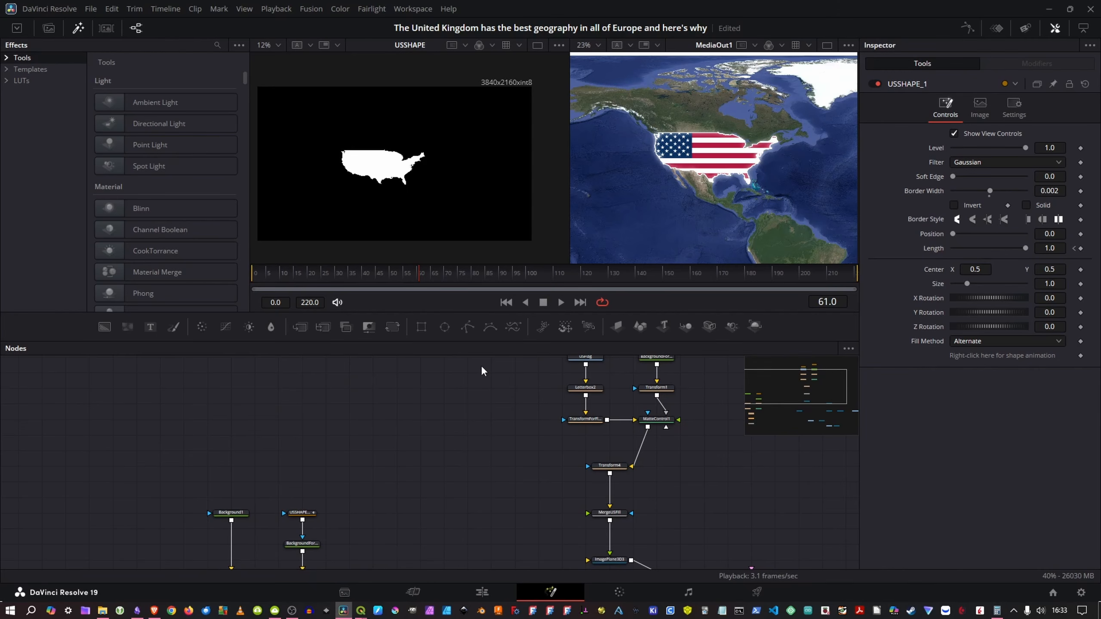
{"action": "left_click_drag", "start_coordinate": [462, 426], "coordinate": [397, 480]}
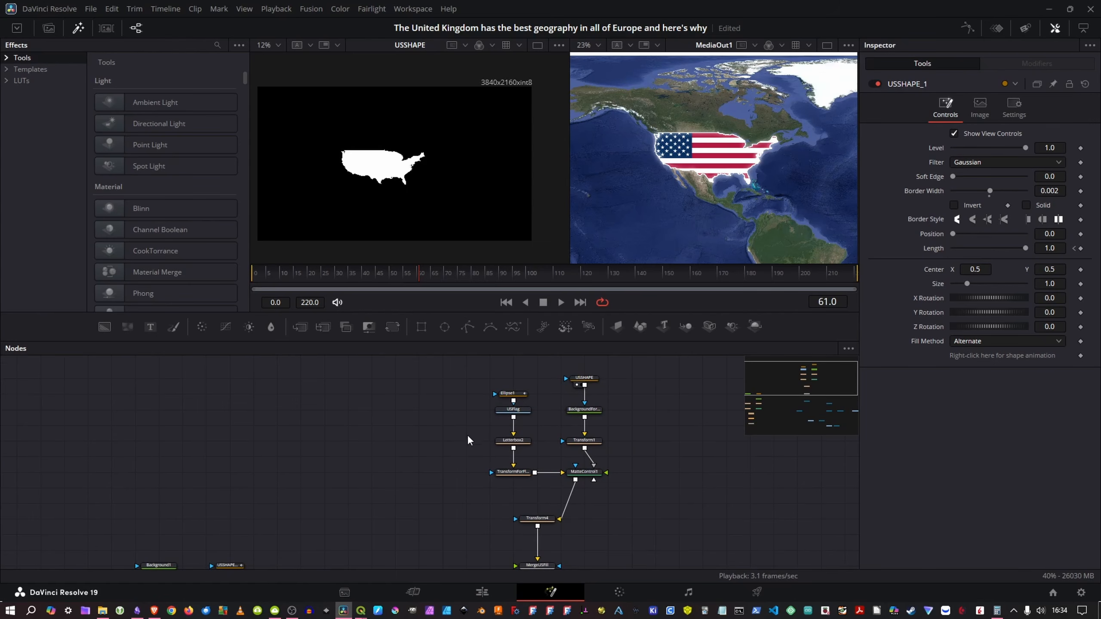
Step: Keyframe Camera3D1's Z translation at frame 0, and at frame 61 move the camera toward the map to Z about 1.82
{"action": "left_click_drag", "start_coordinate": [434, 448], "coordinate": [326, 454]}
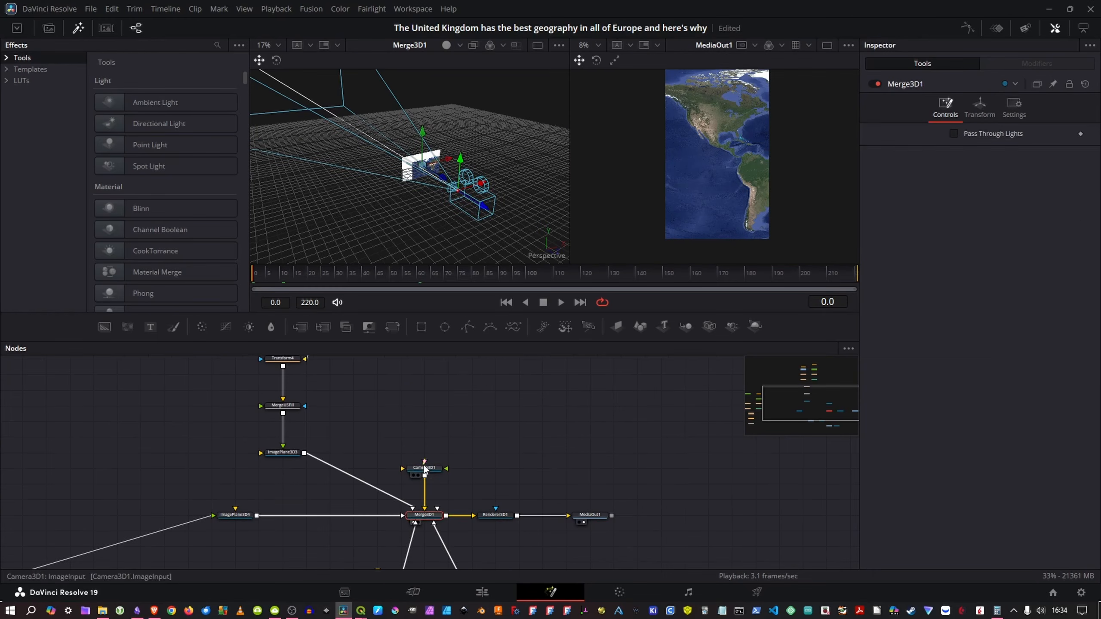
{"action": "left_click", "coordinate": [425, 468]}
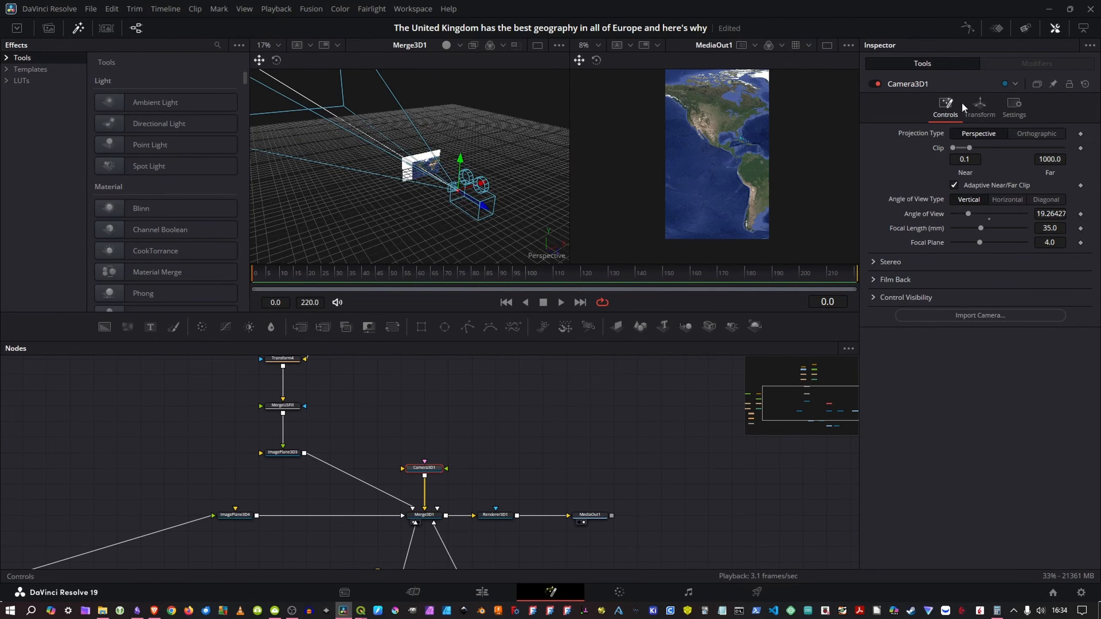
{"action": "left_click", "coordinate": [980, 106]}
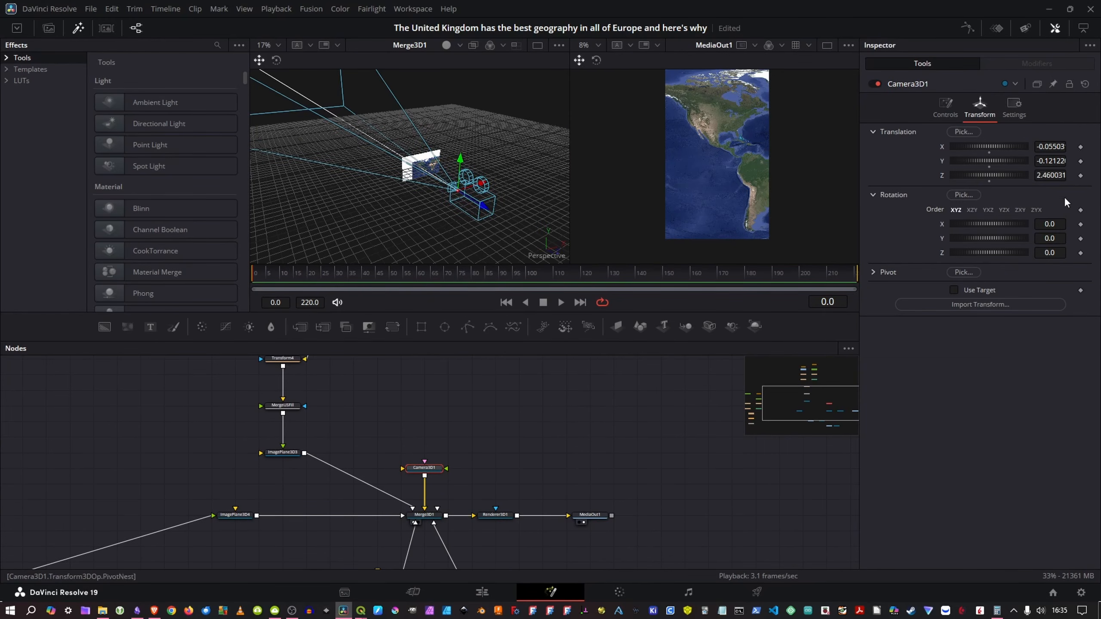
{"action": "left_click", "coordinate": [1081, 175]}
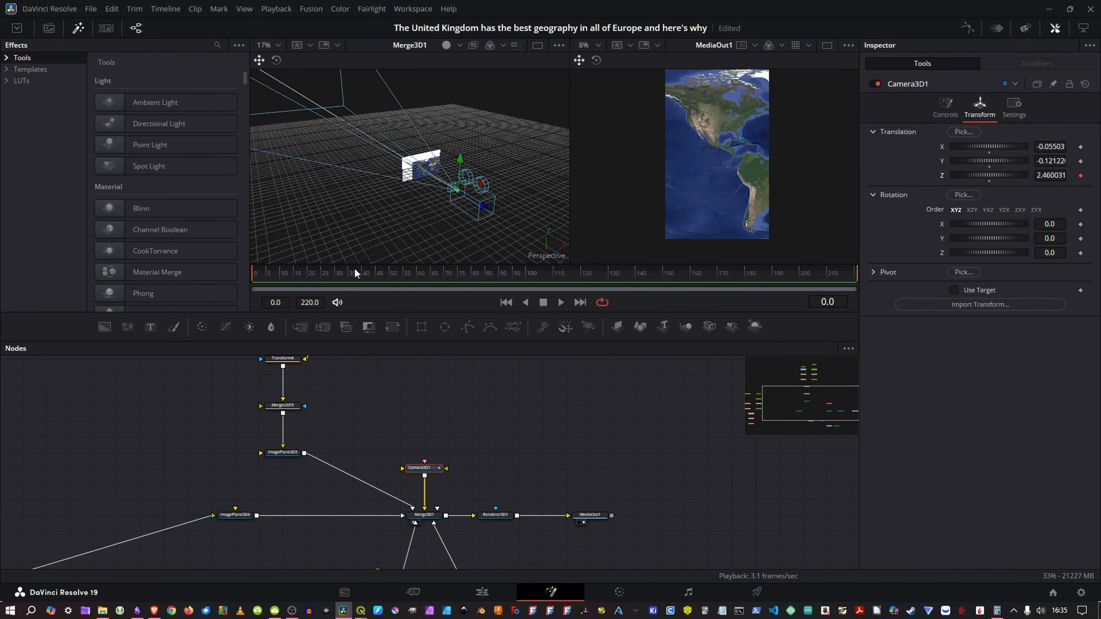
{"action": "left_click_drag", "start_coordinate": [323, 272], "coordinate": [419, 274]}
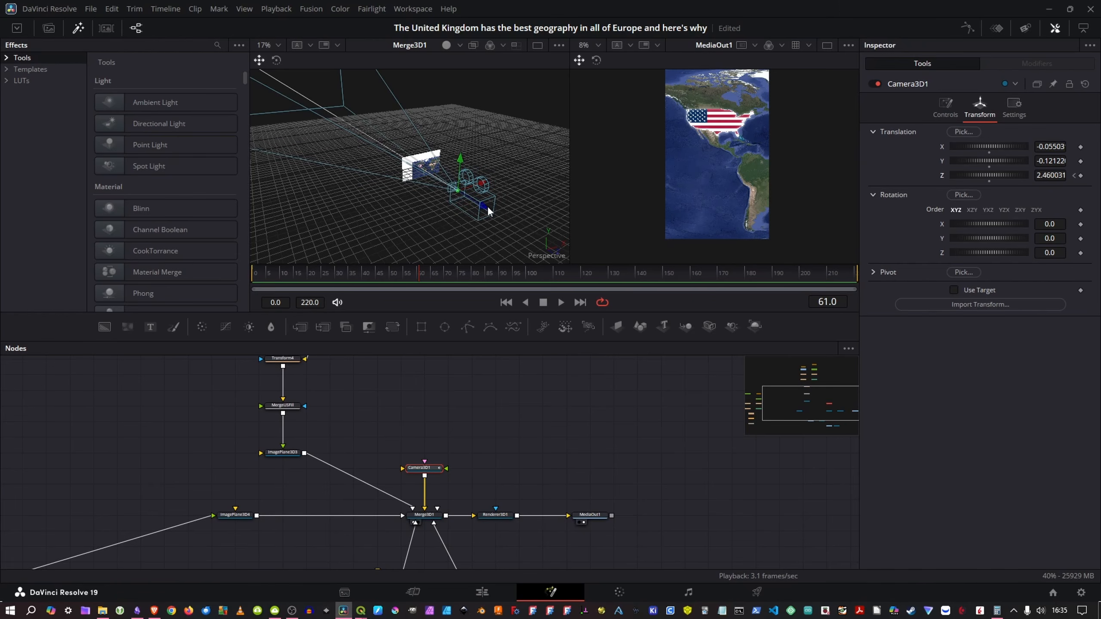
{"action": "left_click_drag", "start_coordinate": [485, 207], "coordinate": [466, 209]}
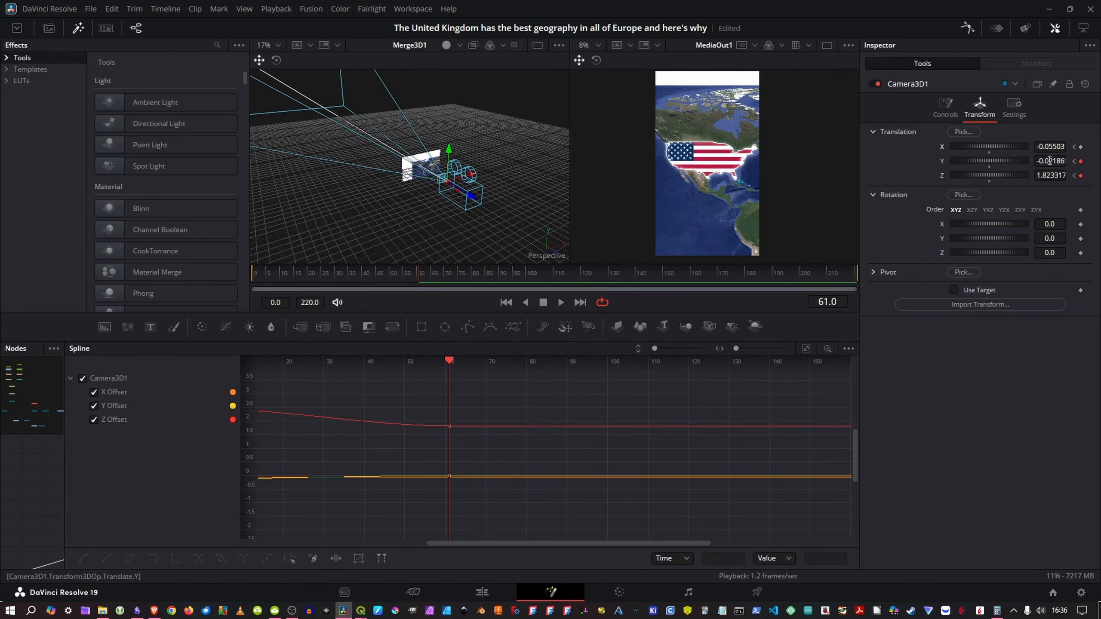
Step: Set Camera3D1's Y translation at frame 61 to about -0.073 and its Z translation at frame 0 to about 2.12
{"action": "left_click_drag", "start_coordinate": [1049, 161], "coordinate": [1032, 161]}
{"action": "scroll", "coordinate": [796, 143], "scroll_direction": "down", "scroll_amount": 2}
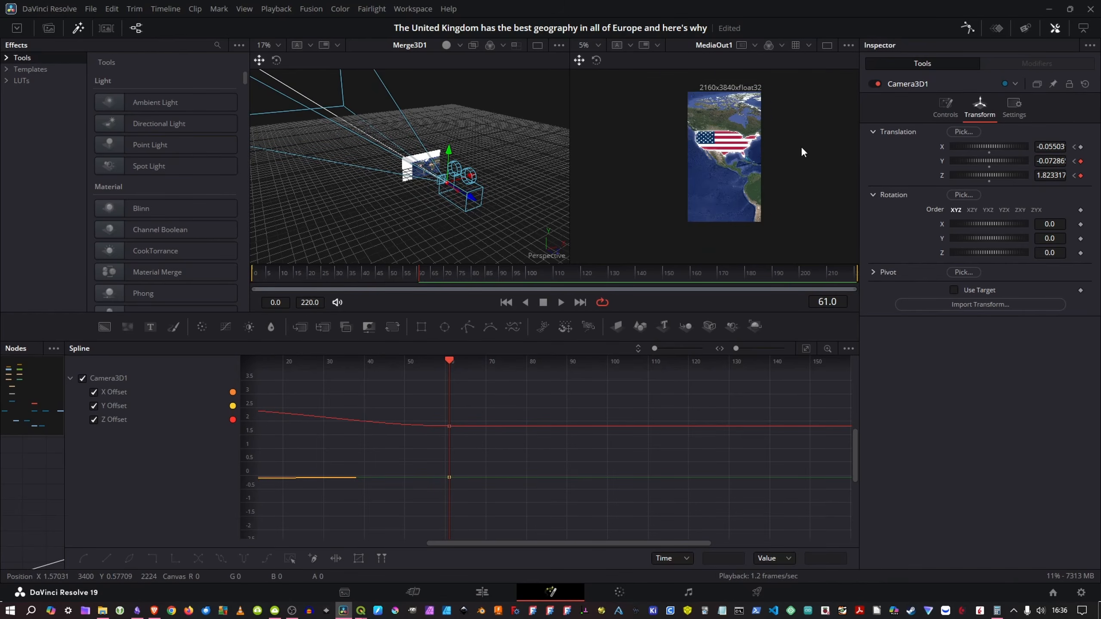
{"action": "left_click_drag", "start_coordinate": [374, 269], "coordinate": [230, 284]}
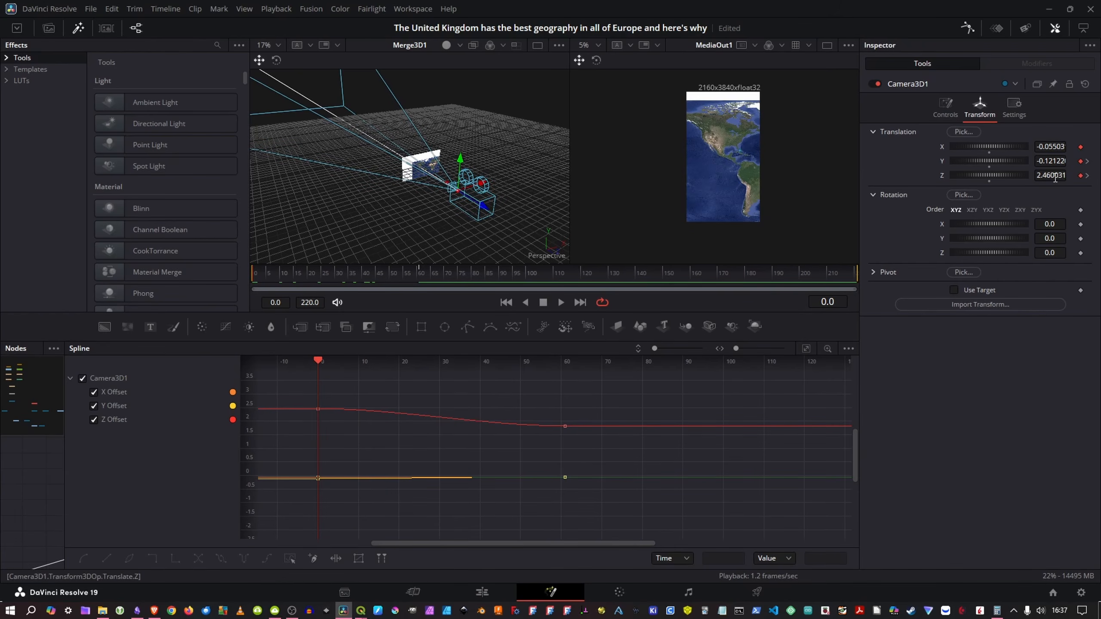
{"action": "left_click_drag", "start_coordinate": [1045, 175], "coordinate": [1029, 175]}
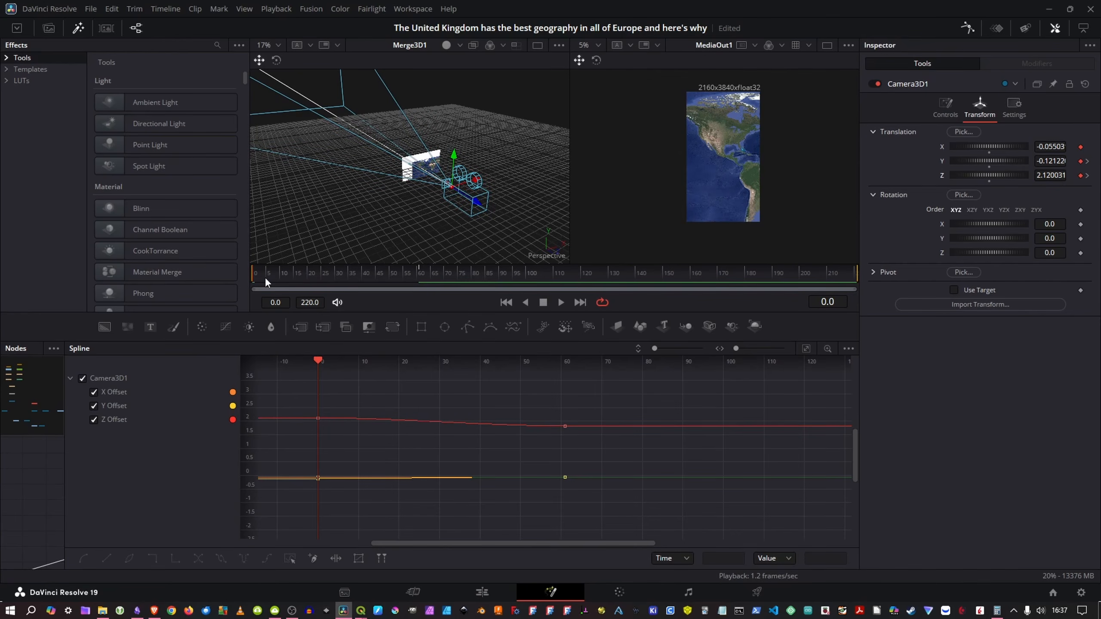
Step: Select and smooth all of Camera3D1's offset keyframes in the spline graph, and play back the camera move
{"action": "left_click_drag", "start_coordinate": [690, 399], "coordinate": [195, 524]}
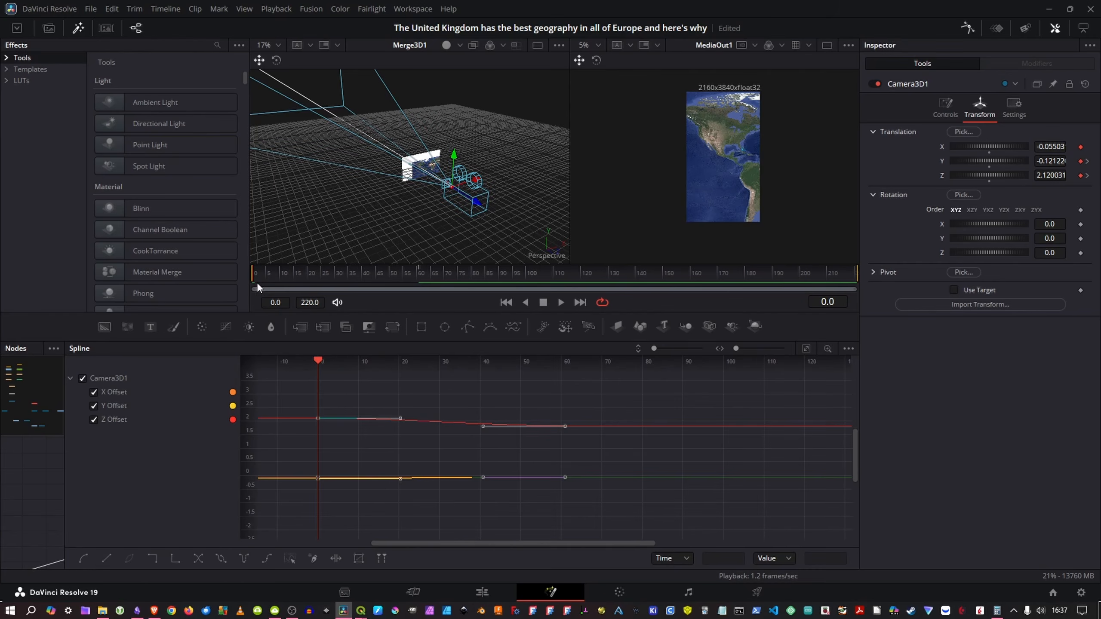
{"action": "key", "text": "space"}
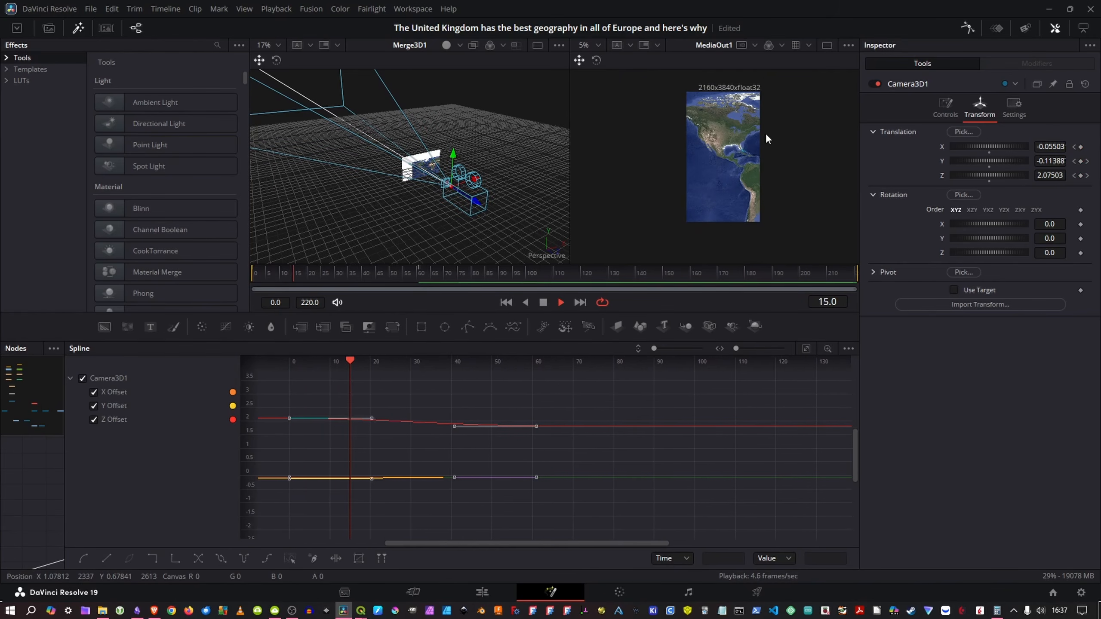
{"action": "key", "text": "space"}
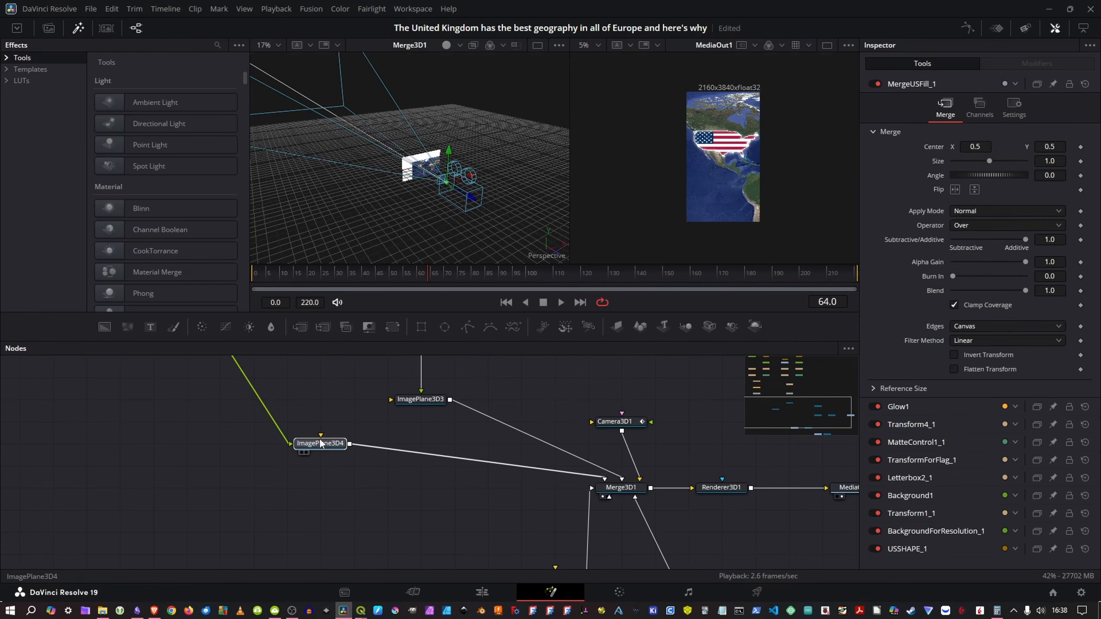
Step: Return to frame 0, add an Image Plane 3D node below ImagePlane3D4, and connect it to Merge3D1
{"action": "left_click", "coordinate": [320, 443]}
{"action": "left_click_drag", "start_coordinate": [335, 270], "coordinate": [257, 281]}
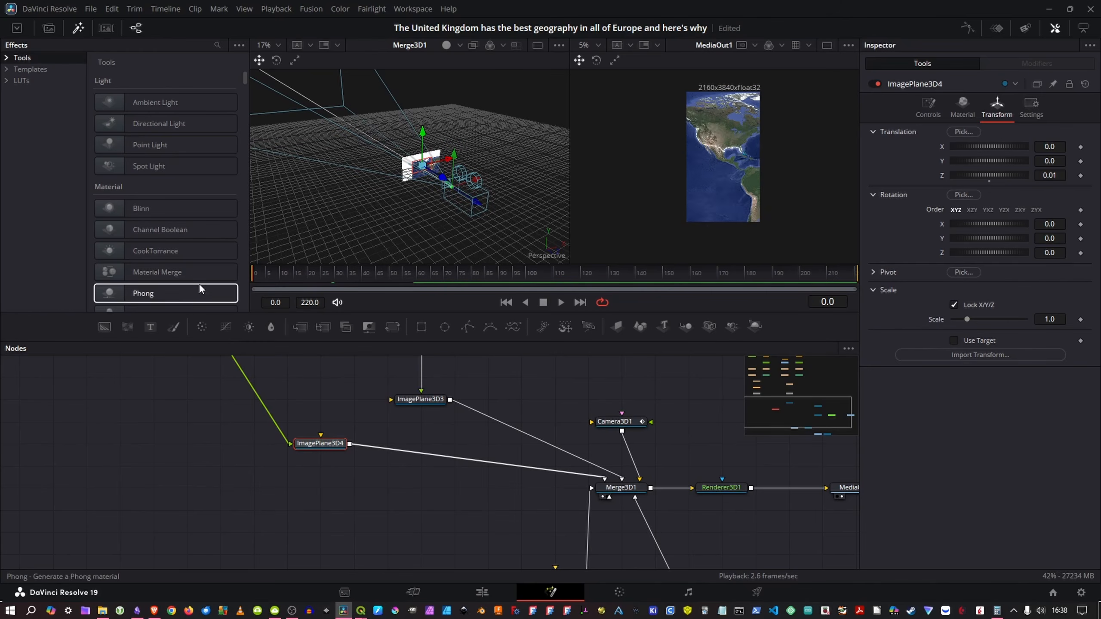
{"action": "left_click", "coordinate": [268, 535]}
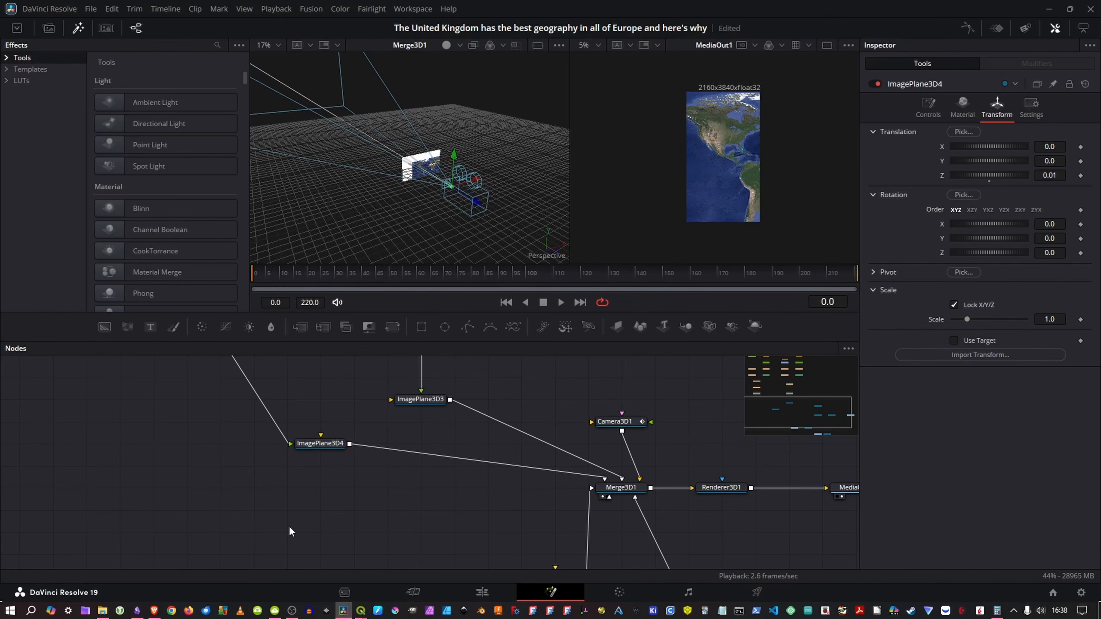
{"action": "key", "text": "shift+space"}
{"action": "type", "text": "glow"}
{"action": "key", "text": "BackSpace"}
{"action": "key", "text": "BackSpace"}
{"action": "key", "text": "BackSpace"}
{"action": "key", "text": "BackSpace"}
{"action": "type", "text": "iman"}
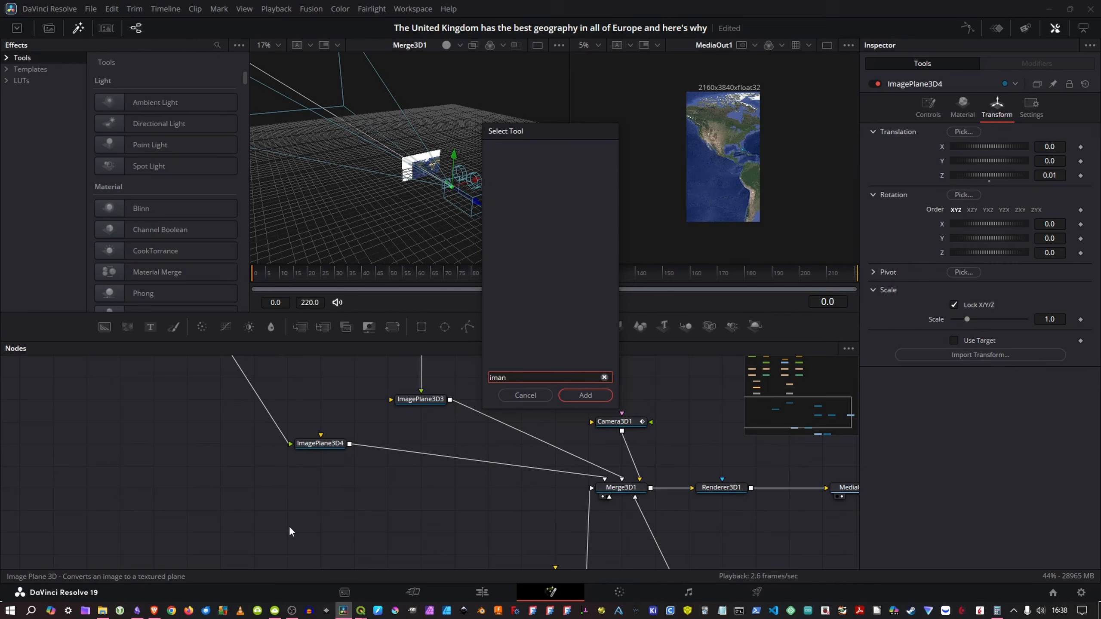
{"action": "key", "text": "BackSpace"}
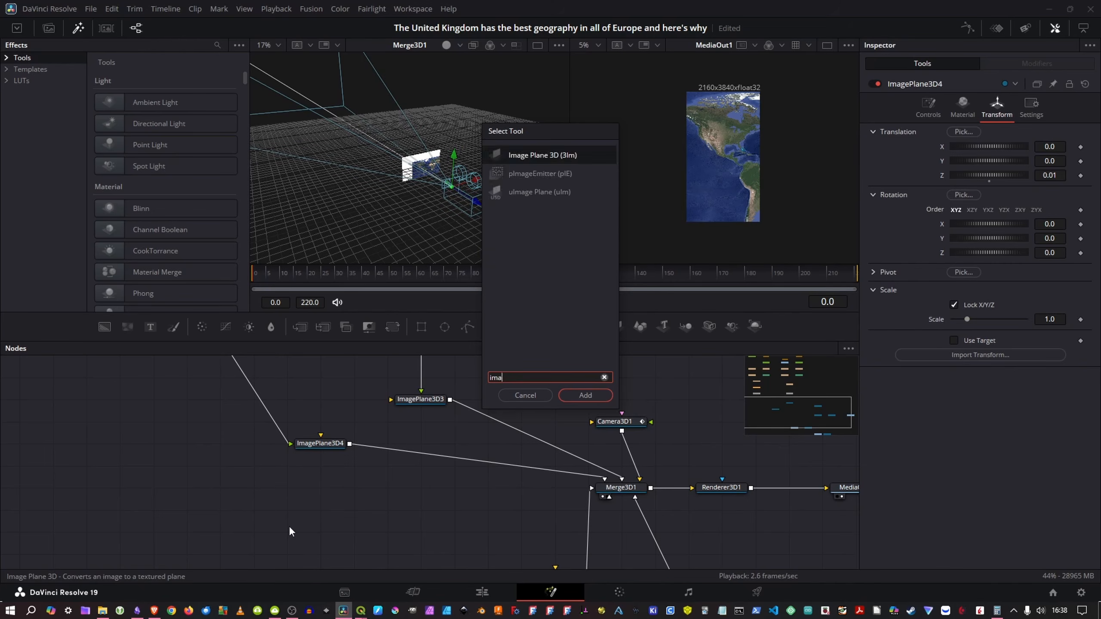
{"action": "key", "text": "Return"}
{"action": "left_click_drag", "start_coordinate": [284, 531], "coordinate": [626, 493]}
Step: Set the Z translation of ImagePlane3D5 to 0.57 so it sits in front of the map
{"action": "left_click_drag", "start_coordinate": [384, 531], "coordinate": [482, 514]}
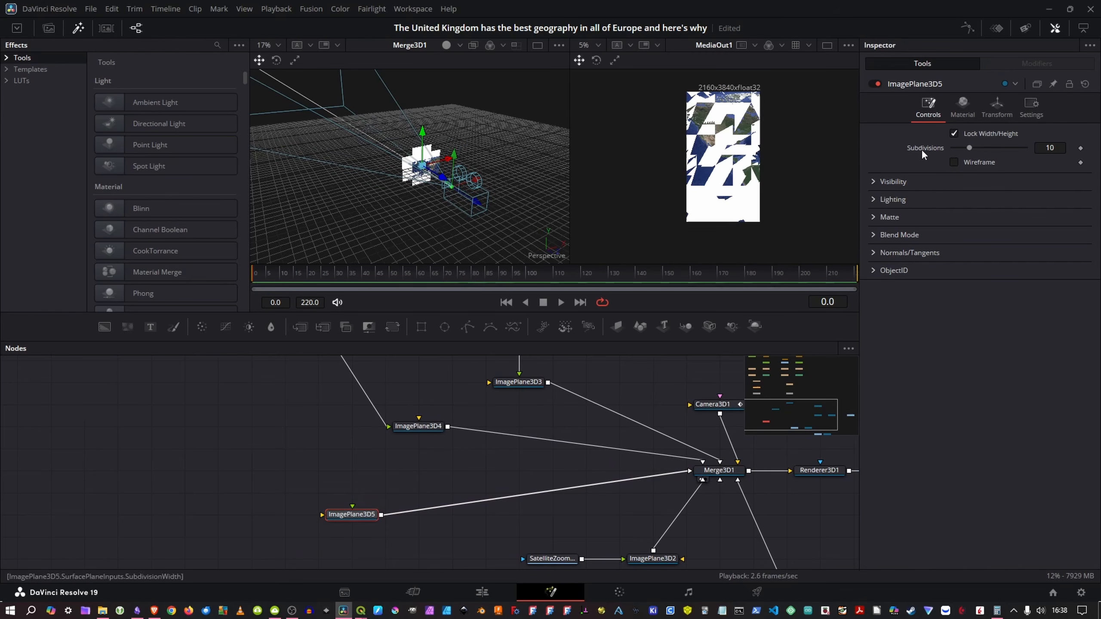
{"action": "left_click", "coordinate": [998, 109]}
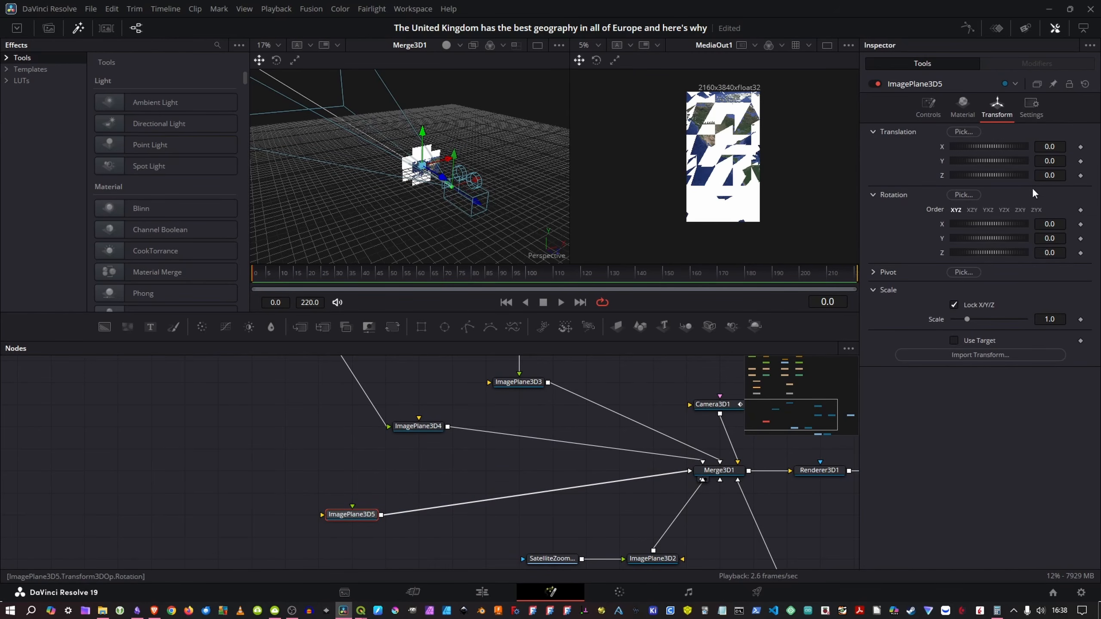
{"action": "left_click_drag", "start_coordinate": [1049, 177], "coordinate": [1073, 178]}
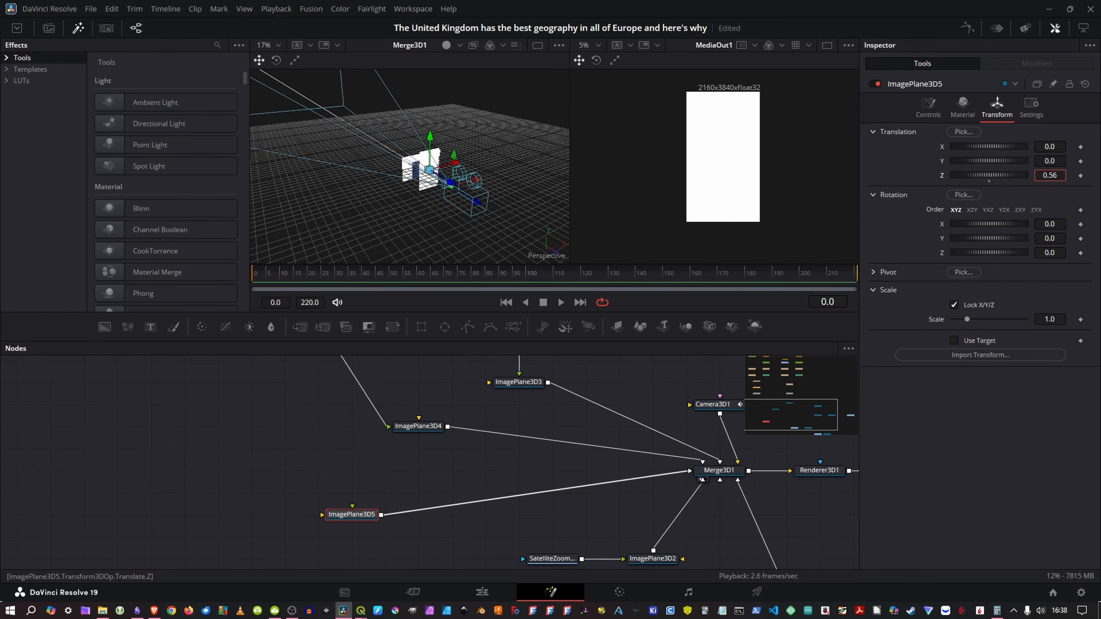
Step: Add a FastNoise node as the image input of ImagePlane3D5, and preview the cloud layer up to frame 17
{"action": "key", "text": "shift+space"}
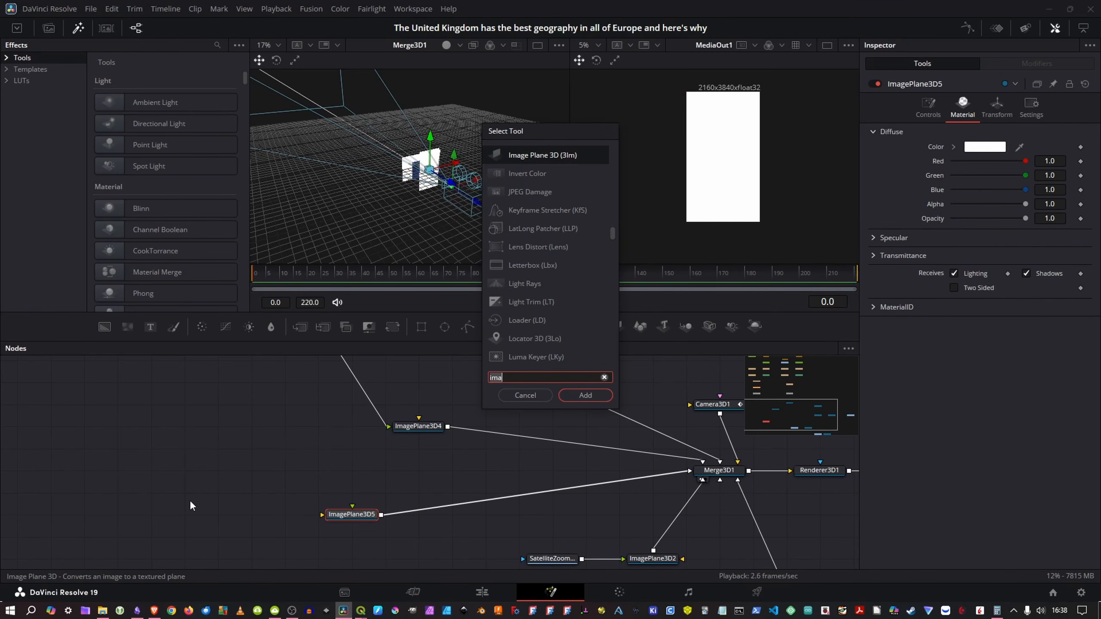
{"action": "type", "text": "fas"}
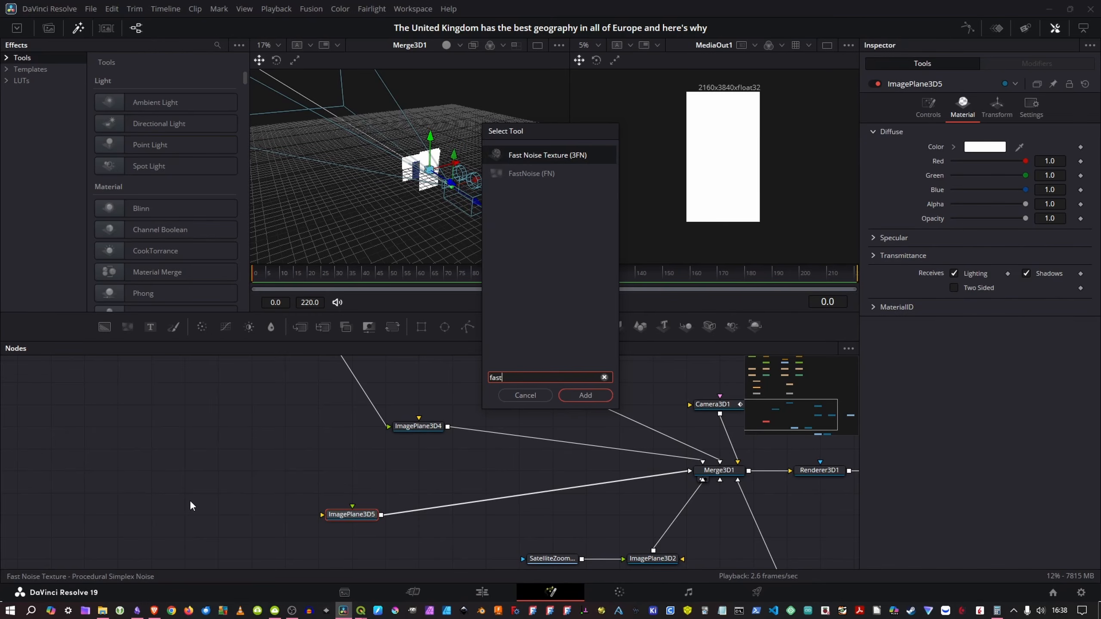
{"action": "type", "text": "t"}
{"action": "key", "text": "Down"}
{"action": "key", "text": "Return"}
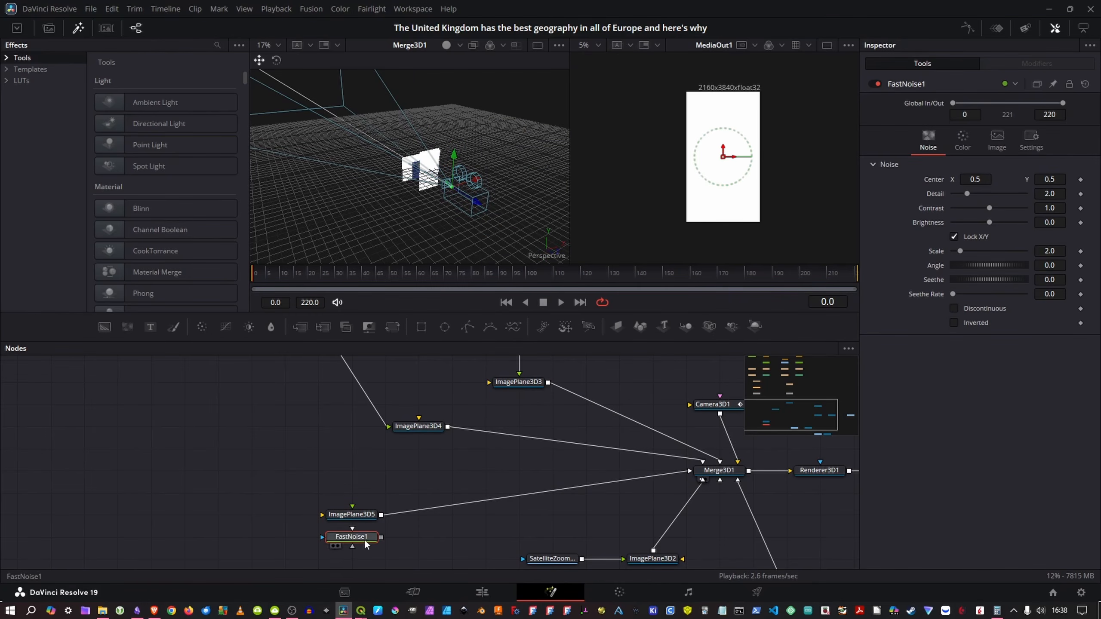
{"action": "mouse_move", "coordinate": [365, 541]}
{"action": "left_mouse_down"}
{"action": "mouse_move", "coordinate": [270, 517]}
{"action": "mouse_move", "coordinate": [362, 519]}
{"action": "left_mouse_up"}
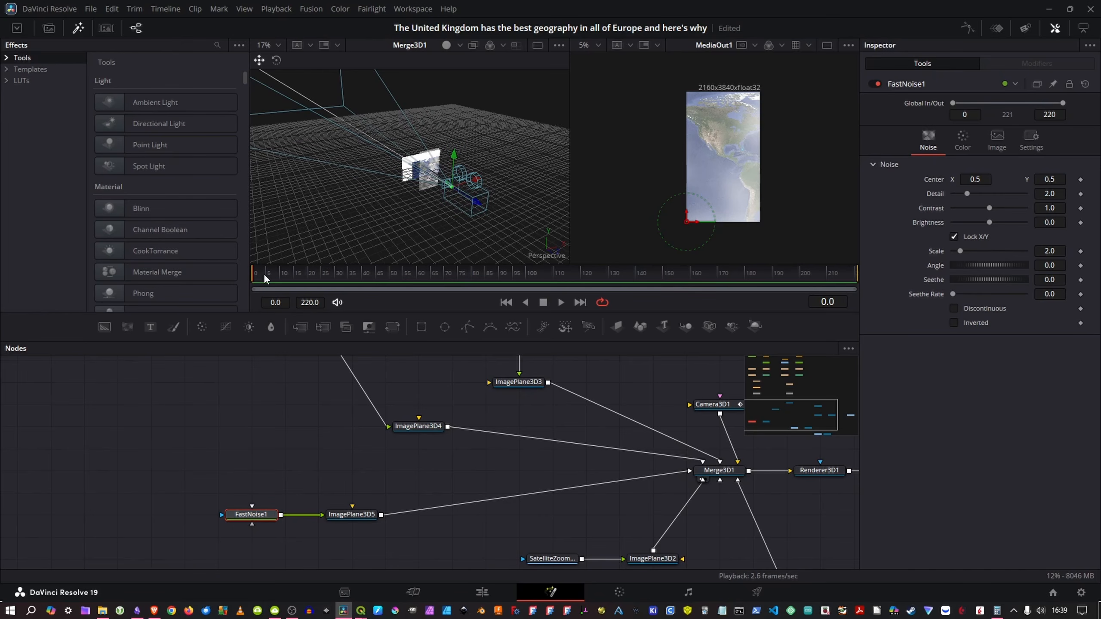
{"action": "left_click_drag", "start_coordinate": [265, 279], "coordinate": [301, 284]}
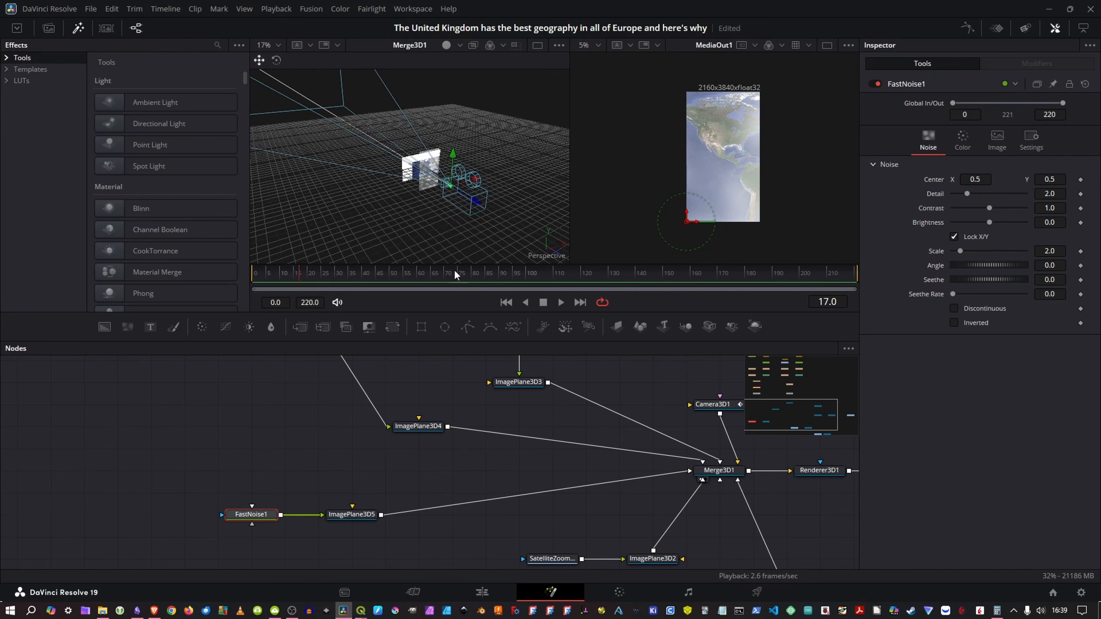
Step: Move ImagePlane3D5 close to the camera, with a Z translation of about 1.95
{"action": "left_click", "coordinate": [352, 514]}
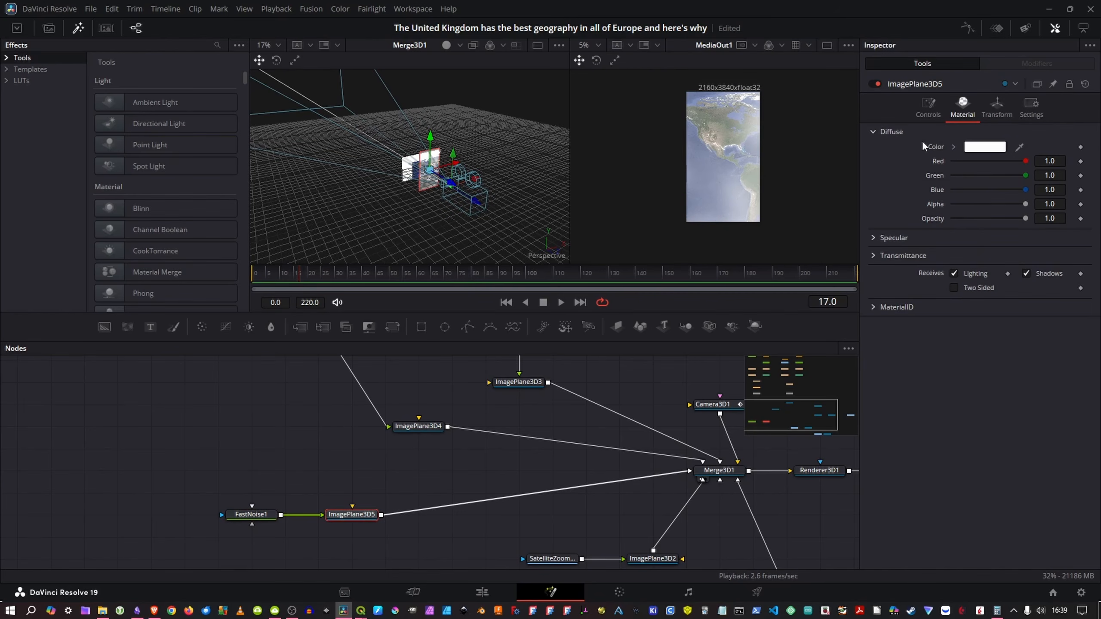
{"action": "left_click", "coordinate": [997, 106]}
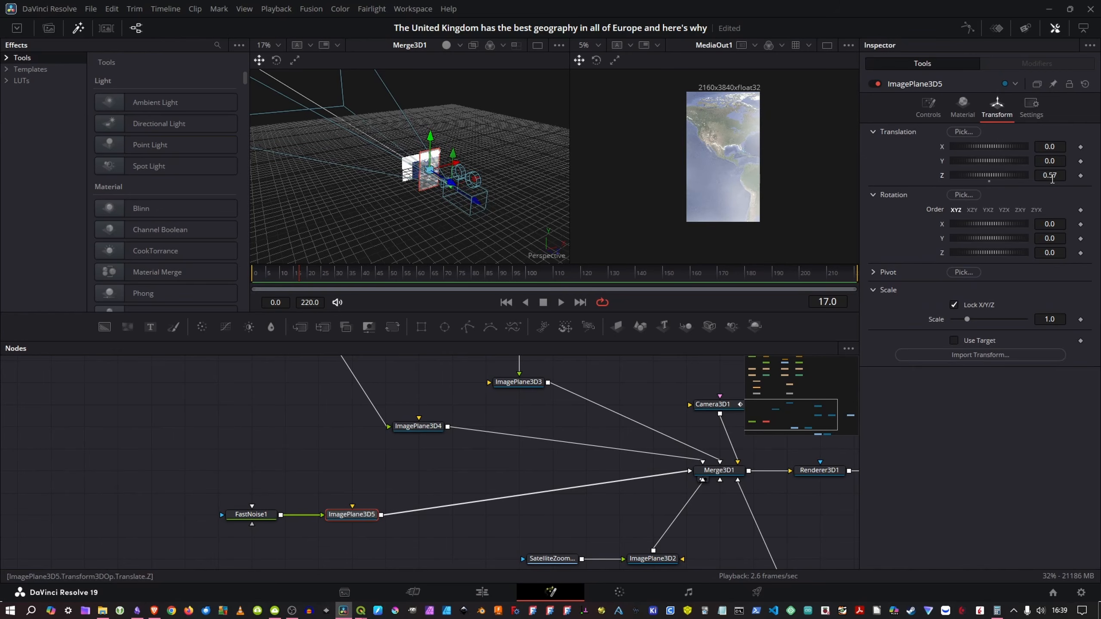
{"action": "left_click_drag", "start_coordinate": [1052, 177], "coordinate": [1072, 177]}
{"action": "scroll", "coordinate": [447, 198], "scroll_direction": "up", "scroll_amount": 5}
{"action": "scroll", "coordinate": [447, 193], "scroll_direction": "down", "scroll_amount": 5}
{"action": "scroll", "coordinate": [445, 189], "scroll_direction": "up", "scroll_amount": 3}
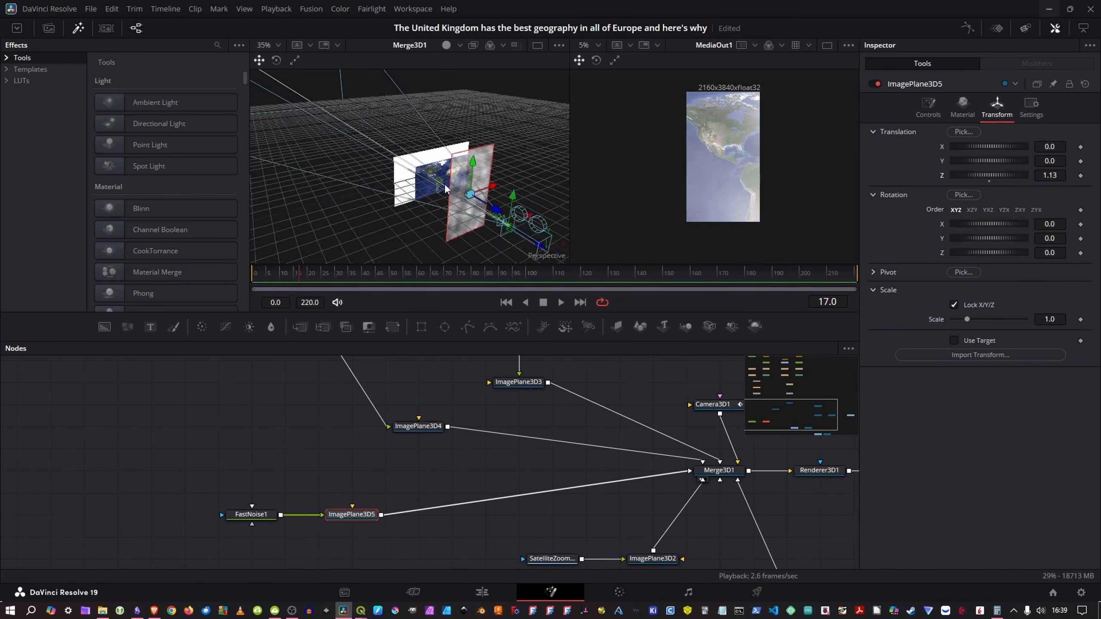
{"action": "scroll", "coordinate": [433, 182], "scroll_direction": "up", "scroll_amount": 2}
{"action": "scroll", "coordinate": [382, 168], "scroll_direction": "up", "scroll_amount": 2}
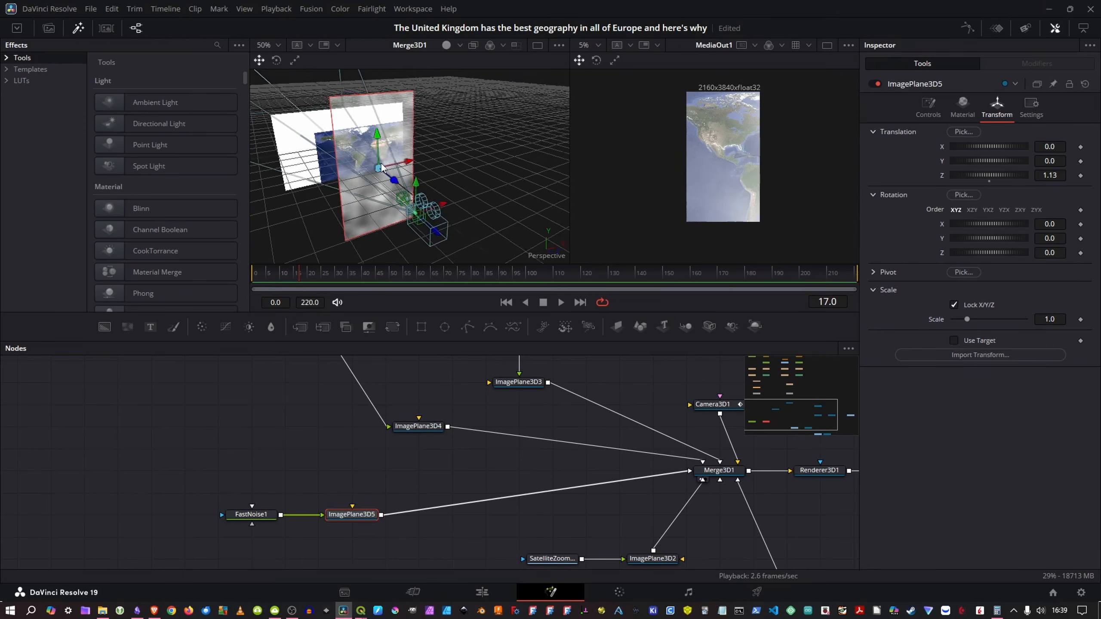
{"action": "left_click_drag", "start_coordinate": [381, 165], "coordinate": [536, 160]}
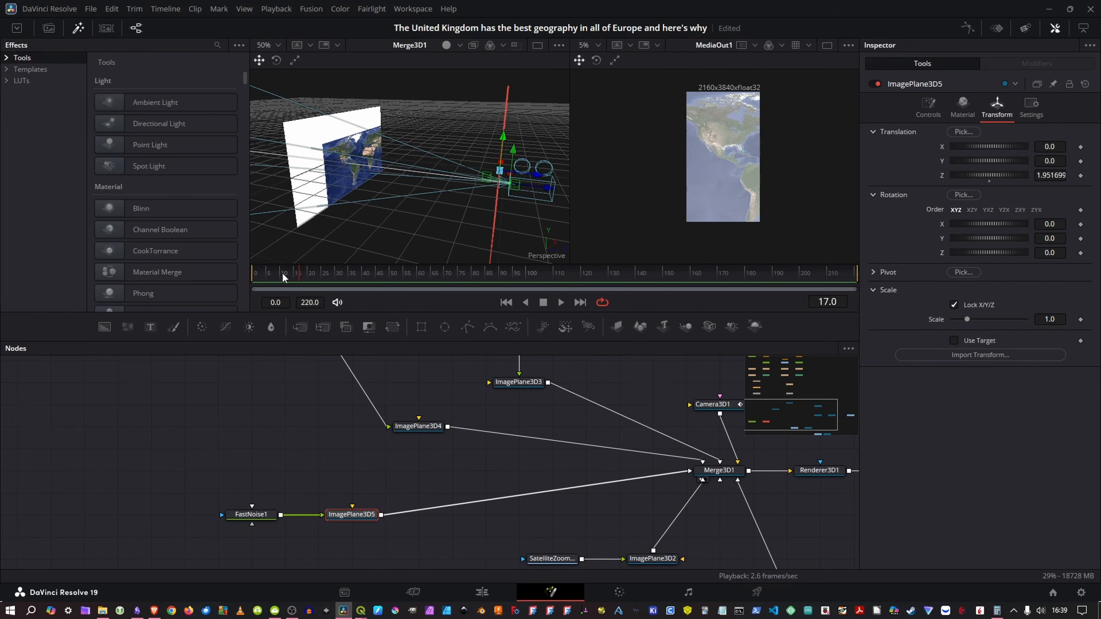
Step: Play the animation from frame 0 to preview the camera zoom through the cloud layer
{"action": "left_click_drag", "start_coordinate": [284, 273], "coordinate": [245, 277]}
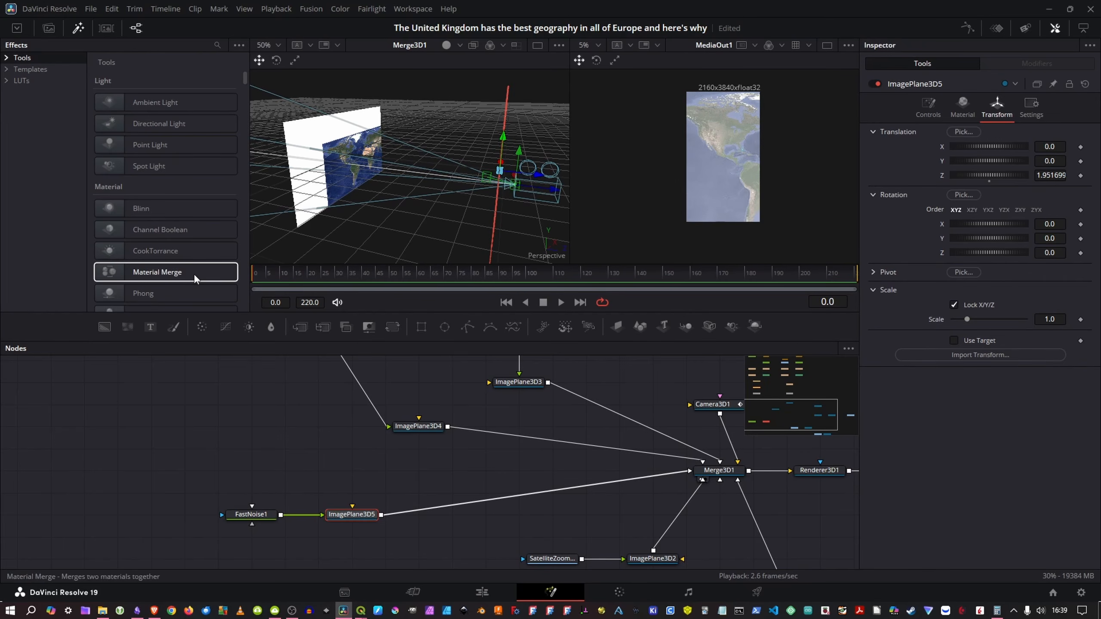
{"action": "key", "text": "space"}
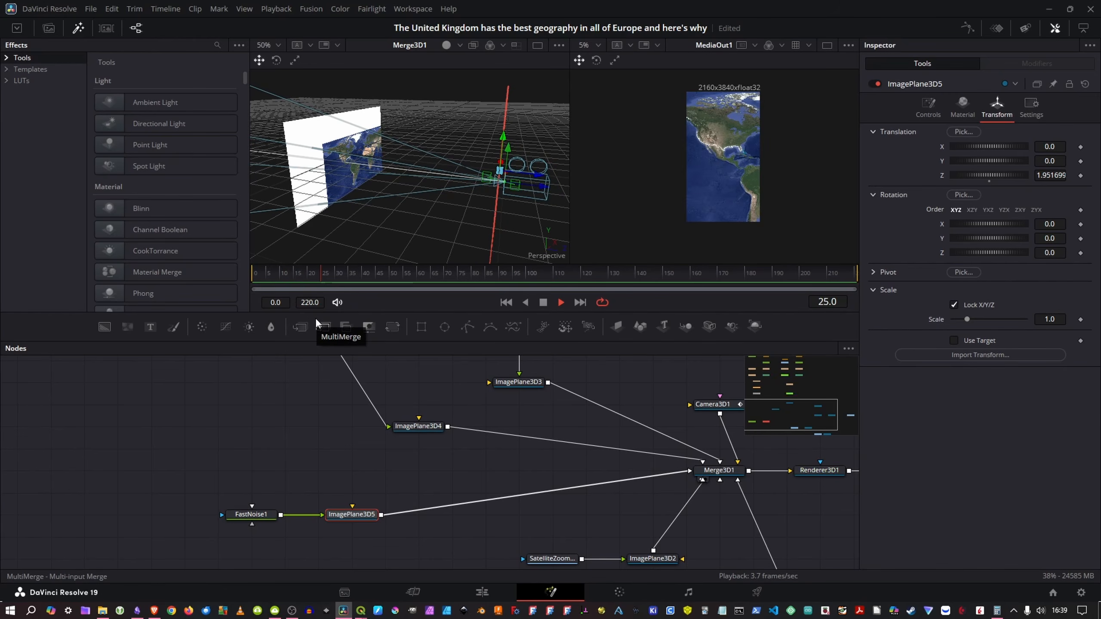
{"action": "key", "text": "space"}
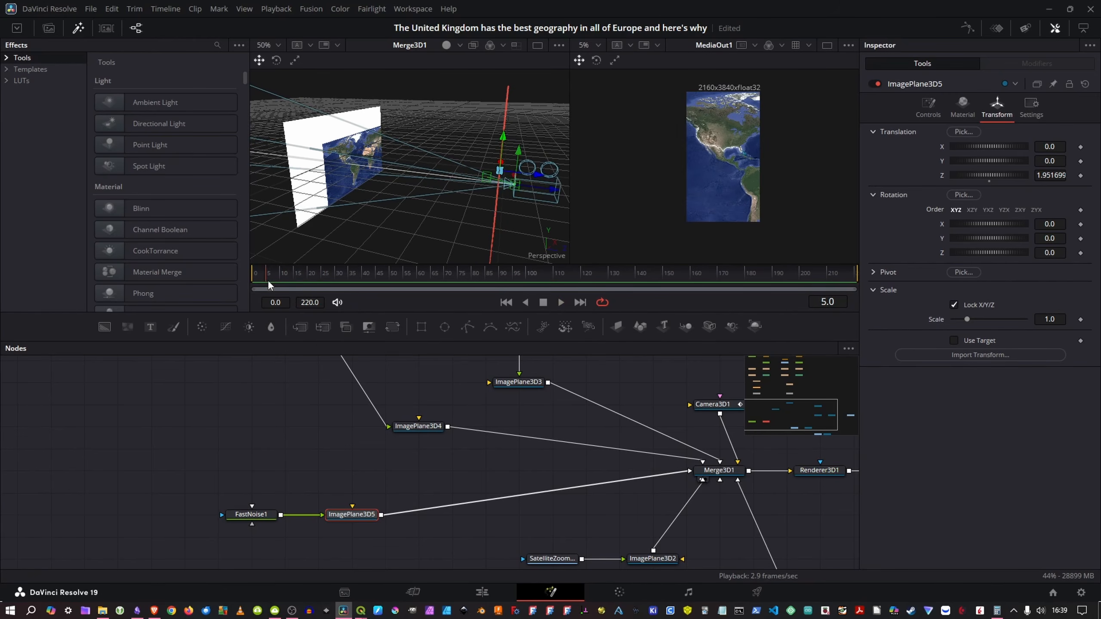
Step: Set the FastNoise1 detail to 5.28, scale to 20, brightness to 0.1 and contrast to 1.63 for denser clouds
{"action": "left_click", "coordinate": [259, 519]}
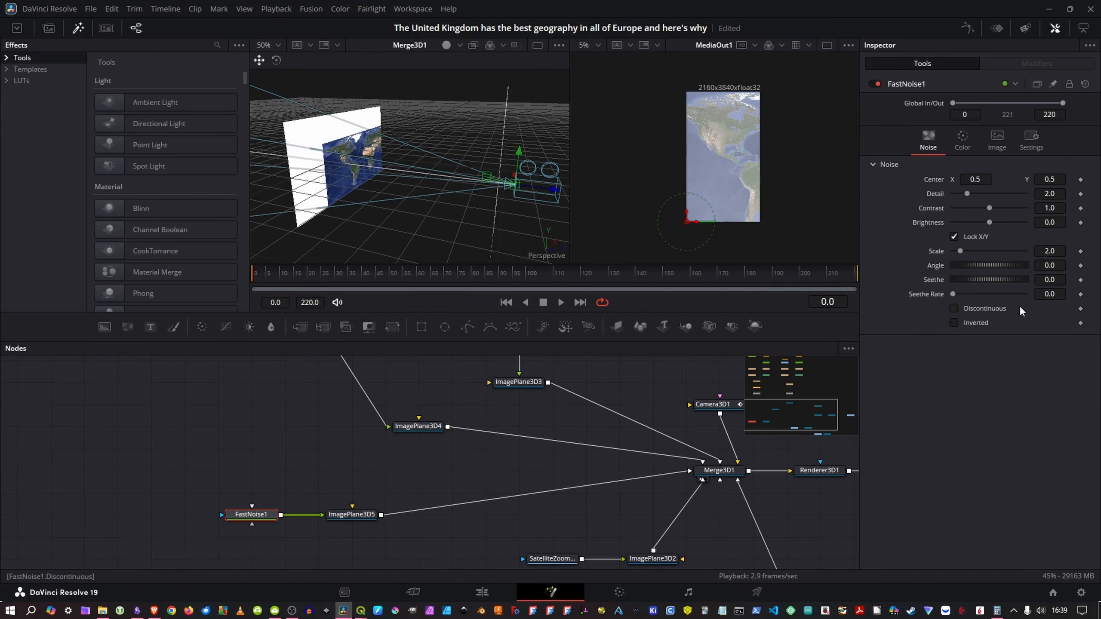
{"action": "left_click_drag", "start_coordinate": [967, 195], "coordinate": [992, 190]}
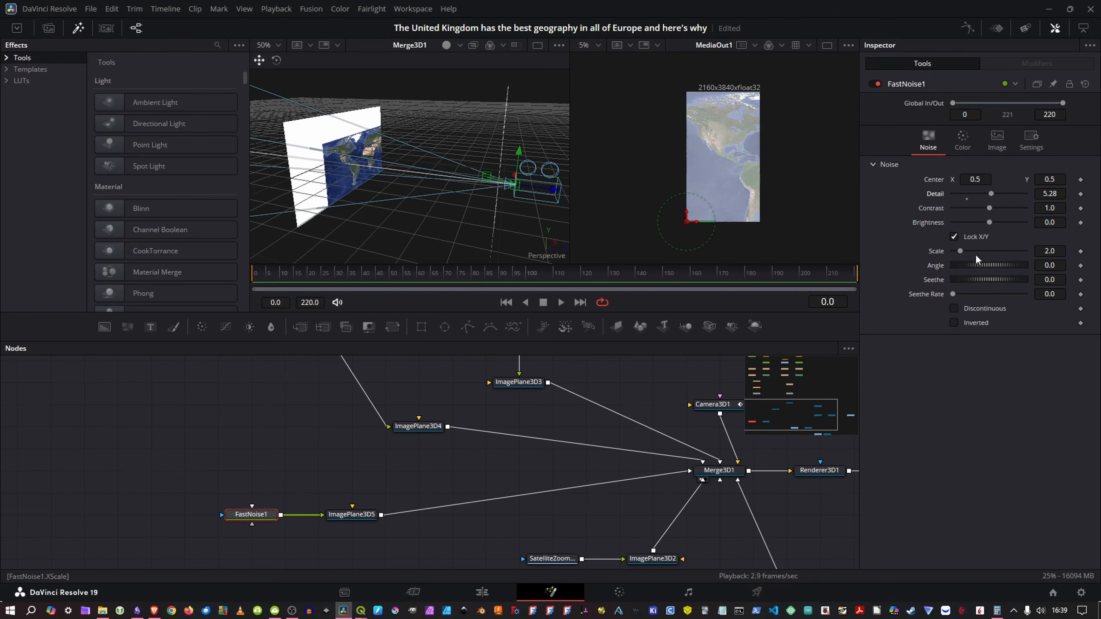
{"action": "left_click_drag", "start_coordinate": [961, 251], "coordinate": [1028, 243]}
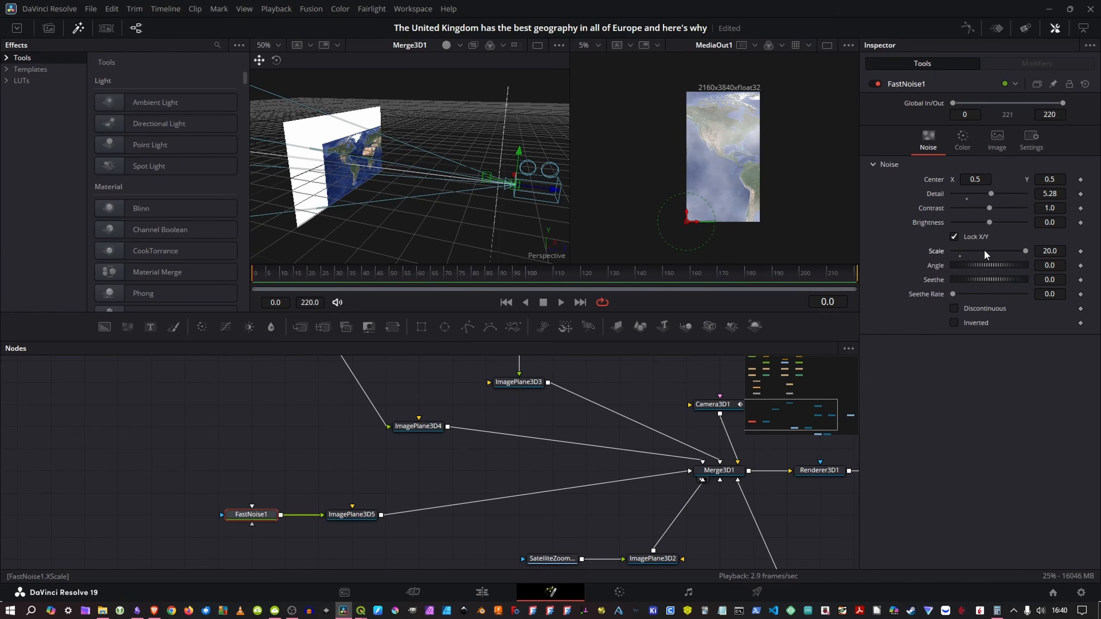
{"action": "left_click_drag", "start_coordinate": [990, 221], "coordinate": [996, 207]}
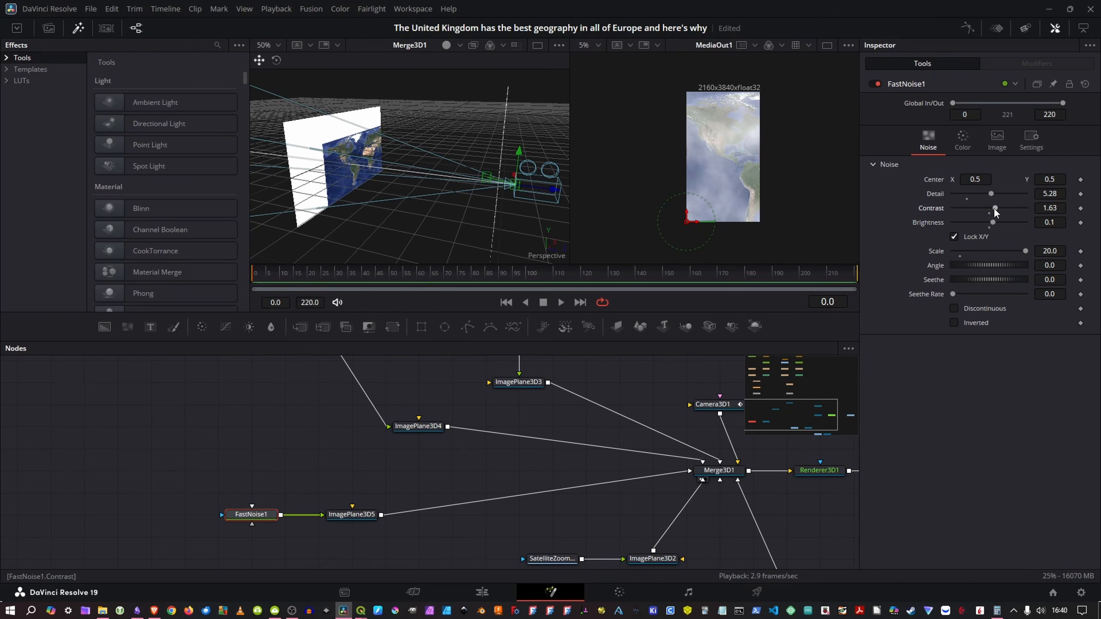
{"action": "left_click", "coordinate": [962, 140]}
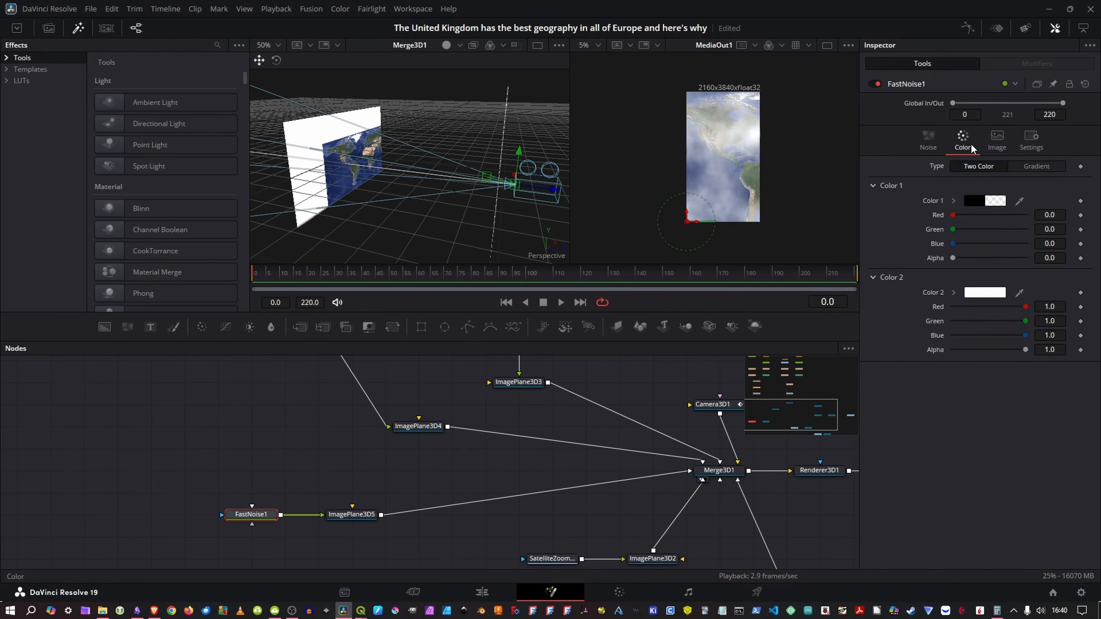
{"action": "left_click", "coordinate": [998, 141]}
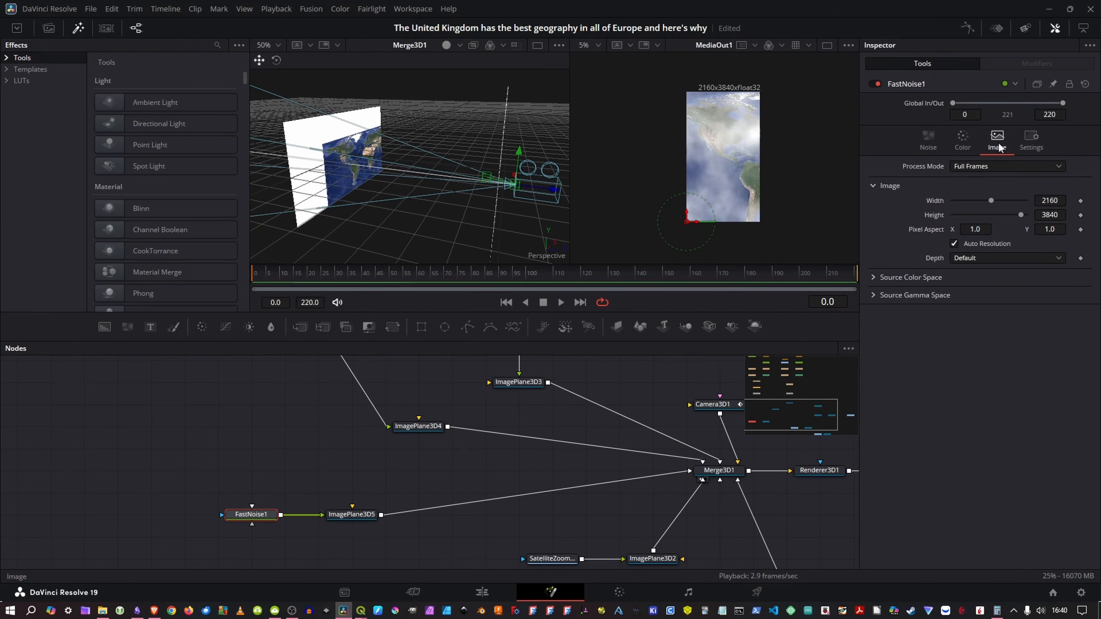
{"action": "left_click", "coordinate": [923, 143]}
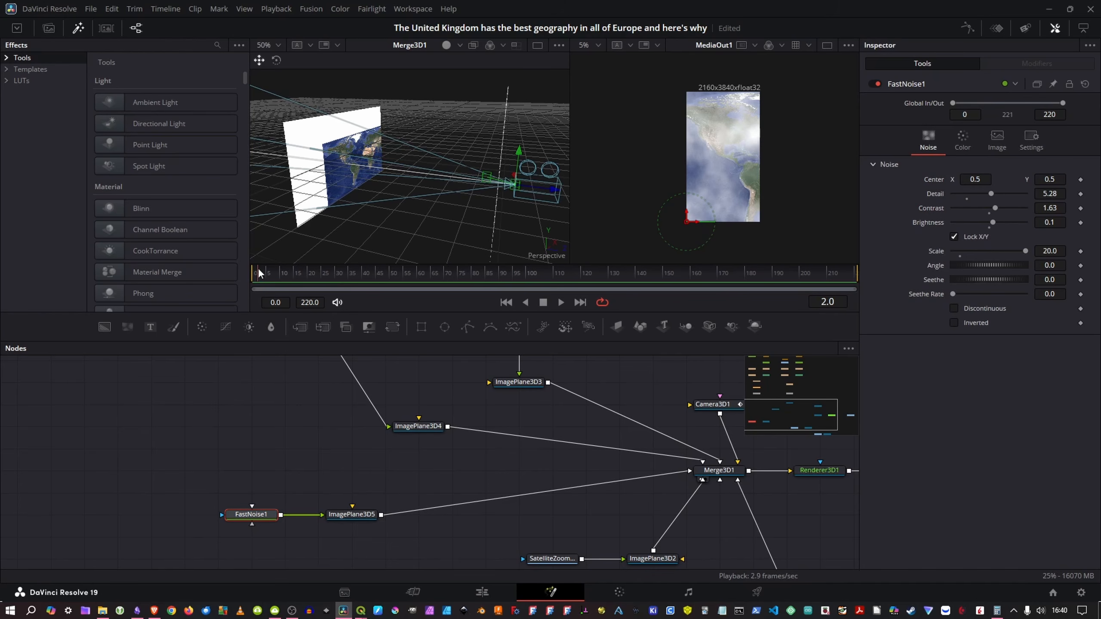
Step: Keyframe the material opacity of ImagePlane3D5 at 1.0 on frame 12
{"action": "left_click_drag", "start_coordinate": [260, 274], "coordinate": [304, 277]}
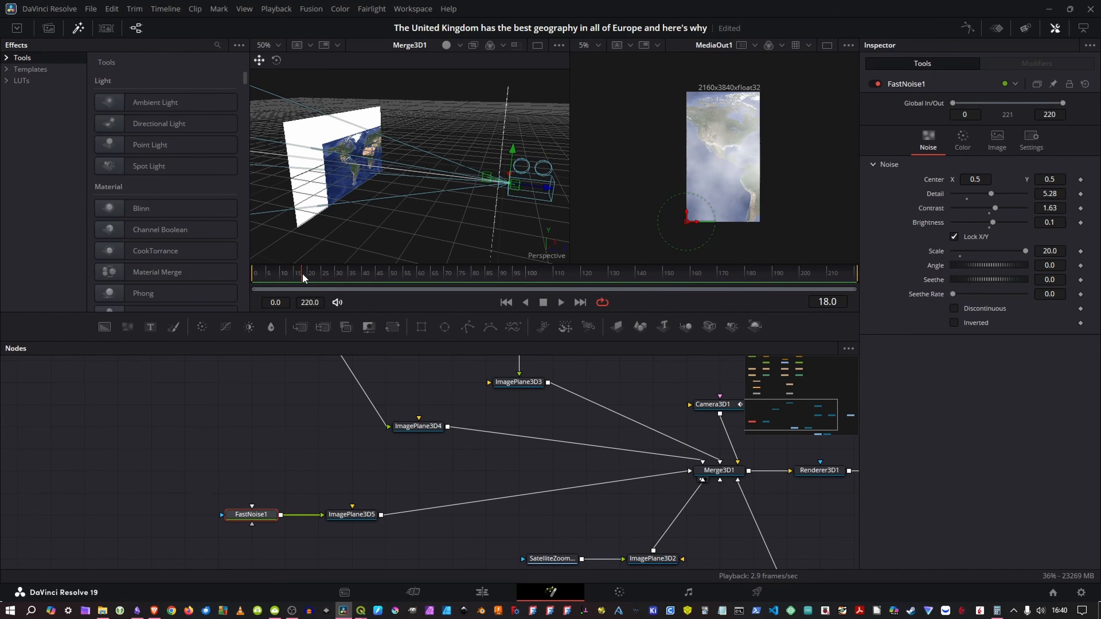
{"action": "key", "text": "Left"}
{"action": "key", "text": "Left"}
{"action": "key", "text": "Left"}
{"action": "key", "text": "Left"}
{"action": "key", "text": "Left"}
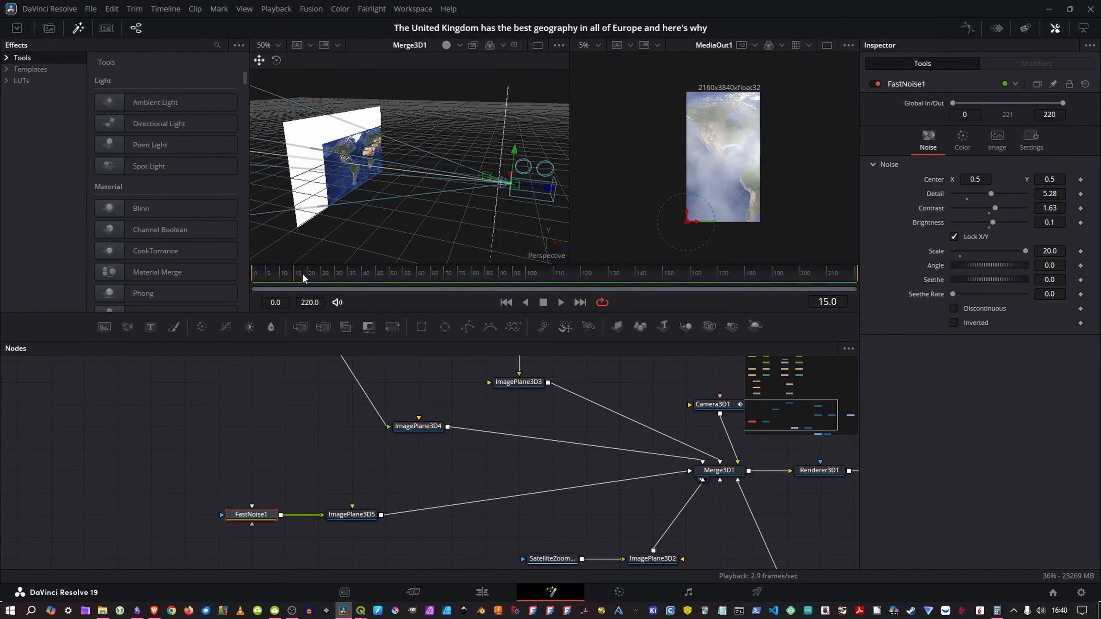
{"action": "key", "text": "Left"}
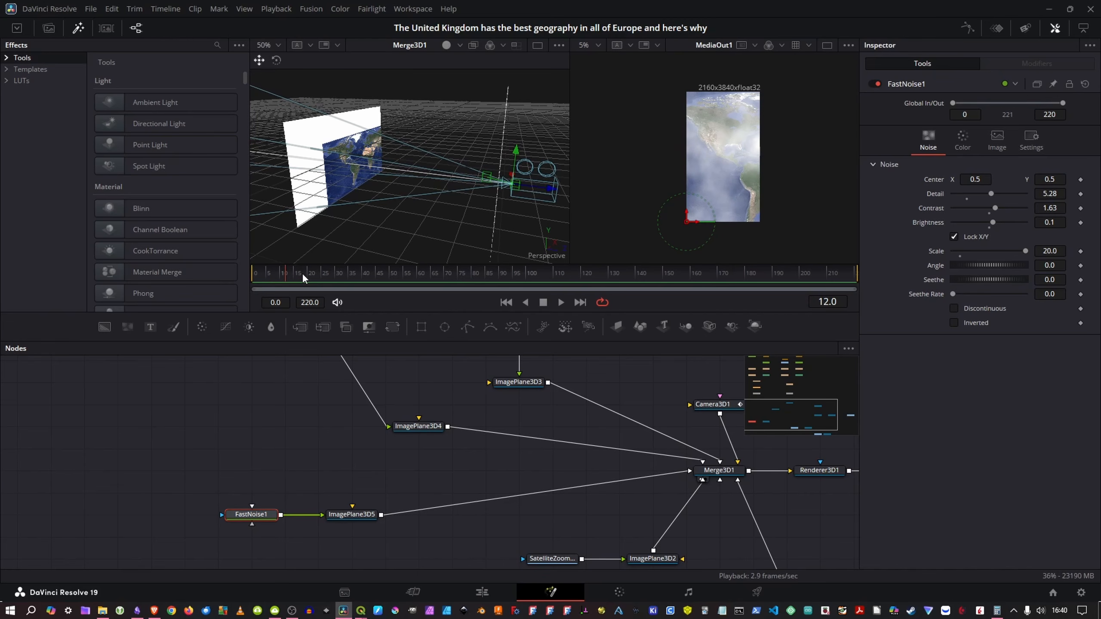
{"action": "left_click", "coordinate": [365, 519]}
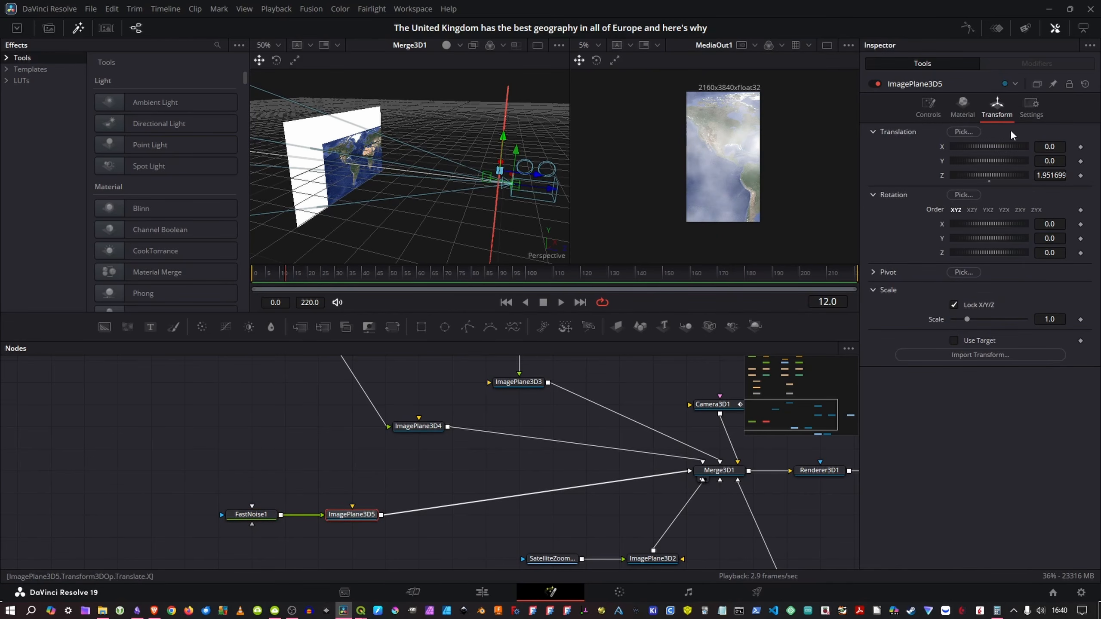
{"action": "left_click", "coordinate": [929, 108]}
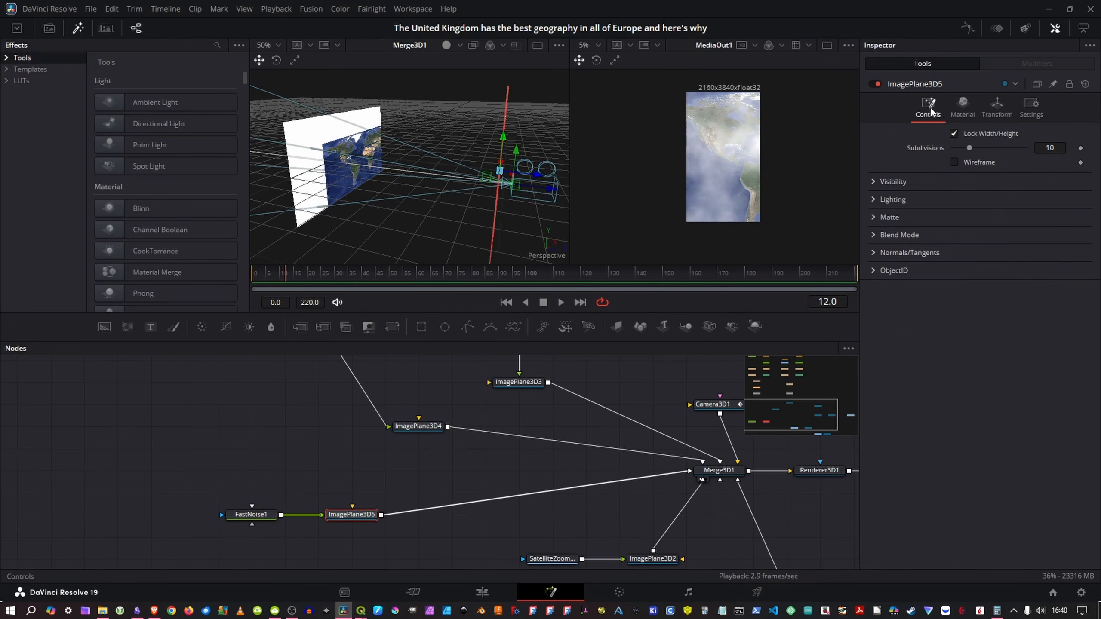
{"action": "left_click", "coordinate": [962, 108]}
{"action": "left_click", "coordinate": [999, 112]}
{"action": "left_click", "coordinate": [958, 115]}
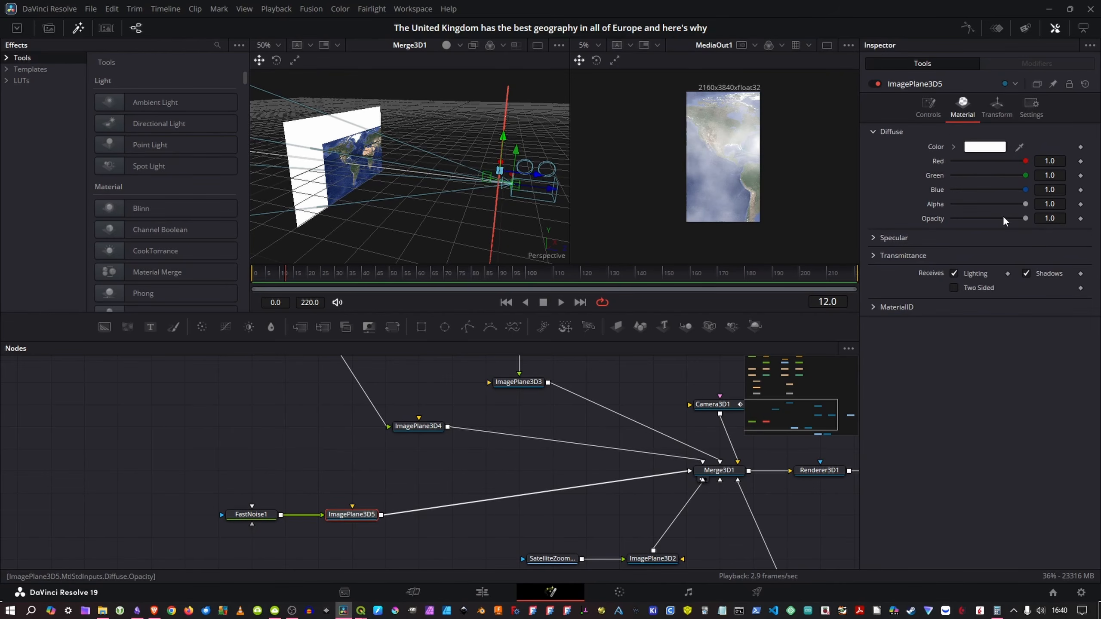
{"action": "left_click", "coordinate": [1081, 219]}
Step: Set the opacity of ImagePlane3D5 to 0 at frame 18 so the clouds fade out
{"action": "key", "text": "Right"}
{"action": "key", "text": "Right"}
{"action": "key", "text": "Right"}
{"action": "key", "text": "Right"}
{"action": "key", "text": "Right"}
{"action": "key", "text": "Right"}
{"action": "key", "text": "Right"}
{"action": "key", "text": "Right"}
{"action": "key", "text": "Right"}
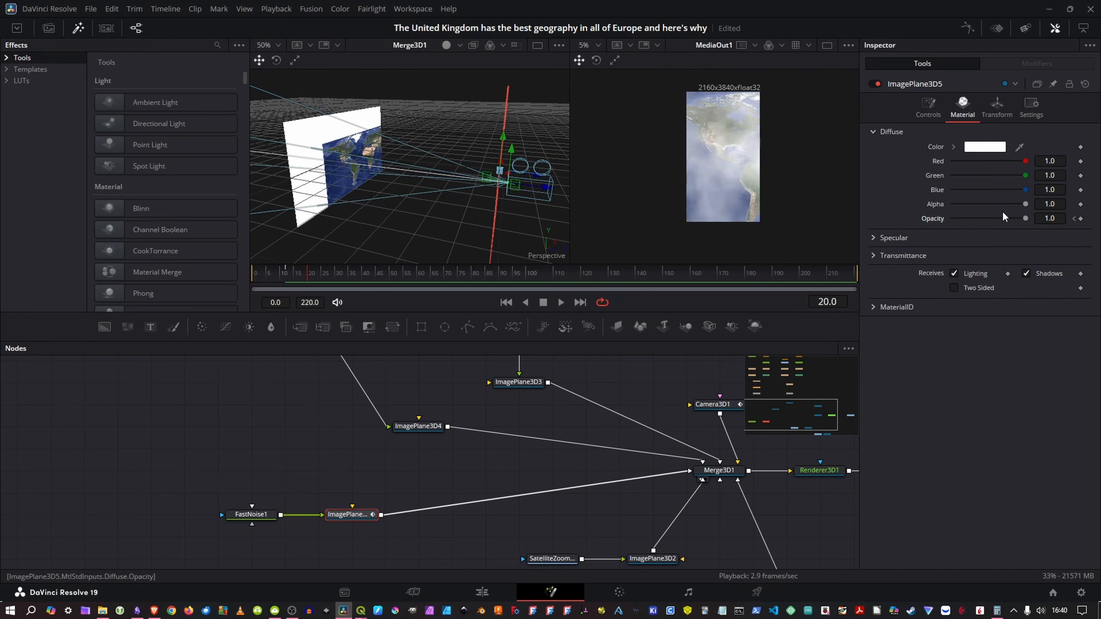
{"action": "key", "text": "Left"}
{"action": "key", "text": "Left"}
{"action": "key", "text": "Left"}
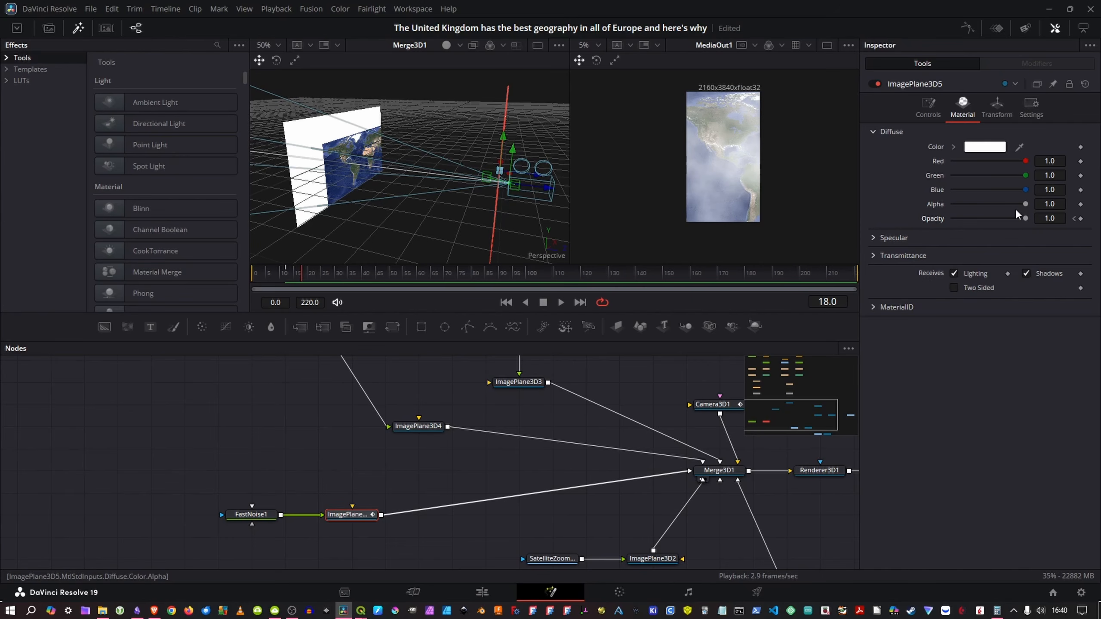
{"action": "left_click_drag", "start_coordinate": [1023, 218], "coordinate": [931, 218]}
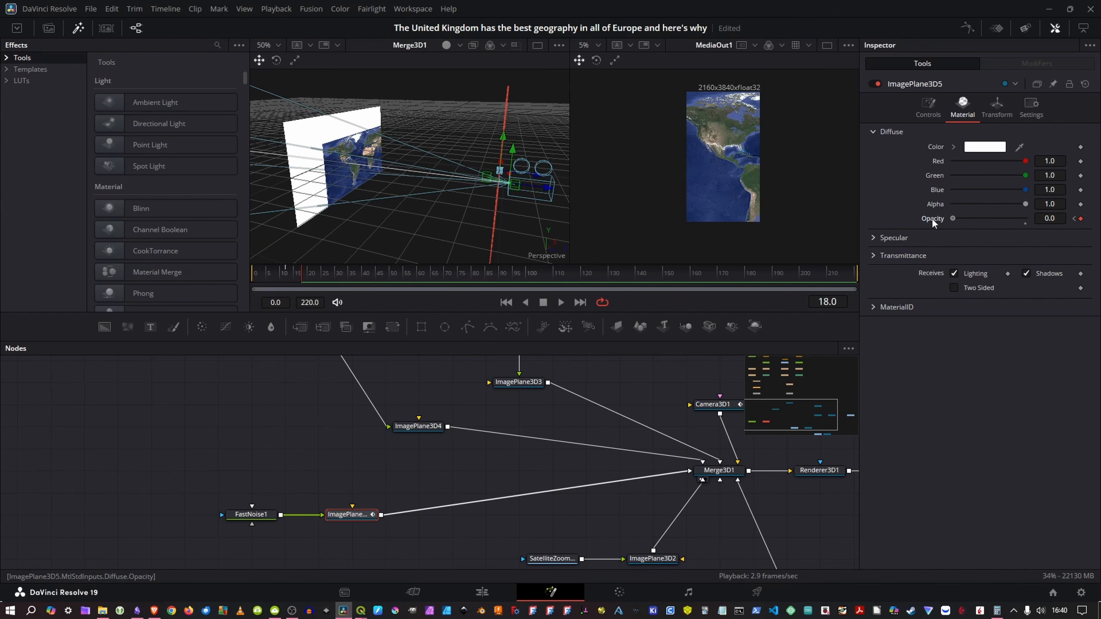
Step: Return to the start of the composition and play back the cloud fade-out
{"action": "left_click_drag", "start_coordinate": [301, 264], "coordinate": [272, 274]}
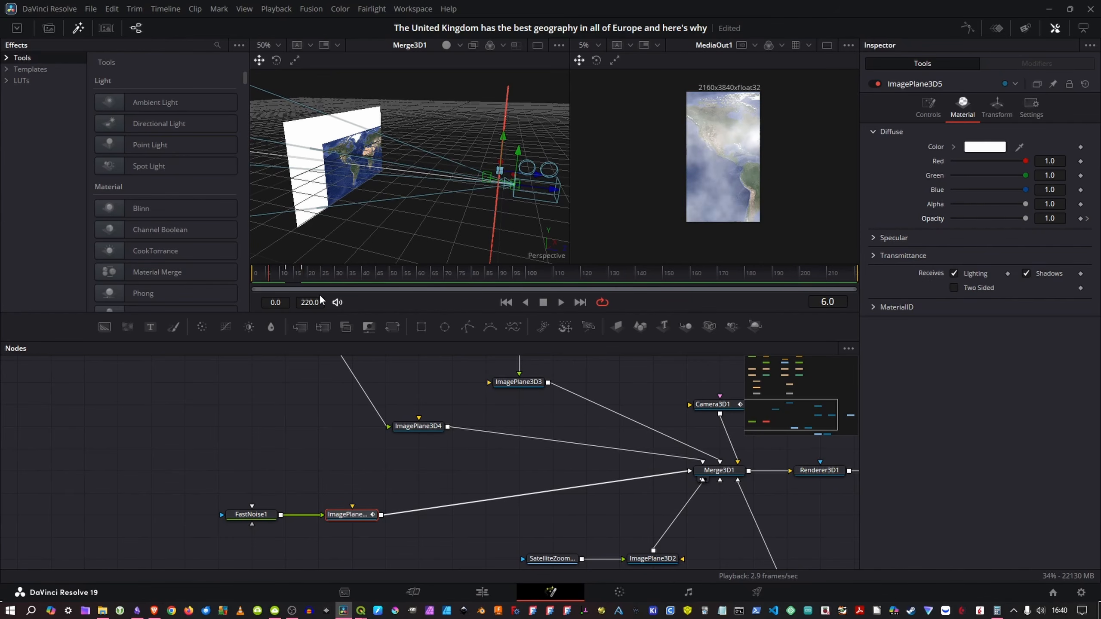
{"action": "key", "text": "Left"}
{"action": "key", "text": "Left"}
{"action": "key", "text": "Left"}
{"action": "key", "text": "Left"}
{"action": "key", "text": "Left"}
{"action": "key", "text": "Left"}
{"action": "key", "text": "Left"}
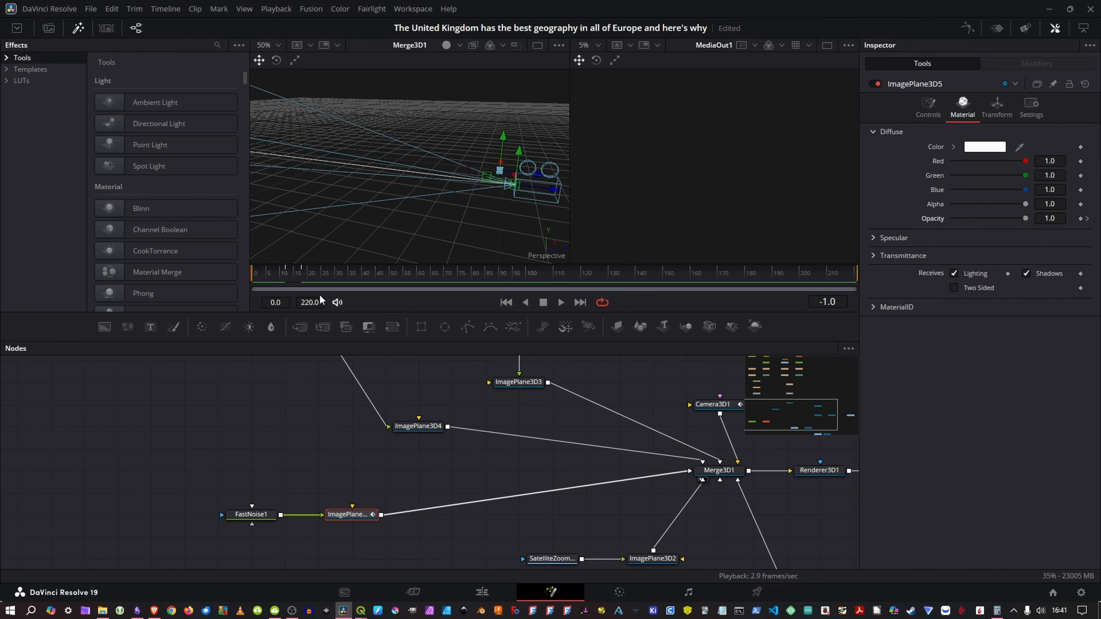
{"action": "key", "text": "Right"}
{"action": "key", "text": "Right"}
{"action": "key", "text": "space"}
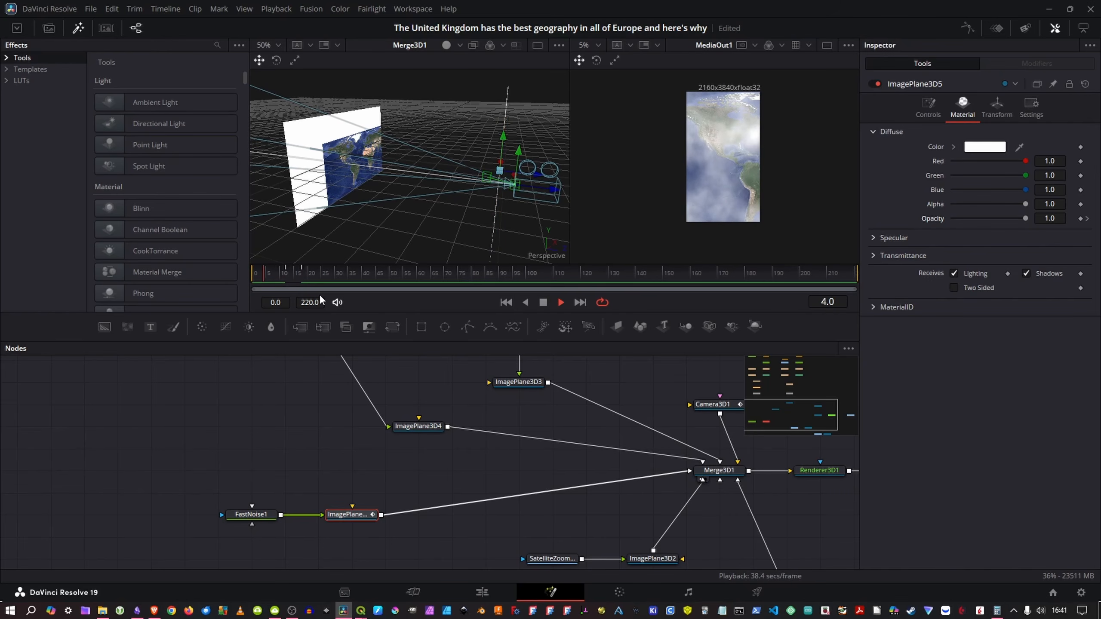
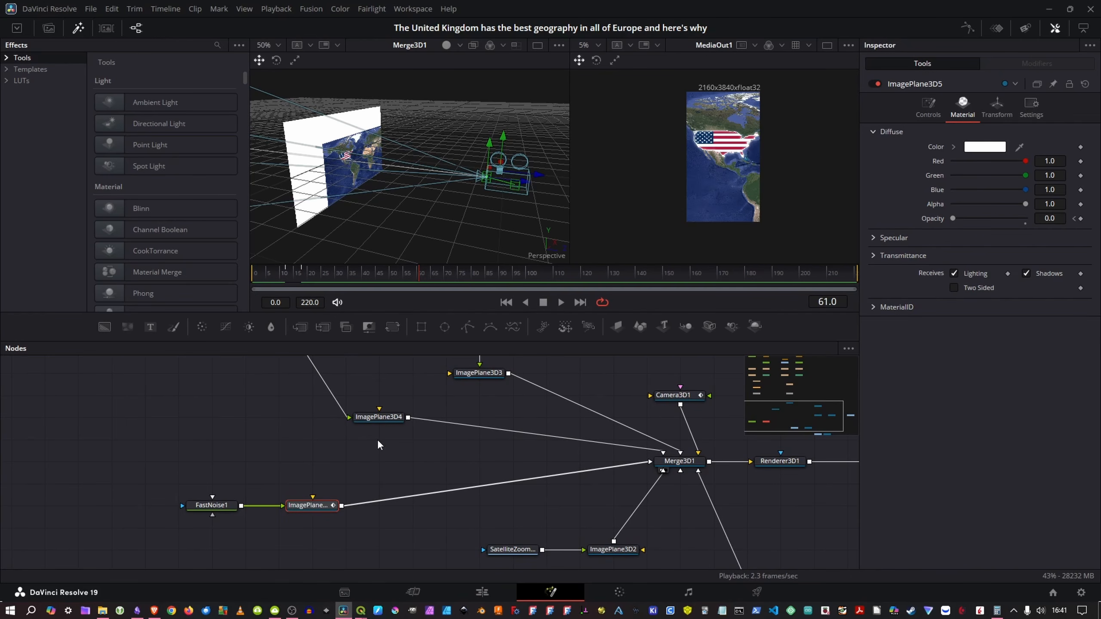
Step: Switch to timeline editing and move the Fusion Composition clip on V1 to start at 00:00:02:13
{"action": "left_click", "coordinate": [481, 592]}
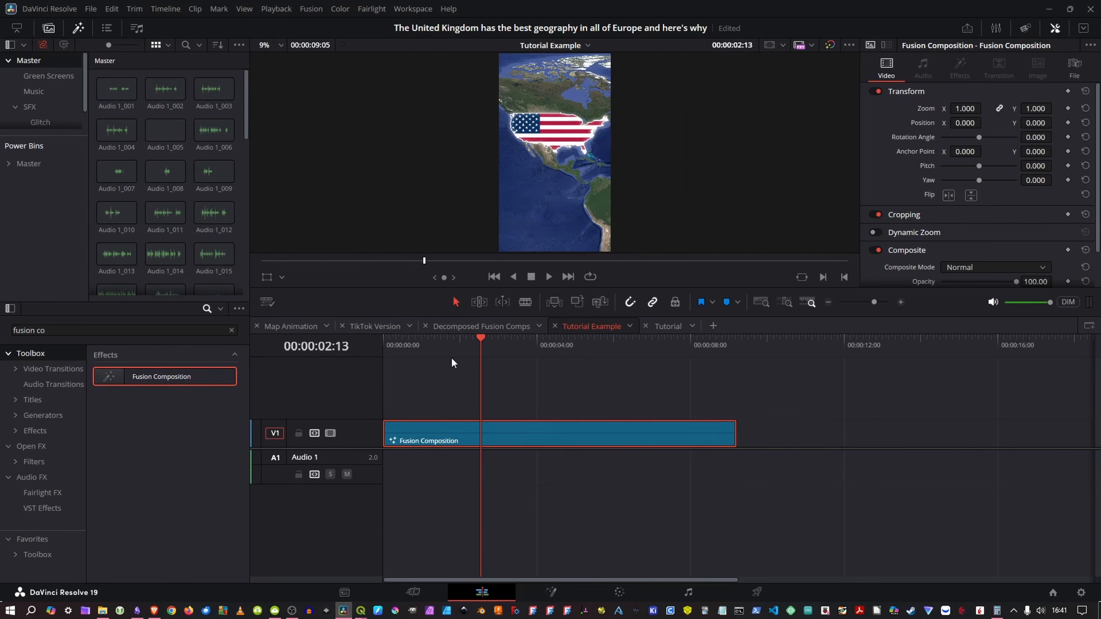
{"action": "left_click_drag", "start_coordinate": [429, 439], "coordinate": [528, 451]}
{"action": "left_click", "coordinate": [534, 402]}
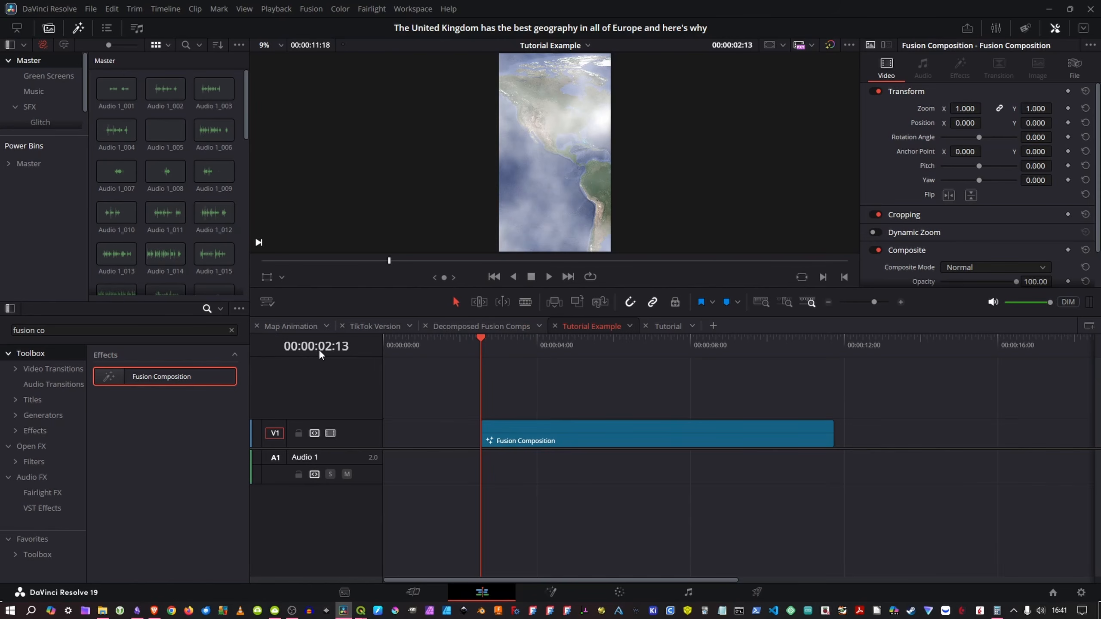
Step: Copy the Render.mov clip from the Map Animation timeline into the Tutorial Example timeline at 00:00:12:18, after the Fusion Composition
{"action": "left_click", "coordinate": [474, 324]}
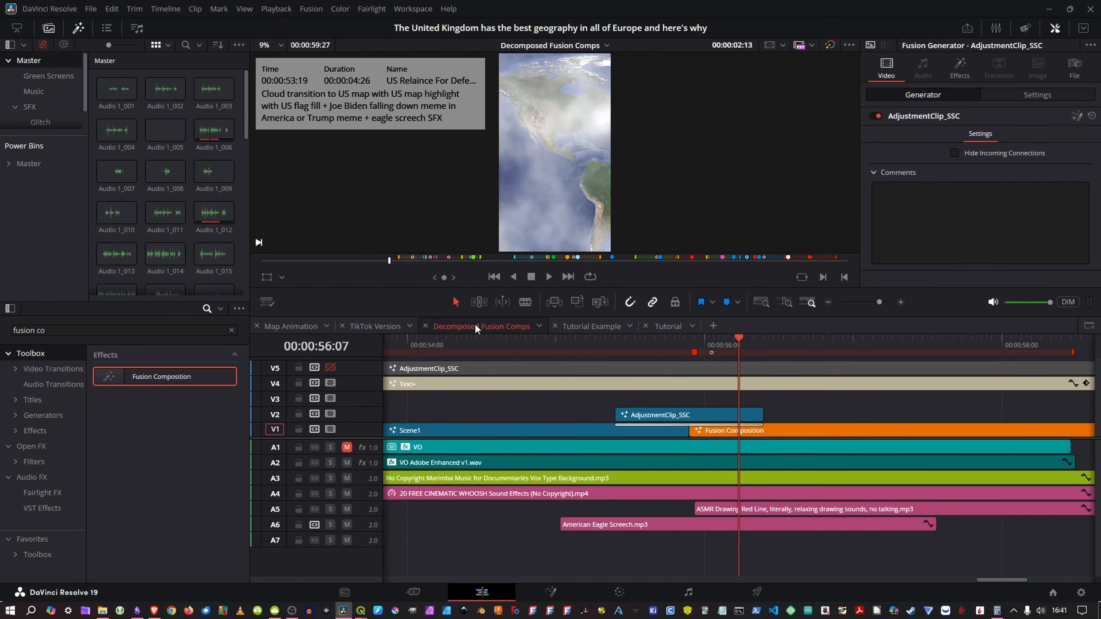
{"action": "left_click", "coordinate": [559, 431]}
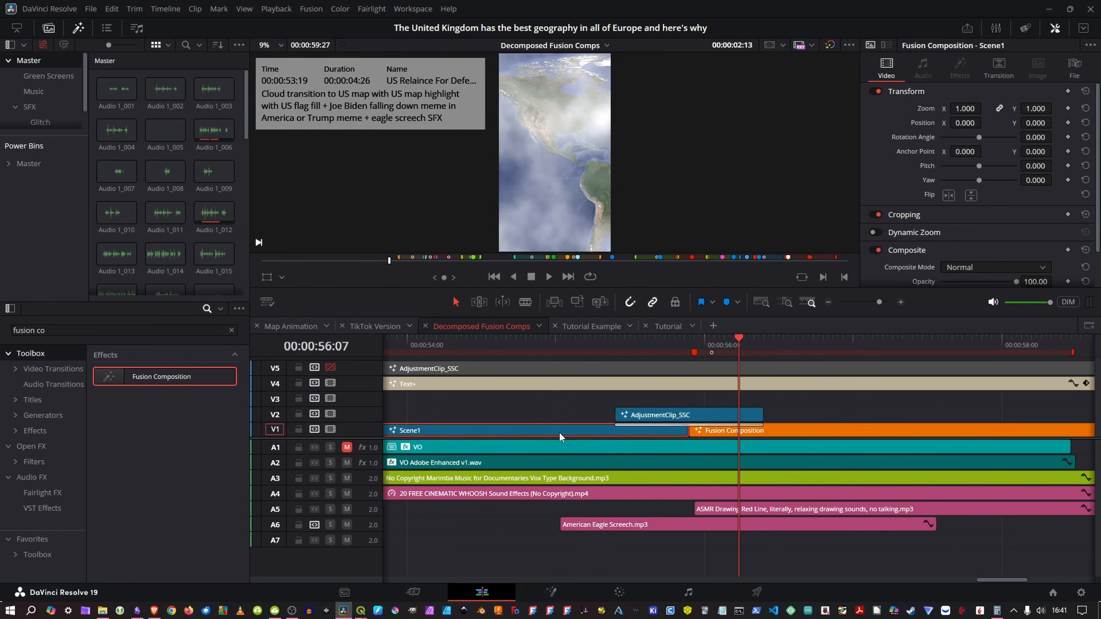
{"action": "left_click", "coordinate": [294, 325]}
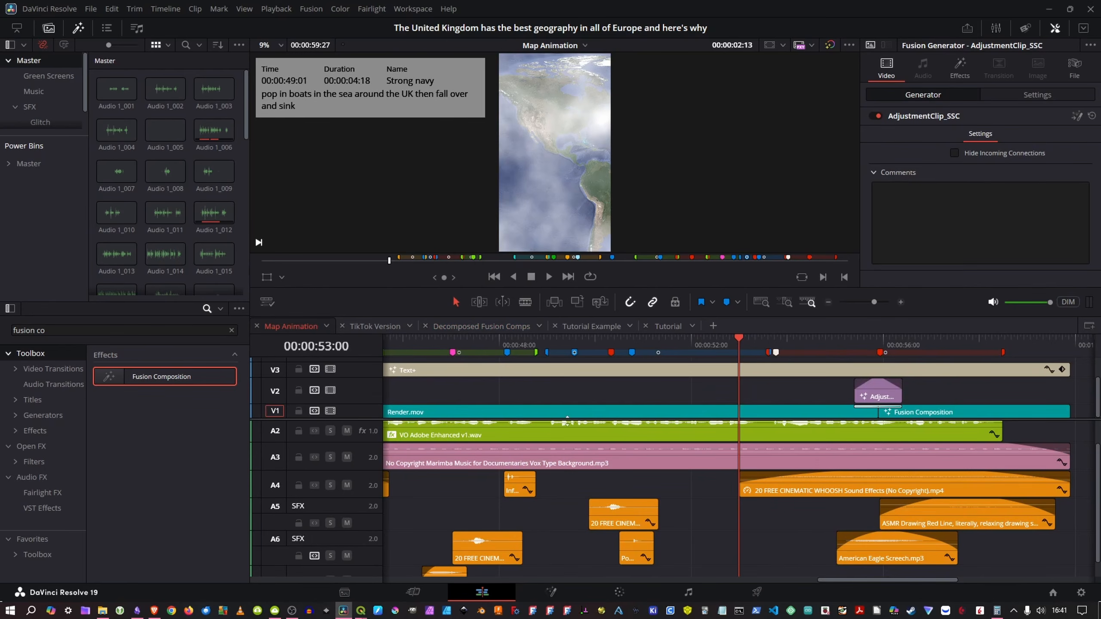
{"action": "left_click", "coordinate": [461, 412]}
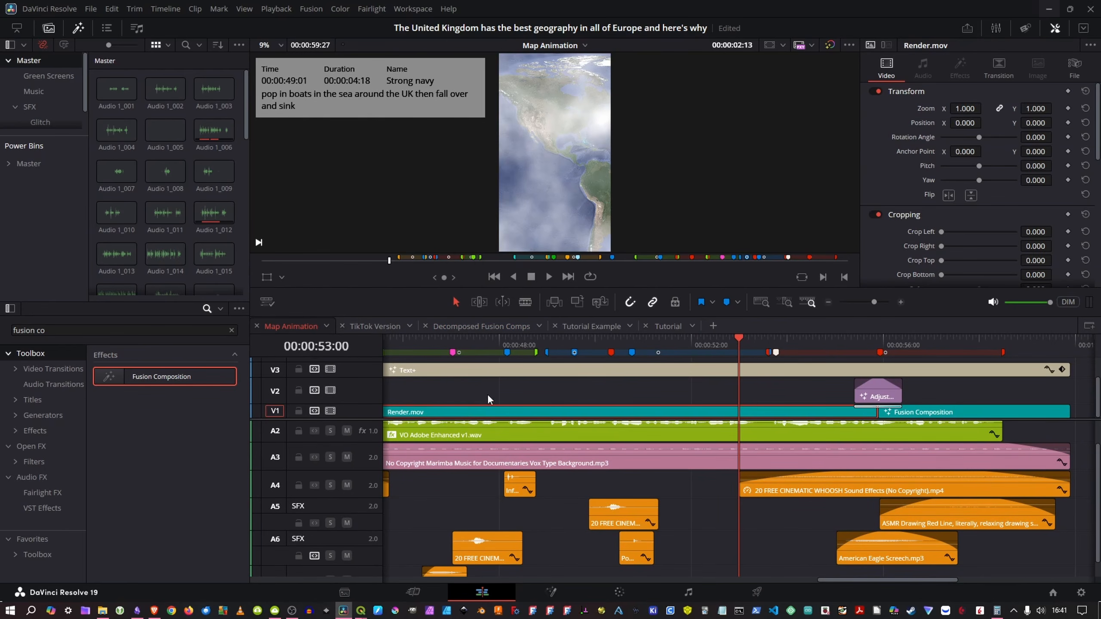
{"action": "left_click", "coordinate": [575, 324]}
{"action": "left_click", "coordinate": [872, 340]}
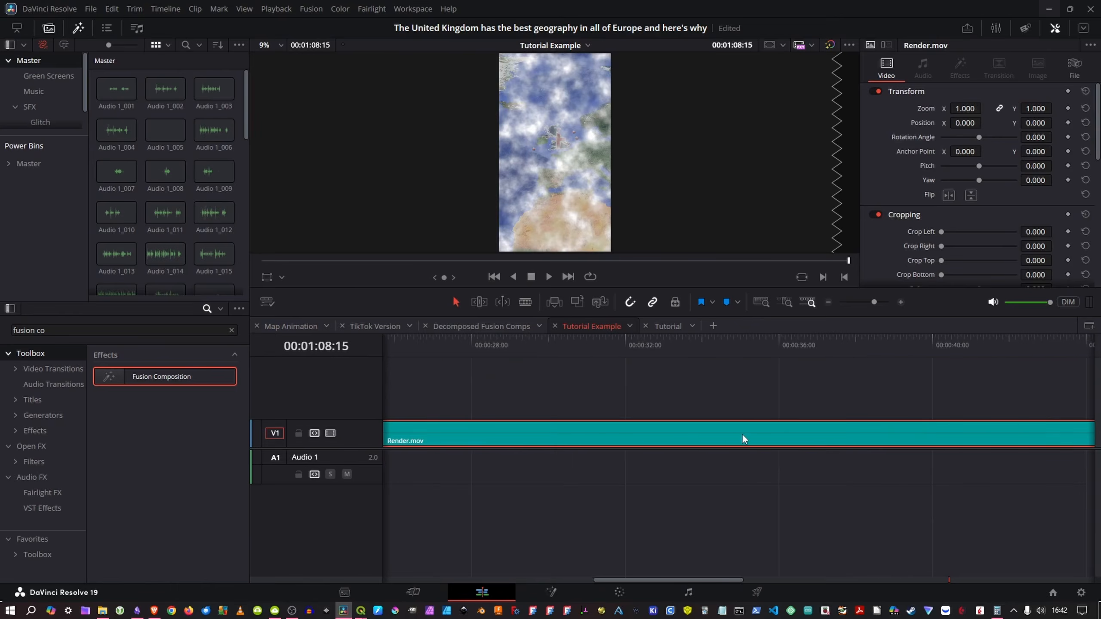
{"action": "scroll", "coordinate": [741, 433], "scroll_direction": "right", "scroll_amount": 5}
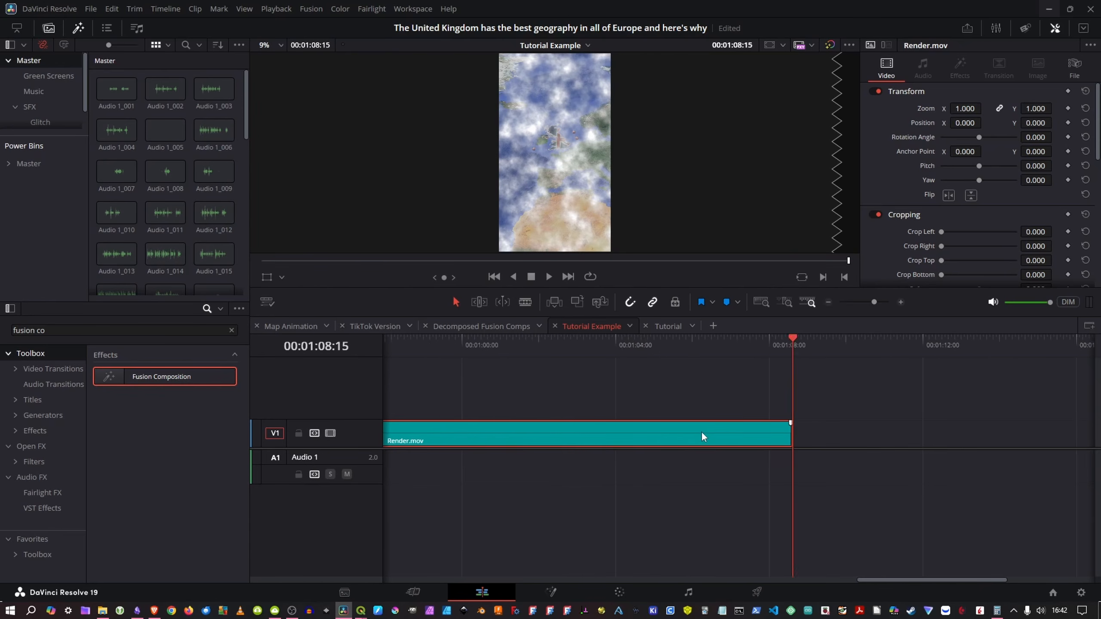
{"action": "scroll", "coordinate": [701, 436], "scroll_direction": "right", "scroll_amount": 3}
Step: Play through the end of Render.mov, split it at 00:01:04:07, delete the earlier part and cut the remaining part from the timeline
{"action": "left_click_drag", "start_coordinate": [619, 340], "coordinate": [404, 350]}
{"action": "key", "text": "space"}
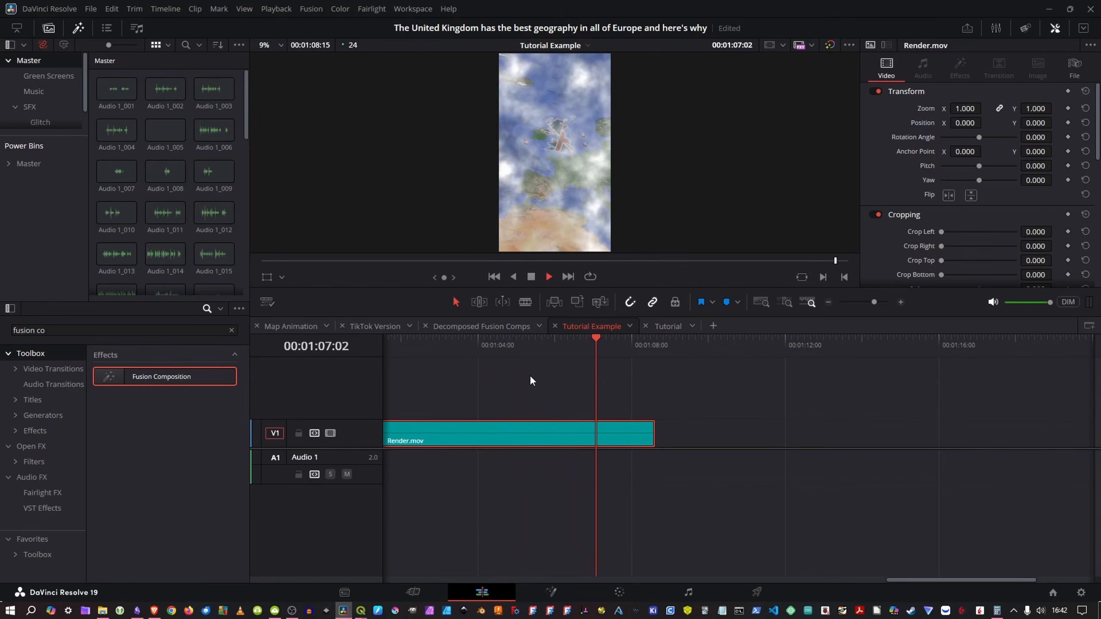
{"action": "key", "text": "space"}
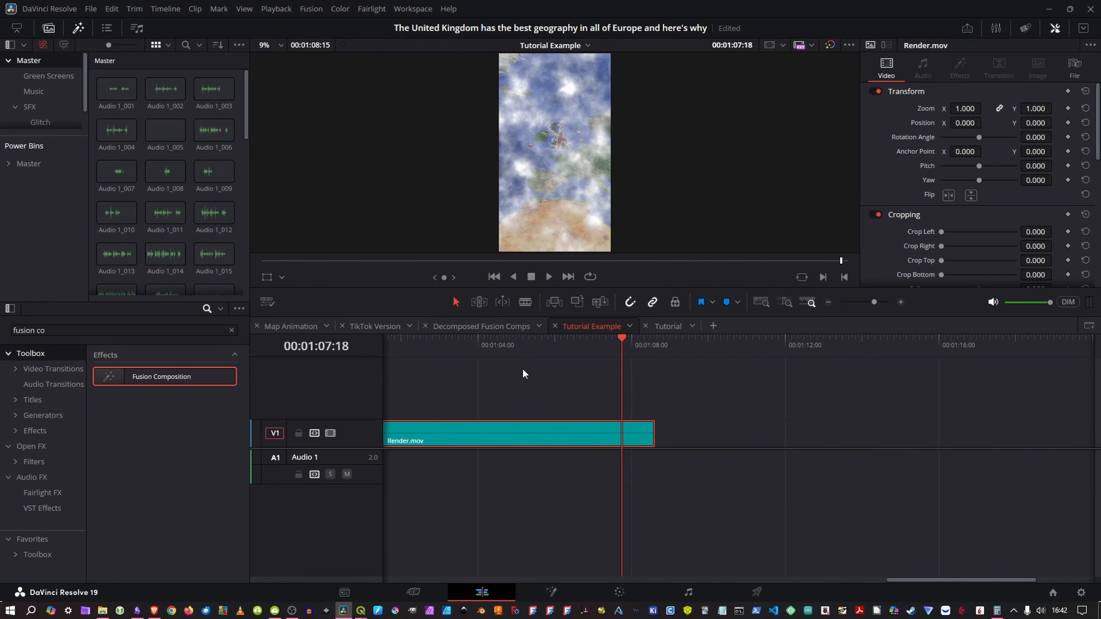
{"action": "left_click_drag", "start_coordinate": [535, 348], "coordinate": [488, 349]}
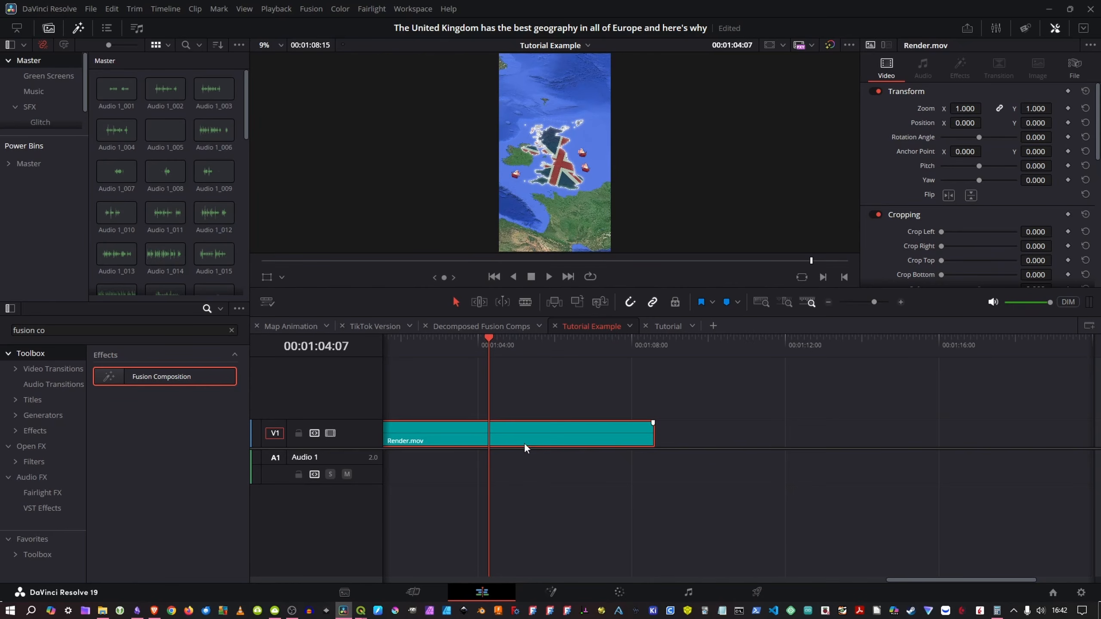
{"action": "key", "text": "ctrl+b"}
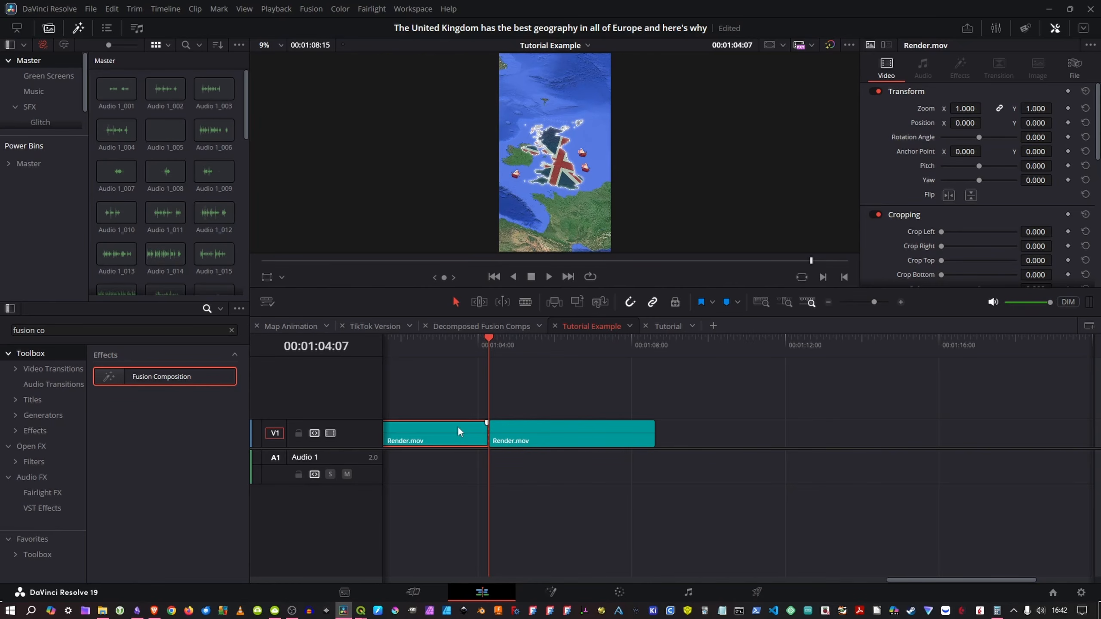
{"action": "key", "text": "BackSpace"}
{"action": "left_click", "coordinate": [553, 439]}
{"action": "key", "text": "BackSpace"}
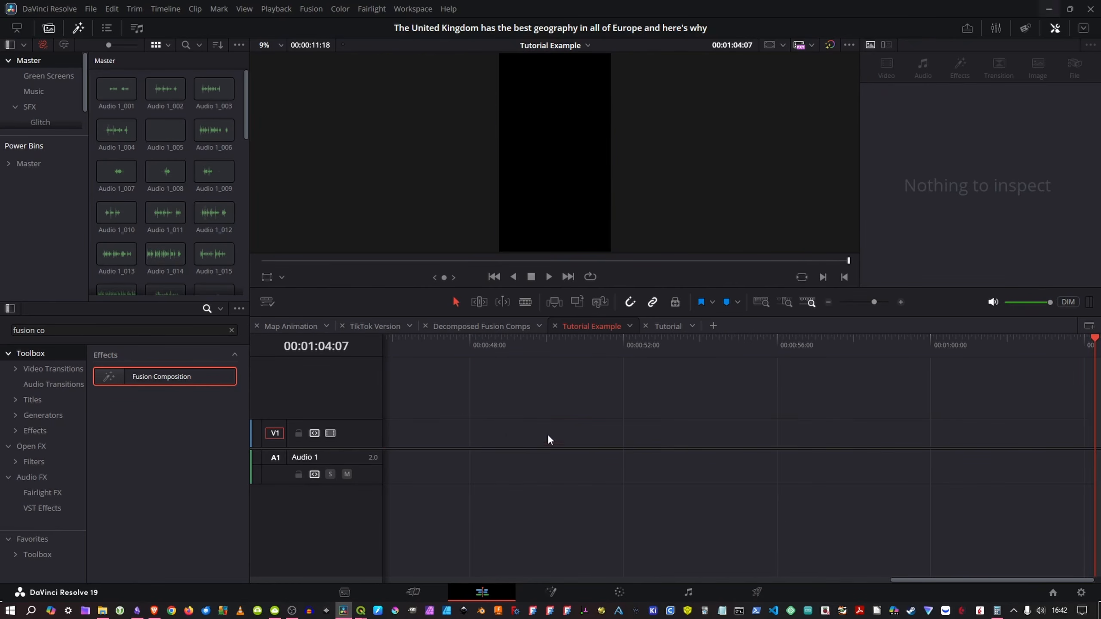
Step: Paste the cut Render.mov piece at the start of the timeline and place the Fusion Composition directly behind it
{"action": "scroll", "coordinate": [467, 397], "scroll_direction": "down", "scroll_amount": 6}
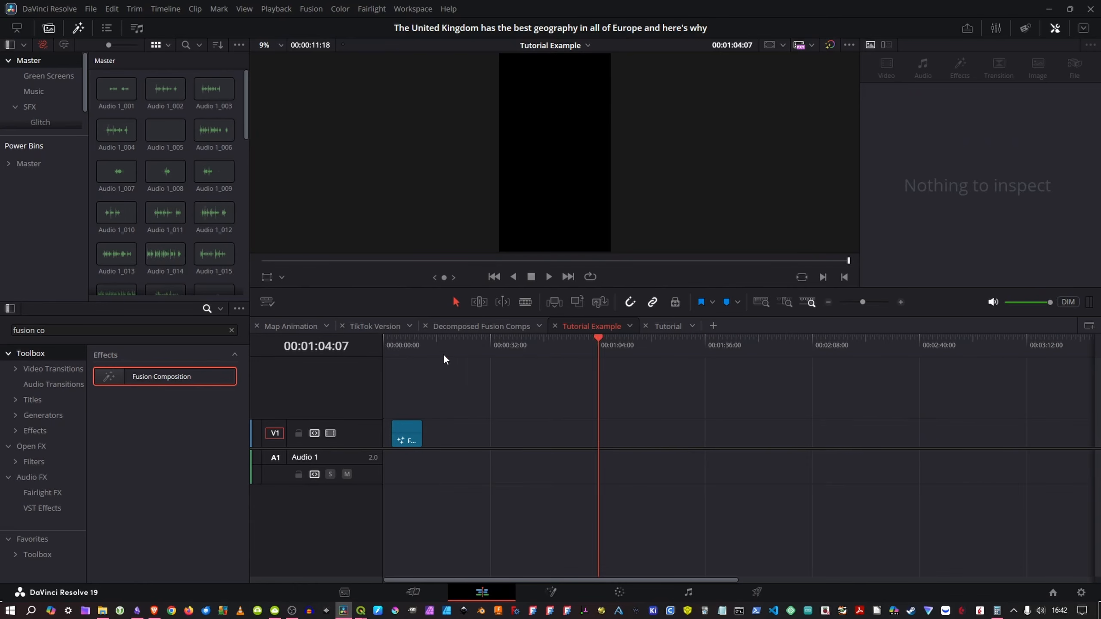
{"action": "key", "text": "Home"}
{"action": "left_click_drag", "start_coordinate": [414, 440], "coordinate": [483, 440]}
{"action": "key", "text": "ctrl+v"}
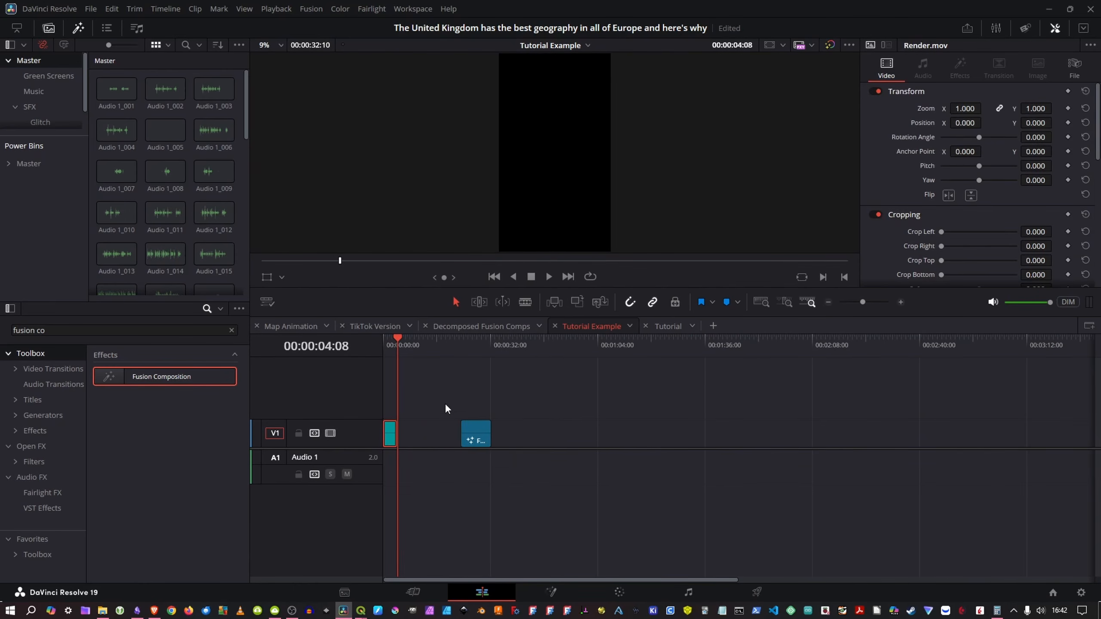
{"action": "scroll", "coordinate": [451, 409], "scroll_direction": "up", "scroll_amount": 4}
{"action": "left_click_drag", "start_coordinate": [670, 435], "coordinate": [479, 431]}
Step: Play the joined Render.mov and Fusion Composition clips from the start of the timeline
{"action": "left_click_drag", "start_coordinate": [410, 344], "coordinate": [334, 346]}
{"action": "key", "text": "space"}
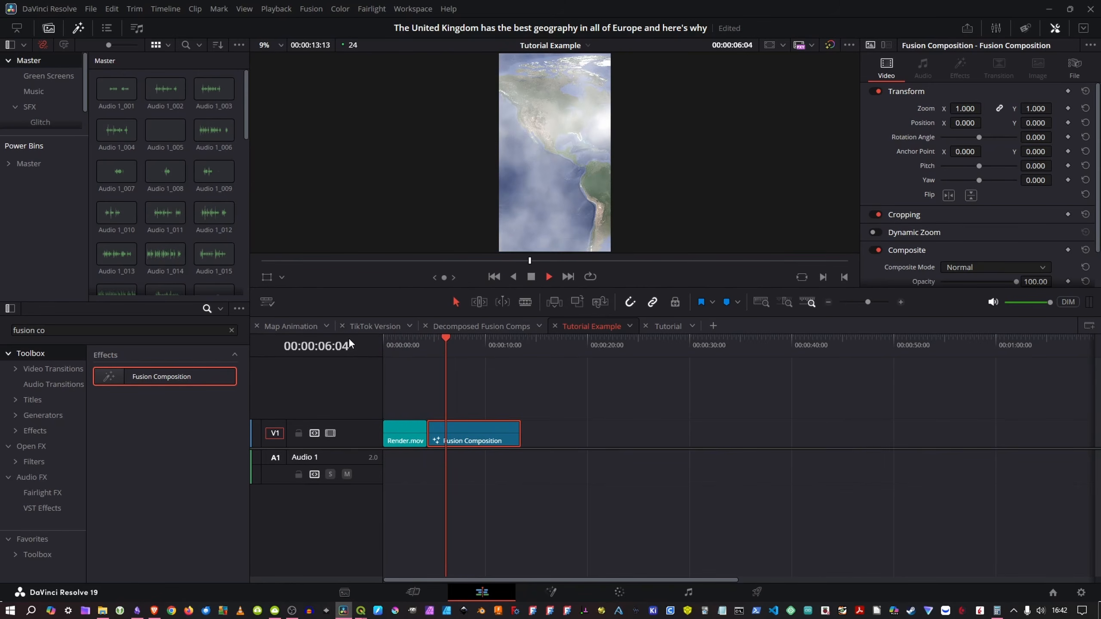
{"action": "key", "text": "space"}
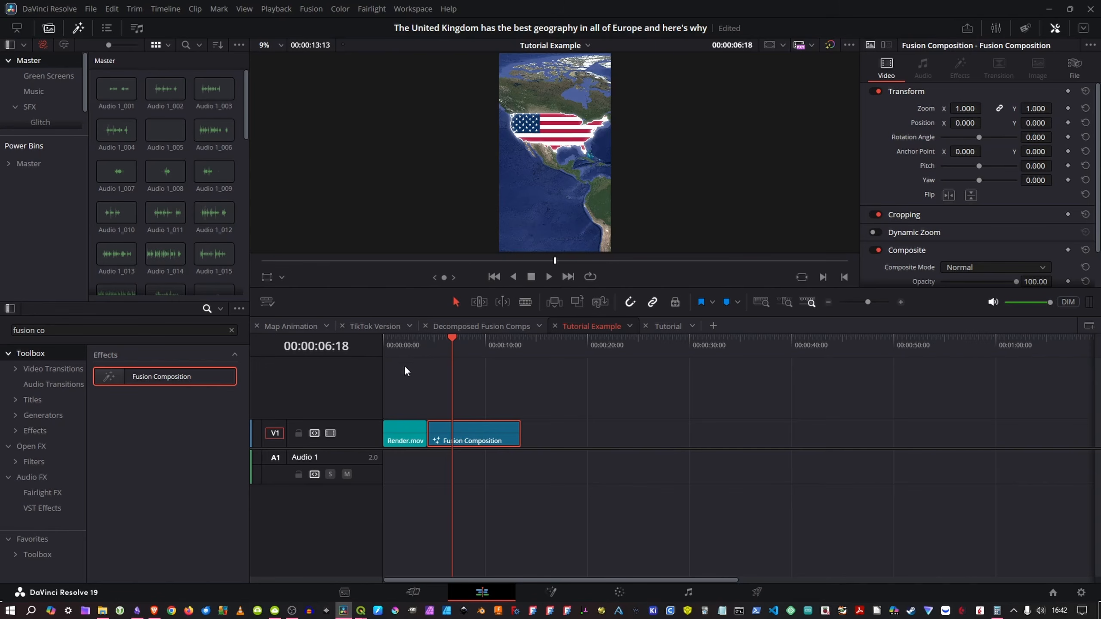
Step: Set the render cache to Smart and play across the cut between the two clips from 00:00:03:08
{"action": "left_click", "coordinate": [276, 9]}
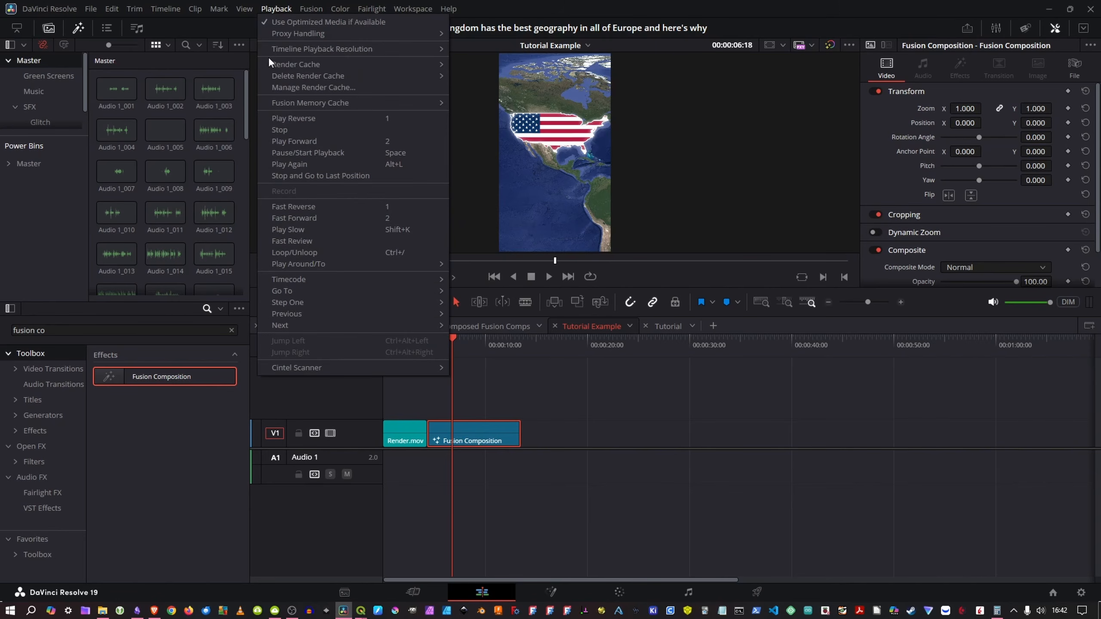
{"action": "mouse_move", "coordinate": [332, 66]}
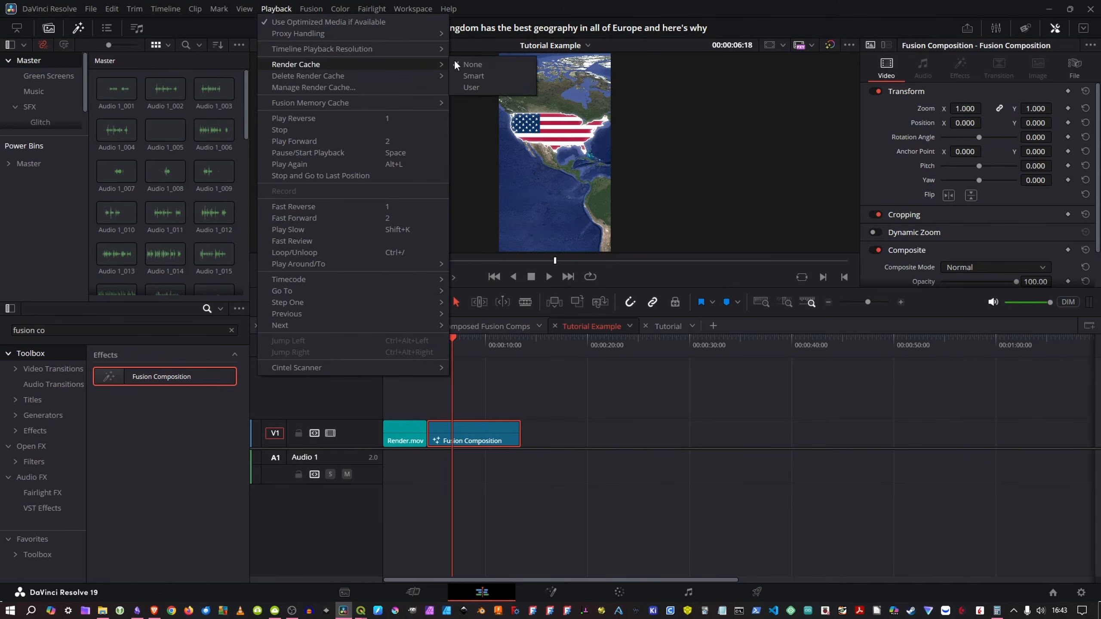
{"action": "left_click", "coordinate": [489, 80]}
{"action": "left_click", "coordinate": [417, 347]}
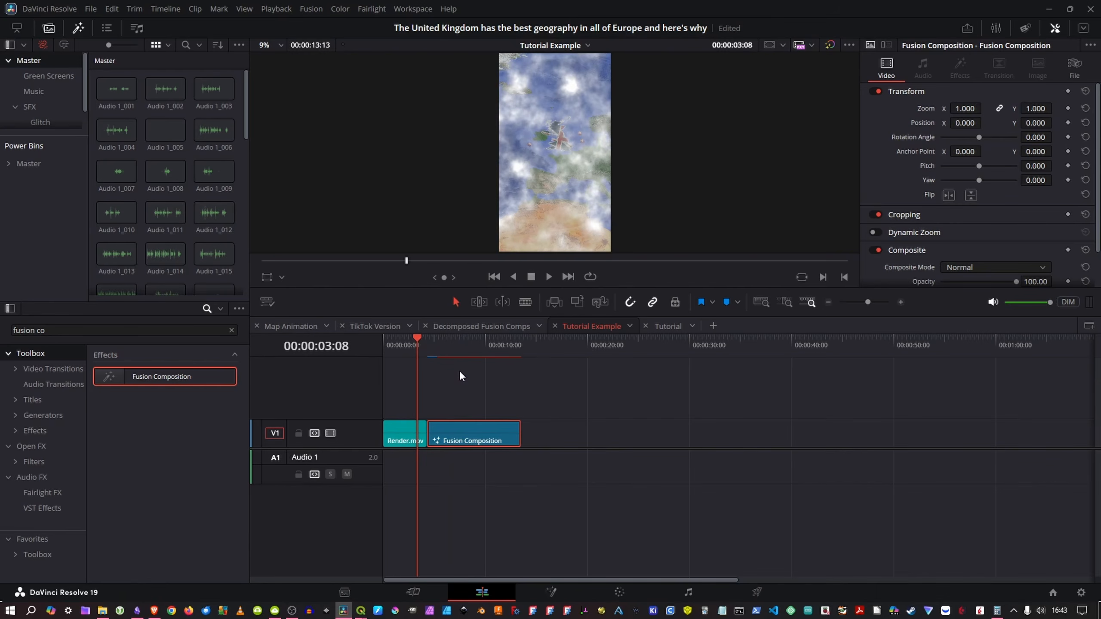
{"action": "key", "text": "space"}
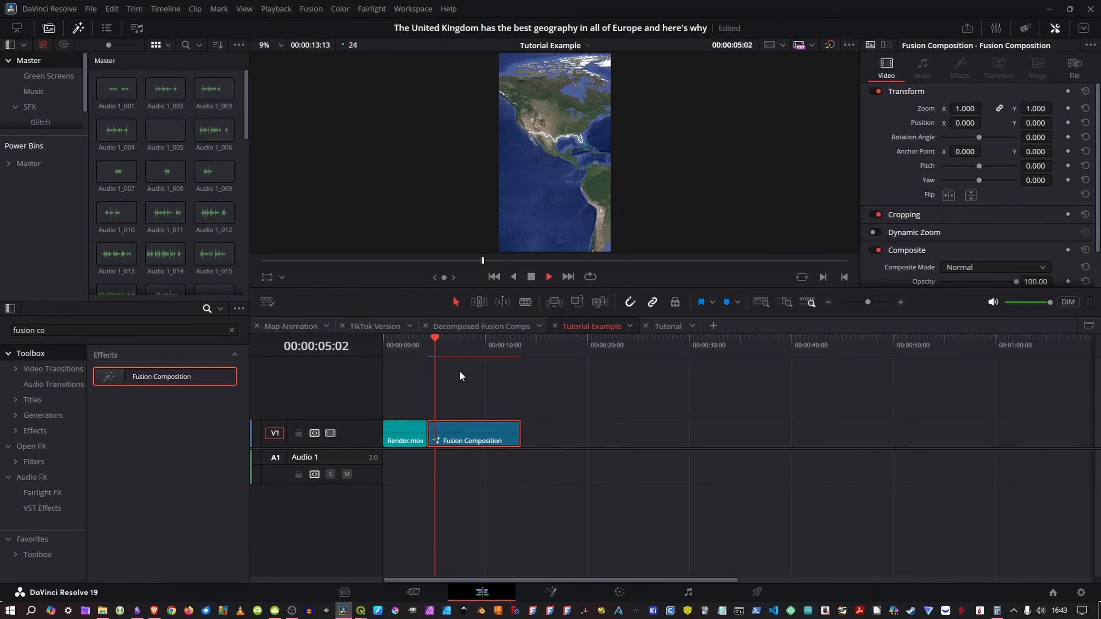
{"action": "key", "text": "space"}
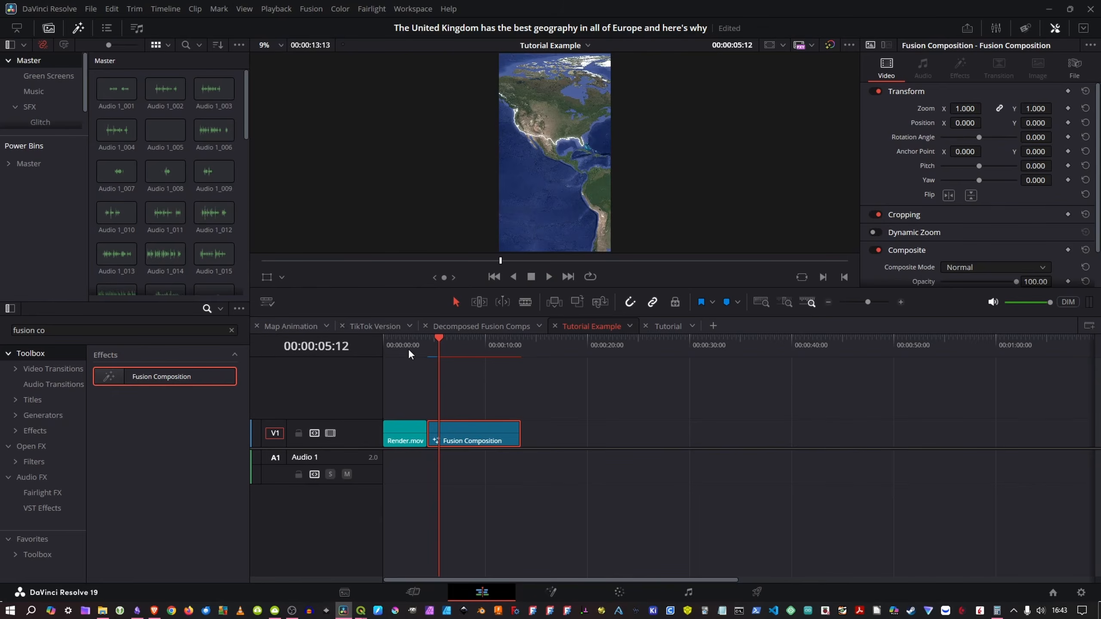
Step: Find the AdjustmentClip_SSC effect by searching "adju" and place it on V2 over the cut between the two clips
{"action": "left_click_drag", "start_coordinate": [408, 349], "coordinate": [395, 346]}
{"action": "left_click", "coordinate": [207, 332]}
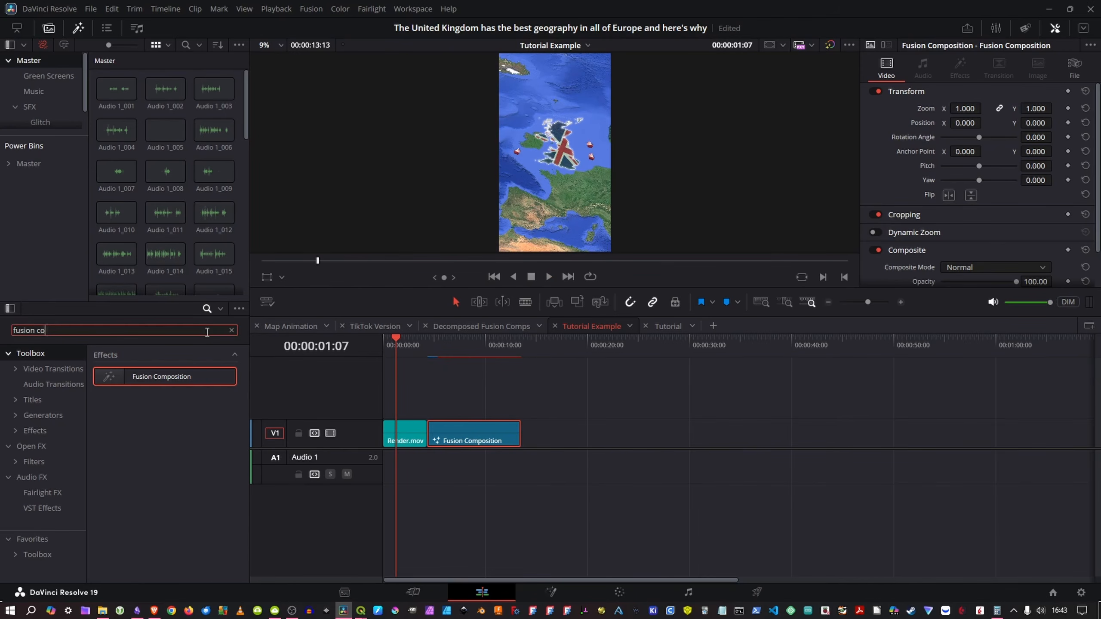
{"action": "key", "text": "ctrl+shift+Left"}
{"action": "key", "text": "ctrl+shift+Left"}
{"action": "type", "text": "adju"}
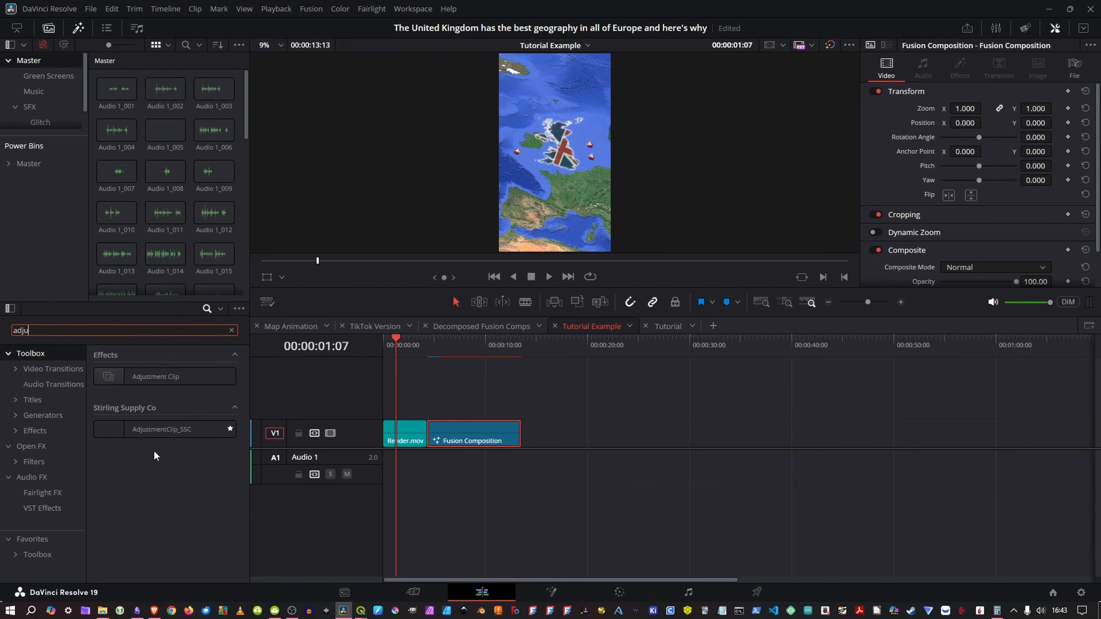
{"action": "left_click_drag", "start_coordinate": [184, 429], "coordinate": [415, 408]}
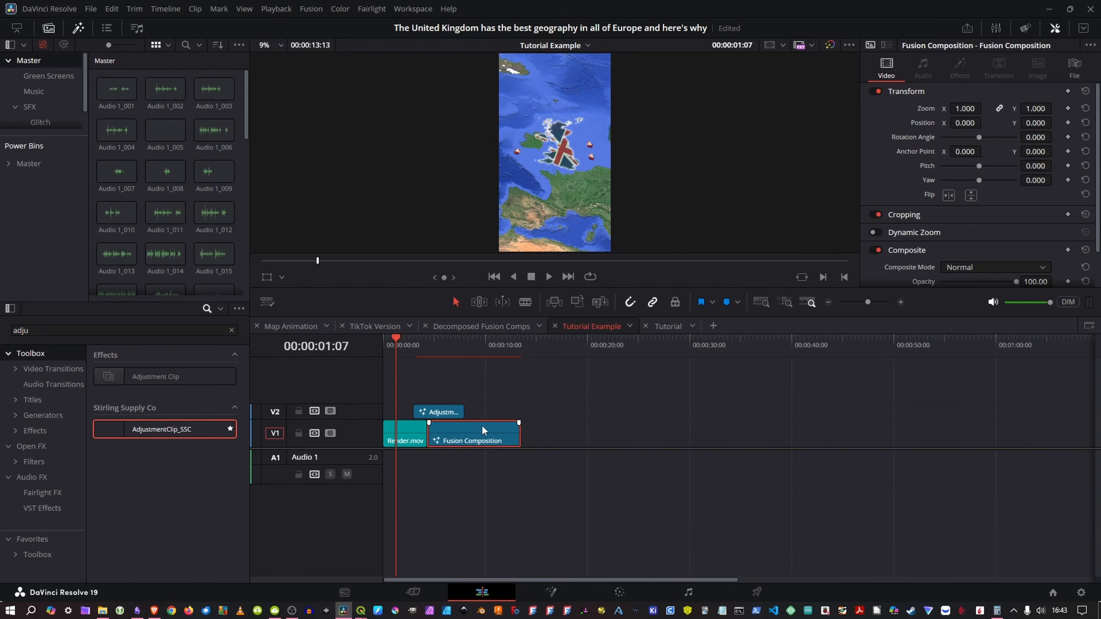
{"action": "key", "text": "ctrl+equal"}
{"action": "key", "text": "ctrl+equal"}
Step: Search the Open FX effects for "fast", apply Fast Noise to the adjustment clip and choose the Smoke preset
{"action": "triple_click", "coordinate": [151, 329]}
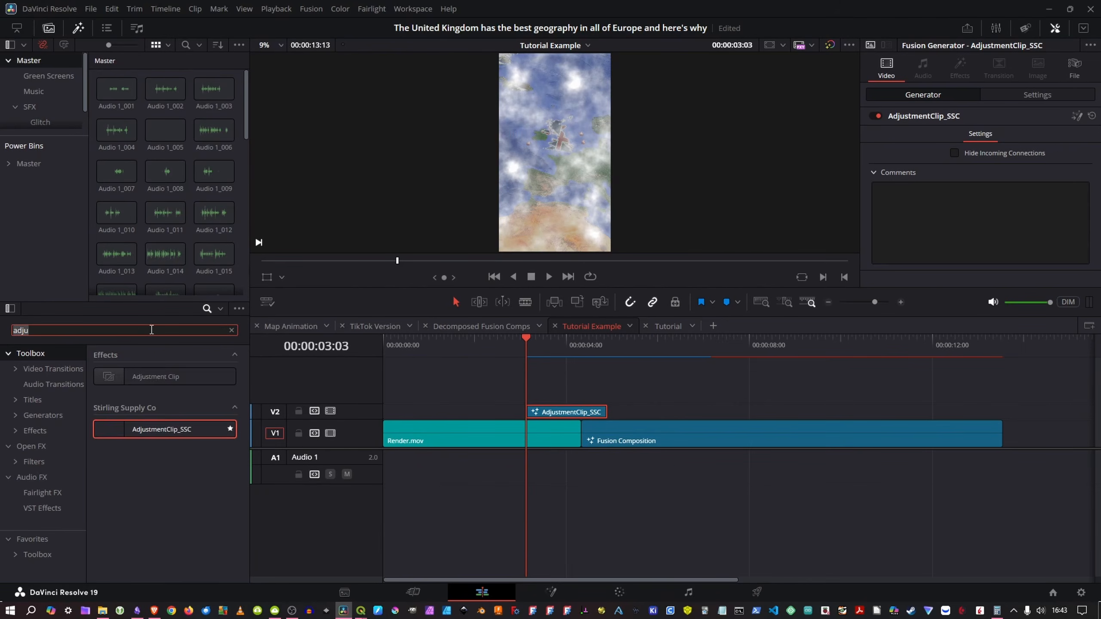
{"action": "type", "text": "fast"}
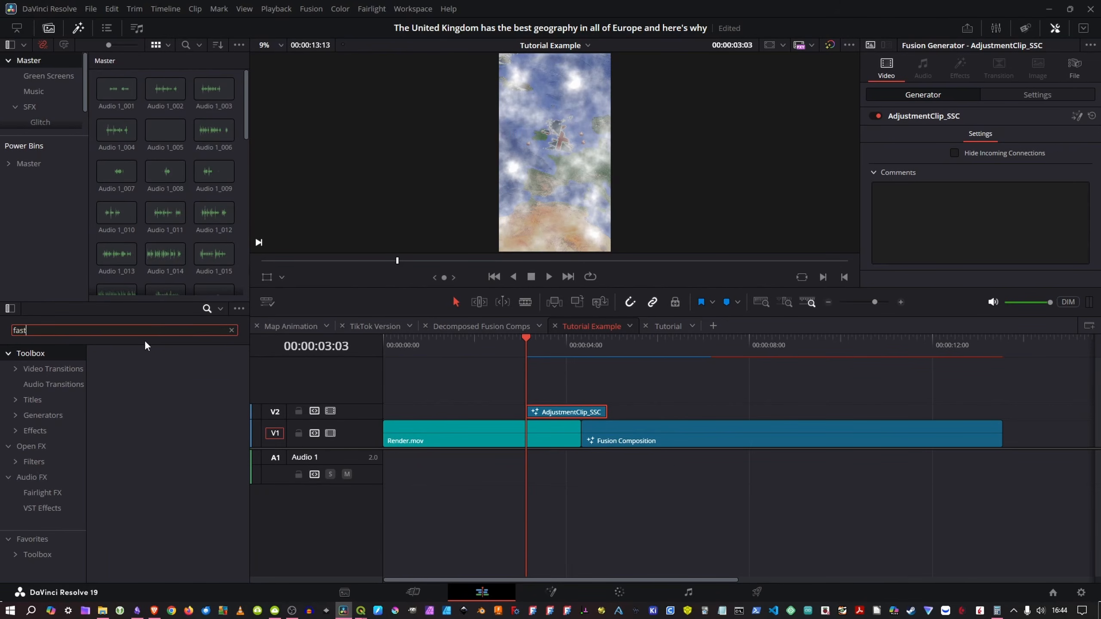
{"action": "left_click", "coordinate": [38, 446]}
{"action": "left_click", "coordinate": [181, 377]}
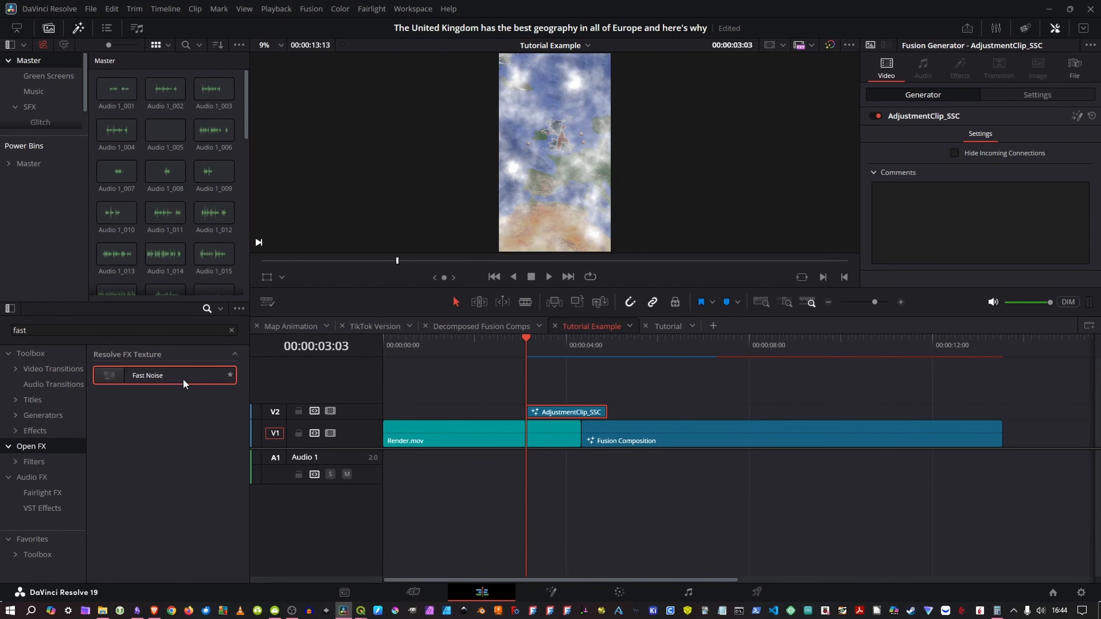
{"action": "left_click_drag", "start_coordinate": [183, 380], "coordinate": [565, 412]}
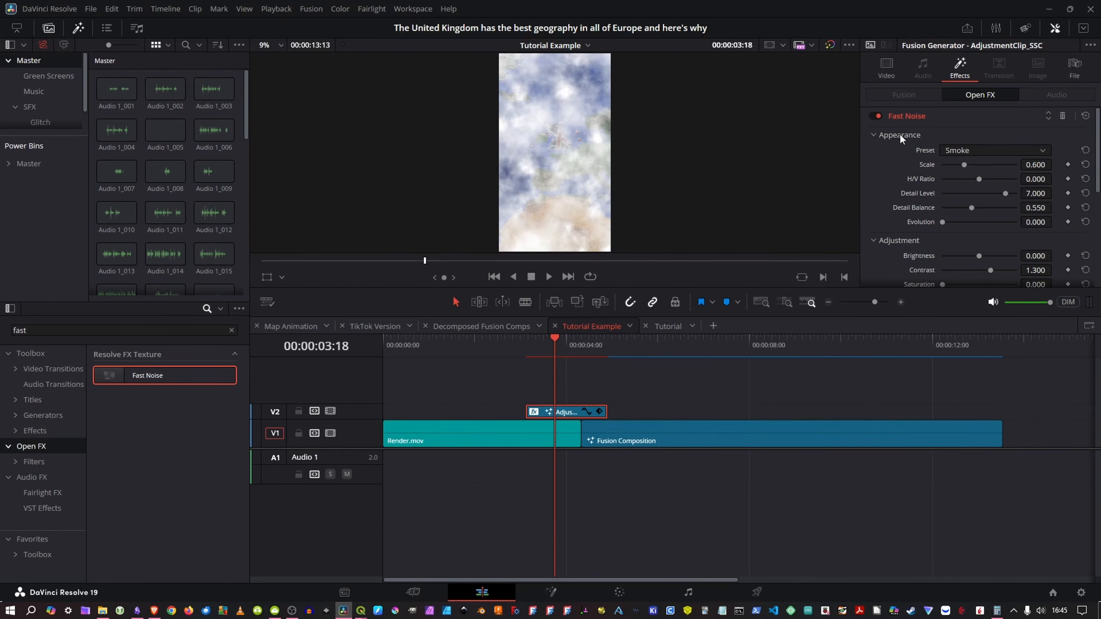
{"action": "left_click", "coordinate": [965, 152]}
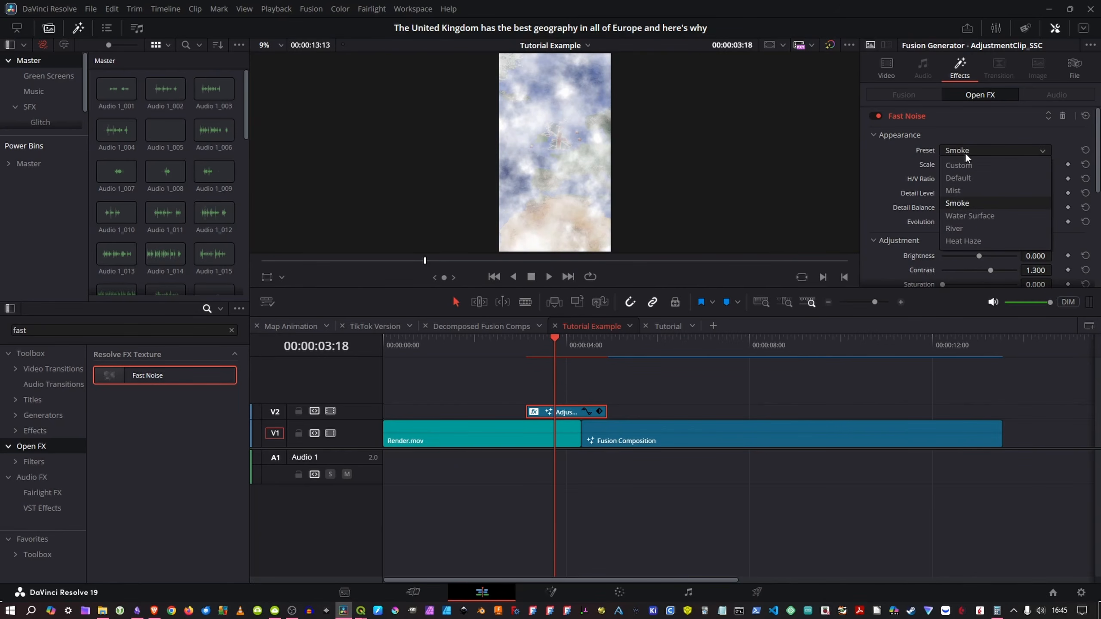
{"action": "left_click", "coordinate": [961, 203]}
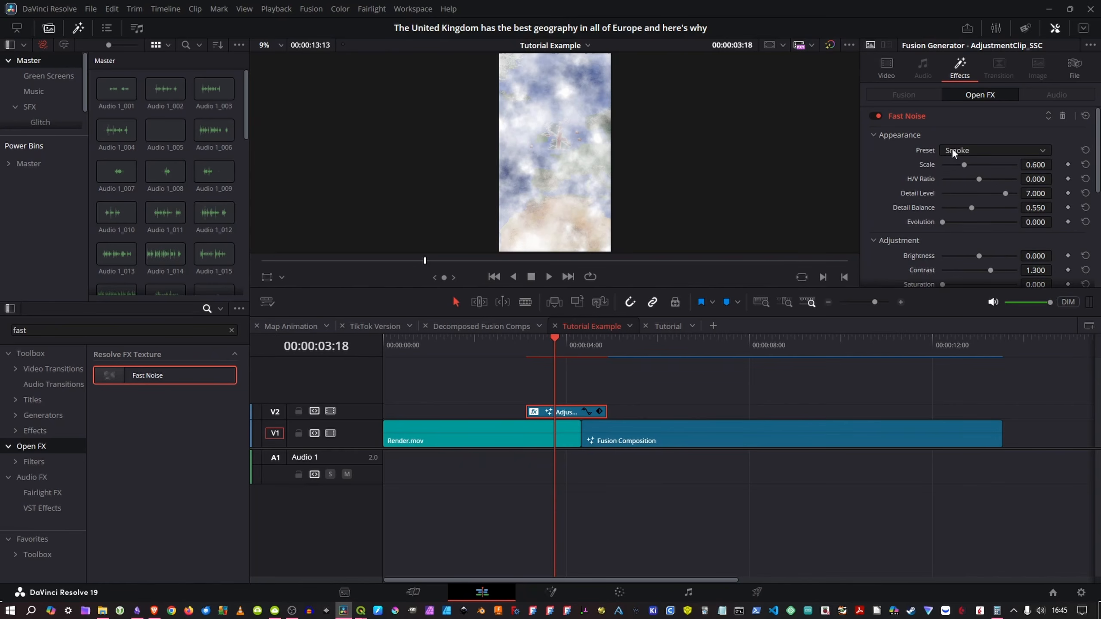
Step: Play the timeline from the start of the adjustment clip to review the smoke effect
{"action": "left_click", "coordinate": [558, 347]}
{"action": "left_click_drag", "start_coordinate": [558, 348], "coordinate": [508, 364]}
{"action": "key", "text": "space"}
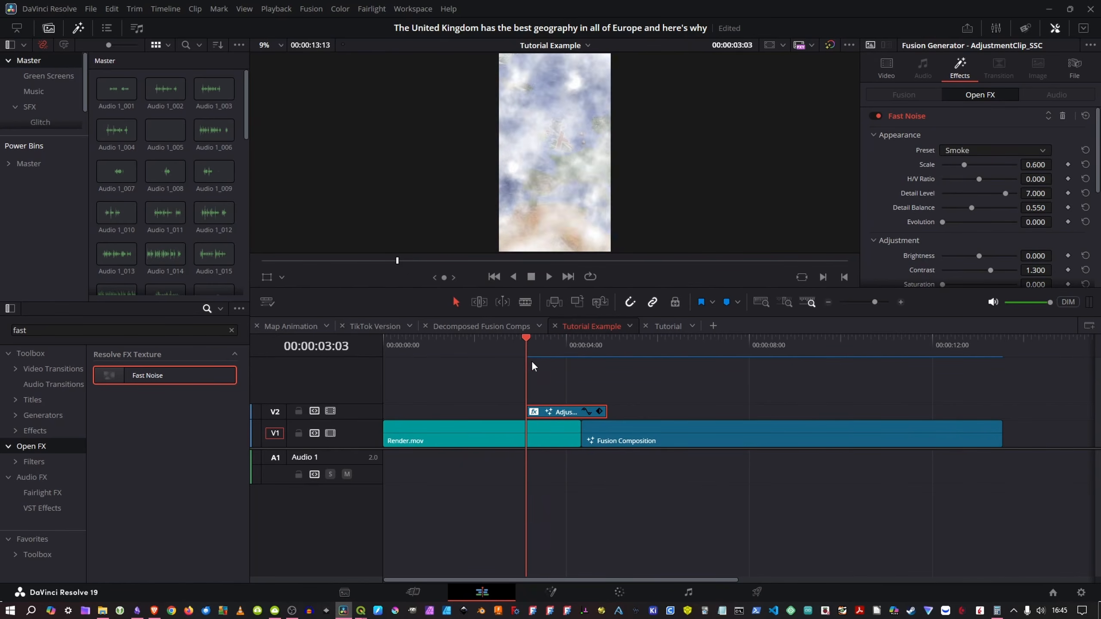
Step: Enlarge the V2 track and add a fade-in to the adjustment clip that ends at the cut below it
{"action": "left_click_drag", "start_coordinate": [372, 402], "coordinate": [367, 376]}
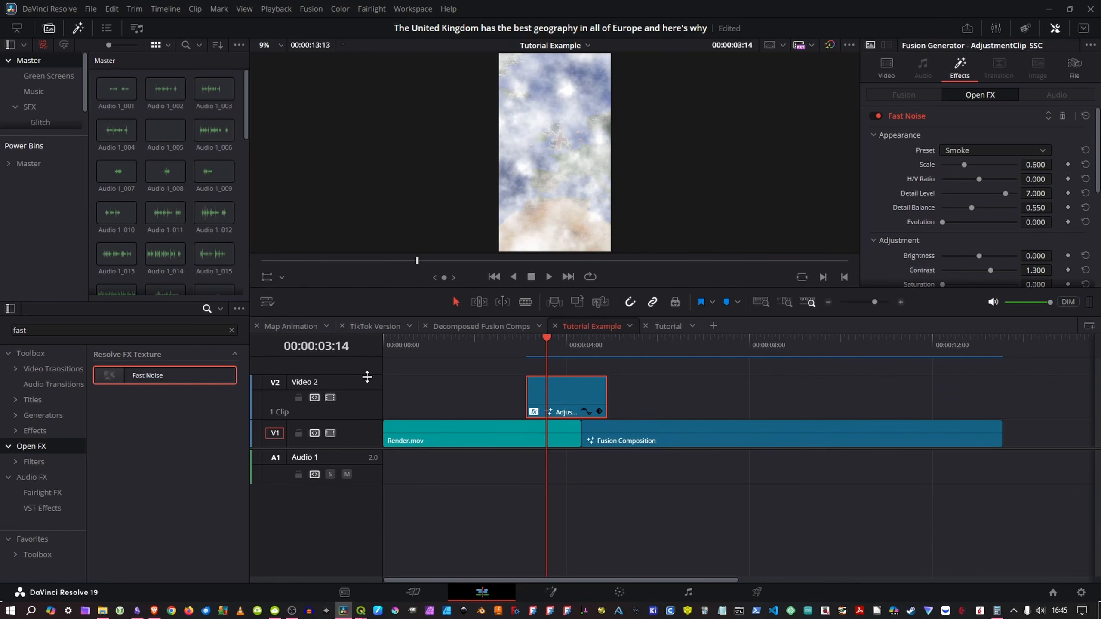
{"action": "left_click_drag", "start_coordinate": [527, 378], "coordinate": [583, 378]}
{"action": "mouse_move", "coordinate": [556, 350]}
{"action": "left_mouse_down"}
{"action": "mouse_move", "coordinate": [515, 358]}
{"action": "mouse_move", "coordinate": [575, 349]}
{"action": "left_mouse_up"}
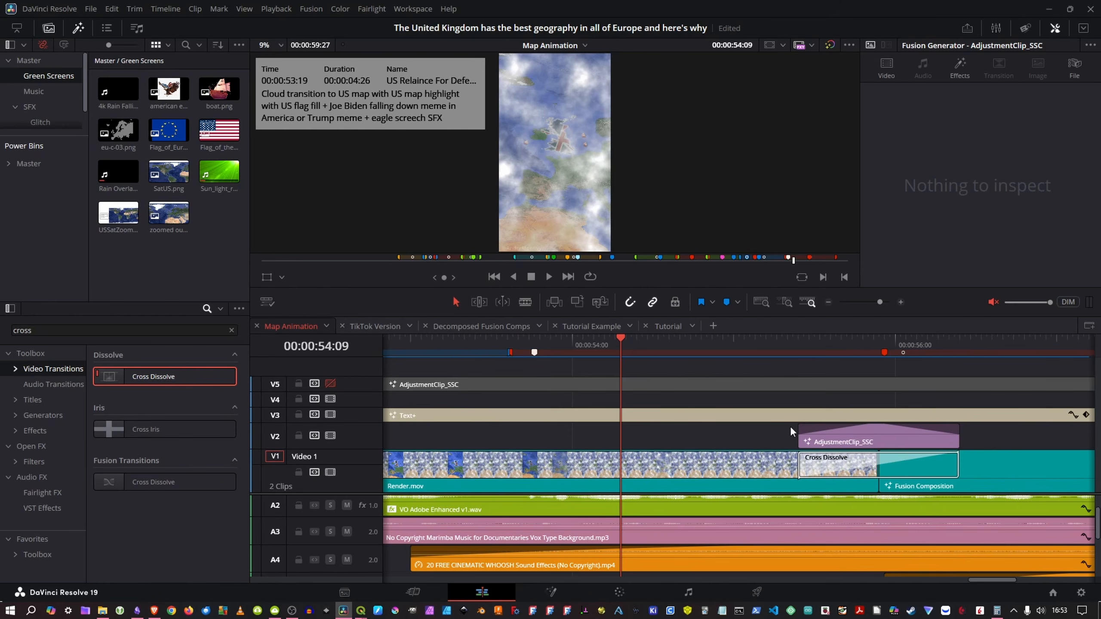
Step: Play and scrub through the cloud transition with its Cross Dissolve and faded adjustment clip in the Map Animation timeline
{"action": "key", "text": "space"}
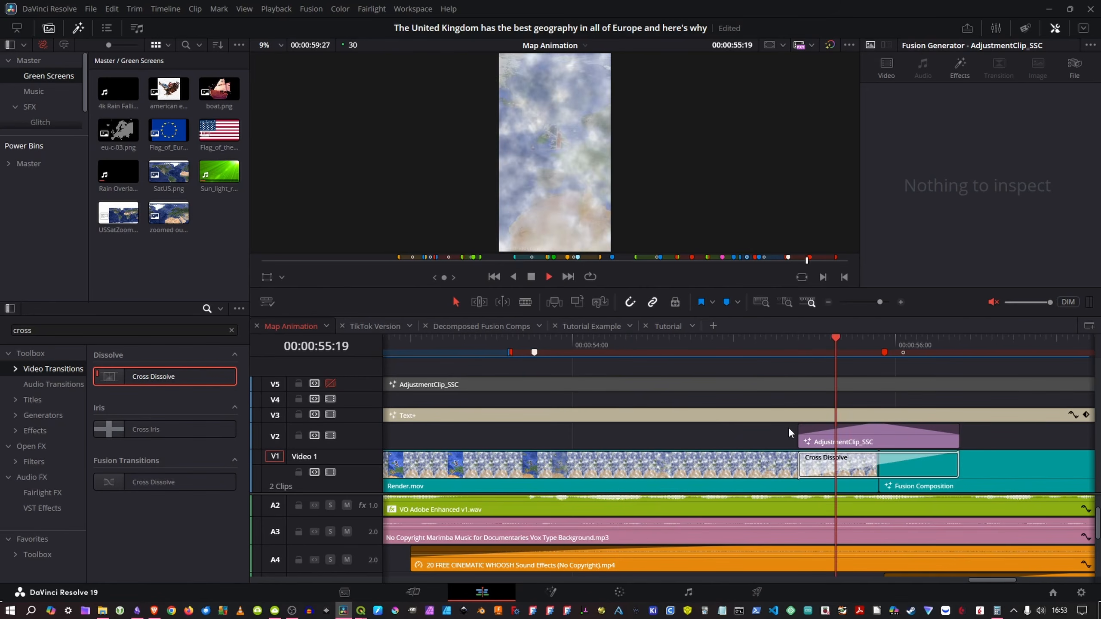
{"action": "key", "text": "space"}
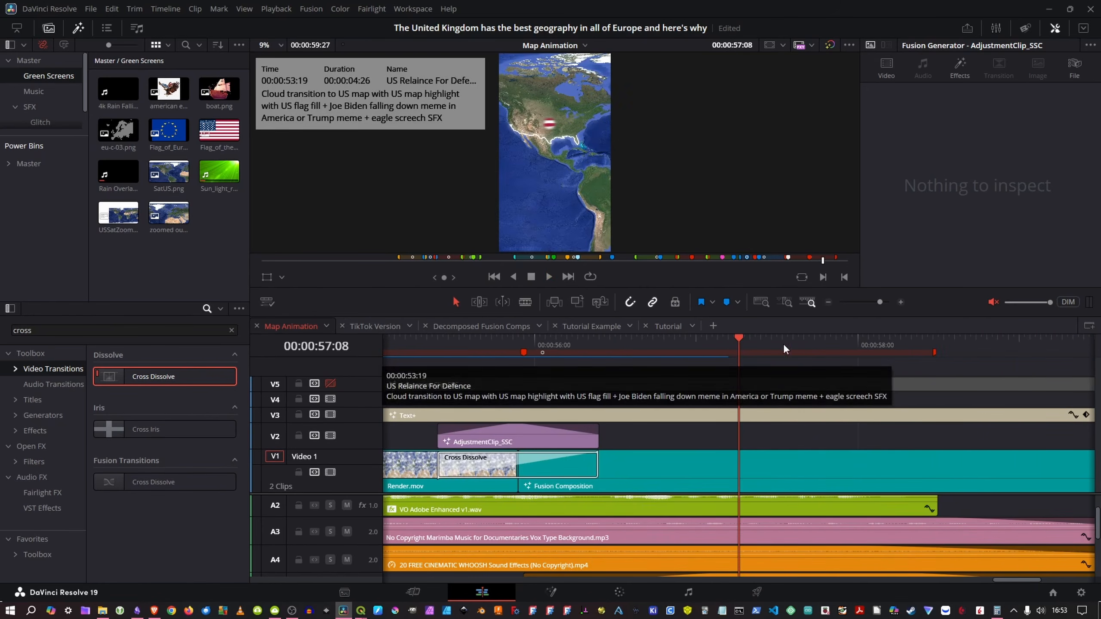
{"action": "mouse_move", "coordinate": [520, 346]}
{"action": "left_mouse_down"}
{"action": "mouse_move", "coordinate": [448, 347]}
{"action": "mouse_move", "coordinate": [504, 341]}
{"action": "left_mouse_up"}
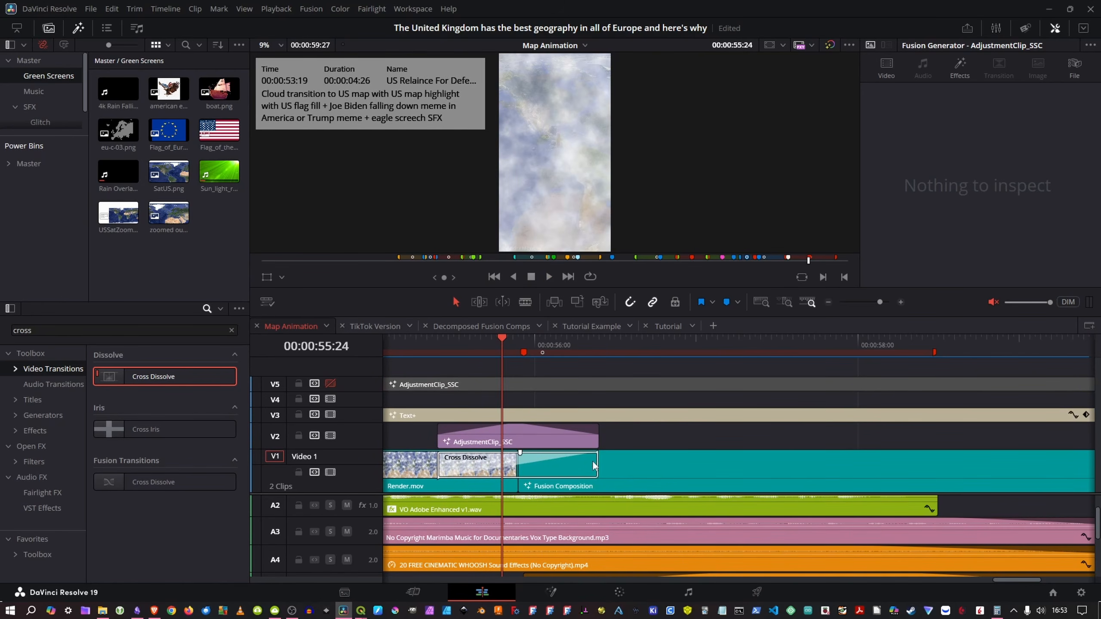
{"action": "left_click_drag", "start_coordinate": [486, 338], "coordinate": [756, 342]}
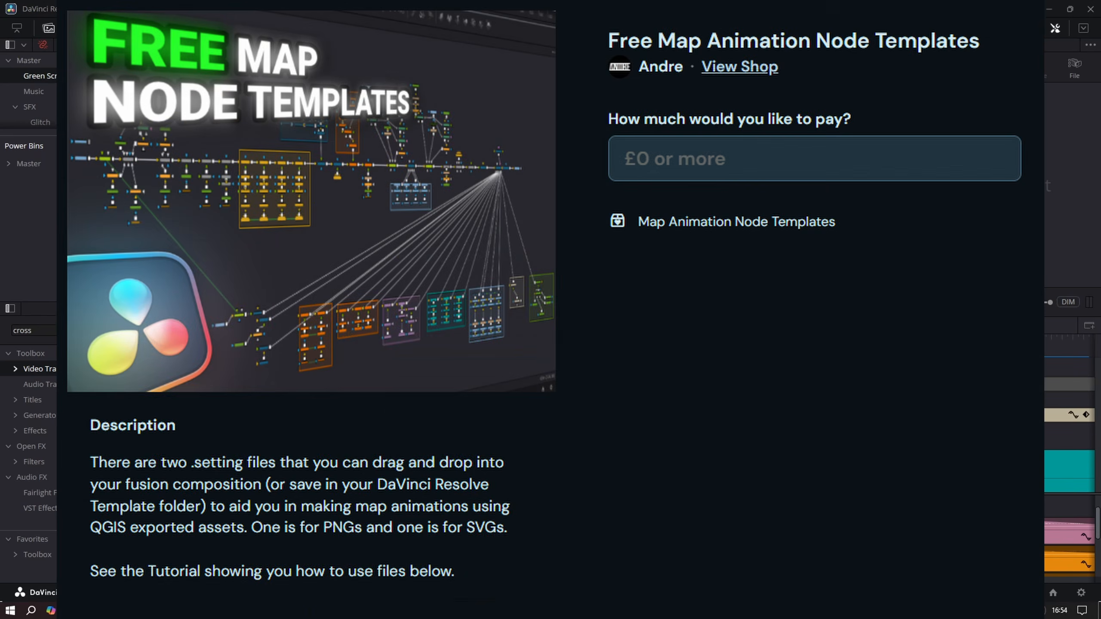